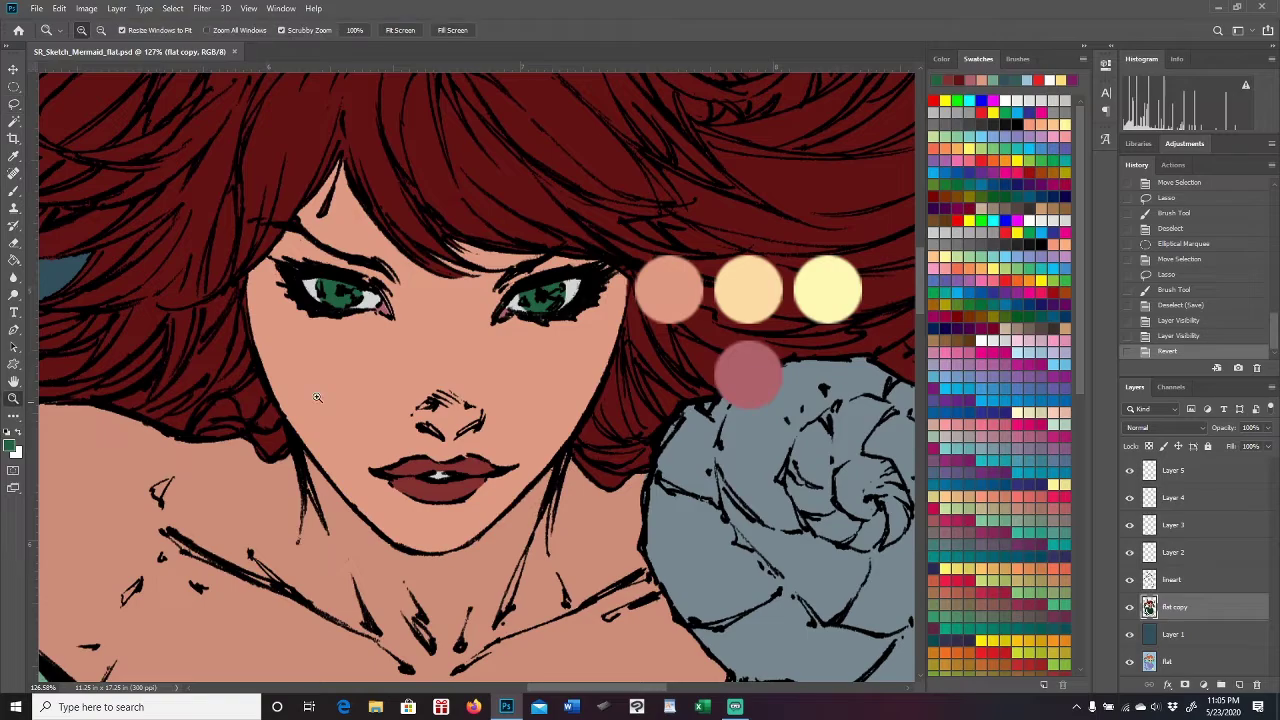
Hide the flat copy and Layer 1 layers to view the original flat colours of the whole mermaid.
mouse_move(809, 410)
left_mouse_down()
mouse_move(708, 418)
mouse_move(731, 425)
left_mouse_up()
left_click_drag(524, 389, 620, 394)
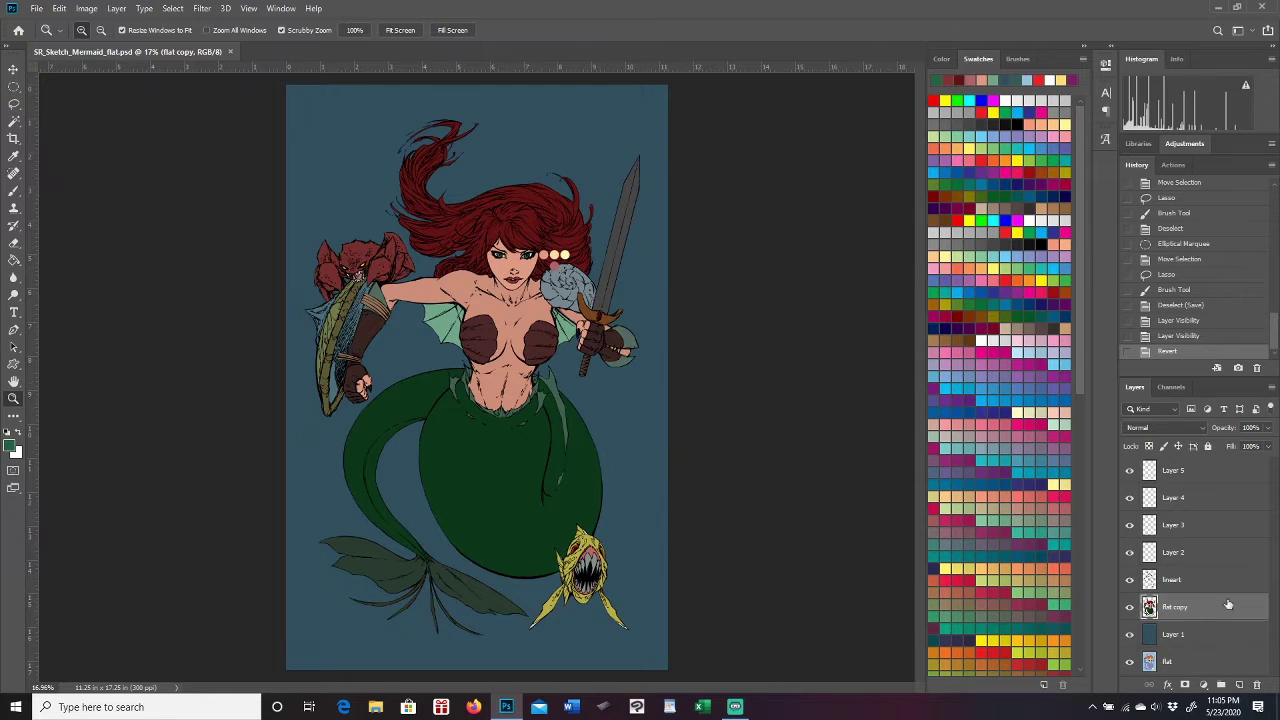
left_click_drag(560, 284, 582, 336)
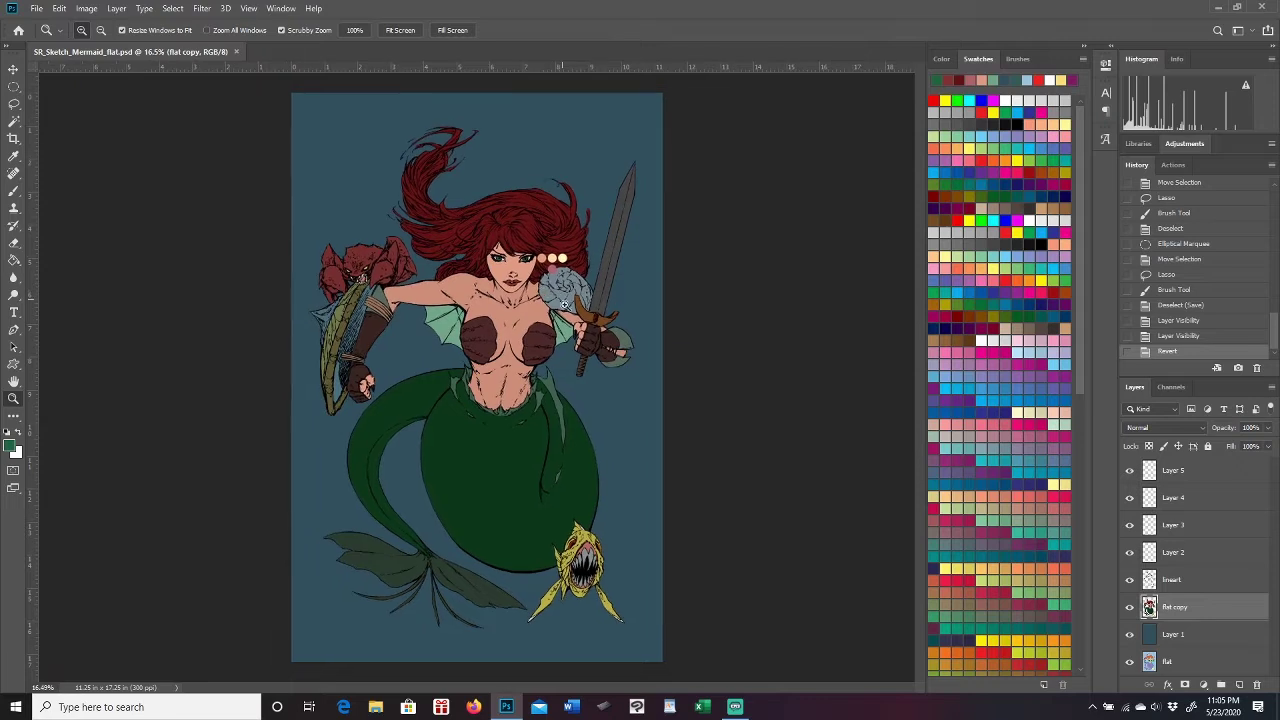
left_click(1130, 607)
left_click(1128, 634)
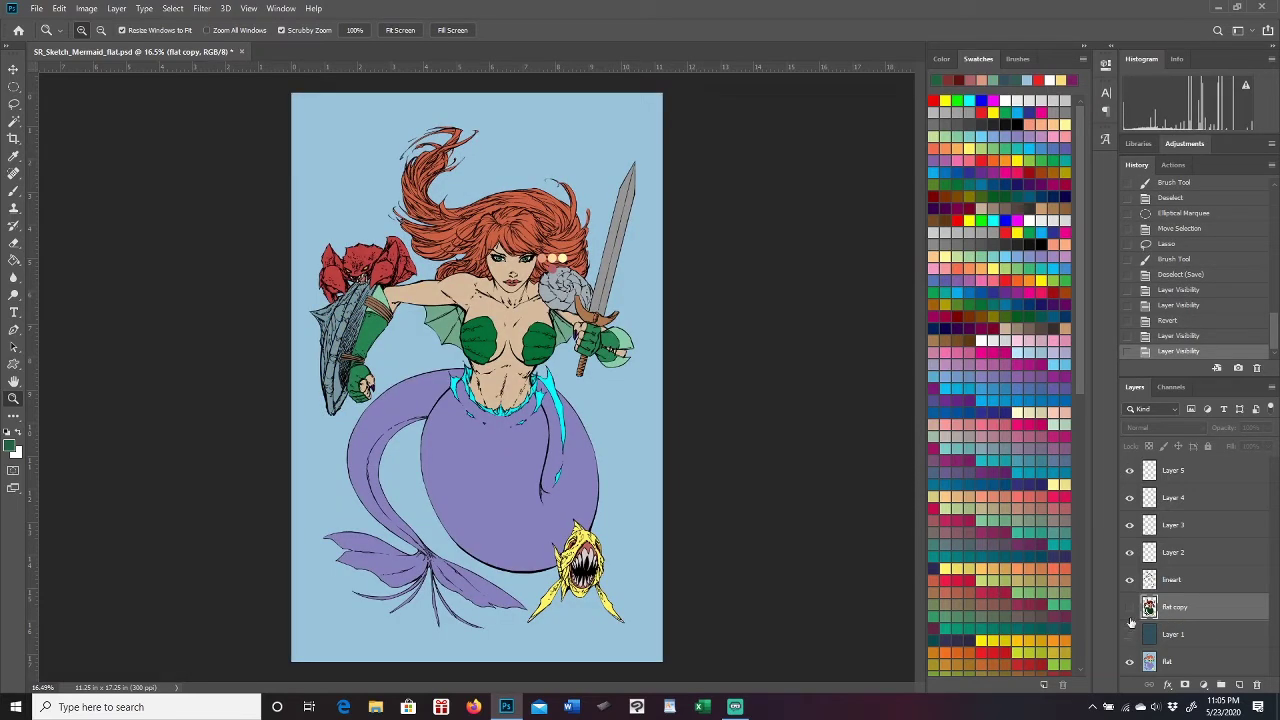
Hide Layers 2 to 5 with the colour circles, and show flat copy and Layer 1 again.
left_click_drag(1130, 525, 1130, 552)
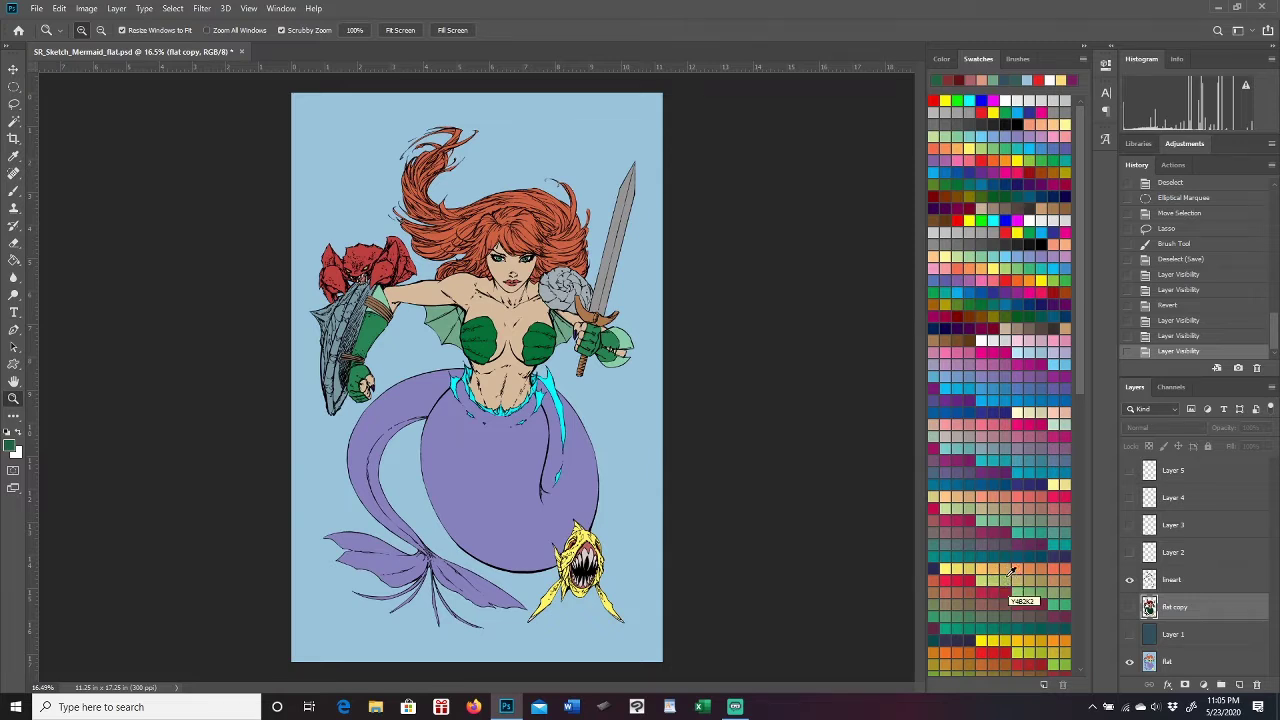
left_click(1130, 609)
left_click(1129, 634)
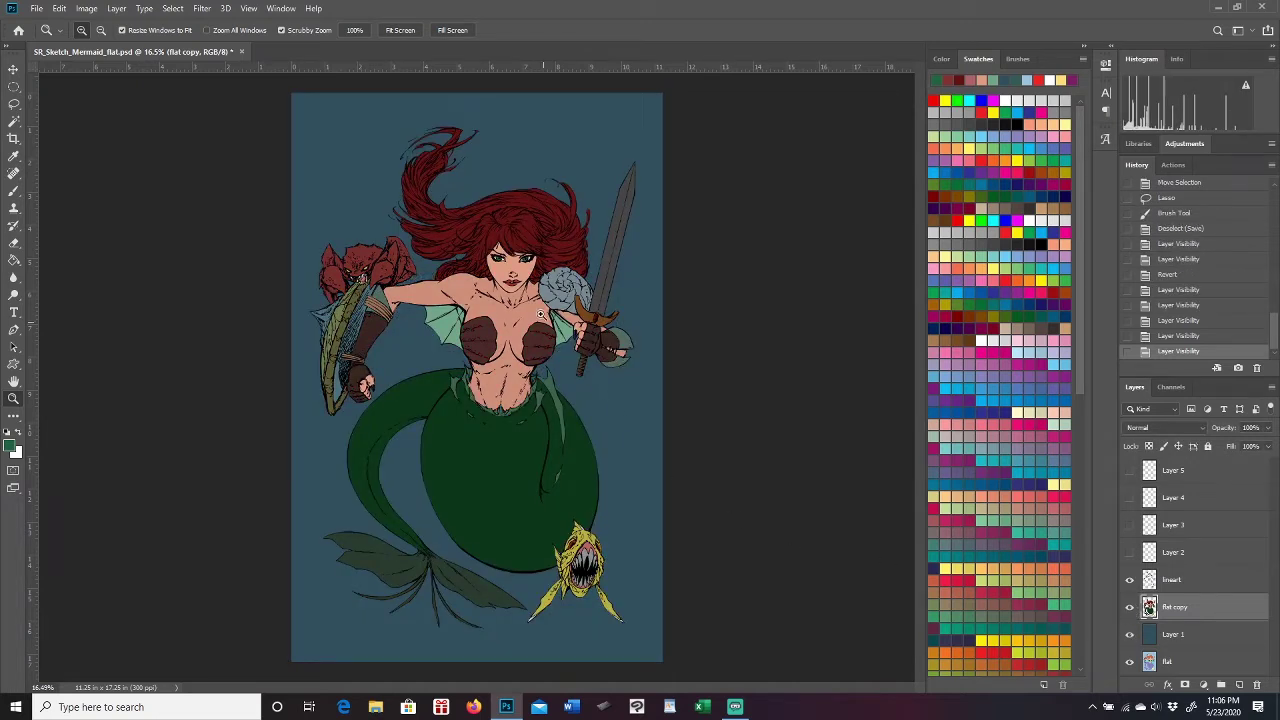
Hide the Layer 1 background and examine the flat copy colours on the mermaid's face, hair and shell.
left_click_drag(540, 265, 612, 247)
mouse_move(923, 335)
left_mouse_down()
mouse_move(922, 310)
mouse_move(921, 330)
left_mouse_up()
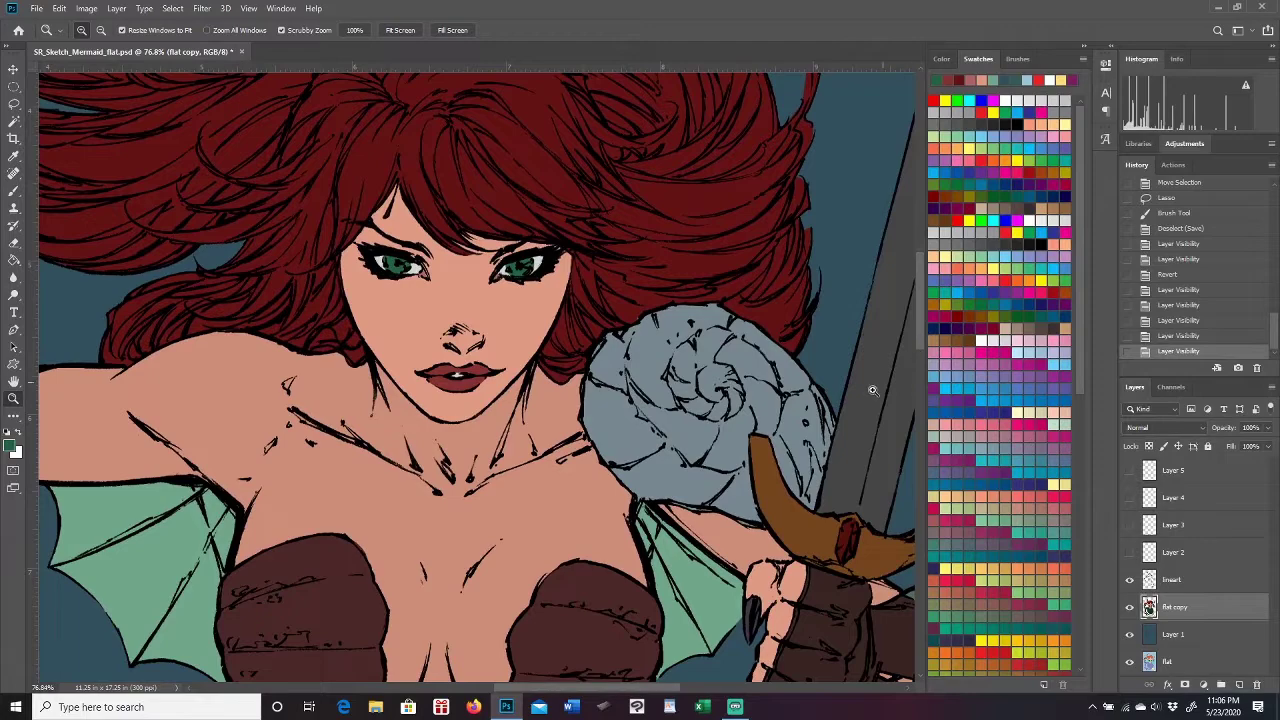
mouse_move(496, 358)
left_mouse_down()
mouse_move(532, 345)
mouse_move(512, 356)
left_mouse_up()
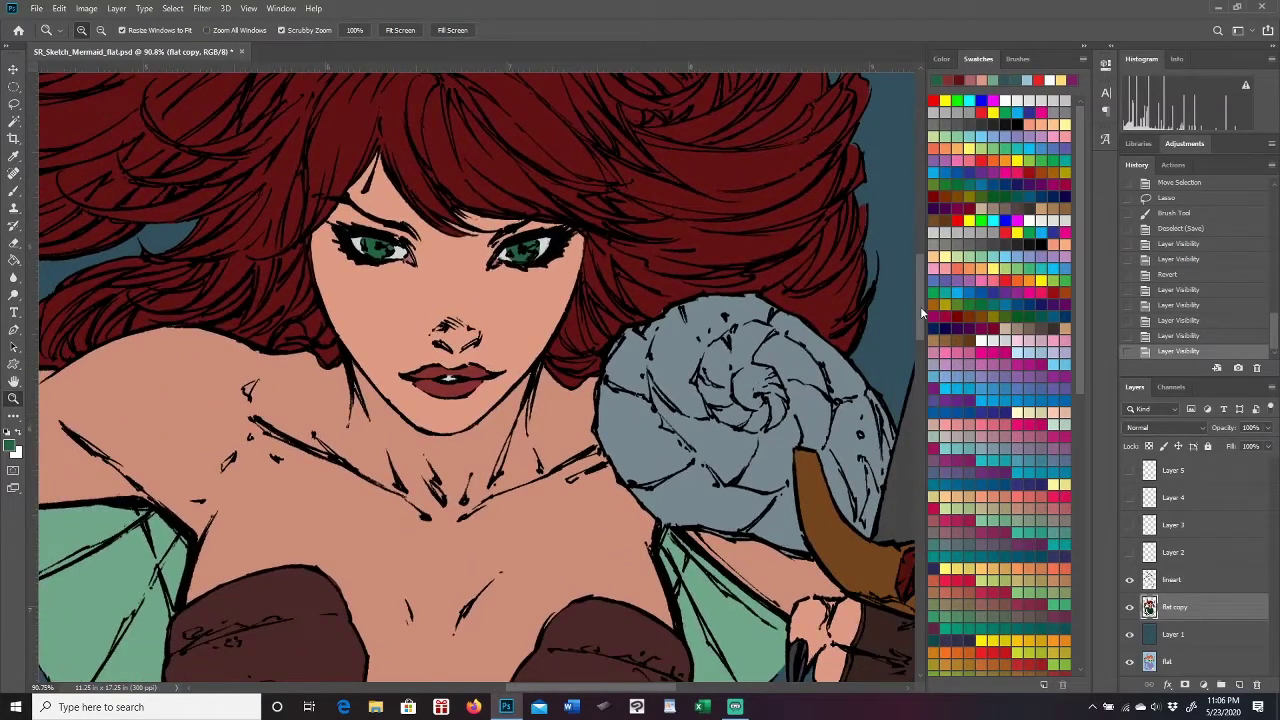
scroll(922, 313, "up", 2)
left_click_drag(688, 430, 729, 403)
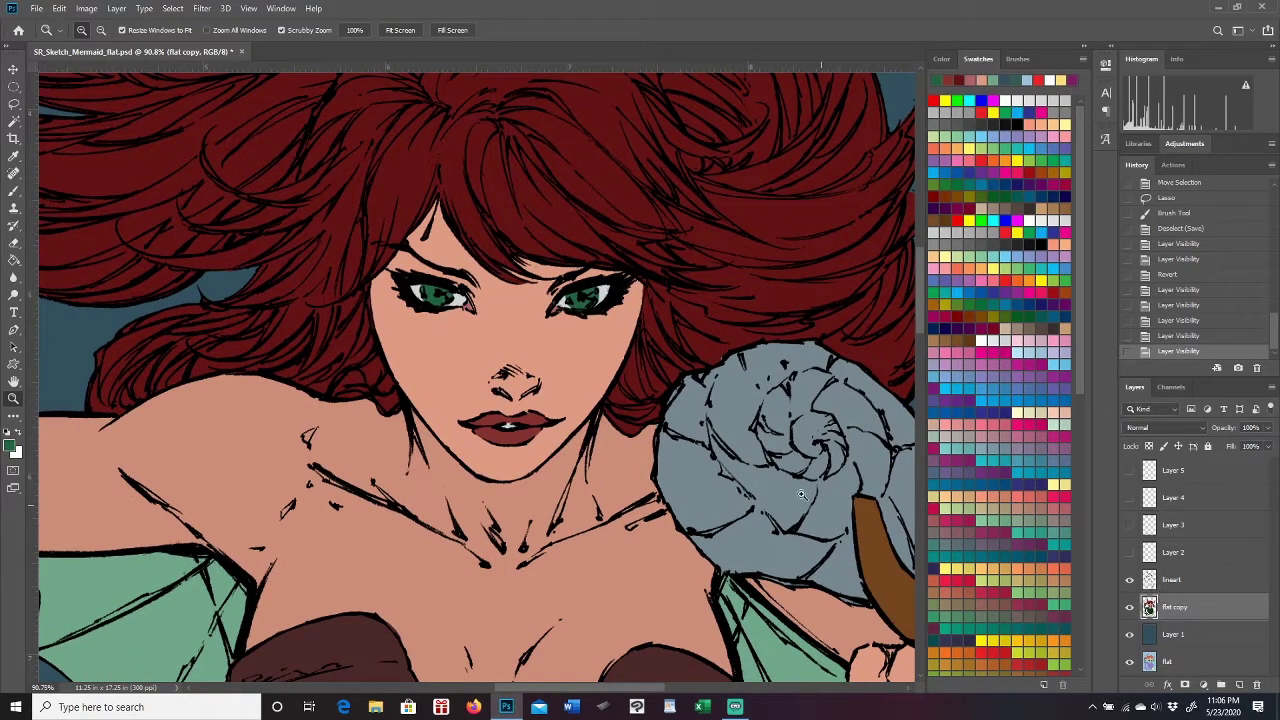
left_click(1130, 607)
left_click(1130, 607)
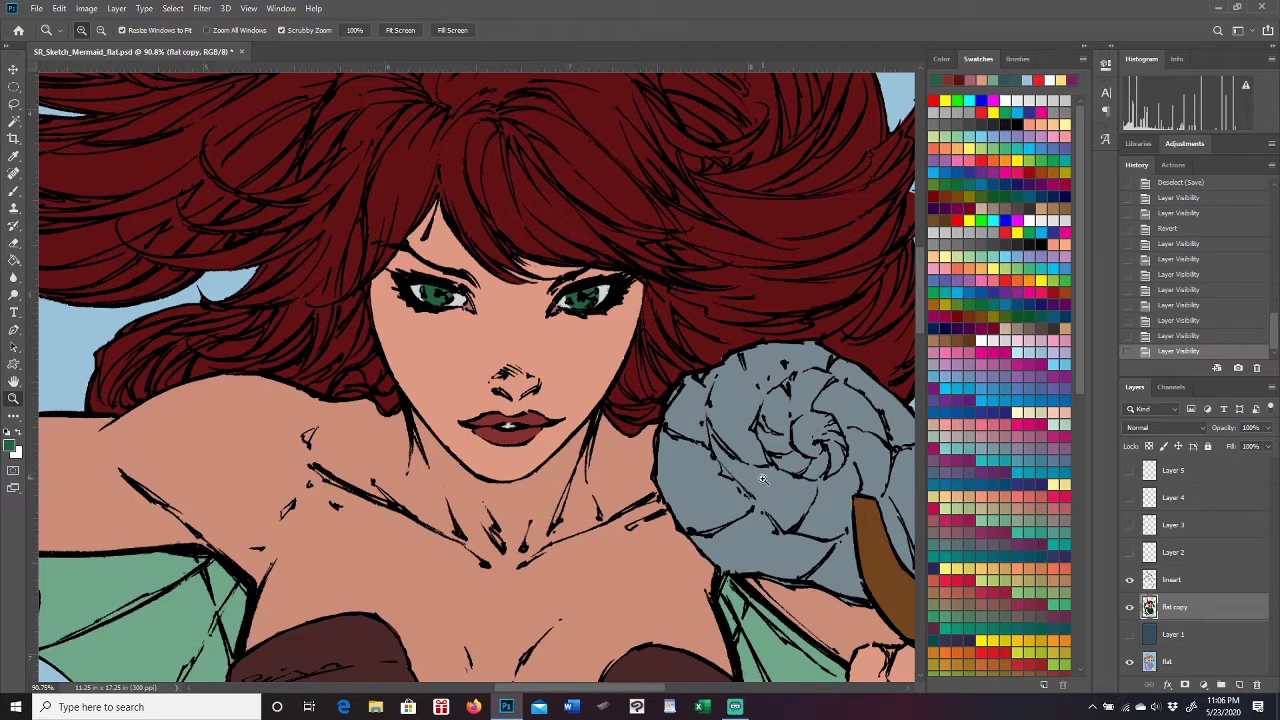
mouse_move(916, 306)
left_mouse_down()
mouse_move(918, 340)
mouse_move(917, 305)
left_mouse_up()
left_click_drag(668, 690, 730, 689)
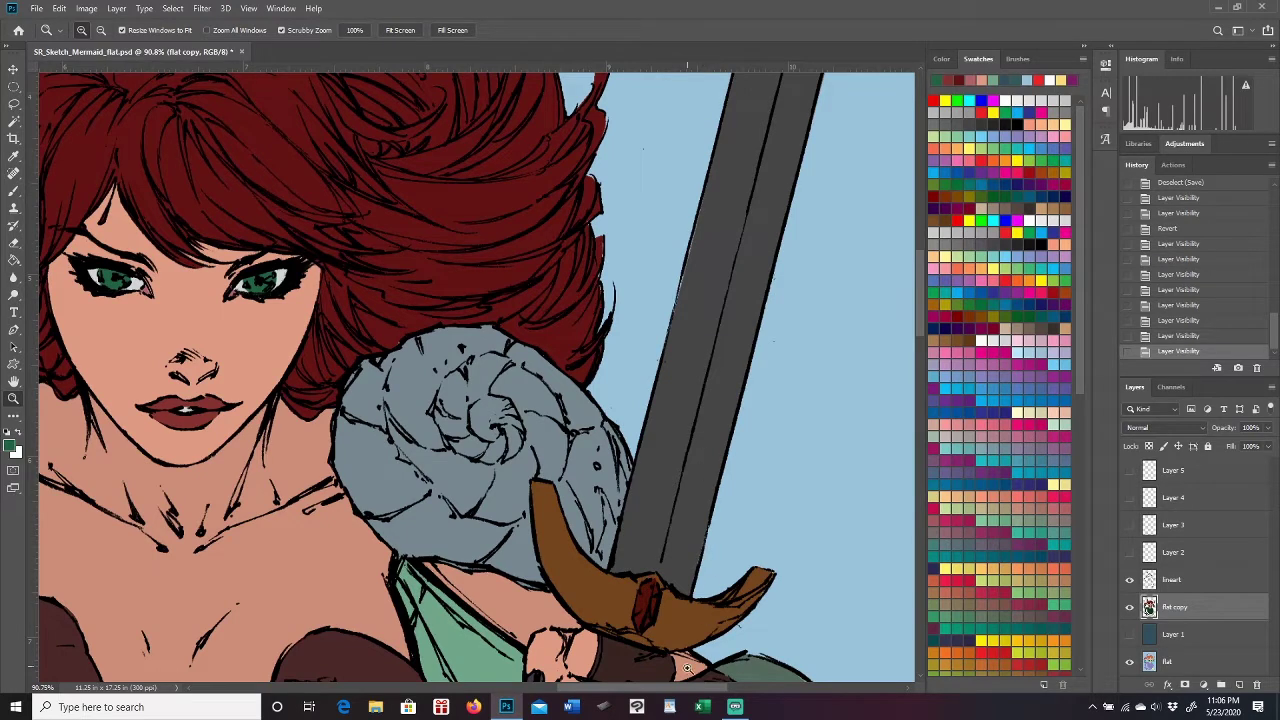
left_click_drag(689, 692, 636, 692)
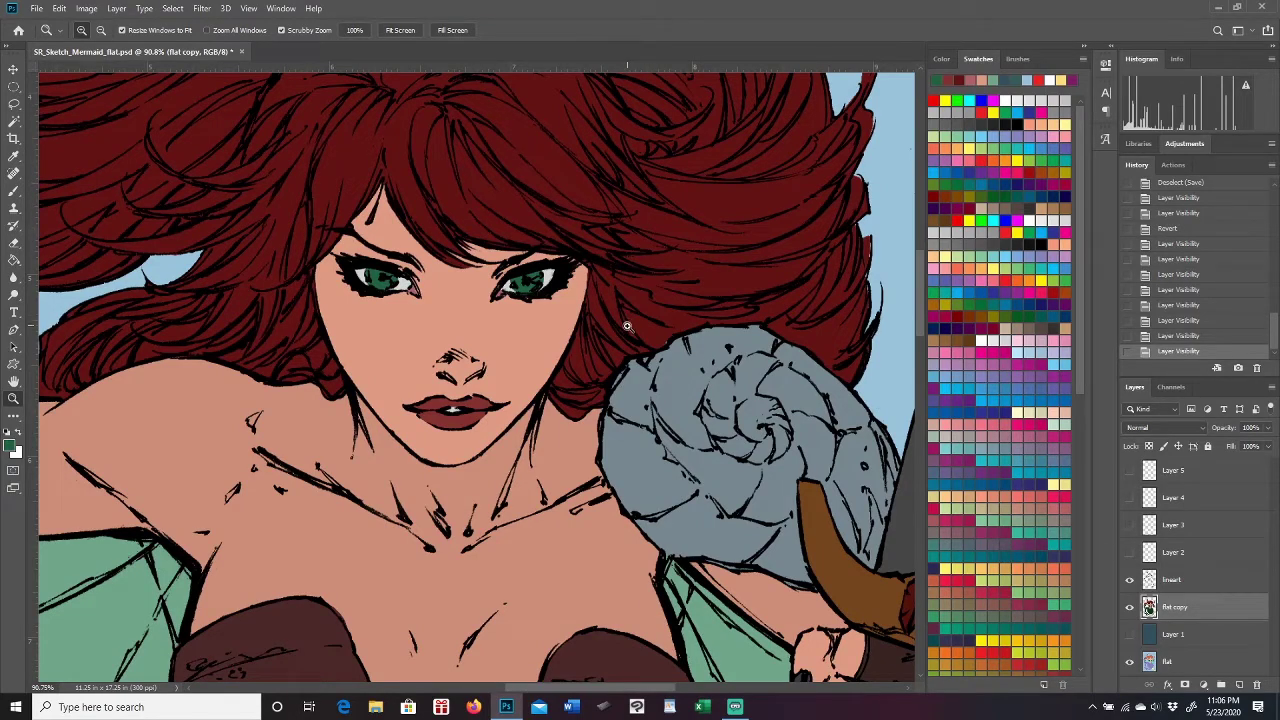
left_click_drag(917, 304, 914, 305)
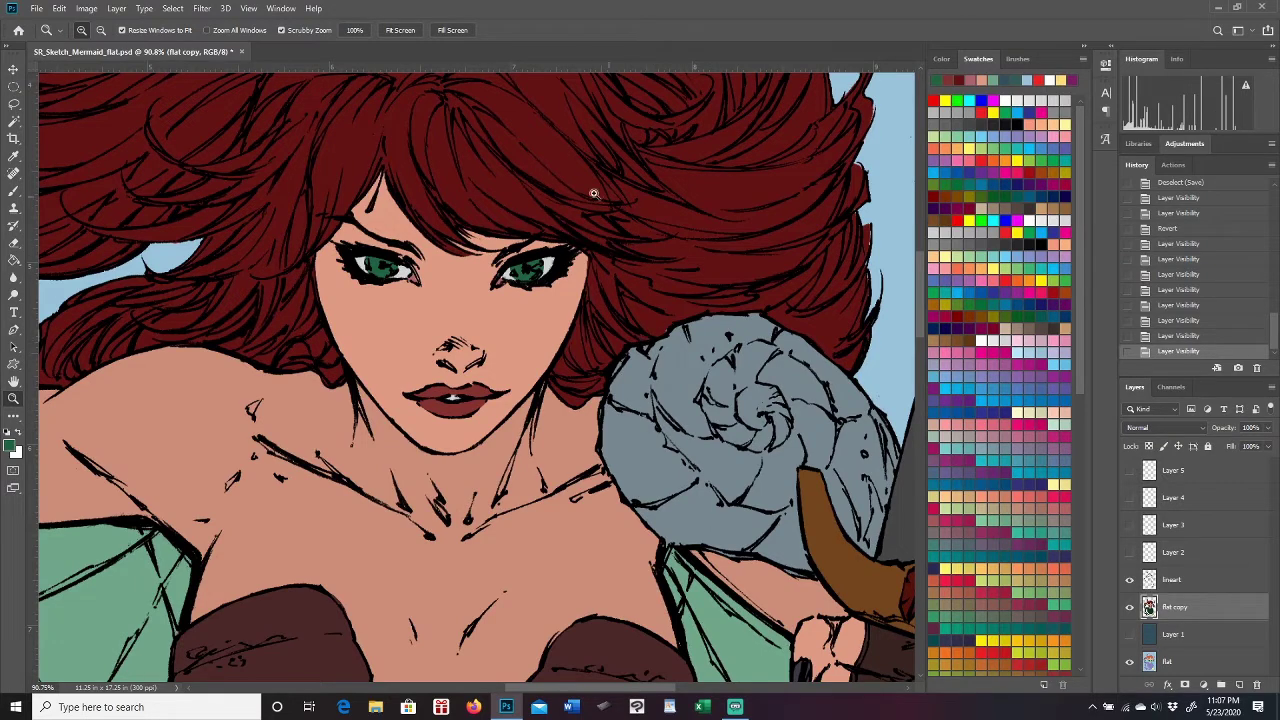
mouse_move(918, 301)
left_mouse_down()
mouse_move(916, 264)
mouse_move(918, 306)
left_mouse_up()
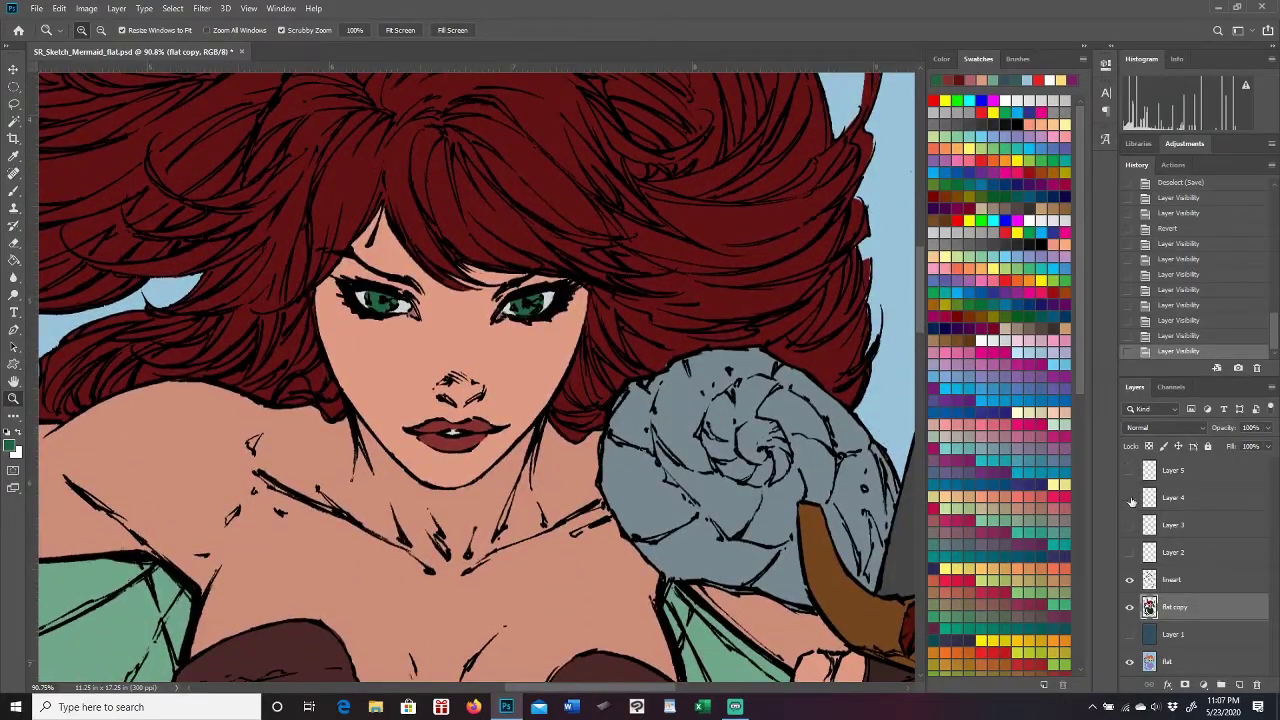
Show Layers 2 to 5 containing the colour circles and collect the four layers into one group.
left_click(1188, 476)
left_click(1186, 497)
left_click(1187, 525)
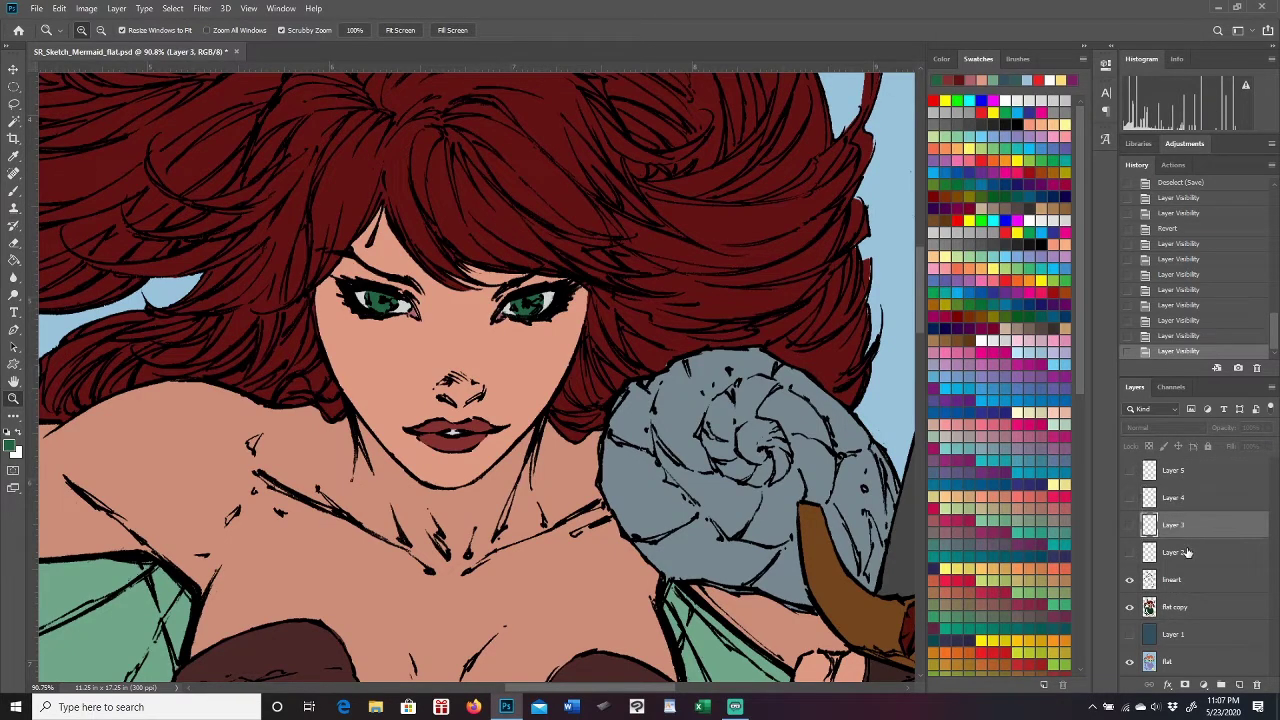
left_click(1186, 553)
left_click_drag(1131, 472, 1129, 553)
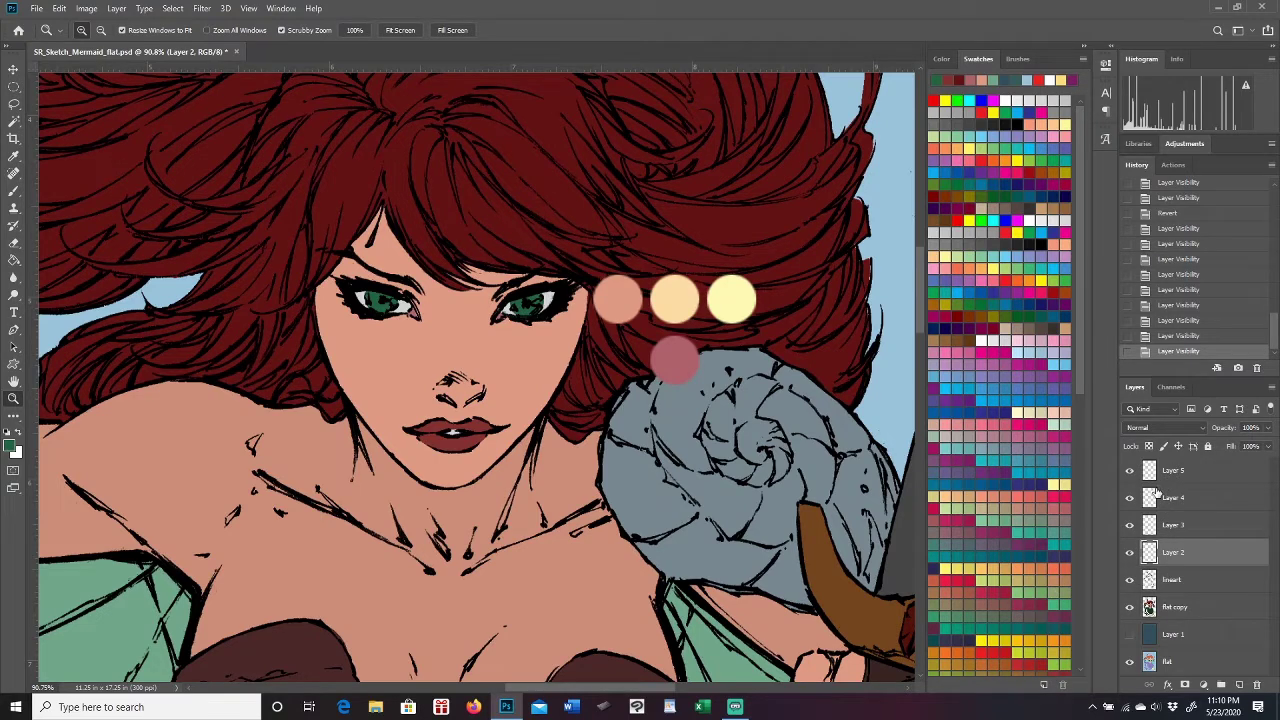
left_click(1192, 474)
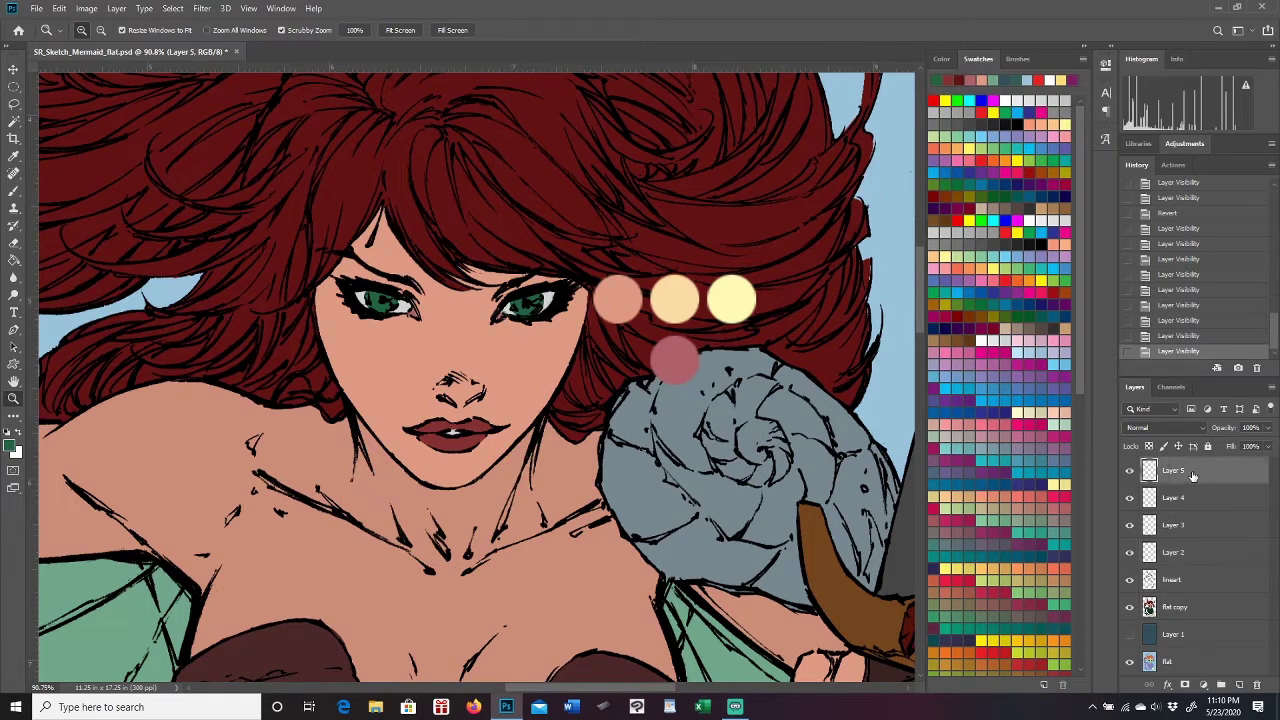
left_click(1197, 554, "shift")
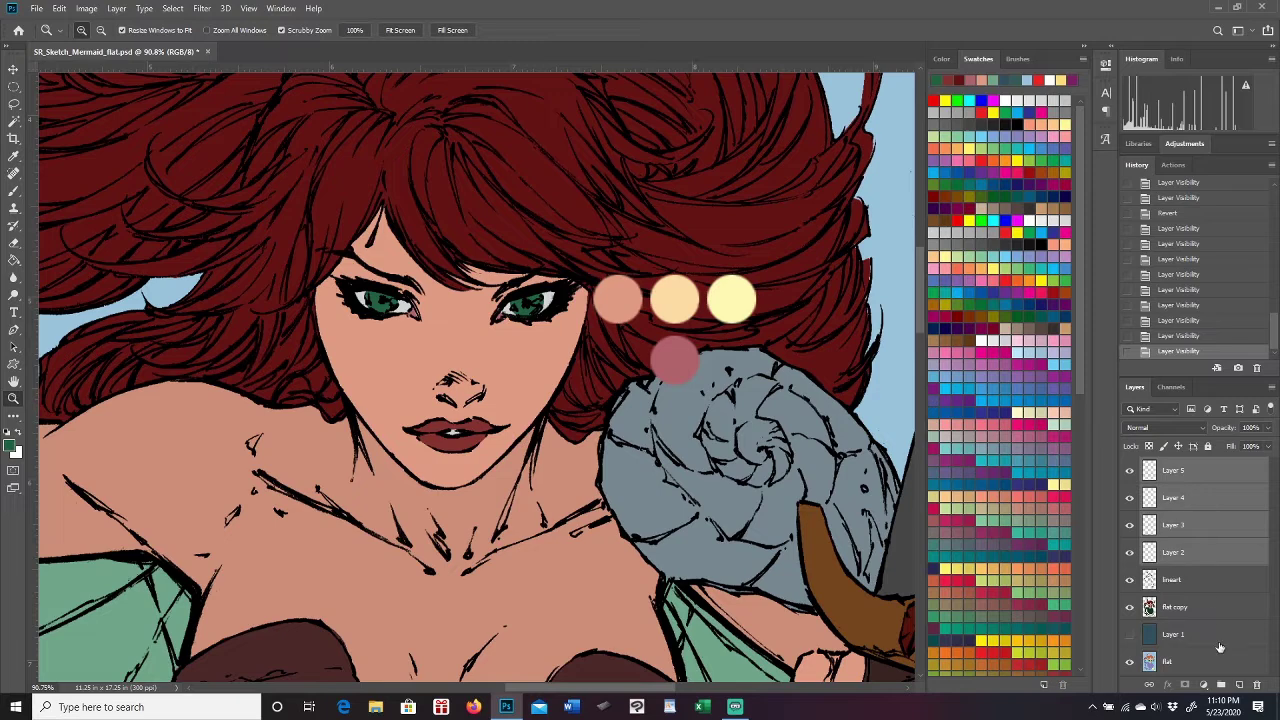
left_click(1221, 685)
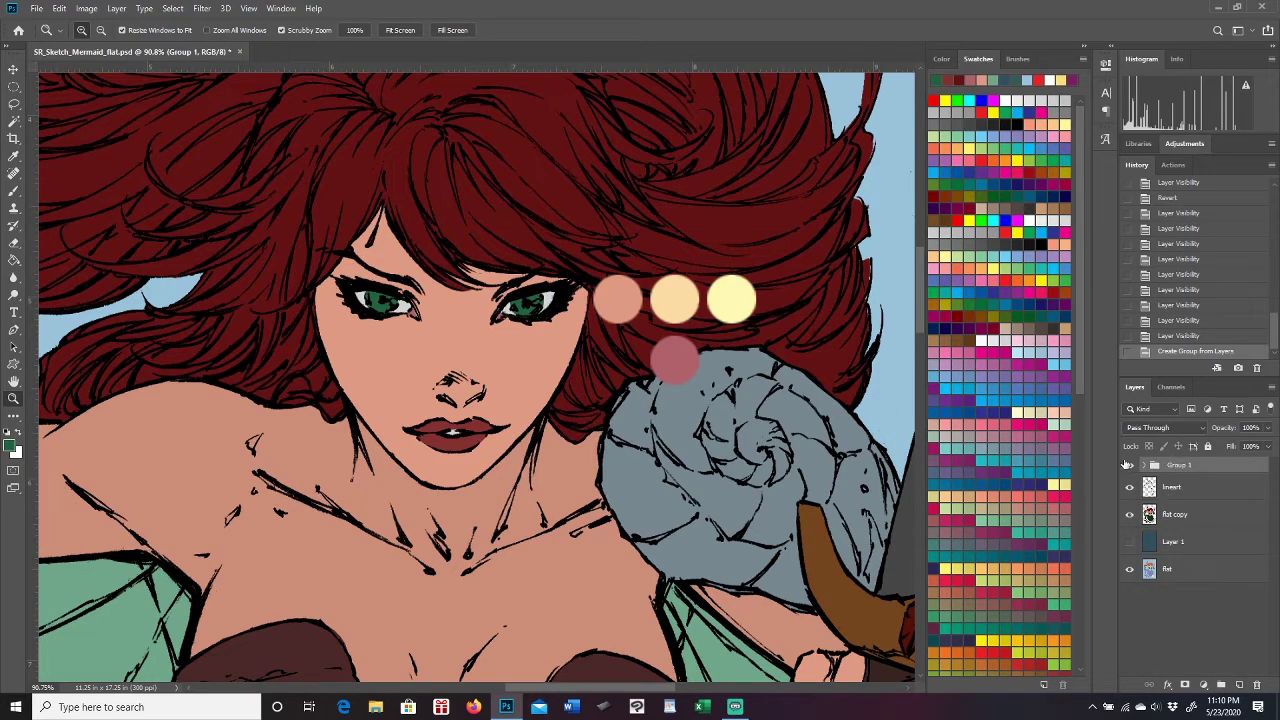
Toggle the new group's visibility to check its contents and rename the group Skintones.
left_click(1130, 466)
left_click(1131, 467)
left_click(1130, 466)
left_click(1130, 466)
double_click(1180, 466)
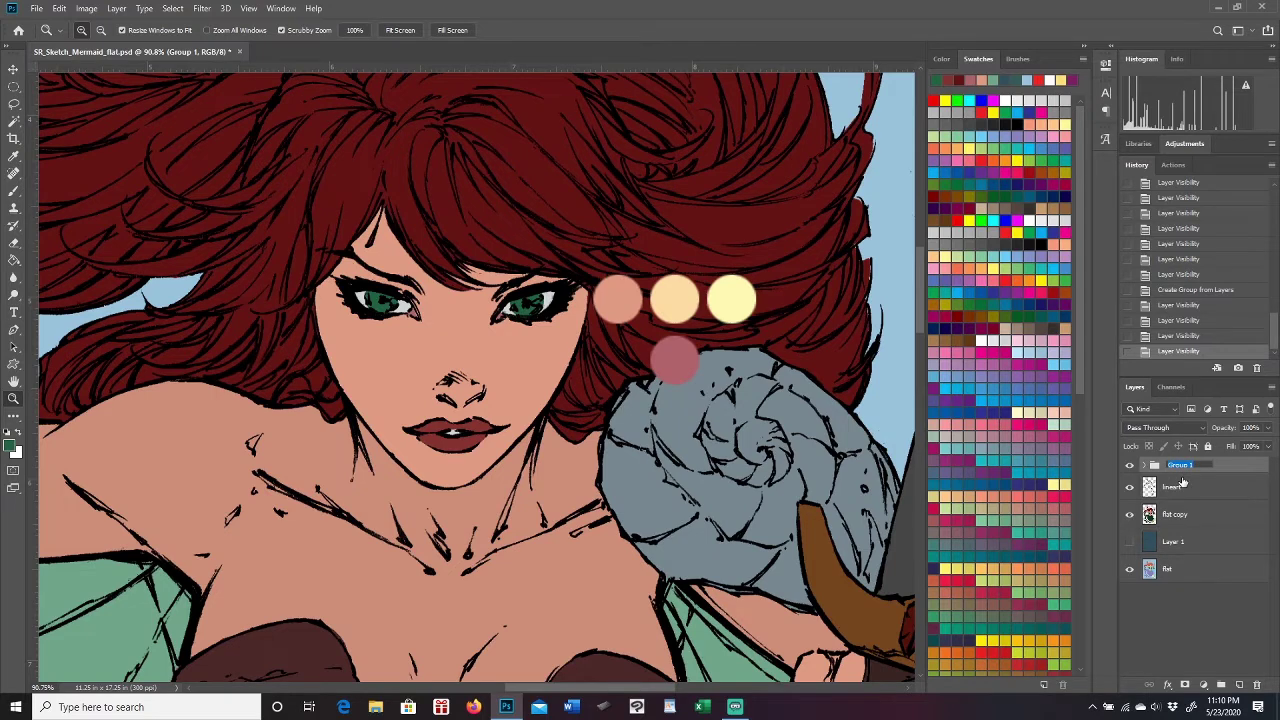
type("Skintones")
key("Return")
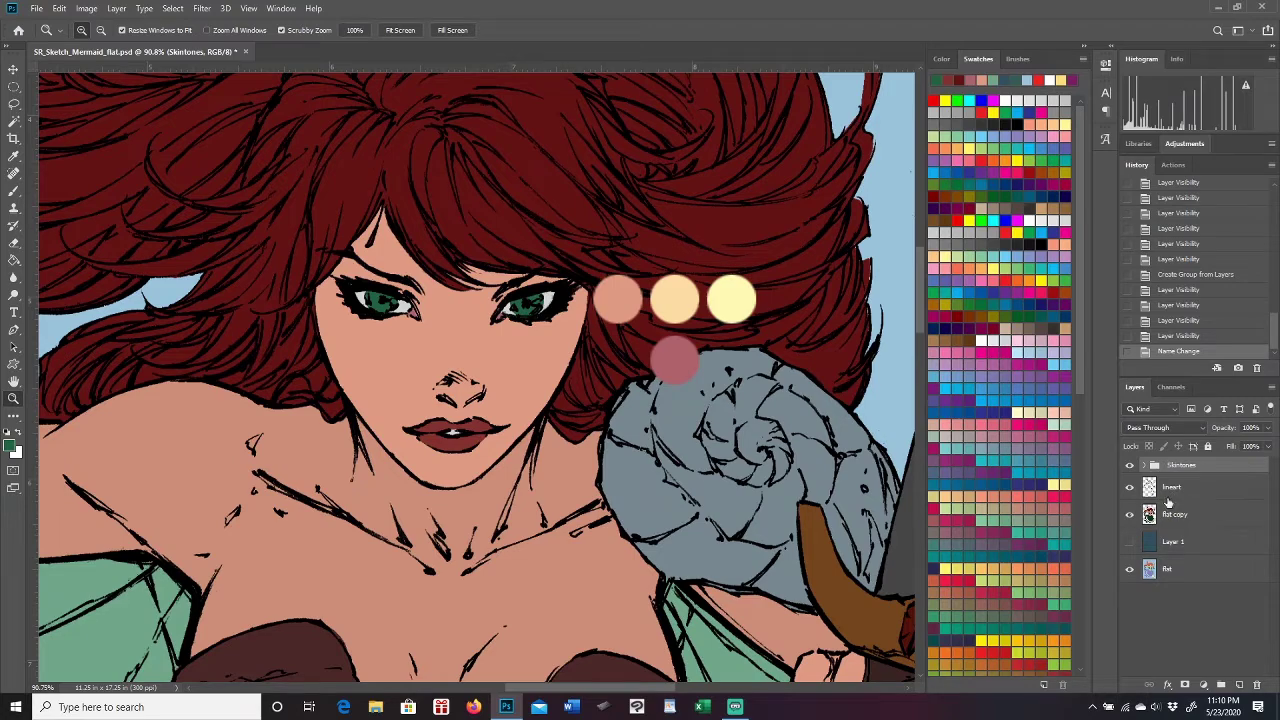
Select flat copy, compare the two colour schemes by toggling flat copy and Layer 1, and leave both layers shown.
left_click_drag(920, 320, 920, 342)
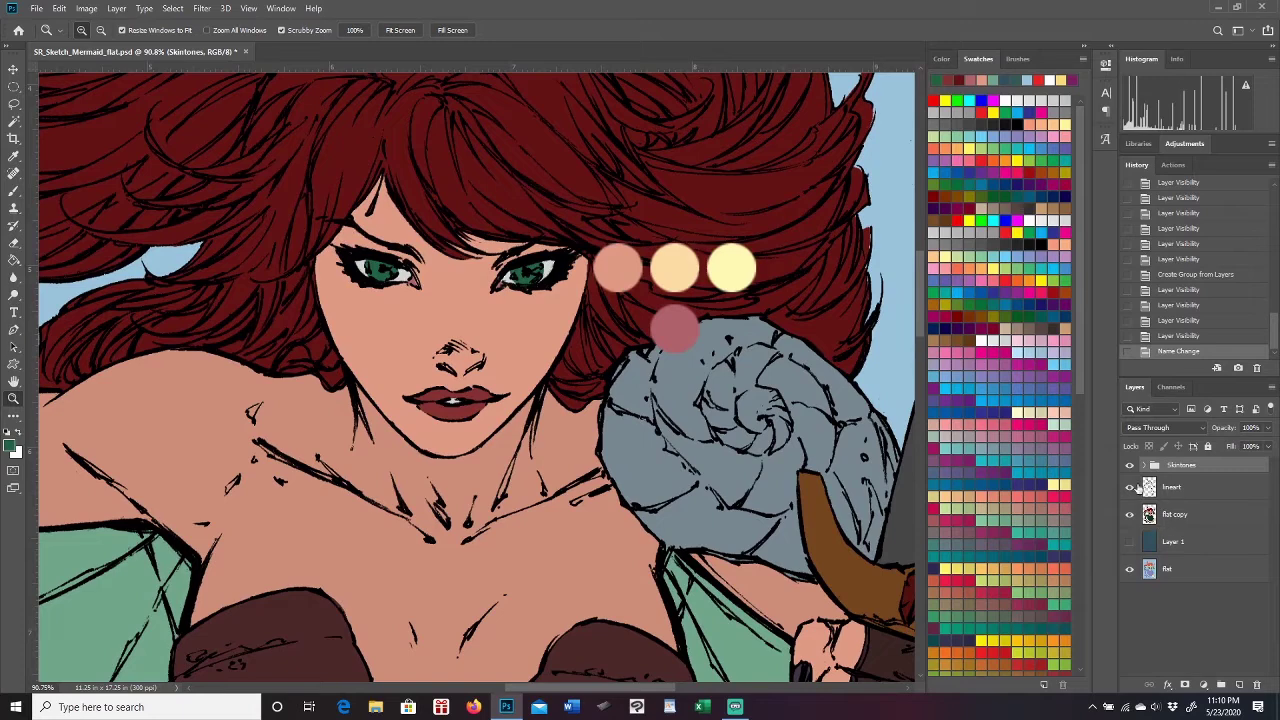
left_click_drag(919, 314, 920, 306)
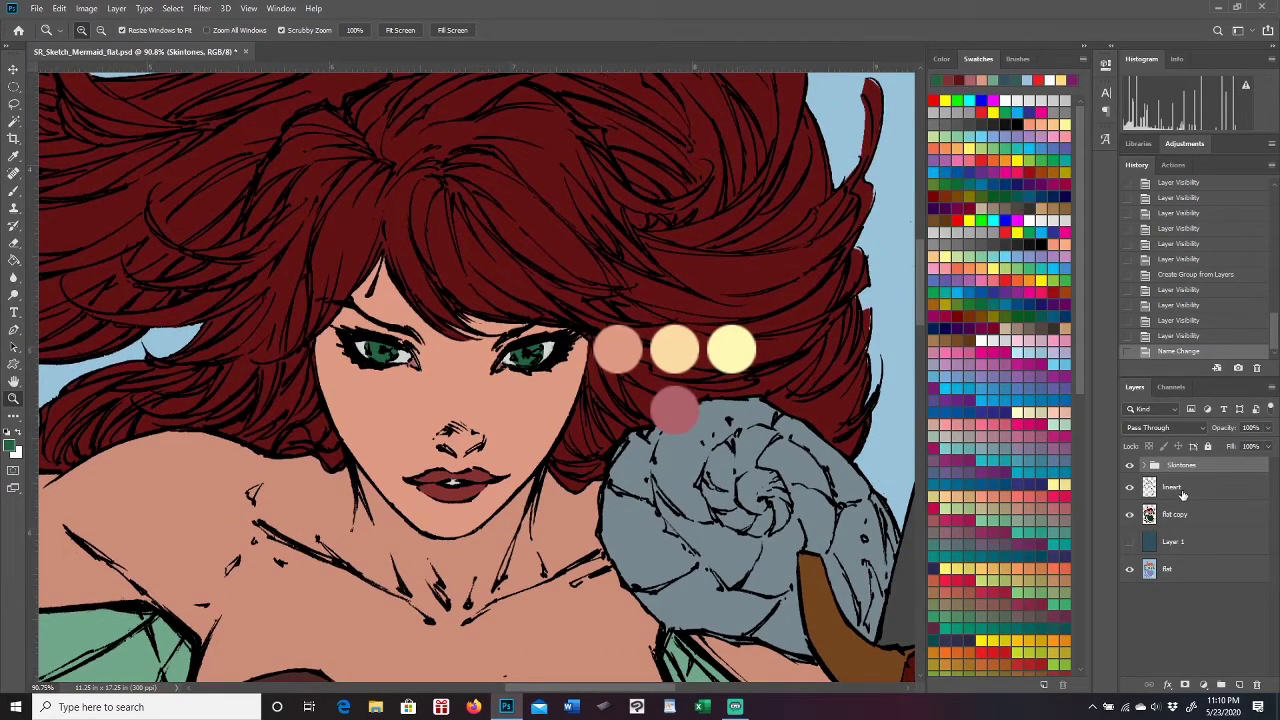
left_click(1196, 516)
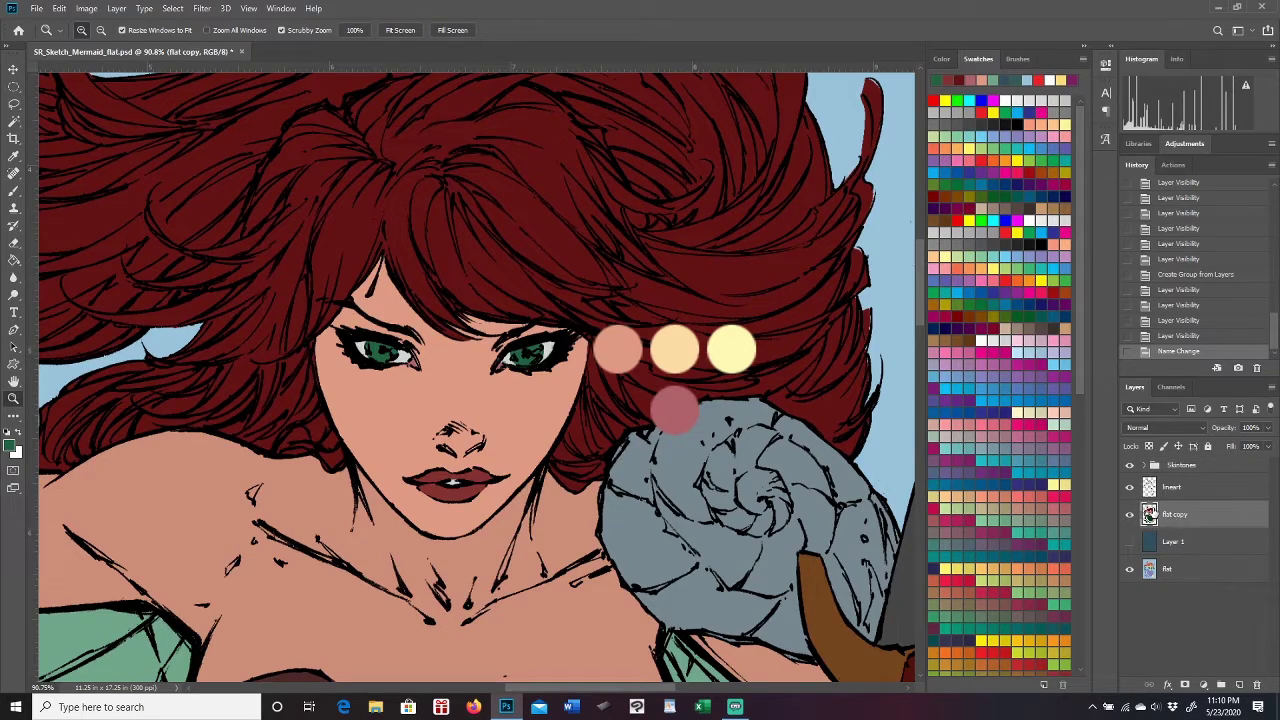
mouse_move(506, 458)
left_mouse_down()
mouse_move(480, 462)
mouse_move(528, 476)
mouse_move(497, 457)
mouse_move(513, 445)
left_mouse_up()
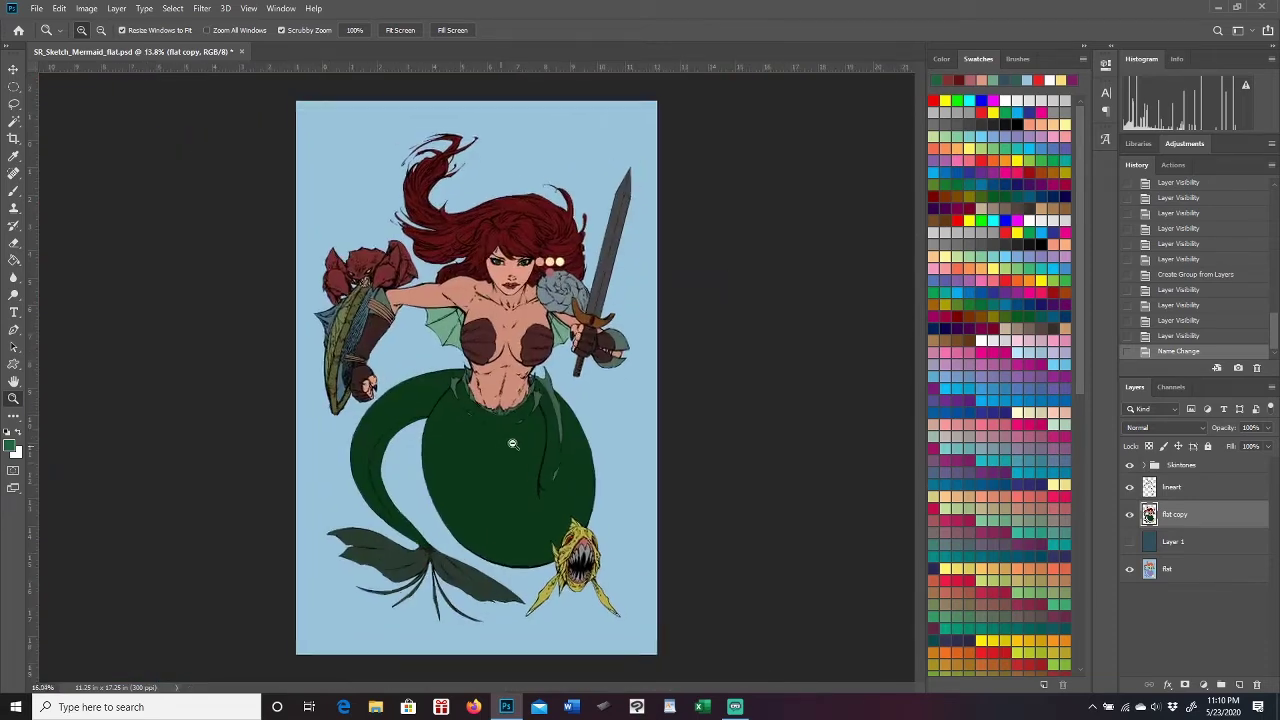
left_click(1130, 542)
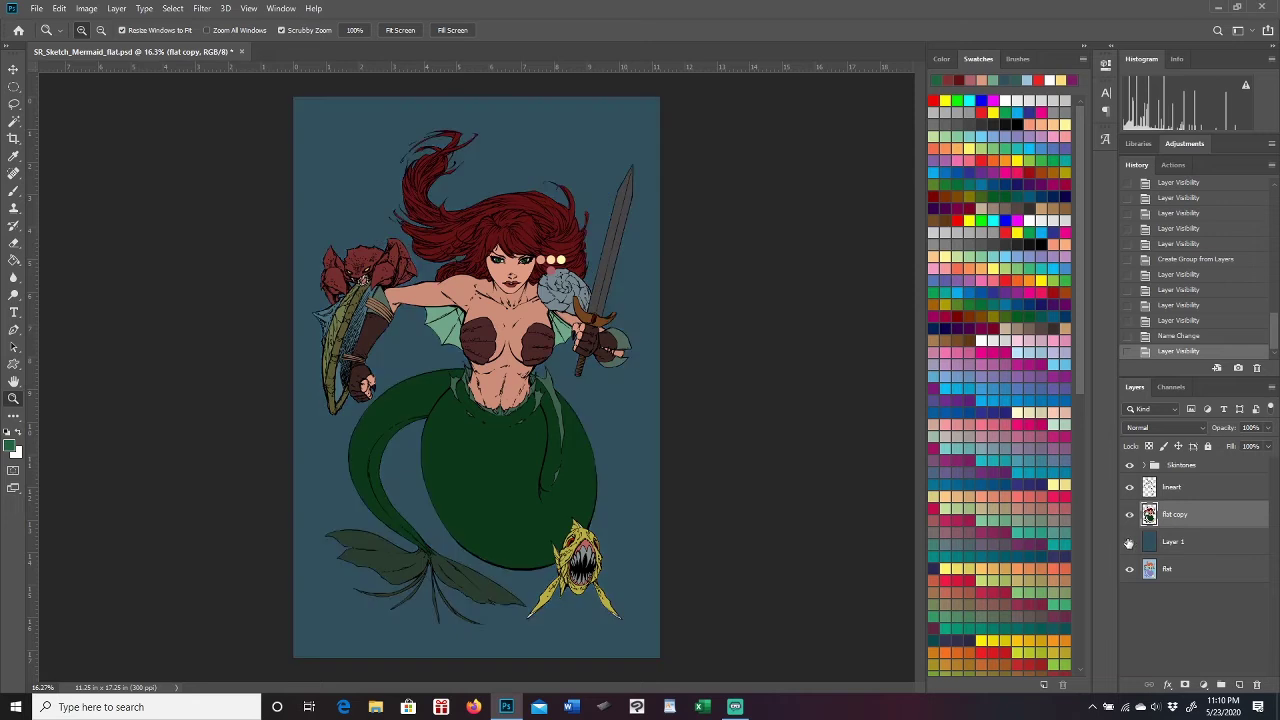
left_click(1130, 542)
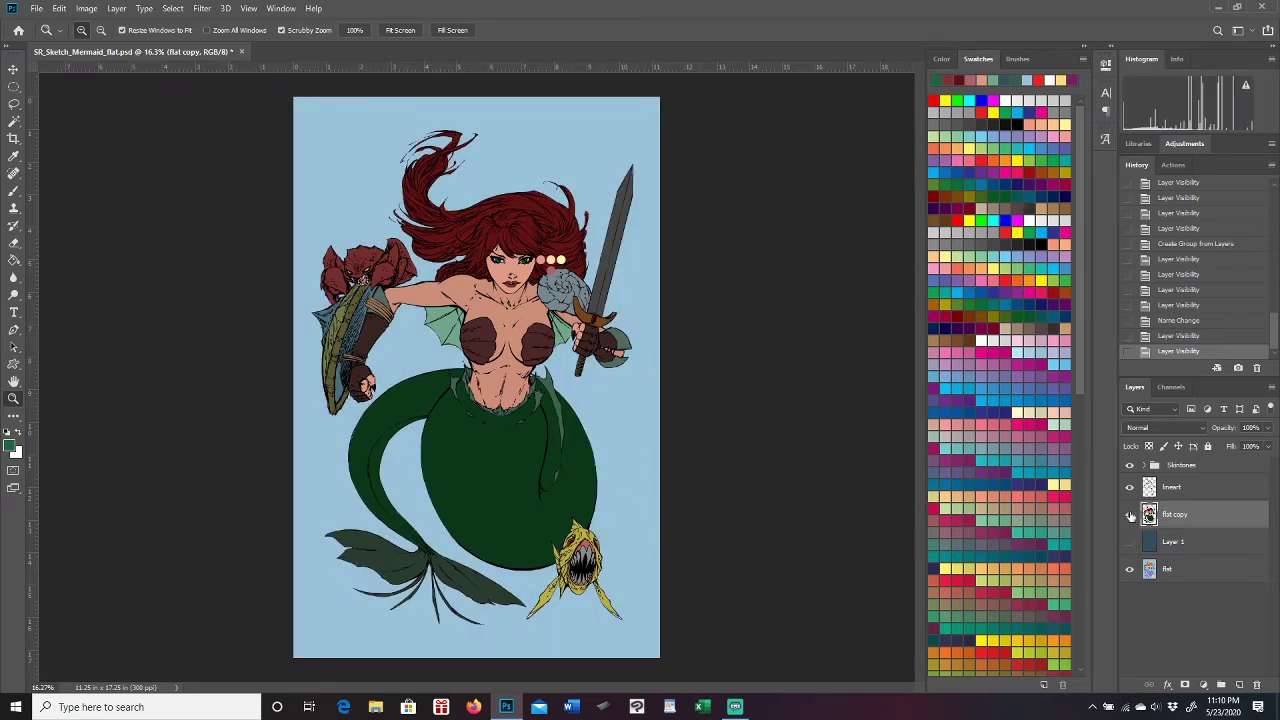
left_click(1130, 514)
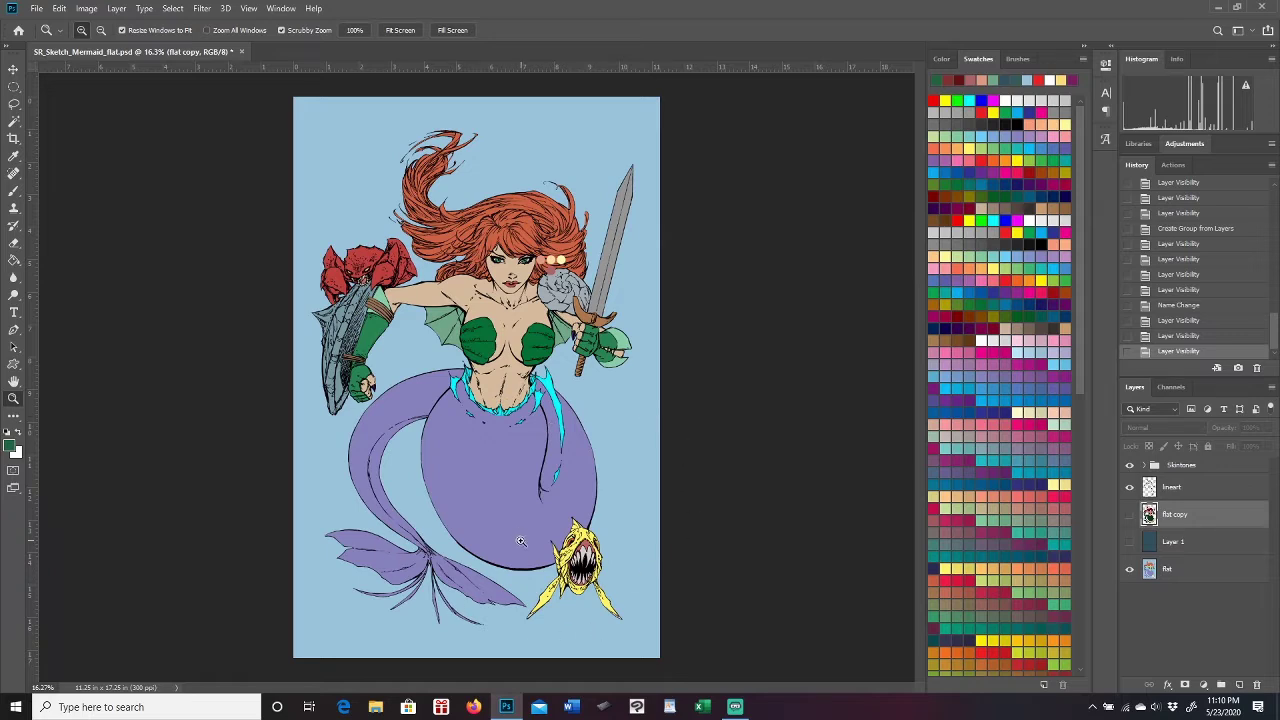
left_click(1130, 541)
left_click(1130, 514)
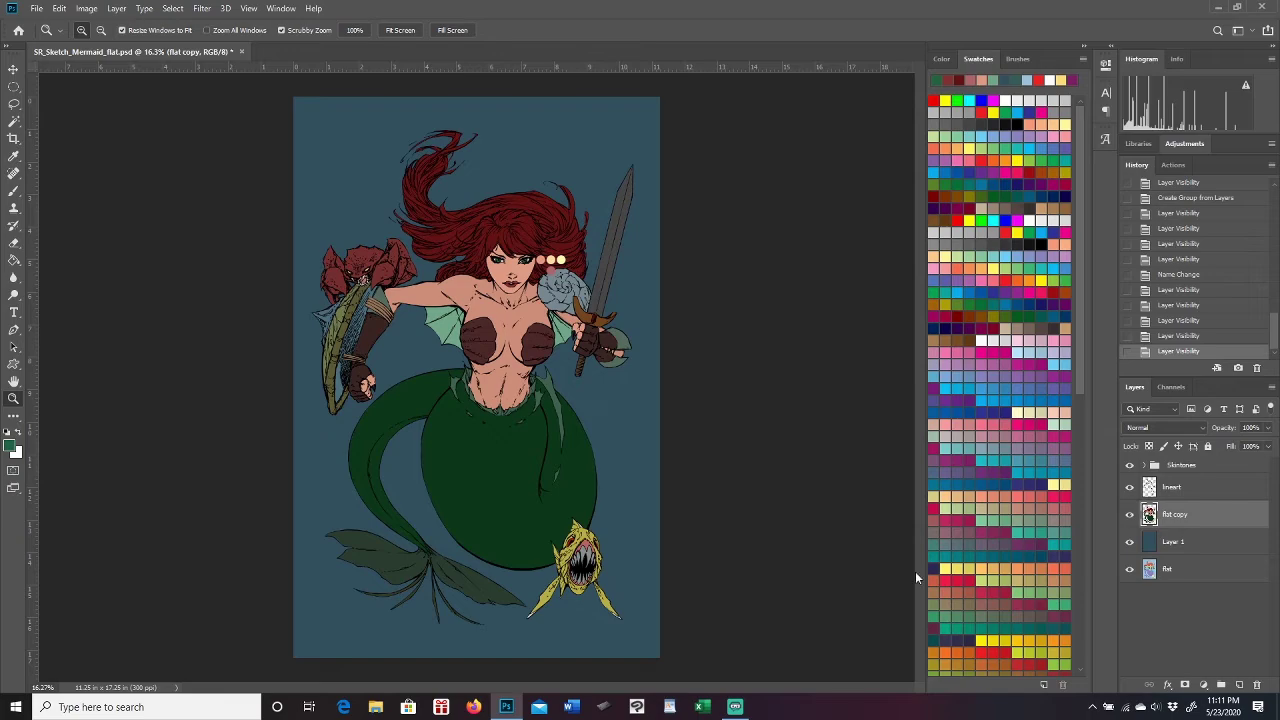
Sample the mauve-pink circle as the foreground colour and the light orange circle beside the face as the background colour.
left_click(521, 258)
left_click_drag(521, 258, 640, 266)
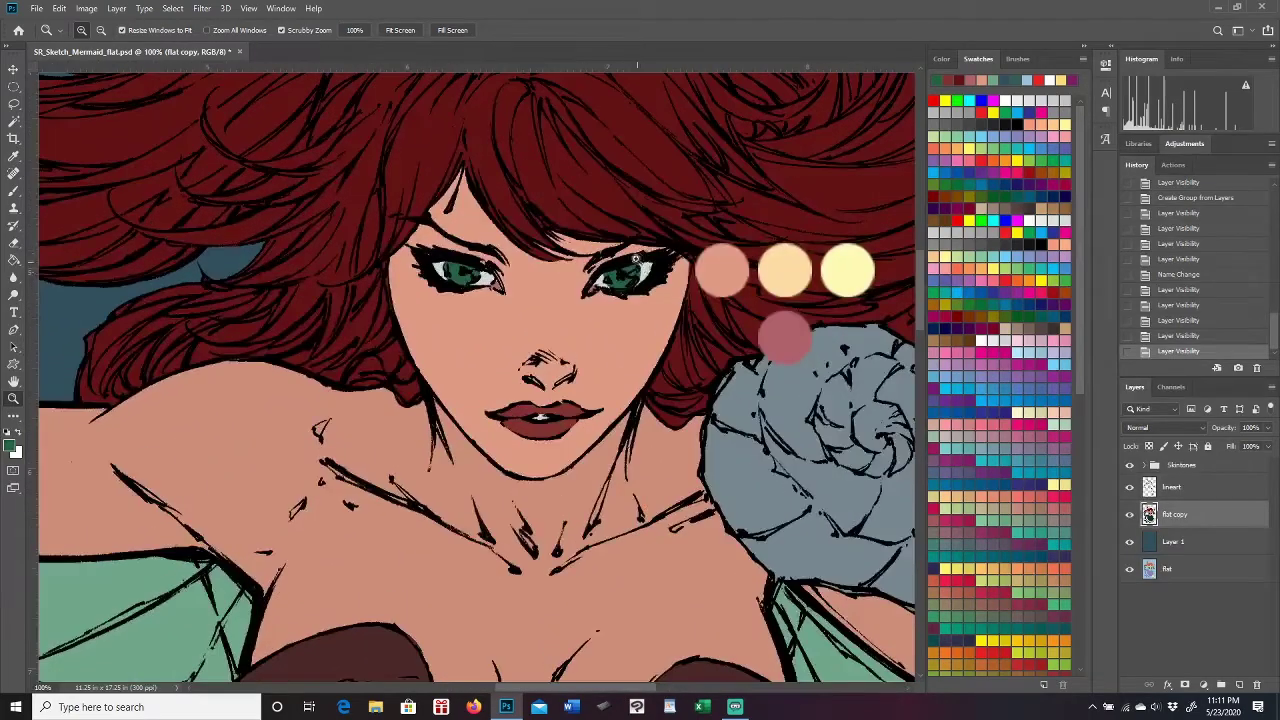
scroll(920, 285, "up", 5)
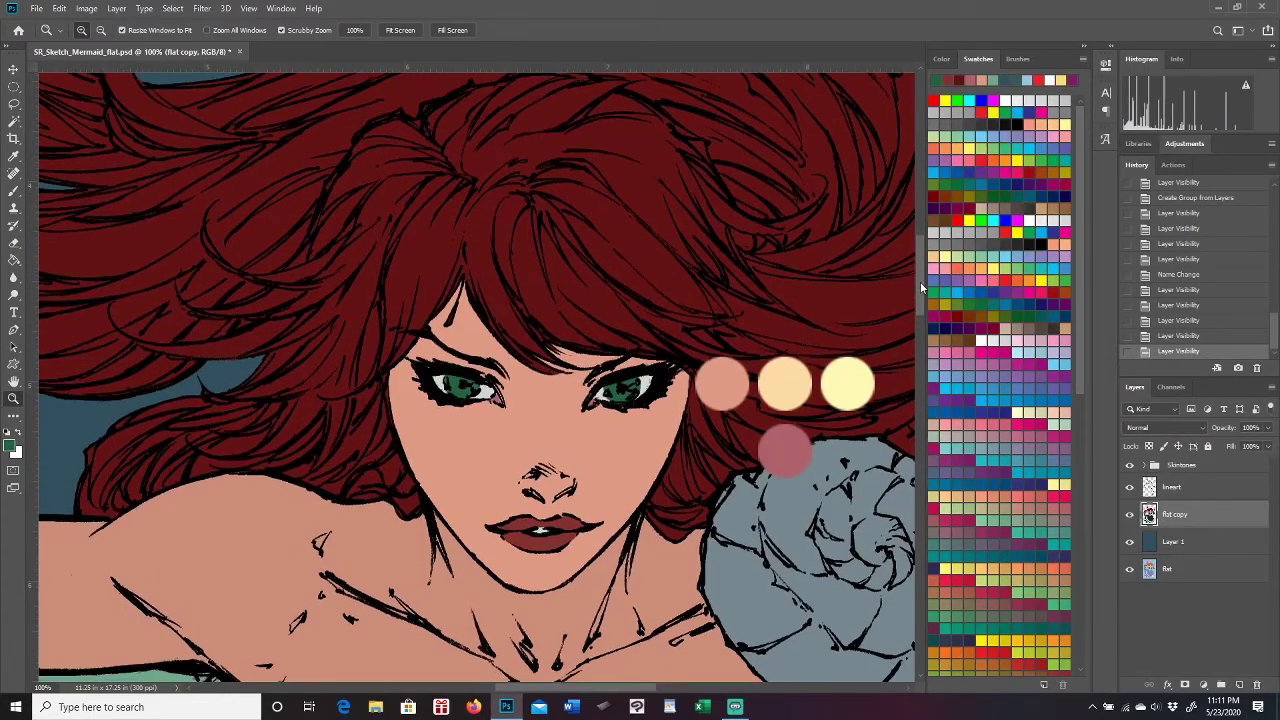
left_click(14, 155)
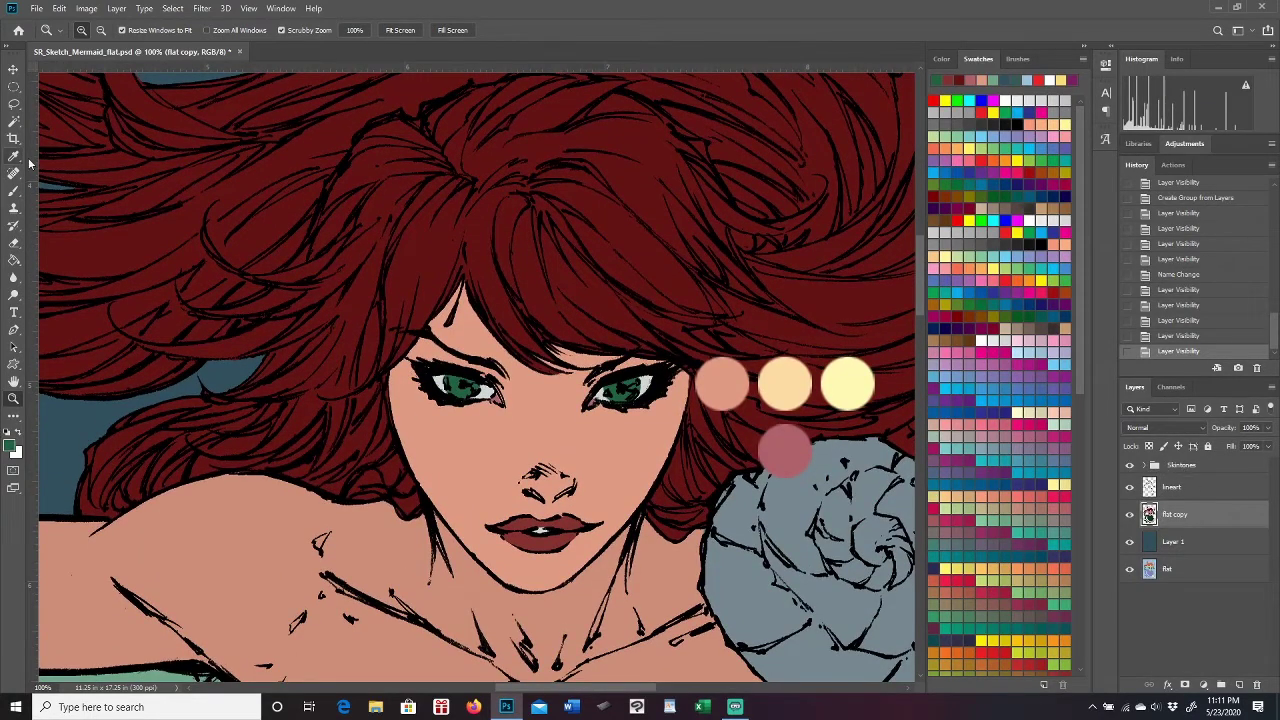
left_click(796, 436)
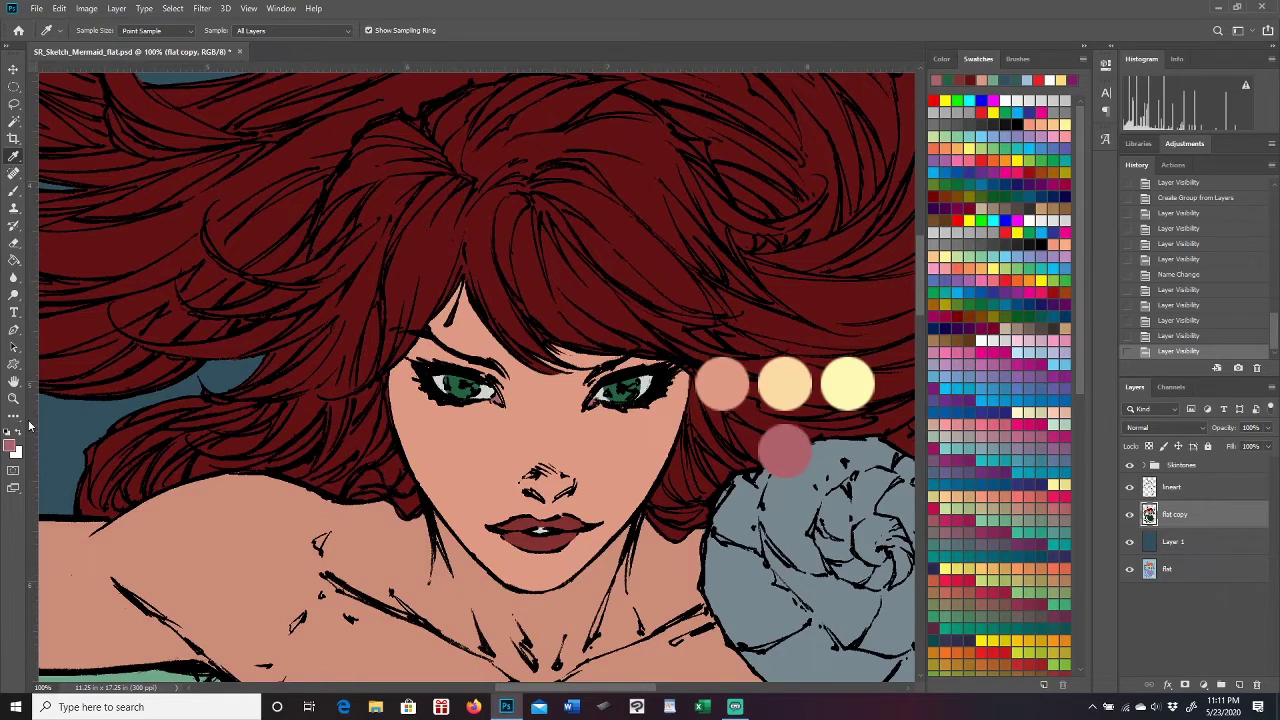
left_click(20, 434)
left_click(796, 374)
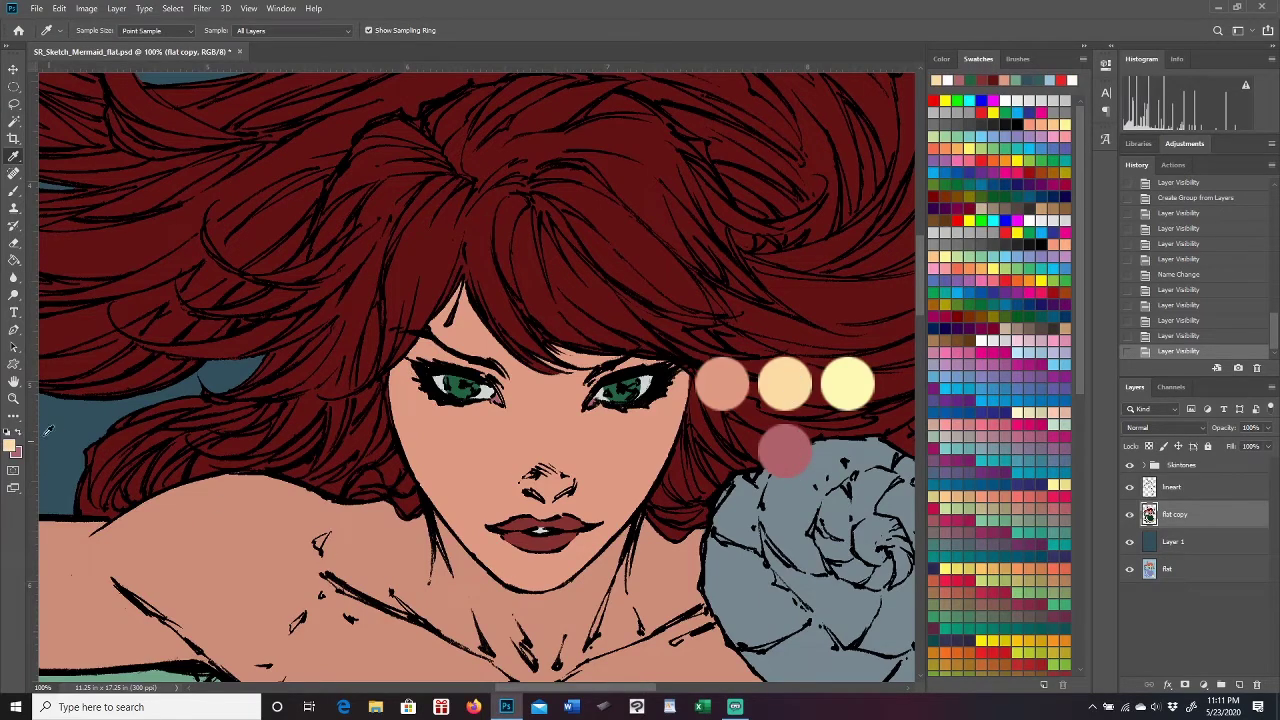
left_click(22, 431)
Add a new layer above flat copy and set up the Soft Round 500 1 brush at 80 px.
left_click(1236, 684)
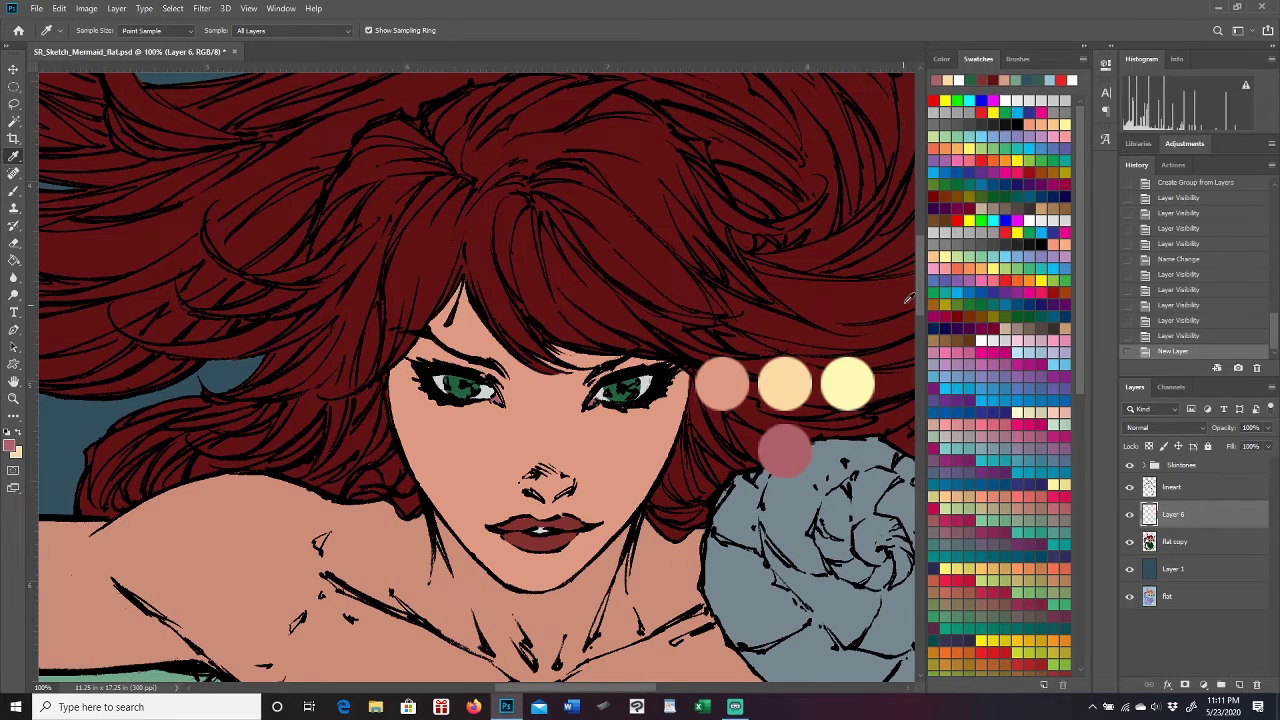
left_click(1016, 59)
mouse_move(1084, 231)
left_mouse_down()
mouse_move(1084, 647)
mouse_move(1085, 632)
left_mouse_up()
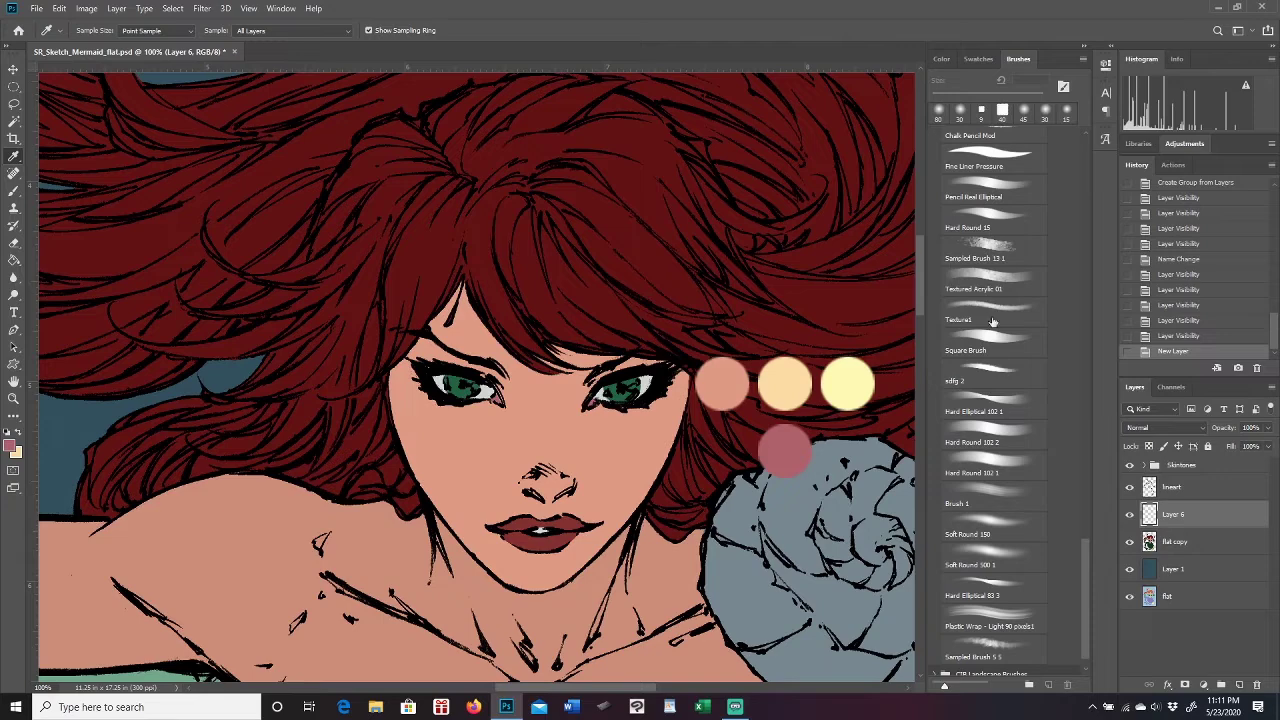
left_click(1015, 563)
key("bracketleft")
key("bracketleft")
key("bracketleft")
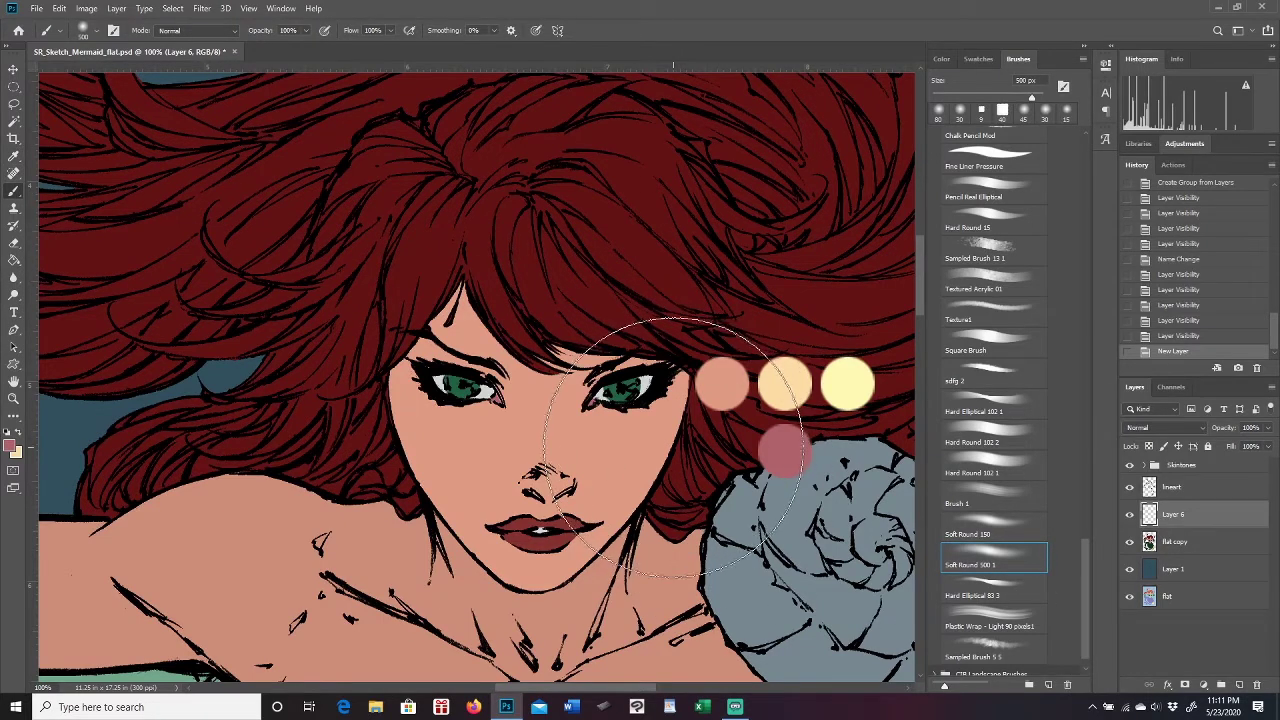
key("bracketleft")
key("bracketleft")
key("bracketleft")
key("bracketleft")
key("bracketleft")
key("bracketleft")
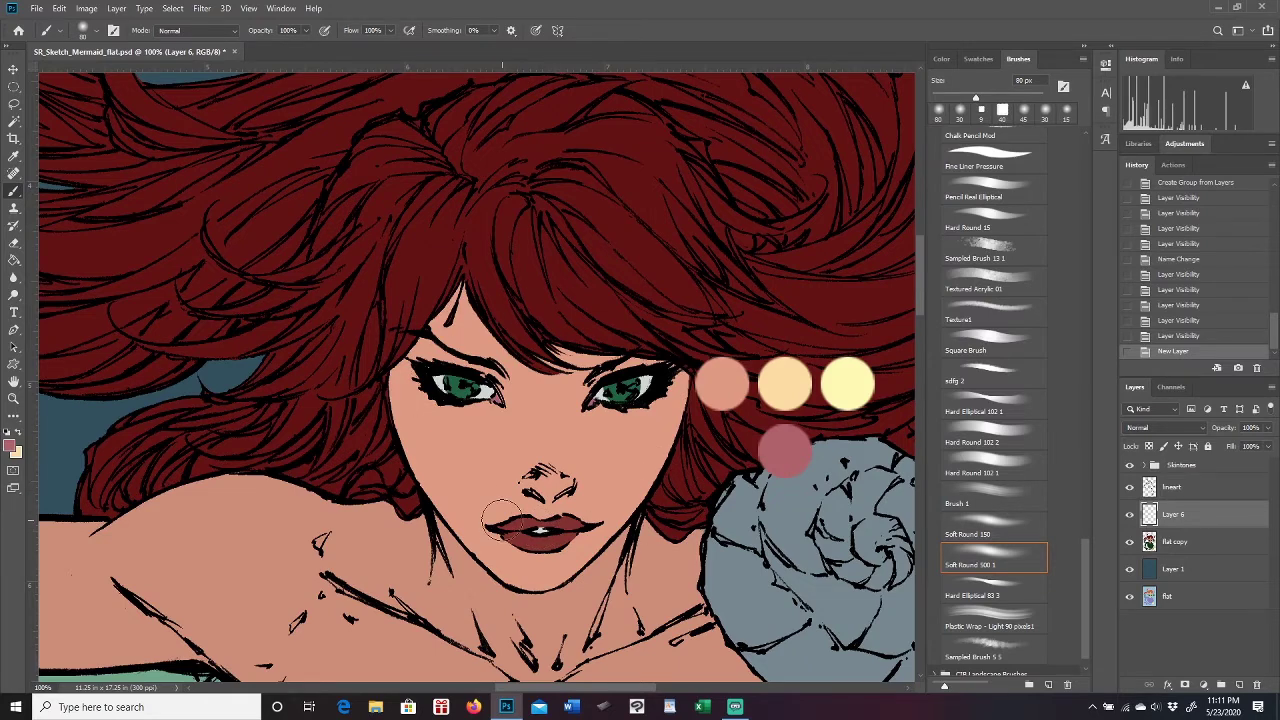
Paint soft mauve-pink shading around the face's edges, forehead, nose and under the chin, plus a patch on the hair above the forehead.
mouse_move(374, 349)
left_mouse_down()
mouse_move(400, 449)
mouse_move(379, 358)
mouse_move(388, 418)
mouse_move(450, 531)
mouse_move(382, 435)
mouse_move(495, 582)
mouse_move(413, 502)
mouse_move(562, 602)
mouse_move(552, 586)
mouse_move(509, 595)
mouse_move(597, 568)
mouse_move(637, 520)
mouse_move(699, 350)
mouse_move(640, 551)
left_mouse_up()
mouse_move(526, 431)
left_mouse_down()
mouse_move(512, 400)
mouse_move(527, 472)
left_mouse_up()
mouse_move(592, 437)
left_mouse_down()
mouse_move(598, 405)
mouse_move(590, 412)
left_mouse_up()
mouse_move(522, 472)
left_mouse_down()
mouse_move(498, 399)
mouse_move(412, 374)
mouse_move(409, 346)
mouse_move(471, 366)
mouse_move(396, 346)
mouse_move(455, 285)
mouse_move(513, 263)
mouse_move(468, 285)
mouse_move(531, 339)
mouse_move(494, 330)
mouse_move(552, 327)
left_mouse_up()
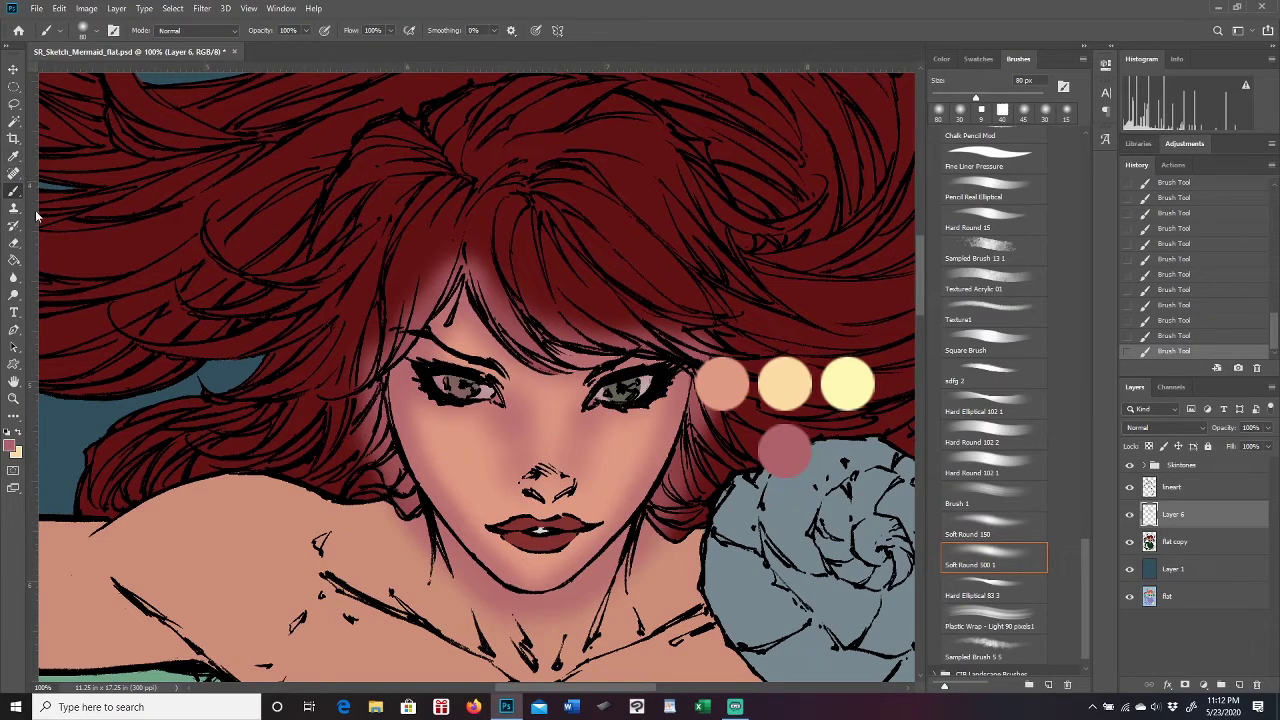
mouse_move(530, 160)
left_mouse_down()
mouse_move(544, 233)
mouse_move(479, 200)
mouse_move(505, 212)
mouse_move(595, 195)
mouse_move(627, 205)
left_mouse_up()
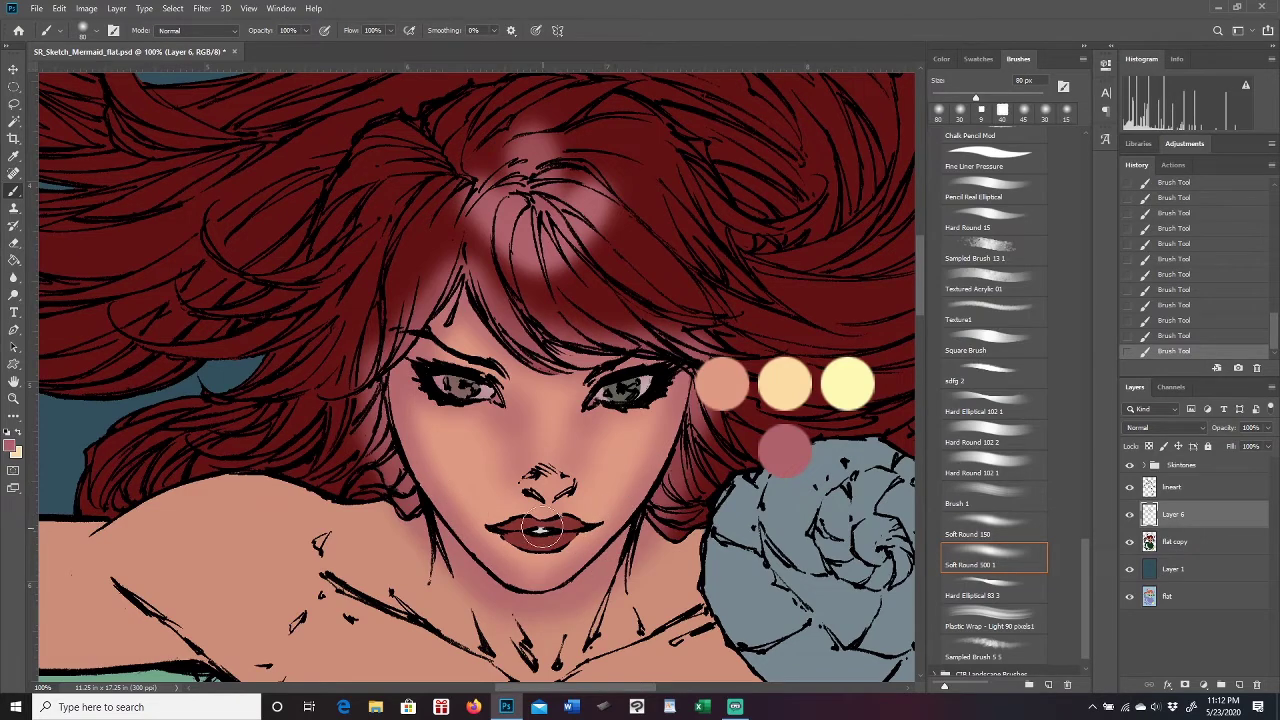
Enlarge the soft round brush to 250 px.
key("bracketright")
key("bracketright")
key("bracketright")
key("bracketright")
key("bracketright")
key("bracketright")
key("bracketright")
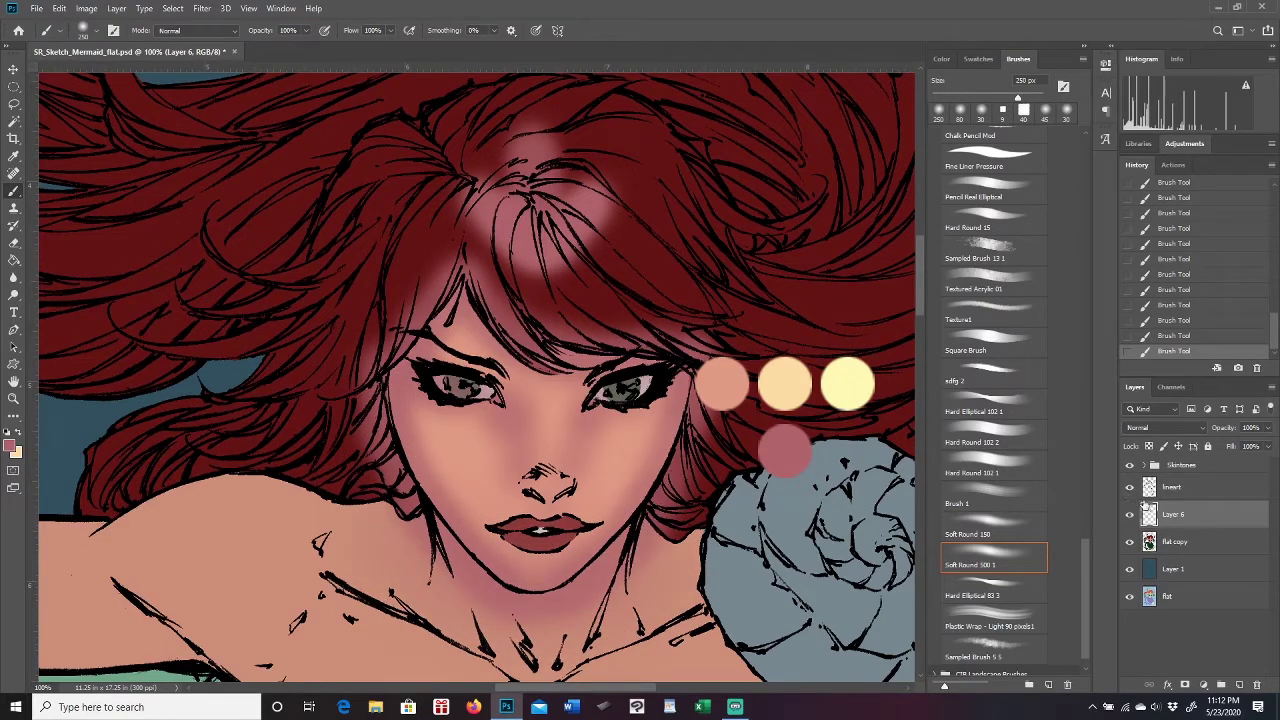
Add another empty layer above Layer 6 and rename Layer 6 as shadows 1.
left_click(1239, 685)
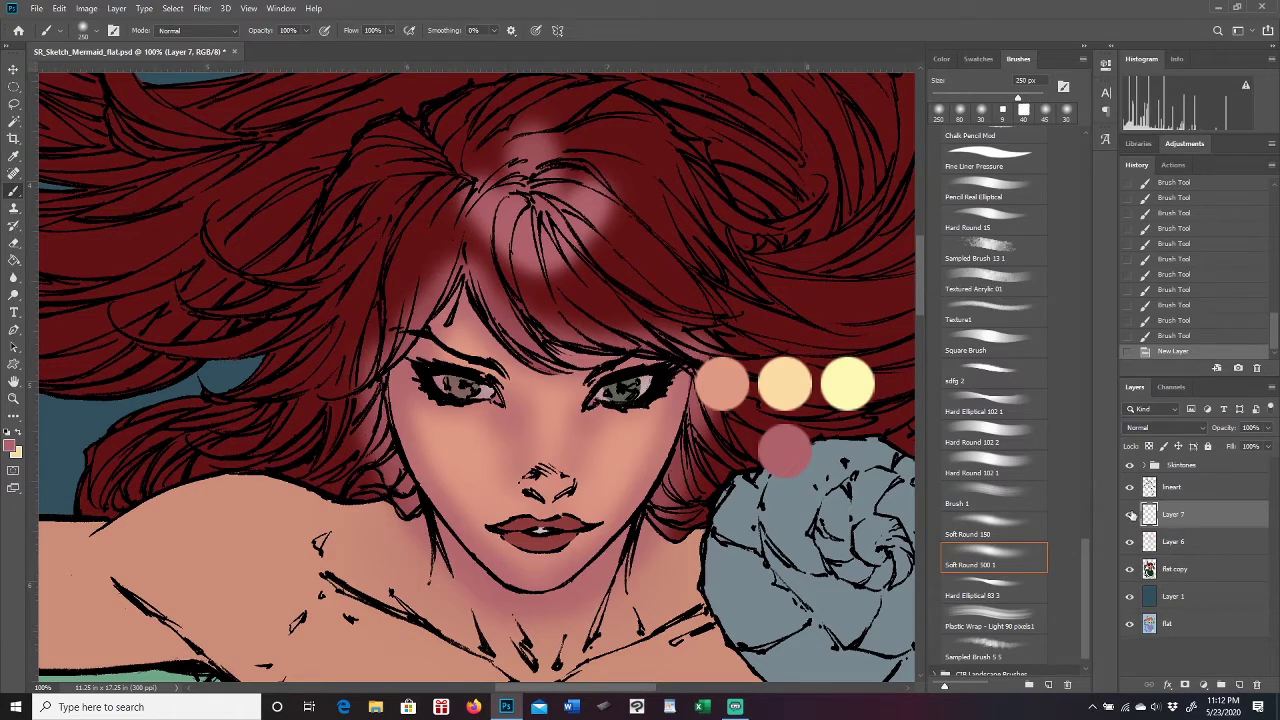
left_click(1172, 541)
double_click(1174, 541)
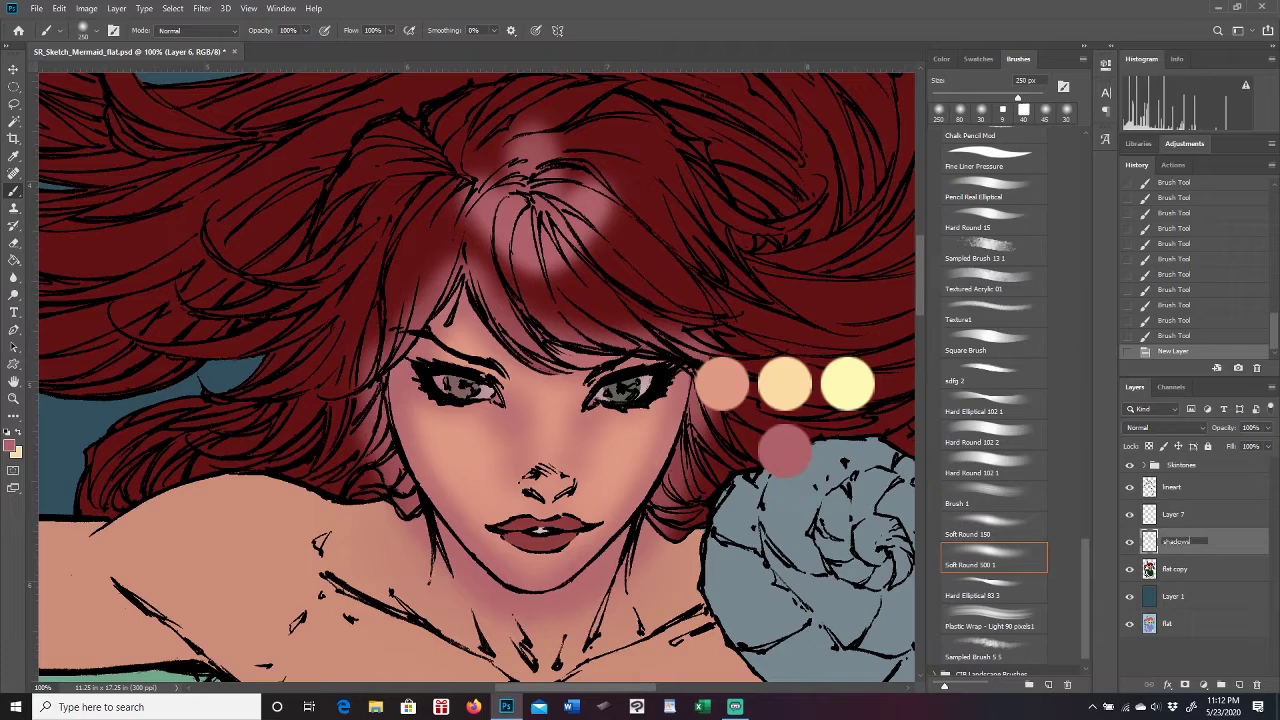
key("Return")
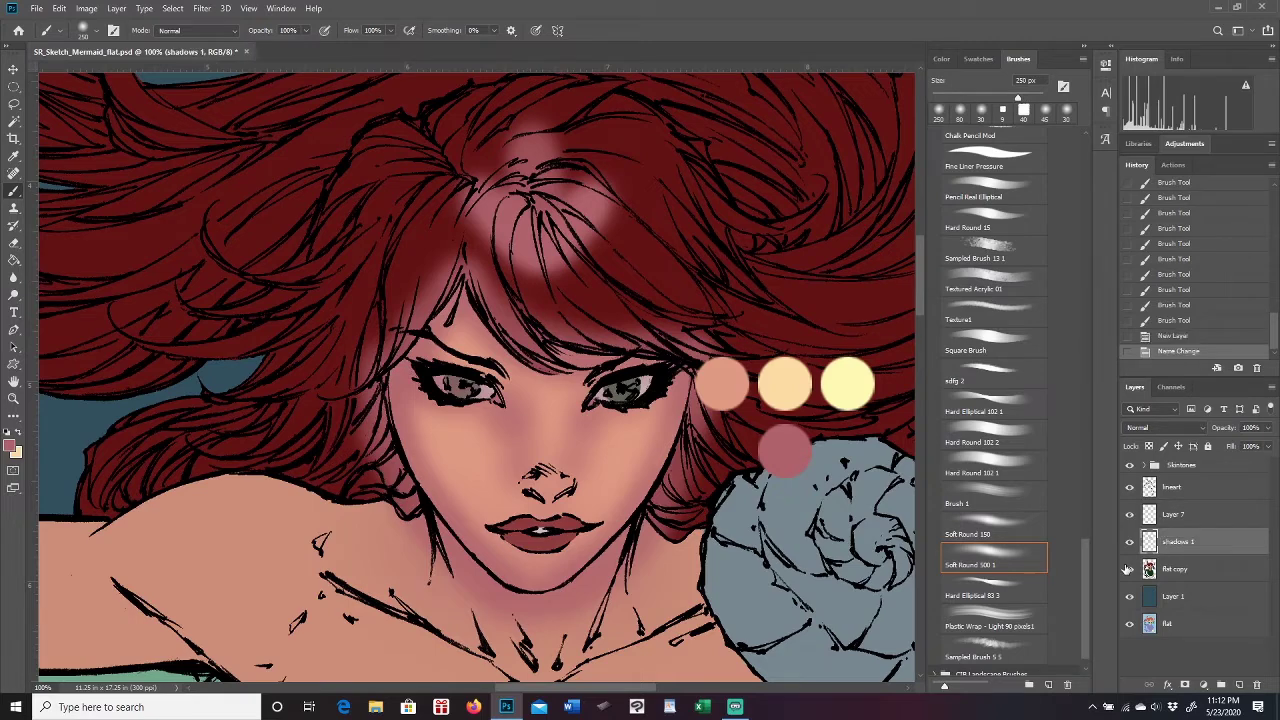
Rename Layer 7 as shadows 2 and switch to the Lasso tool.
left_click(1177, 517)
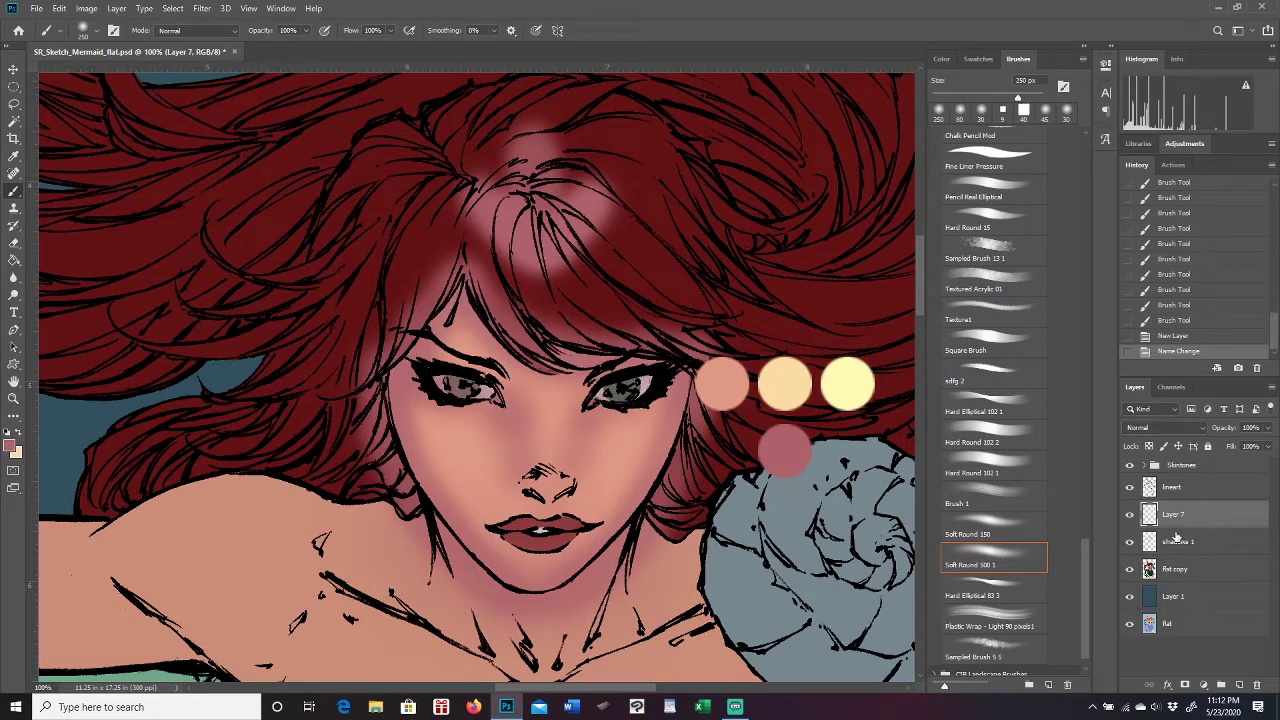
left_click(14, 104)
double_click(1175, 515)
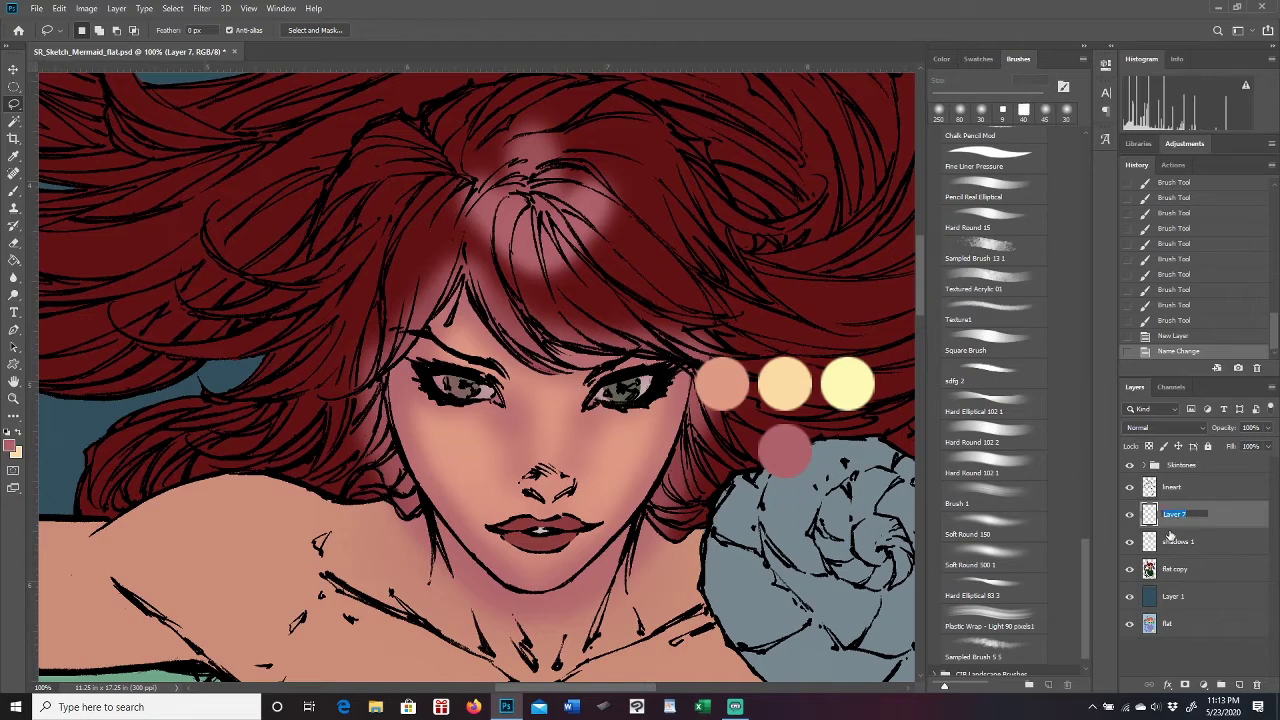
type("shadows 2")
key("Return")
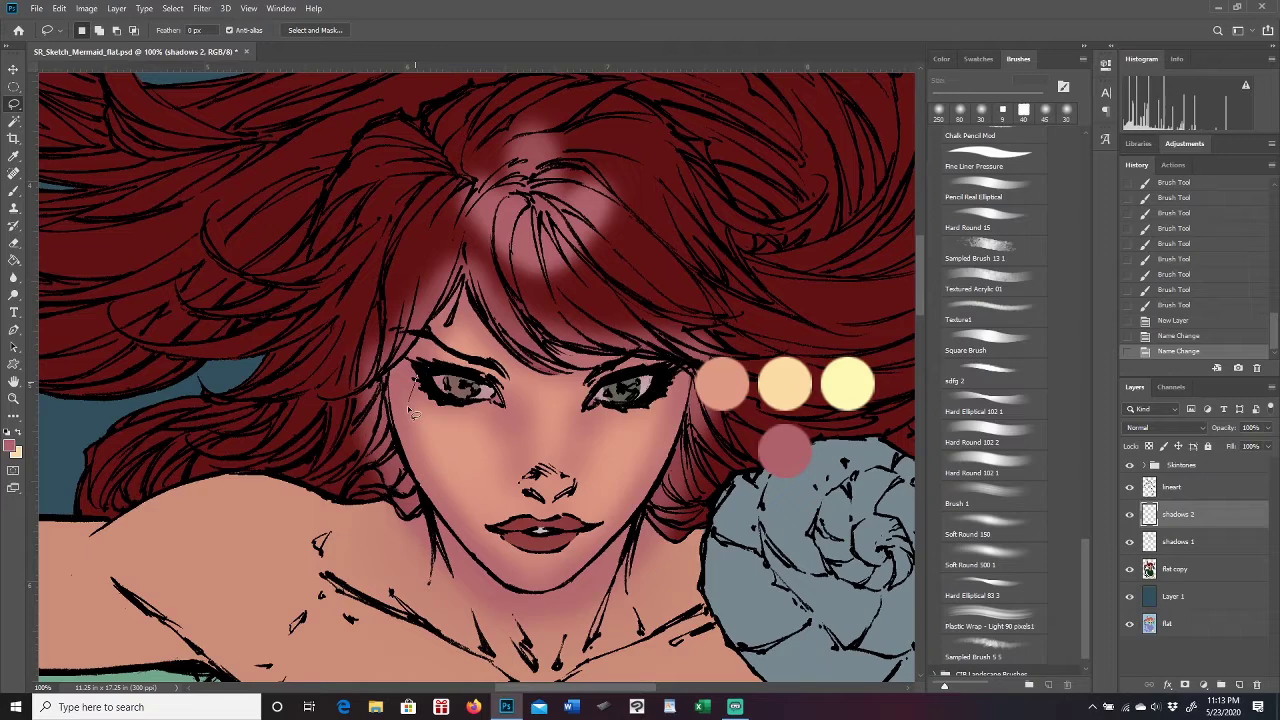
Lasso a strip along the face's left edge from temple to chin and brush soft mauve-pink shadow inside it.
left_click_drag(431, 470, 471, 528)
mouse_move(508, 573)
left_mouse_down()
mouse_move(390, 468)
mouse_move(392, 356)
left_mouse_up()
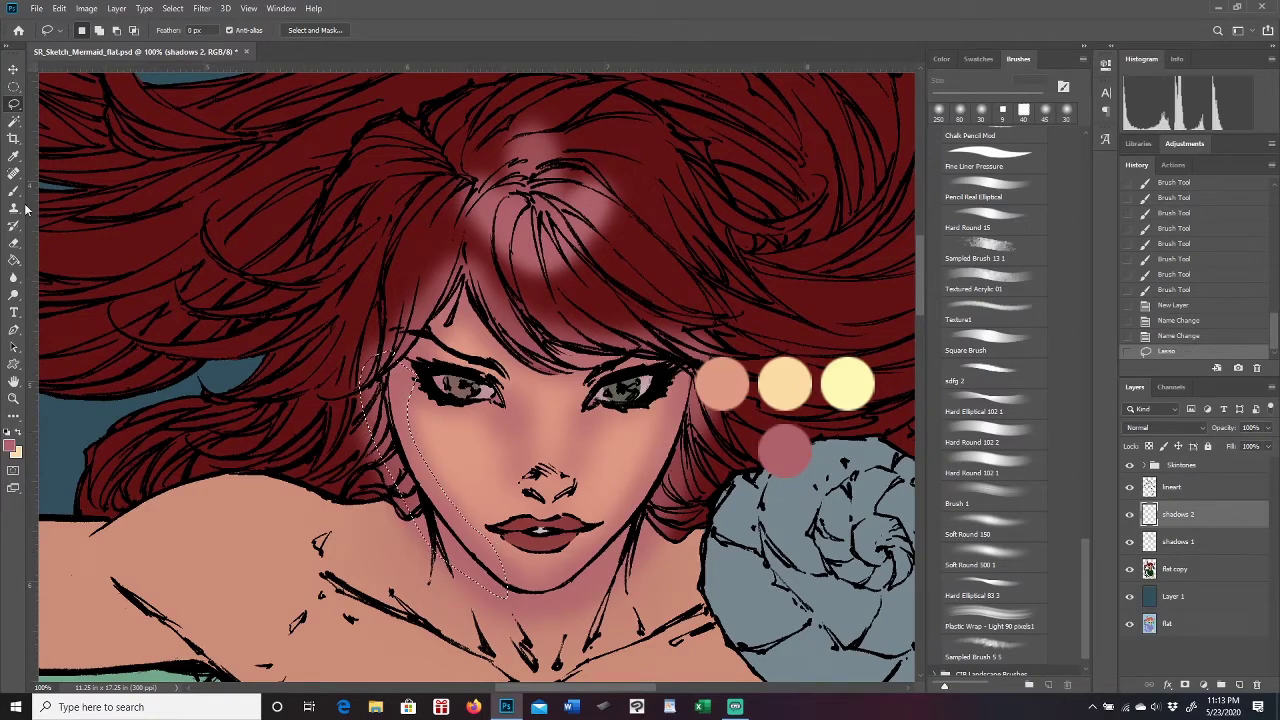
key("b")
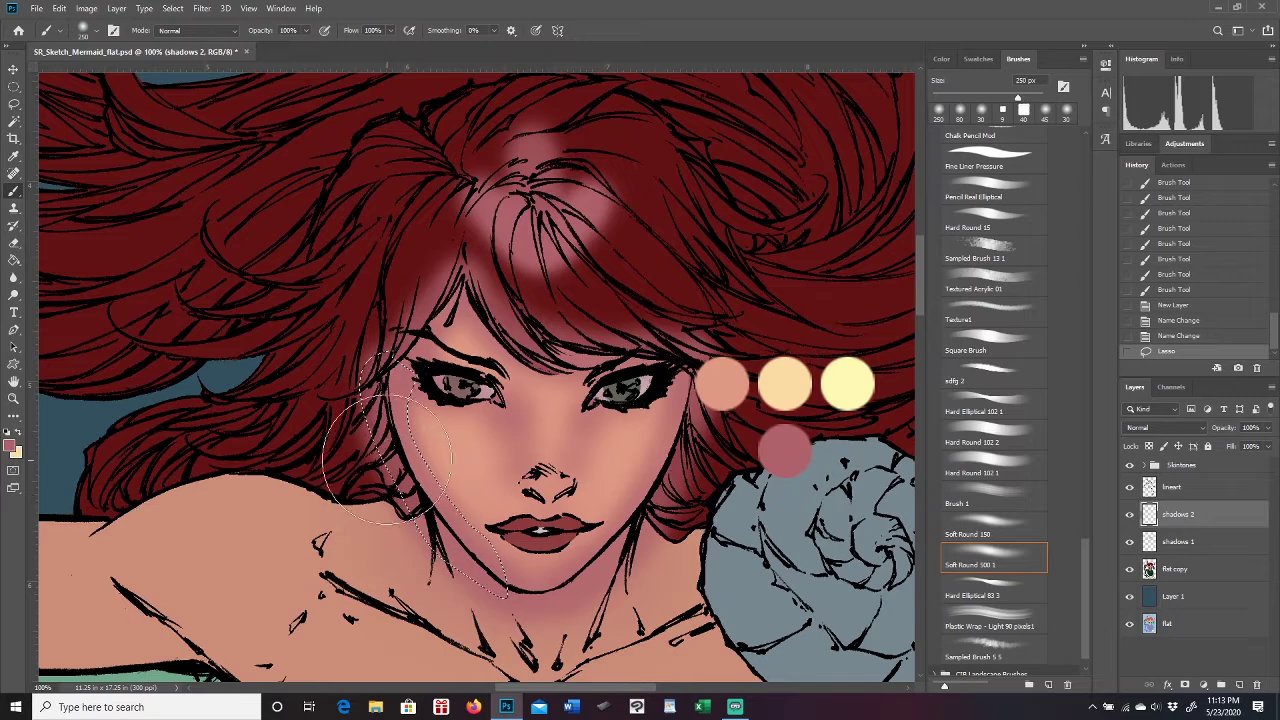
left_click_drag(405, 488, 355, 445)
Lasso a strip along the face's right cheek and jaw, brush shadow inside it, and deselect.
key("l")
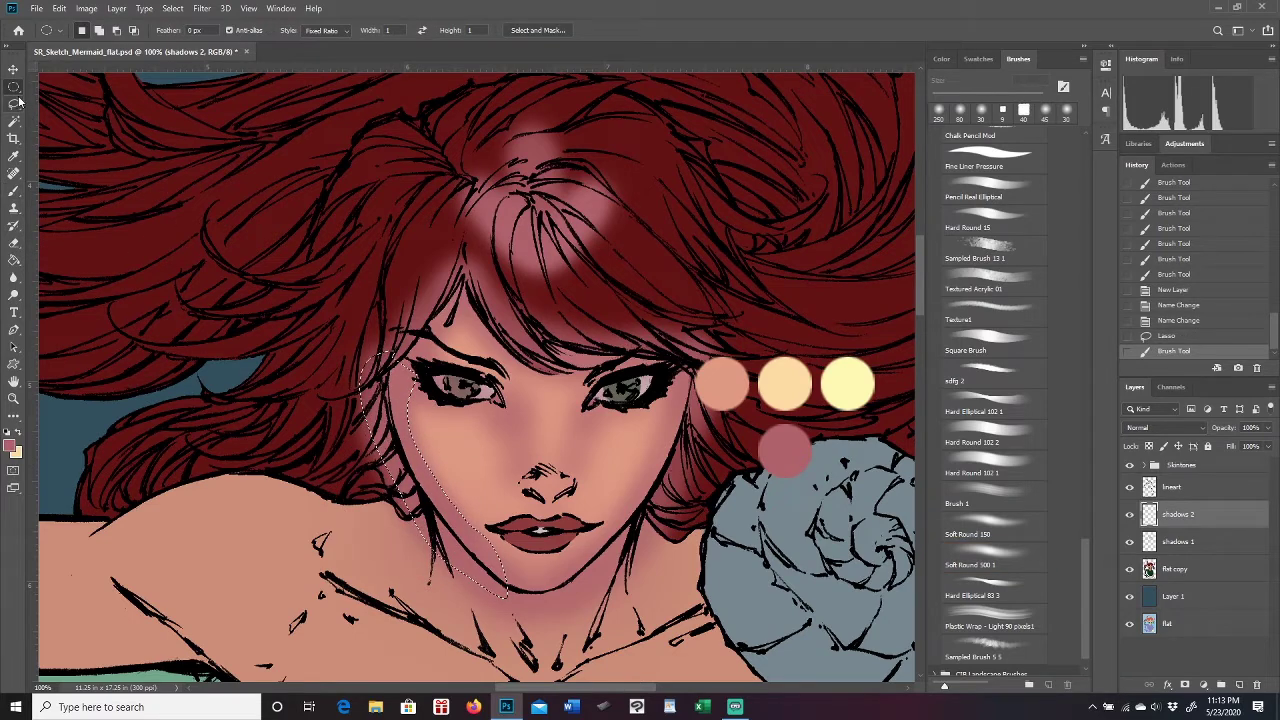
mouse_move(694, 403)
left_mouse_down()
mouse_move(634, 503)
mouse_move(604, 562)
left_mouse_up()
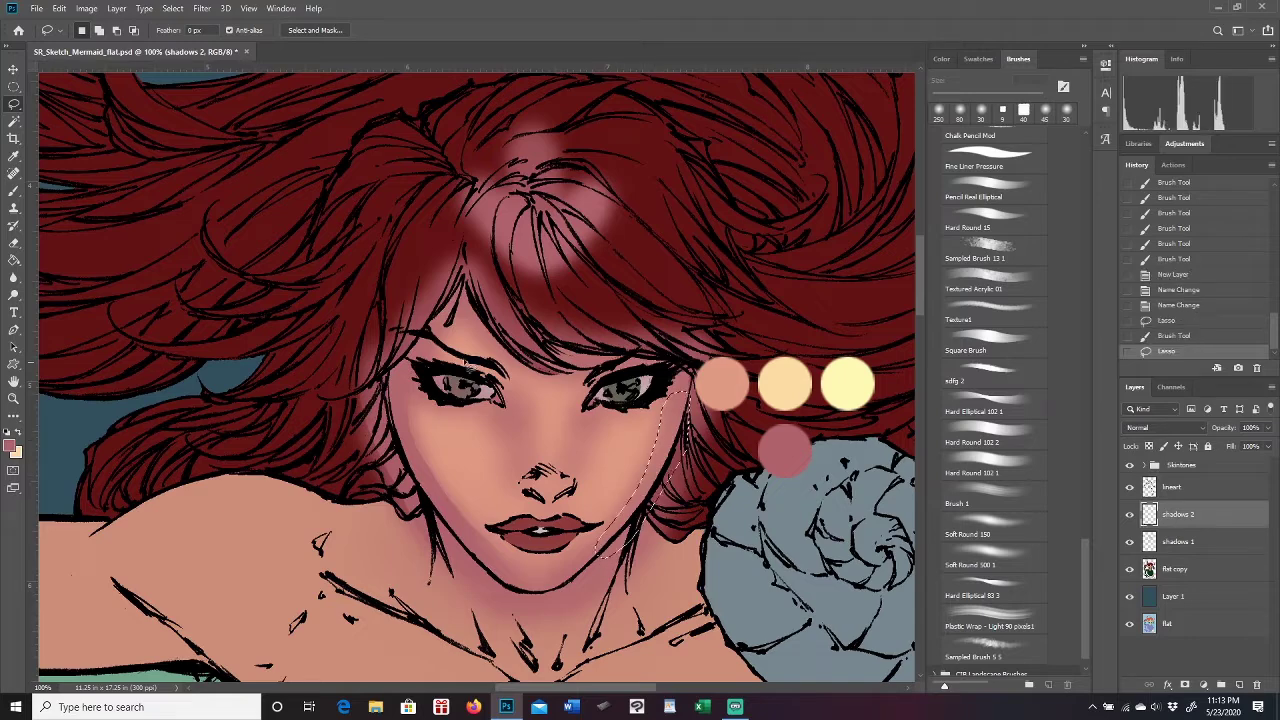
left_click(14, 190)
left_click_drag(700, 440, 690, 475)
left_click(14, 103)
left_click(647, 617)
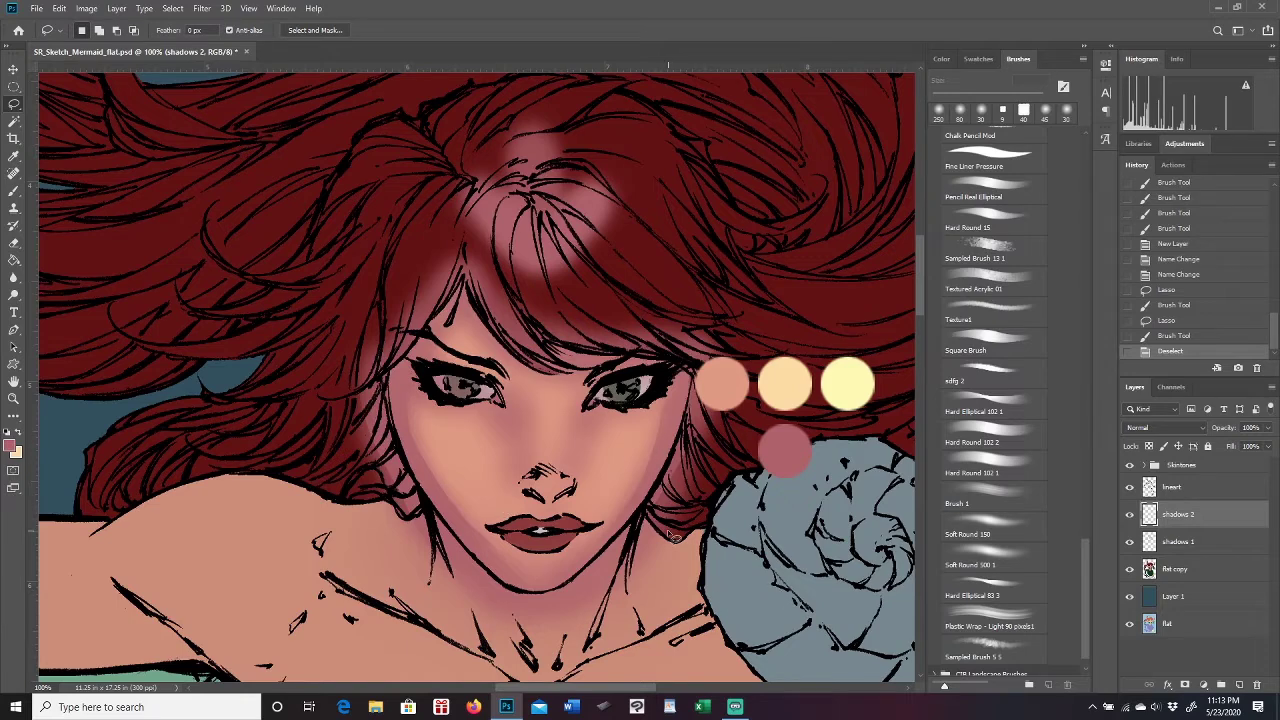
Soften and extend the right cheek shadow using the Soft Round 150 brush at 70 px.
left_click(14, 190)
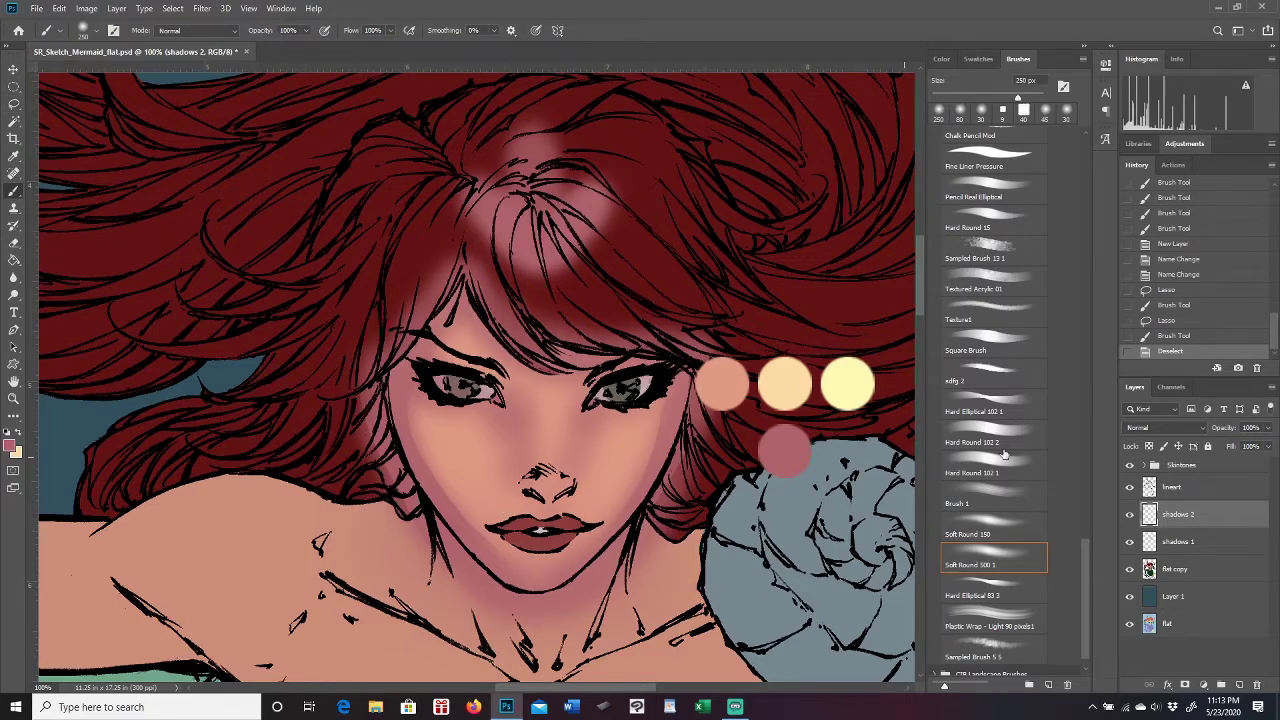
left_click(1013, 526)
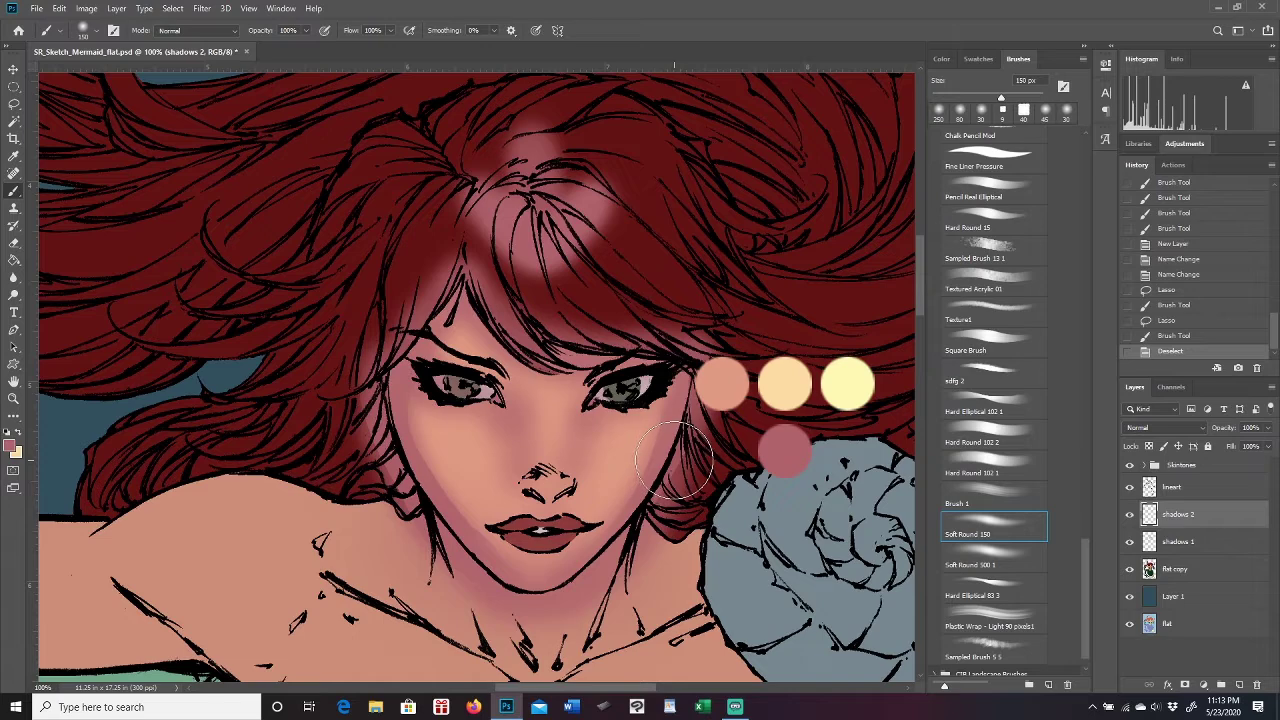
key("bracketleft")
key("bracketleft")
key("bracketleft")
key("bracketleft")
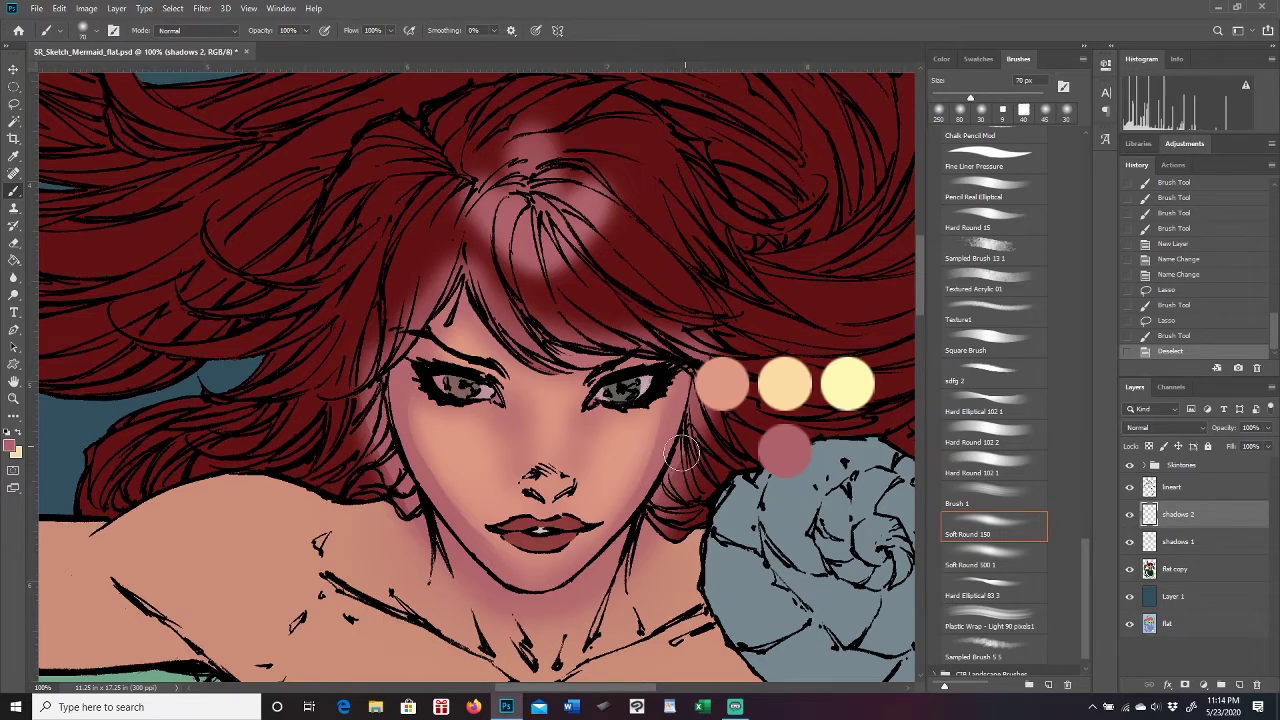
left_click_drag(668, 457, 685, 431)
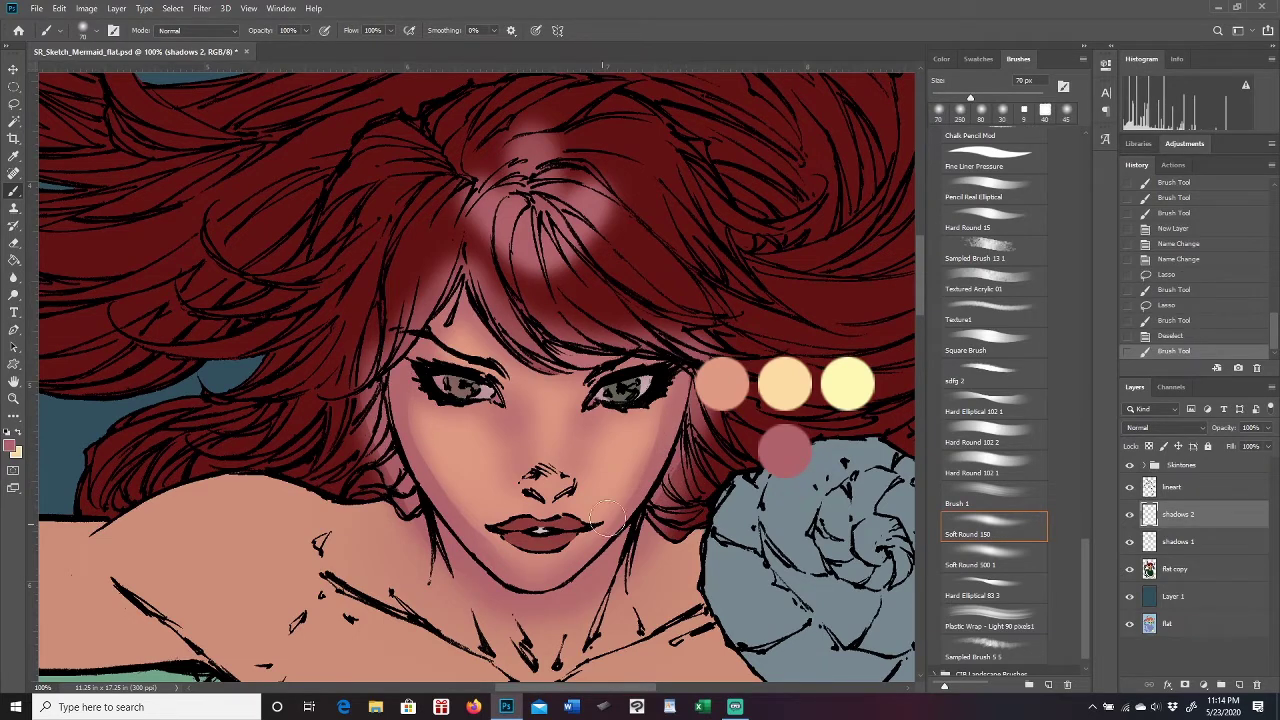
mouse_move(630, 470)
left_mouse_down()
mouse_move(676, 439)
mouse_move(624, 502)
left_mouse_up()
left_click_drag(680, 420, 686, 432)
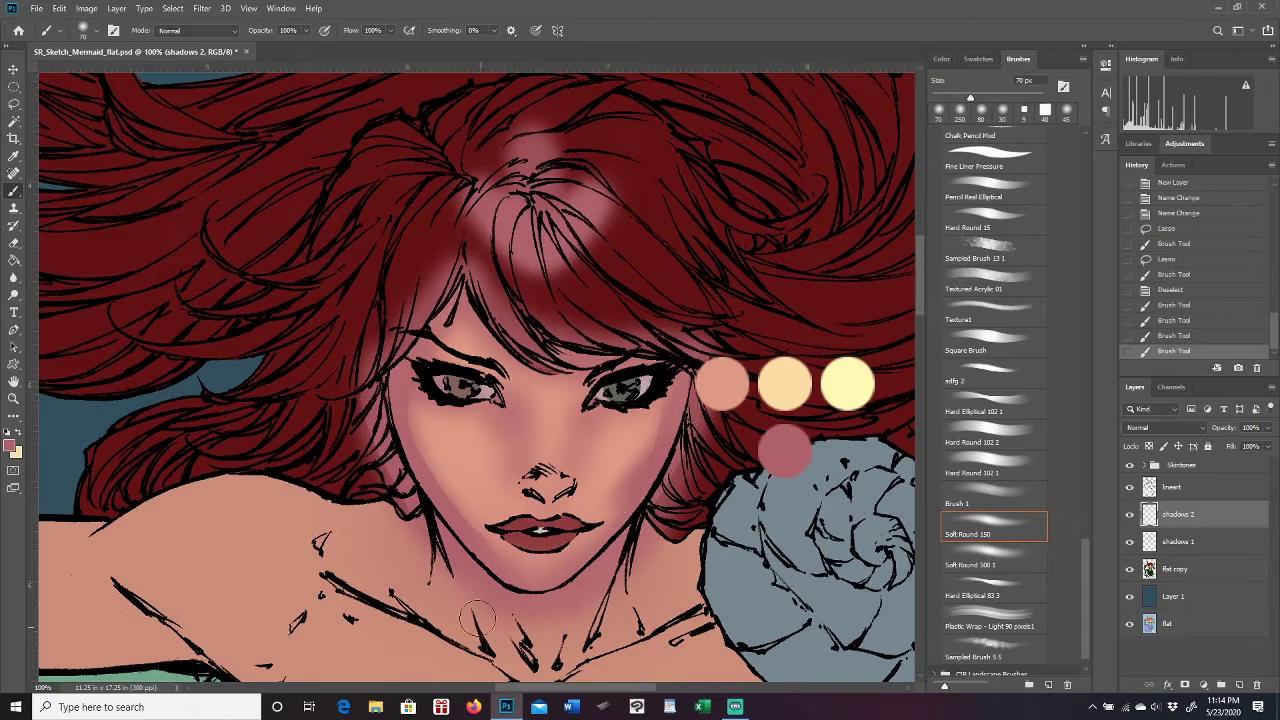
Brush more soft shadow down the left cheek and jaw to the corner of the mouth.
left_click_drag(390, 418, 435, 503)
left_click_drag(399, 439, 442, 486)
mouse_move(370, 415)
left_mouse_down()
mouse_move(465, 509)
mouse_move(505, 525)
left_mouse_up()
left_click(503, 528)
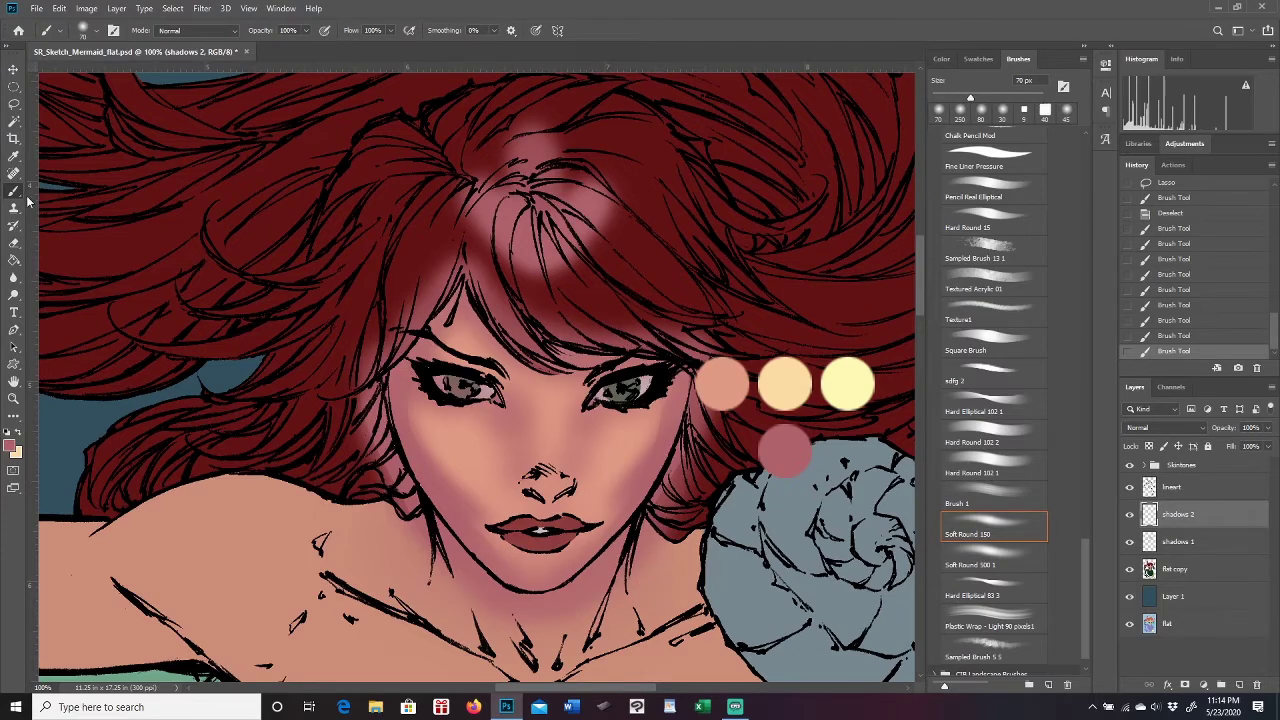
Lasso the right side of the nose from the inner eye to the nostril, brush shadow inside it, and deselect.
left_click(14, 104)
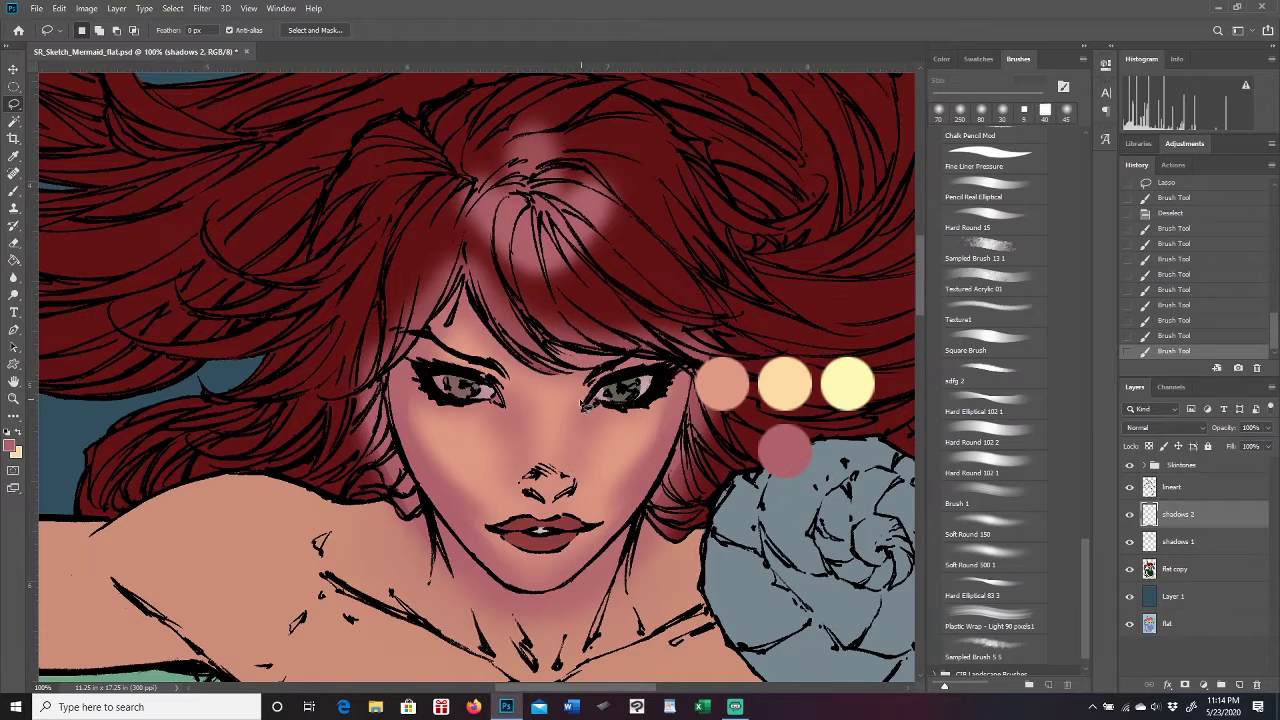
left_click_drag(570, 428, 567, 469)
mouse_move(577, 482)
left_mouse_down()
mouse_move(595, 450)
mouse_move(590, 384)
left_mouse_up()
left_click(14, 192)
mouse_move(566, 458)
left_mouse_down()
mouse_move(572, 401)
mouse_move(575, 457)
mouse_move(573, 399)
mouse_move(573, 427)
mouse_move(598, 359)
mouse_move(575, 380)
left_mouse_up()
left_click_drag(560, 485, 570, 430)
left_click(14, 103)
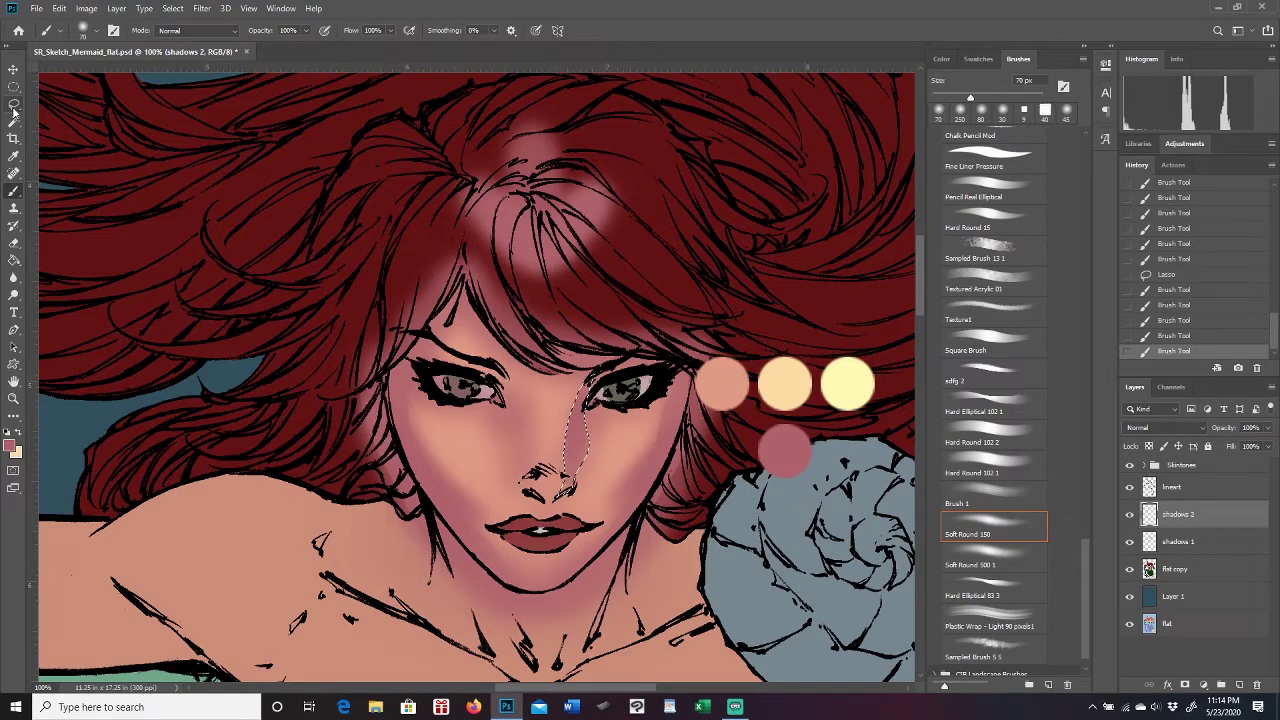
key("ctrl+d")
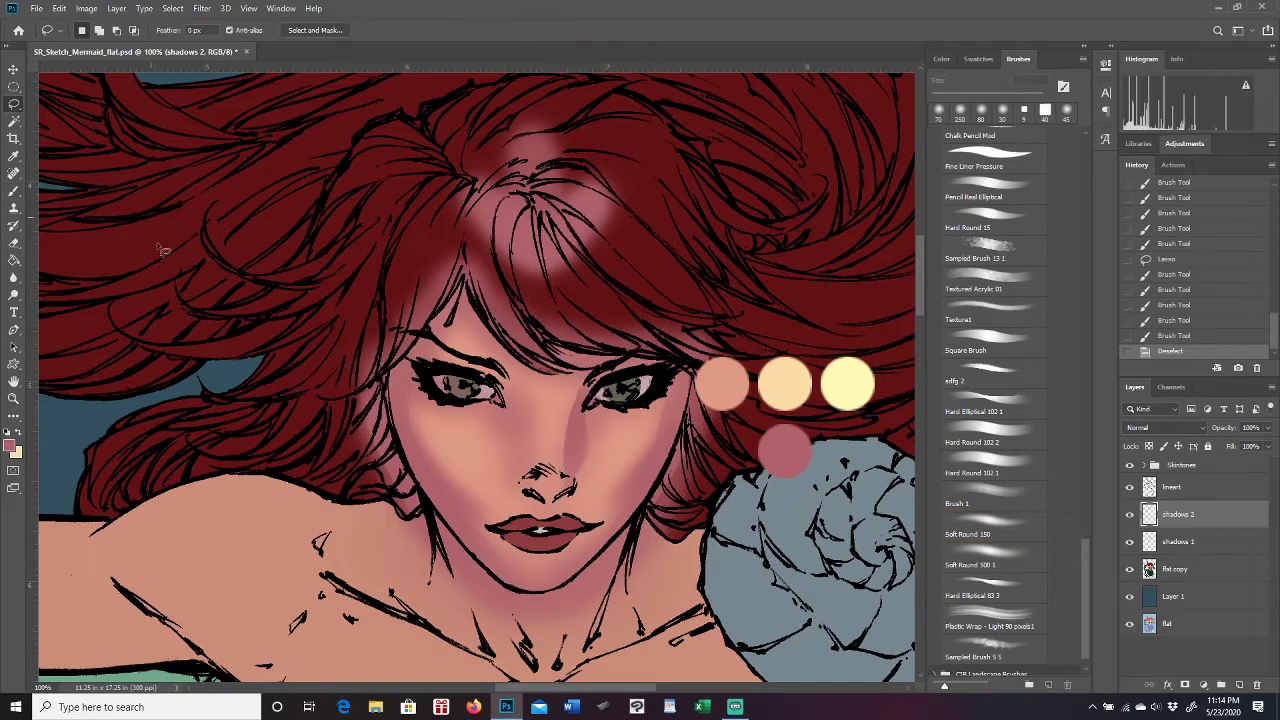
Try the Multiply blending mode on the shadows 2 layer and return it to Normal.
left_click(14, 398)
left_click_drag(675, 498, 701, 480)
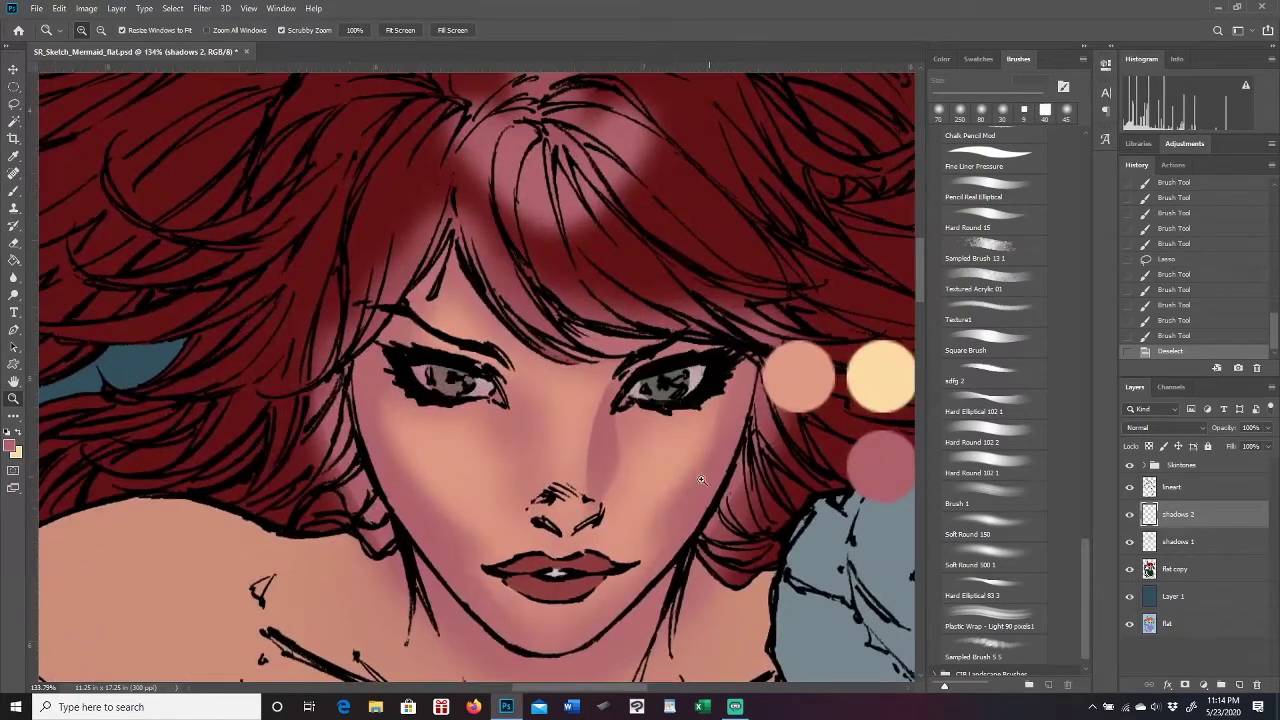
left_click(1269, 429)
mouse_move(1269, 448)
left_mouse_down()
mouse_move(1189, 447)
mouse_move(1276, 447)
left_mouse_up()
left_click(1180, 428)
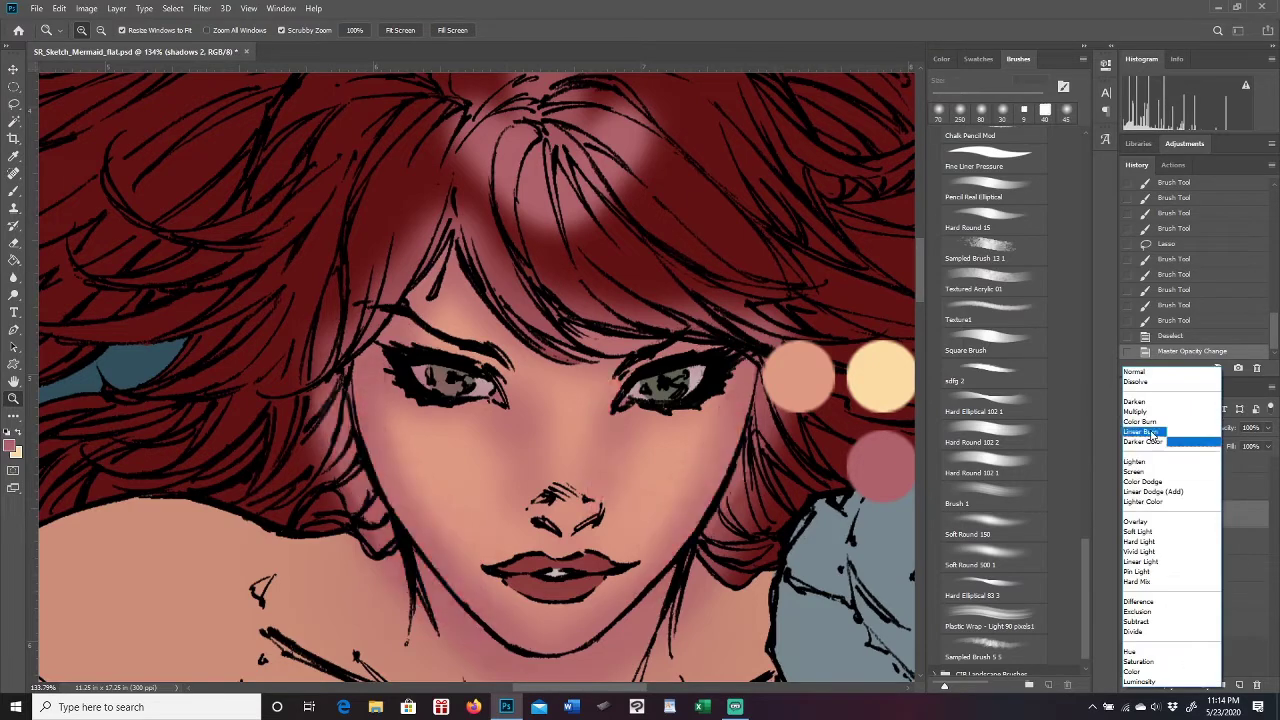
left_click(1157, 412)
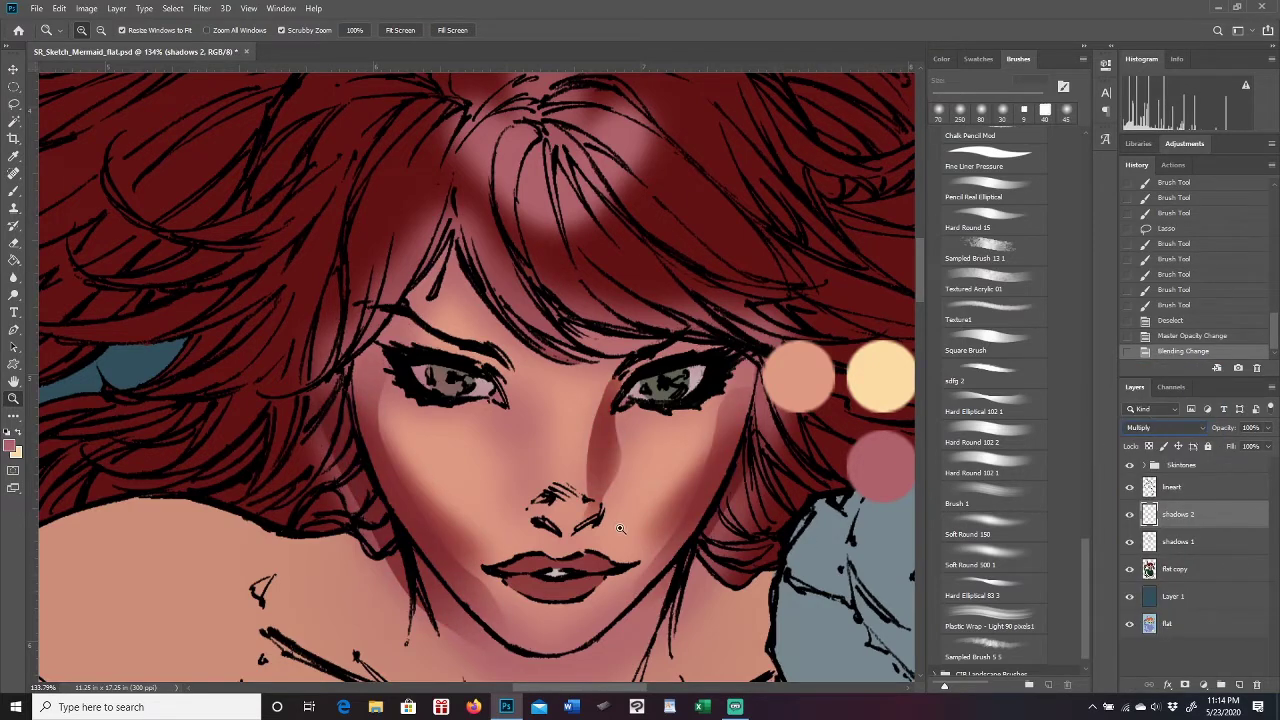
left_click(1168, 428)
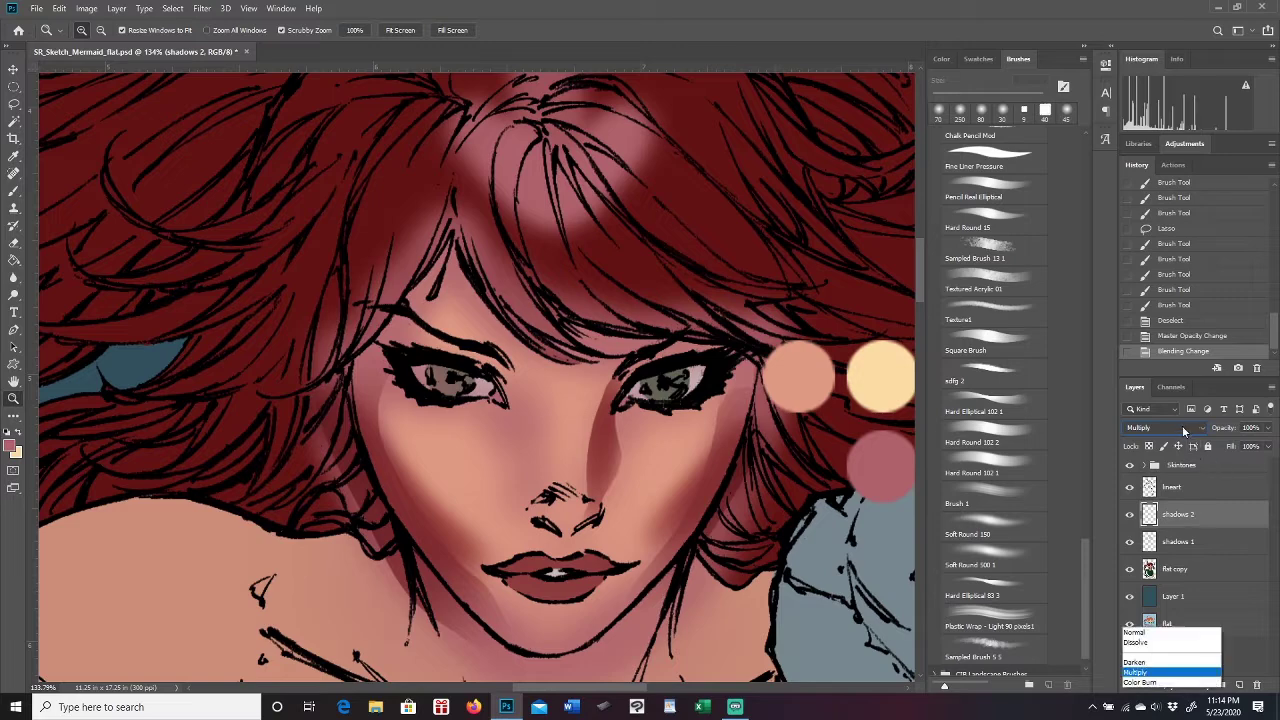
left_click(1160, 372)
Lower the opacity of the shadows 2 layer to 68% and check the face shading against the whole figure.
left_click(1268, 429)
left_click_drag(1268, 446, 1250, 446)
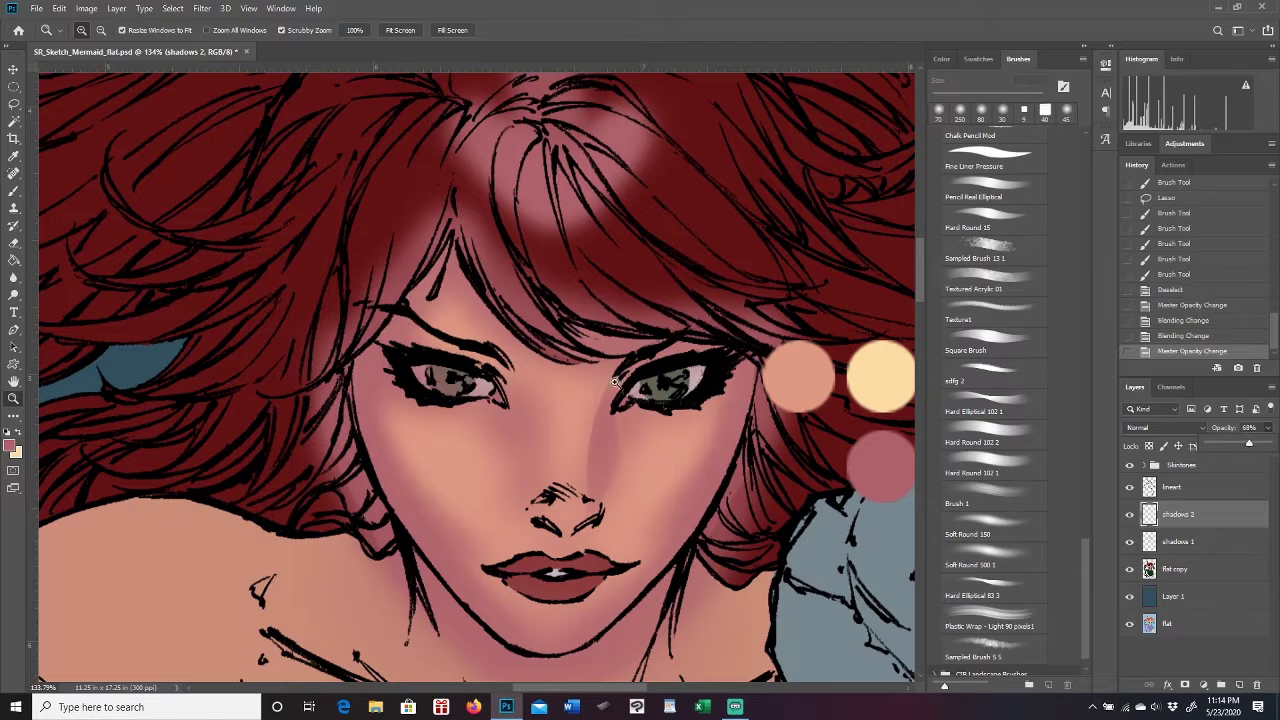
left_click_drag(615, 473, 557, 483)
left_click_drag(505, 373, 580, 371)
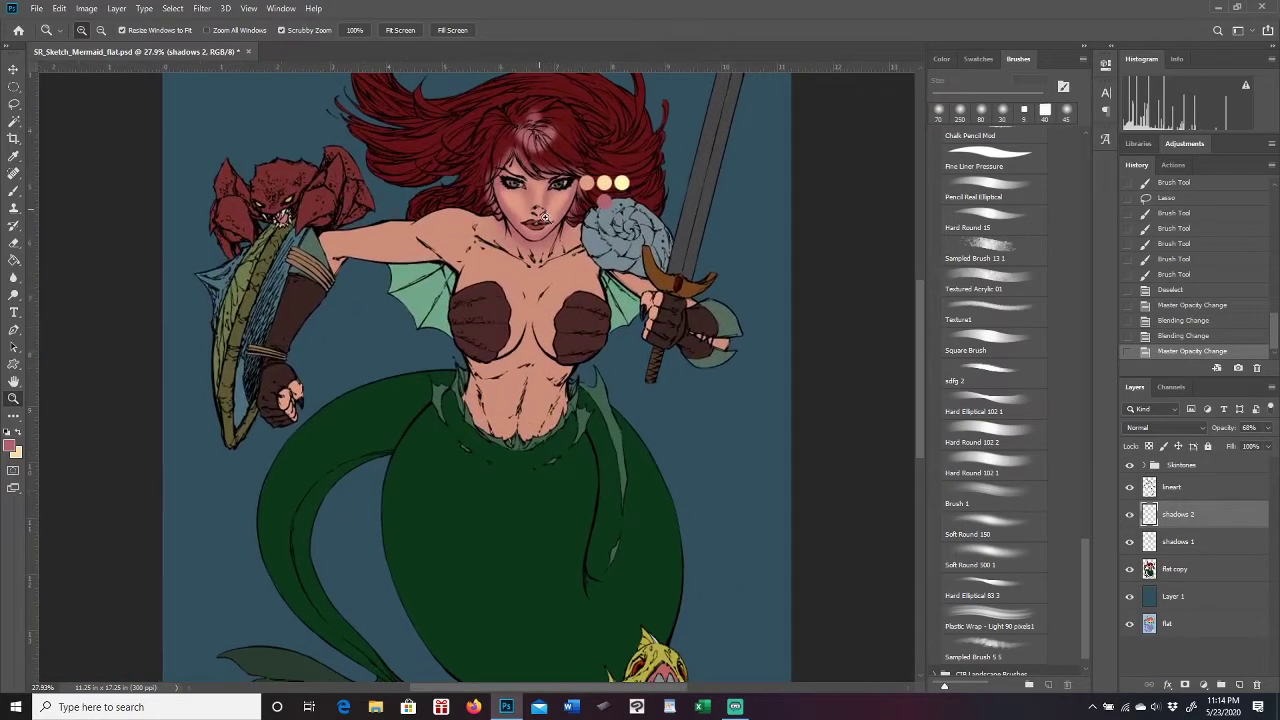
left_click_drag(570, 203, 611, 573)
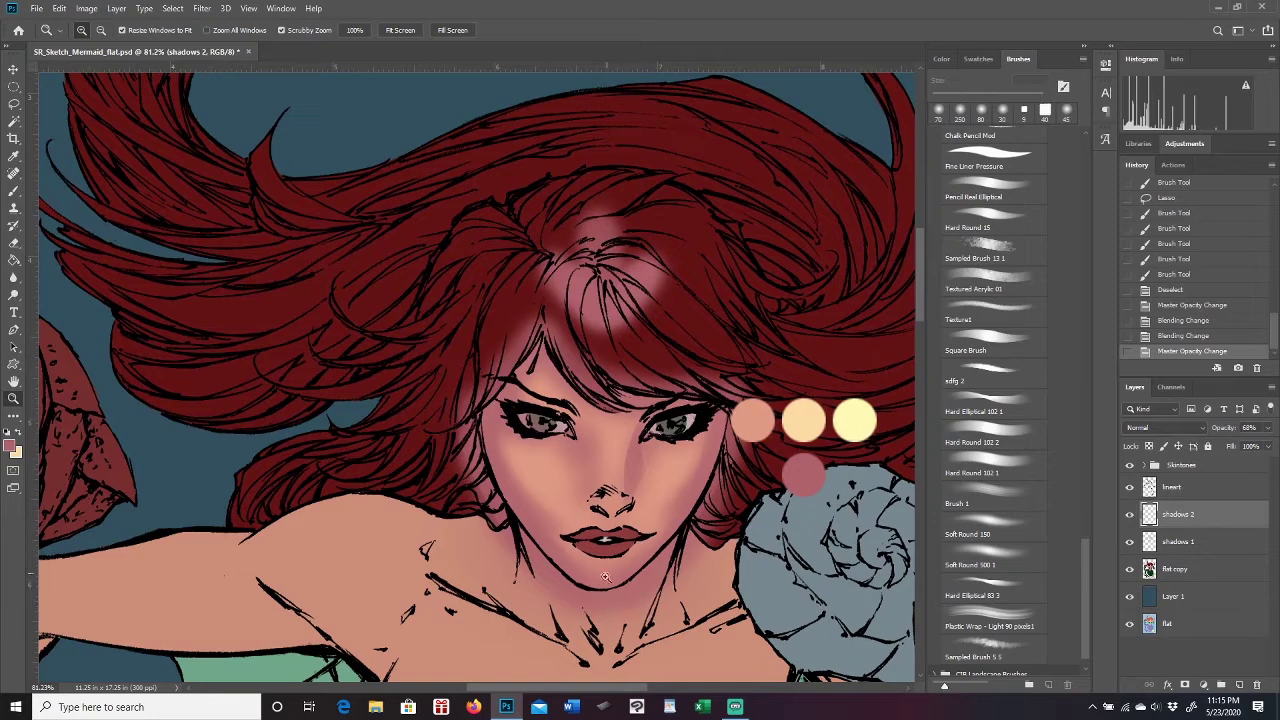
Select the face's flat skin area on the flat copy layer with the Magic Wand.
left_click(1186, 568)
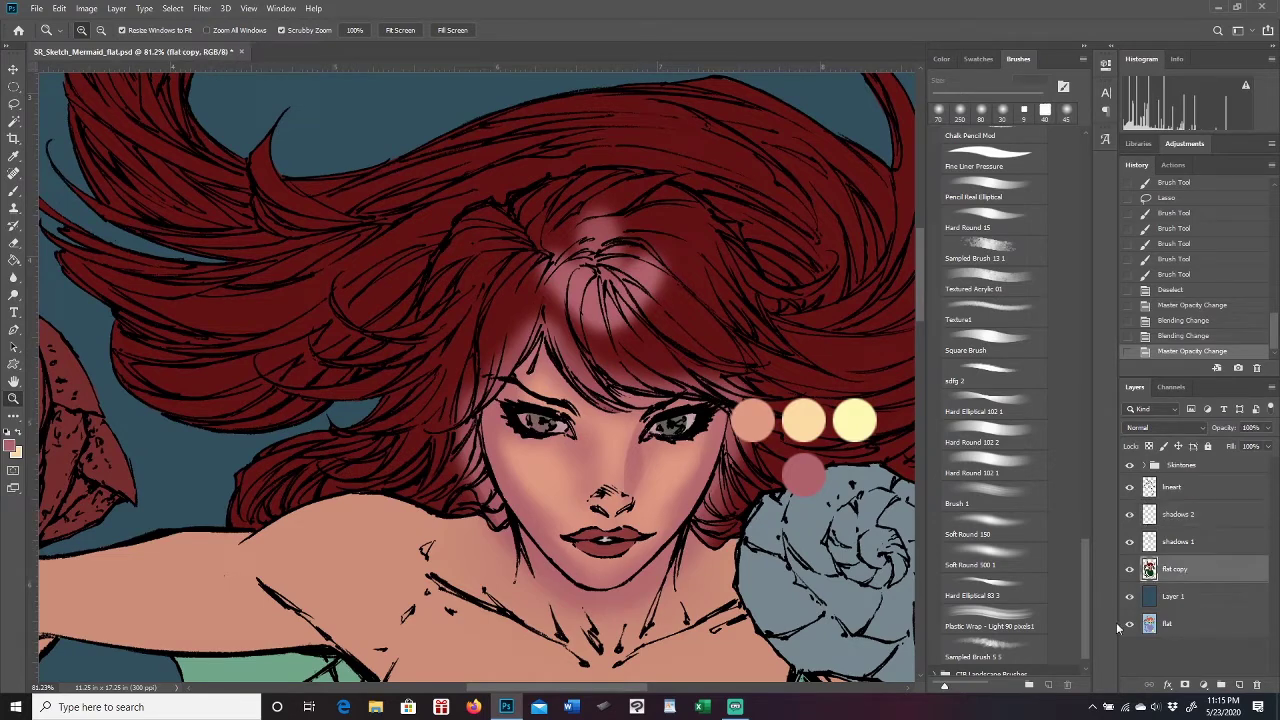
left_click(14, 120)
left_click(670, 483)
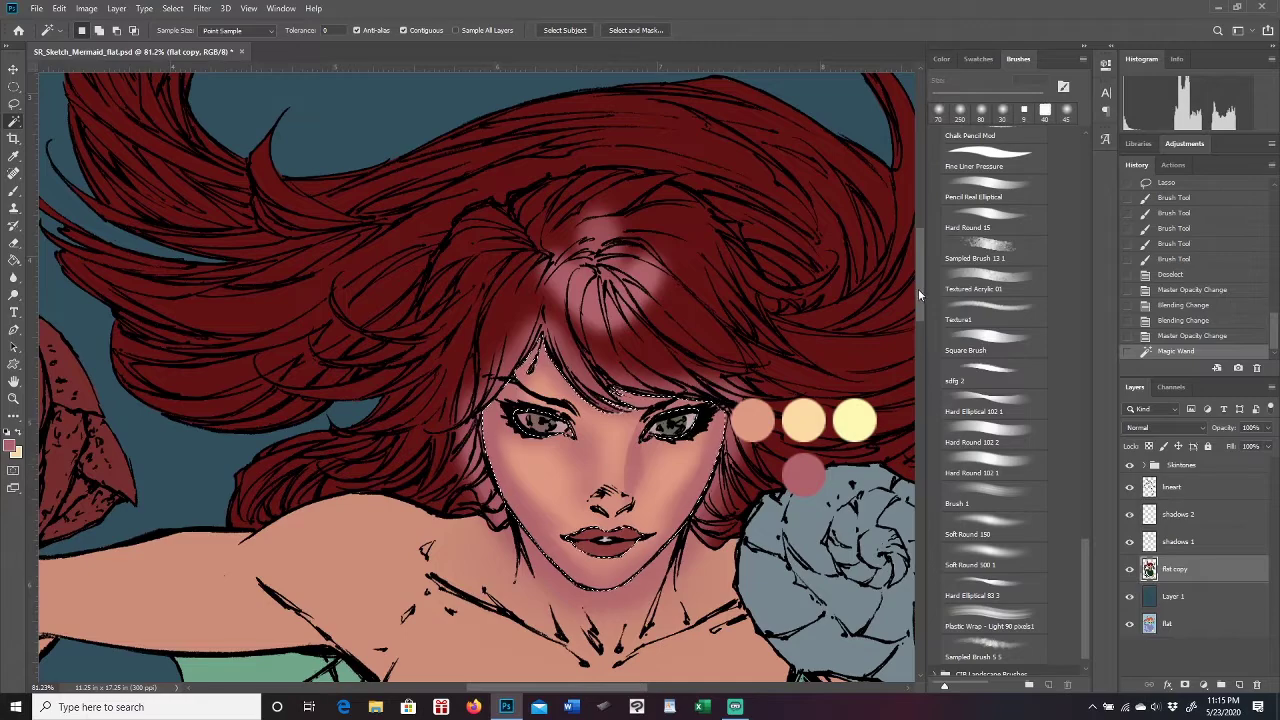
scroll(920, 290, "down", 5)
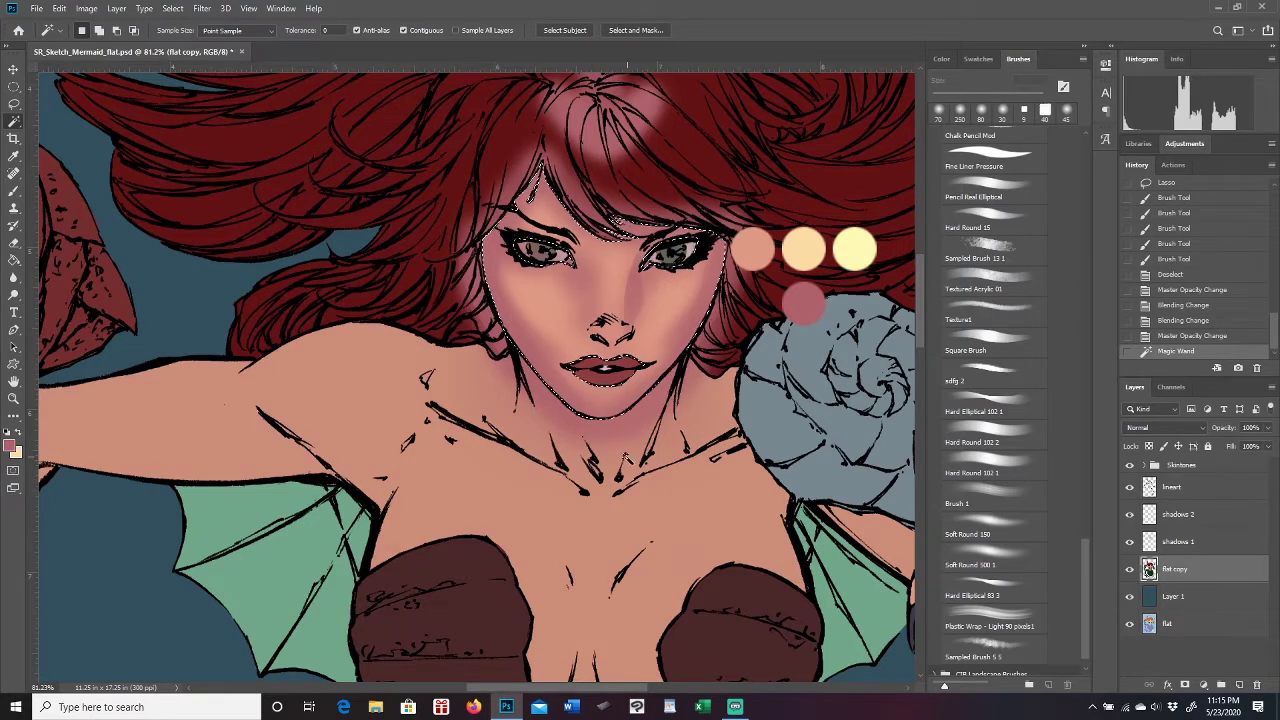
mouse_move(645, 690)
left_mouse_down()
mouse_move(687, 697)
mouse_move(634, 699)
left_mouse_up()
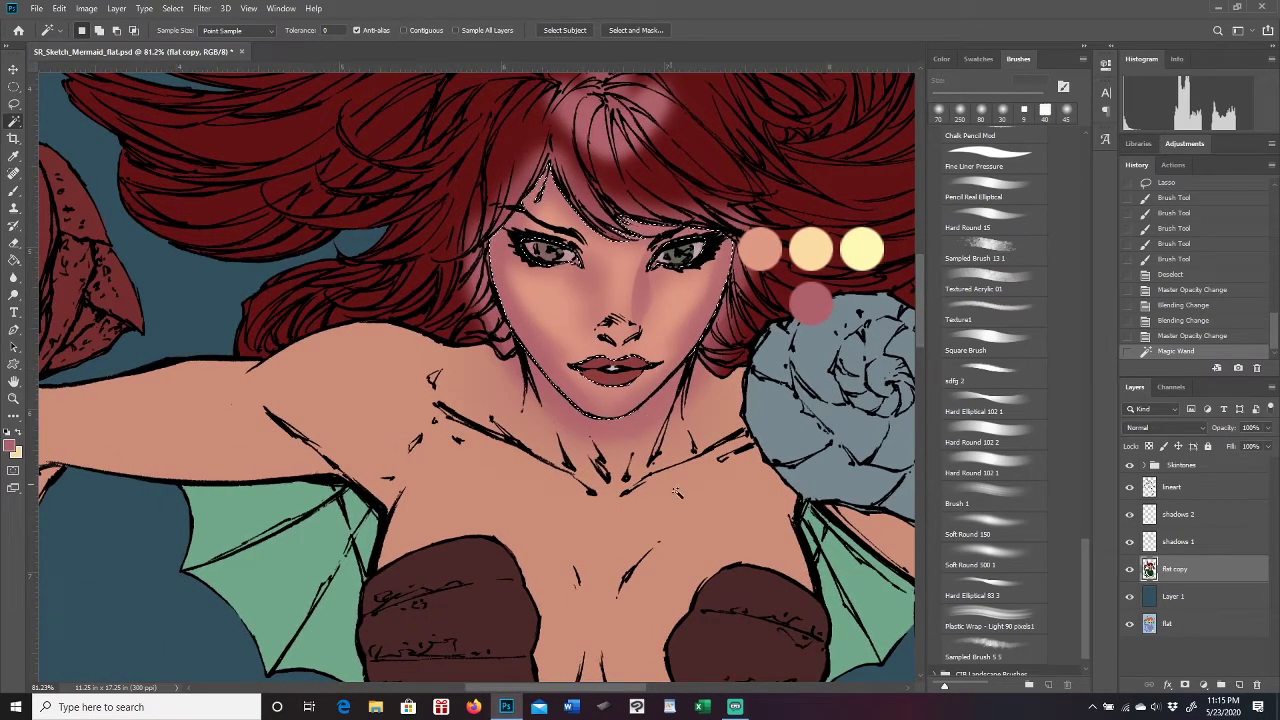
key("ctrl+d")
left_click(657, 310)
left_click_drag(919, 323, 919, 344)
left_click_drag(647, 688, 700, 689)
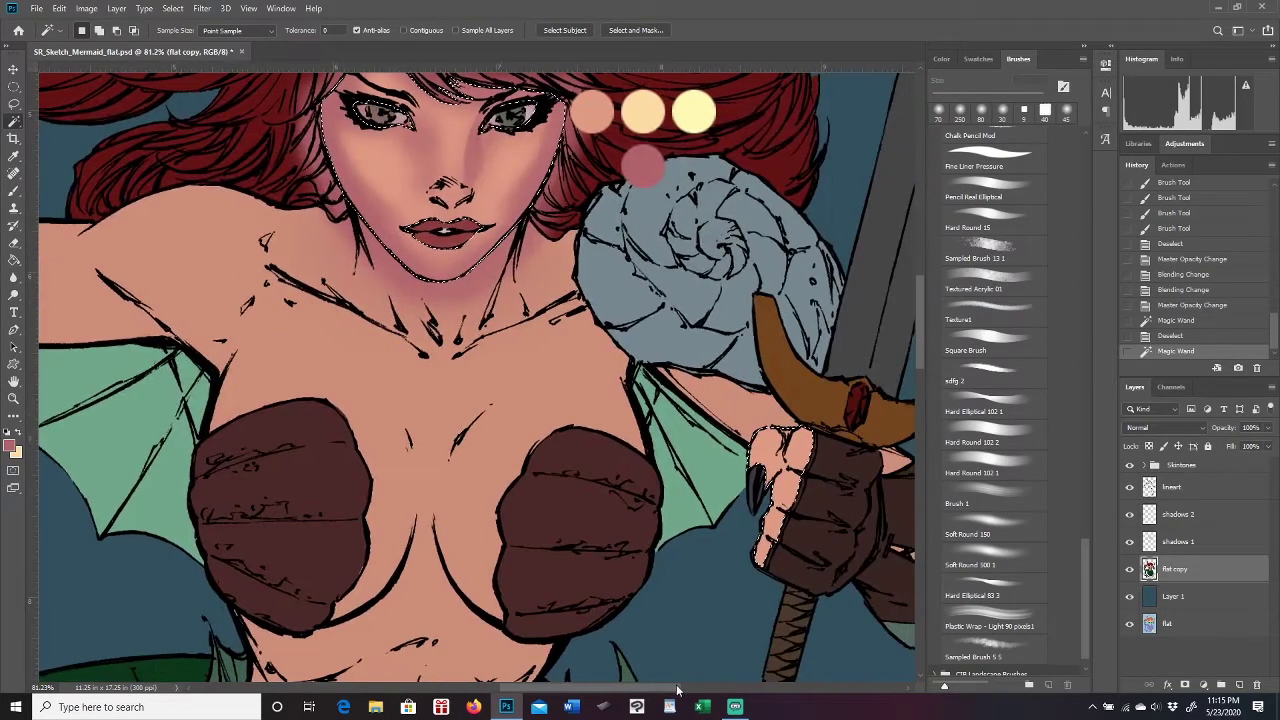
left_click_drag(919, 332, 919, 317)
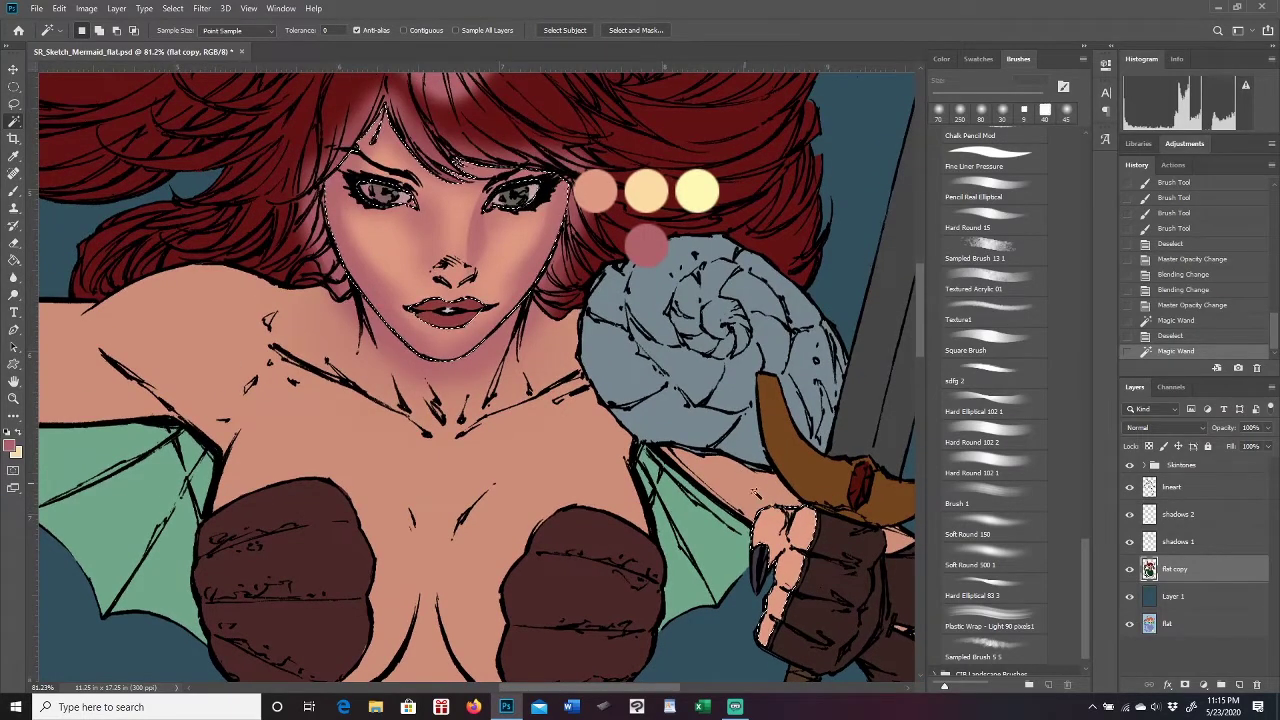
mouse_move(638, 688)
left_mouse_down()
mouse_move(588, 688)
mouse_move(624, 684)
left_mouse_up()
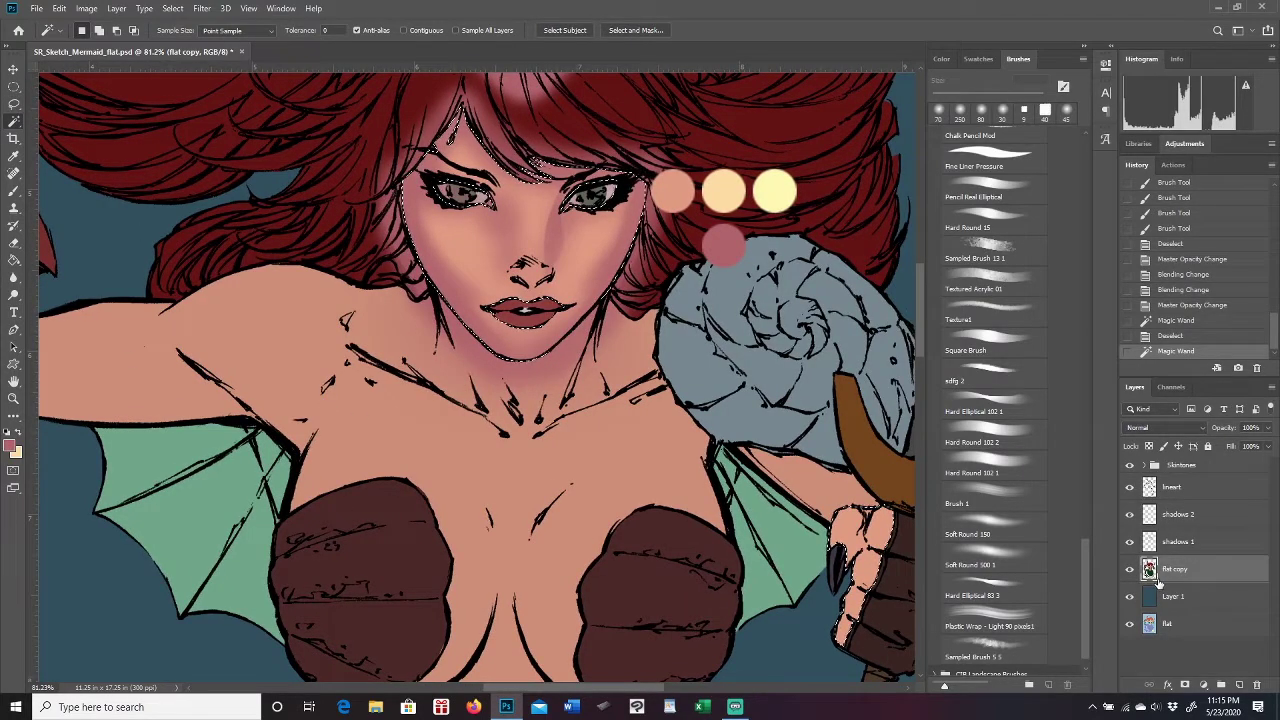
Invert the face selection, clear the shading outside the face from the shadows 1 and shadows 2 layers, and deselect.
left_click(173, 8)
left_click(192, 62)
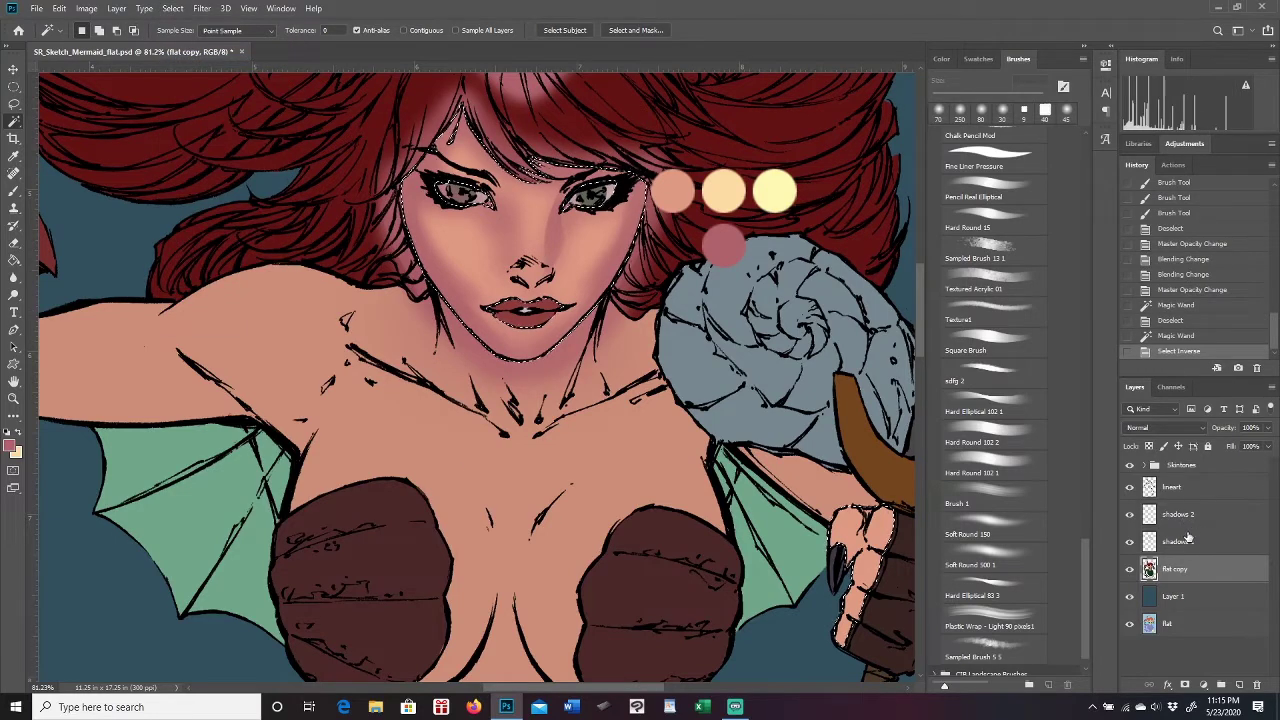
left_click(1180, 542)
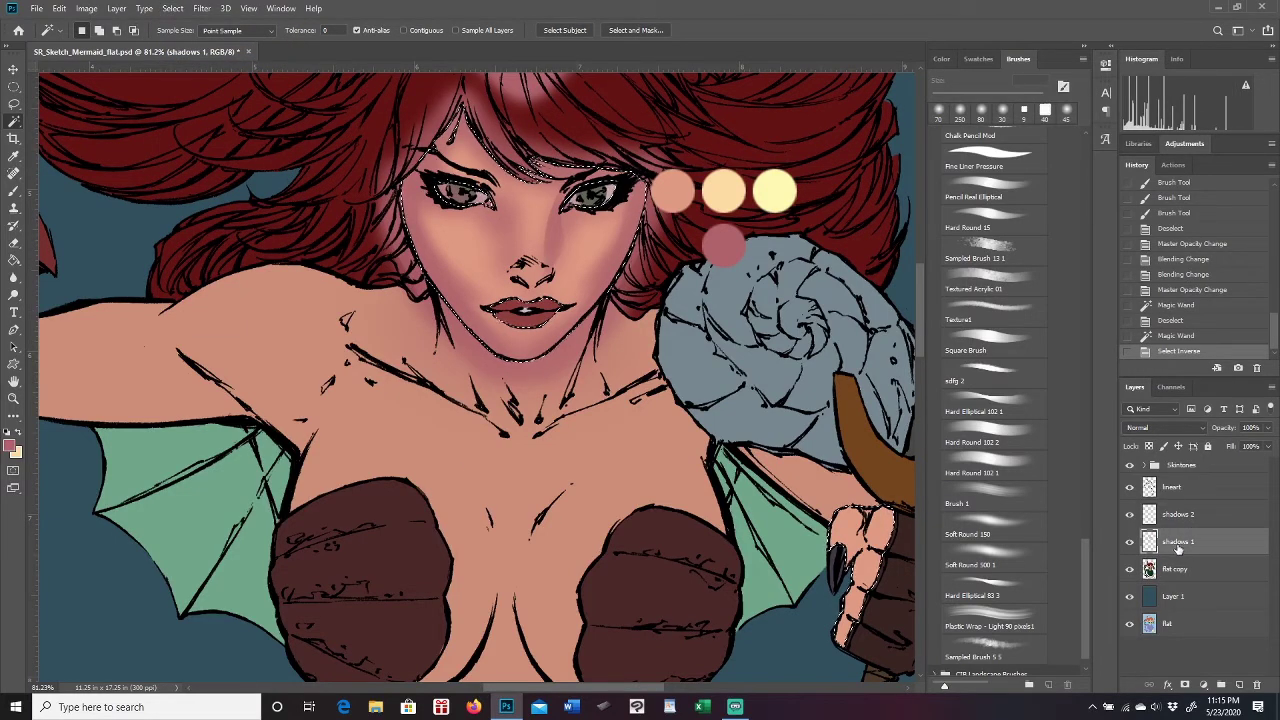
key("Delete")
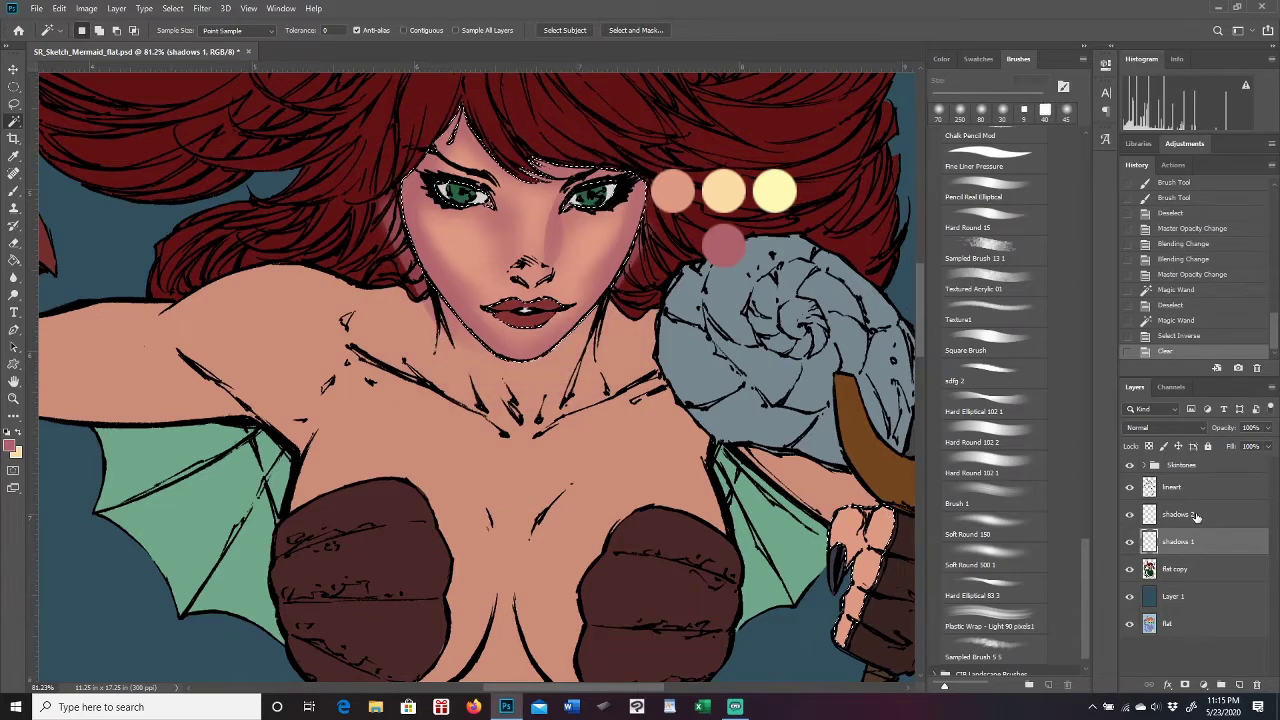
left_click(1196, 515)
key("Delete")
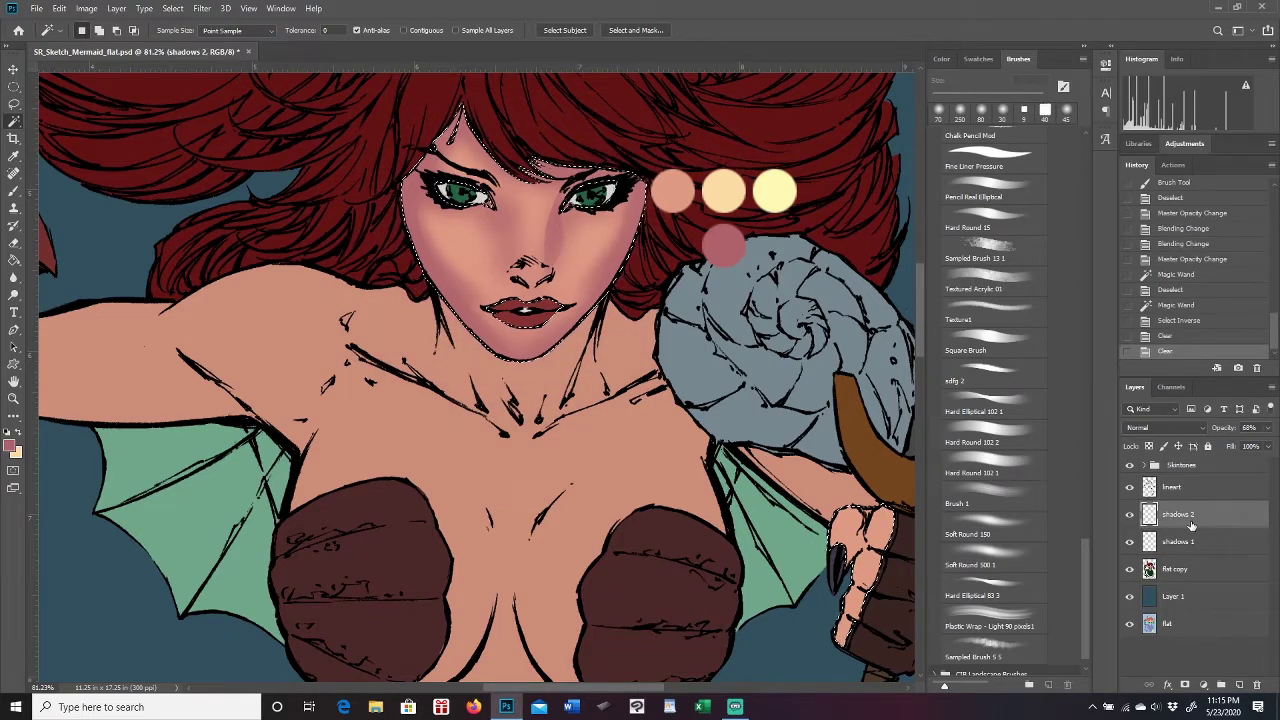
left_click(14, 103)
key("ctrl+d")
Set the opacity of the shadows 2 layer to 69%.
key("z")
mouse_move(620, 233)
left_mouse_down()
mouse_move(611, 254)
mouse_move(635, 387)
left_mouse_up()
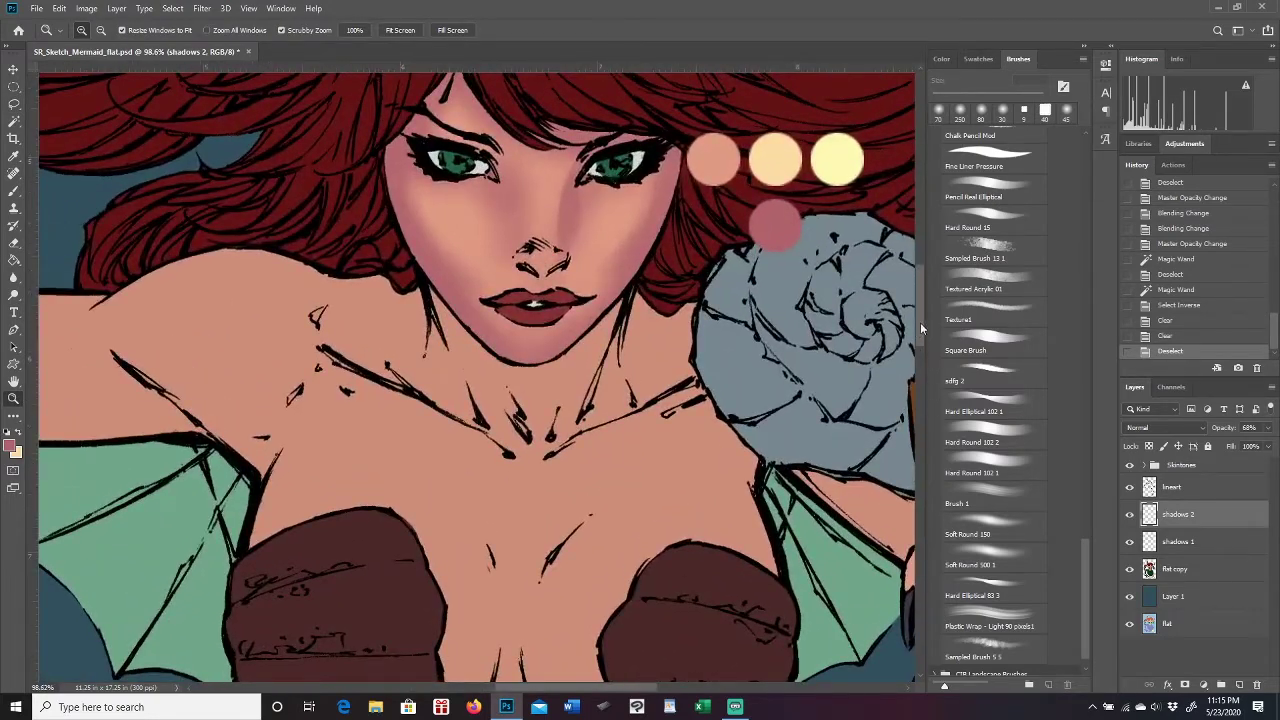
scroll(920, 322, "up", 3)
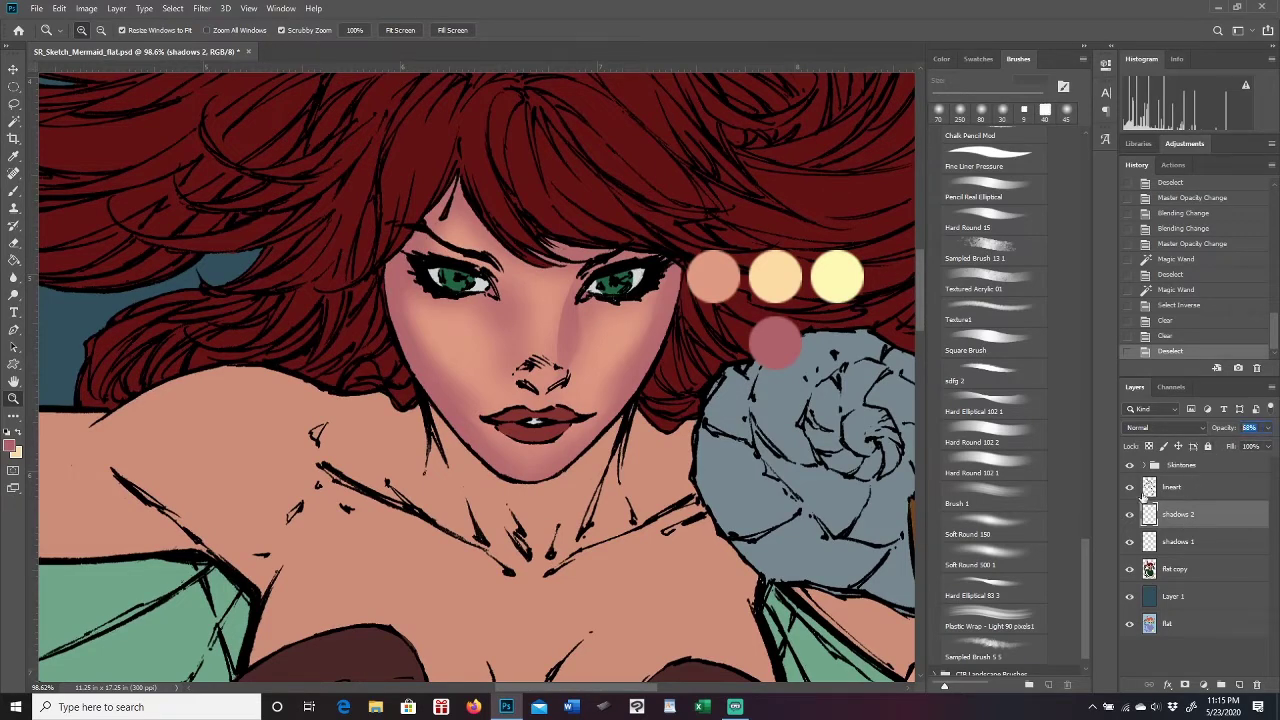
type("69")
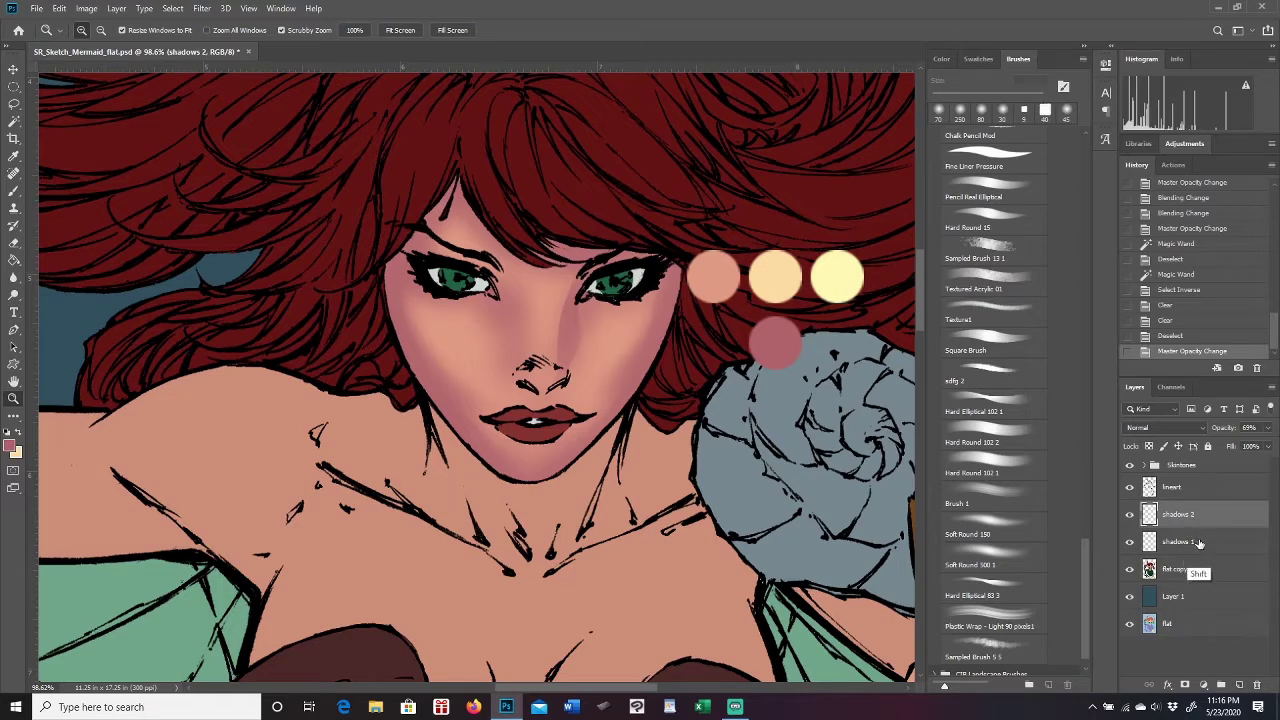
Group the shadows 1 and shadows 2 layers under the name SHADOWS and hide the group.
left_click(1193, 542, "shift")
left_click(1221, 685)
double_click(1180, 510)
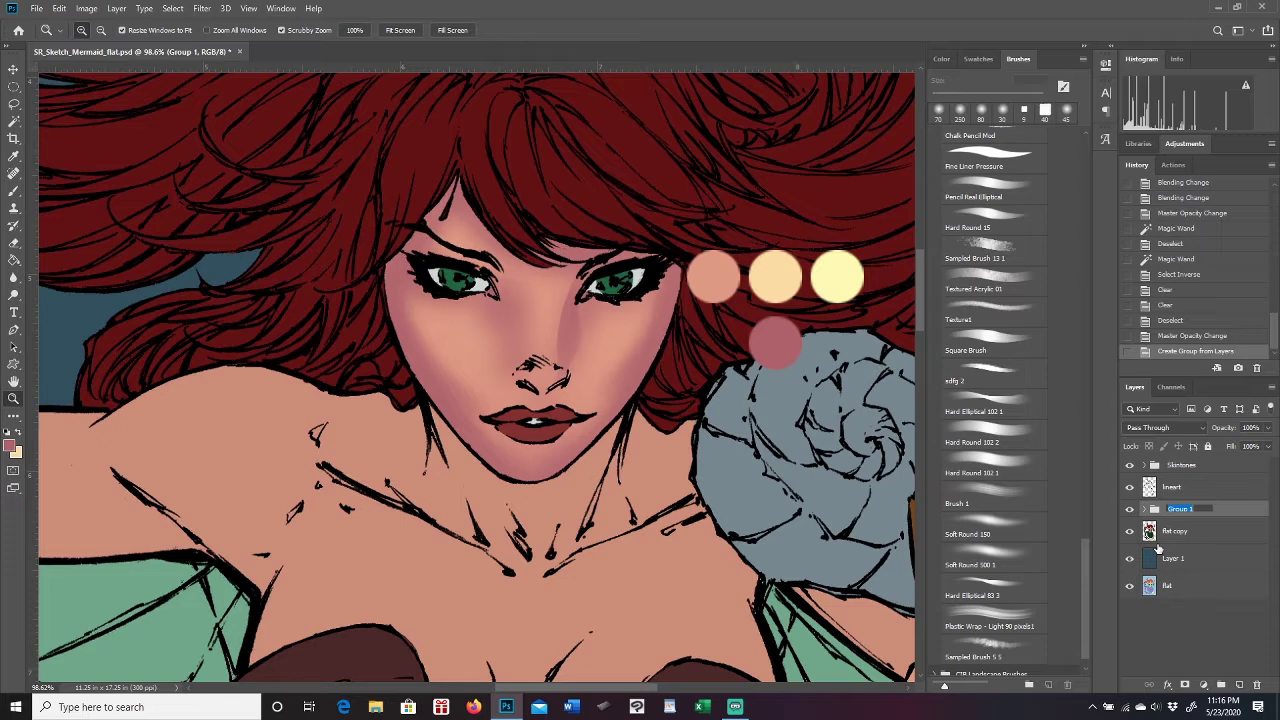
type("Sh")
key("Return")
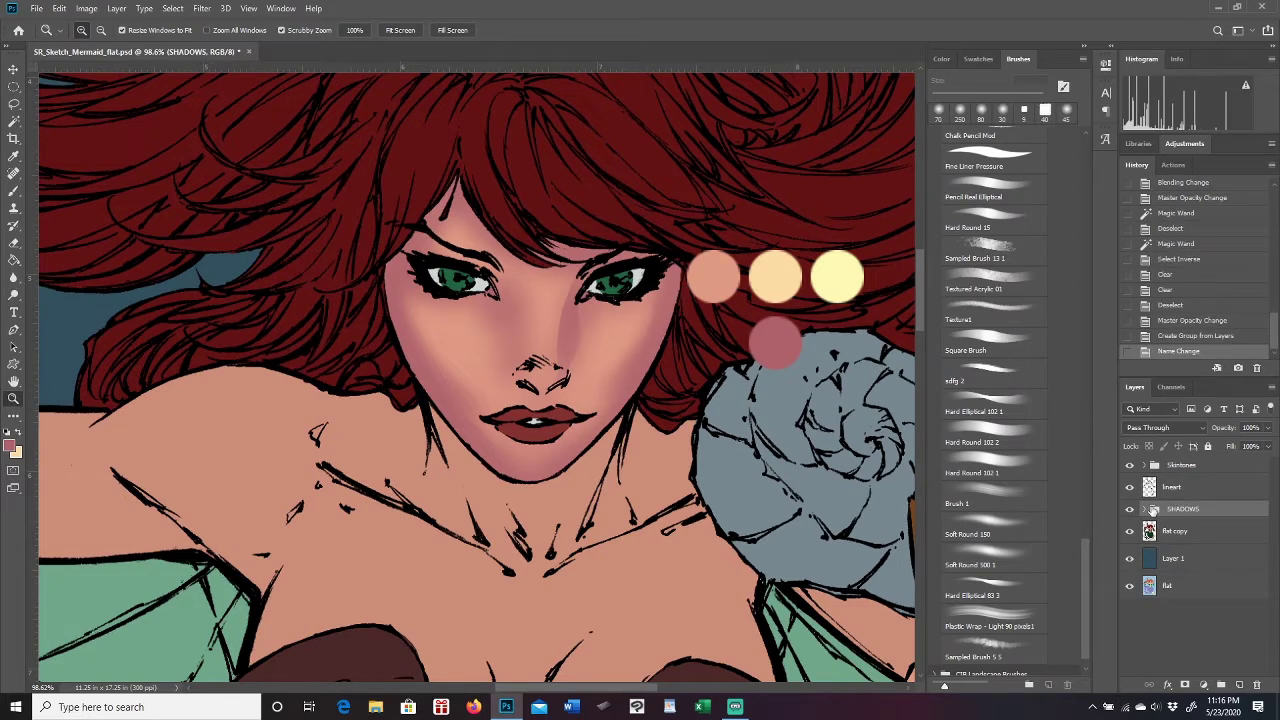
left_click(1130, 509)
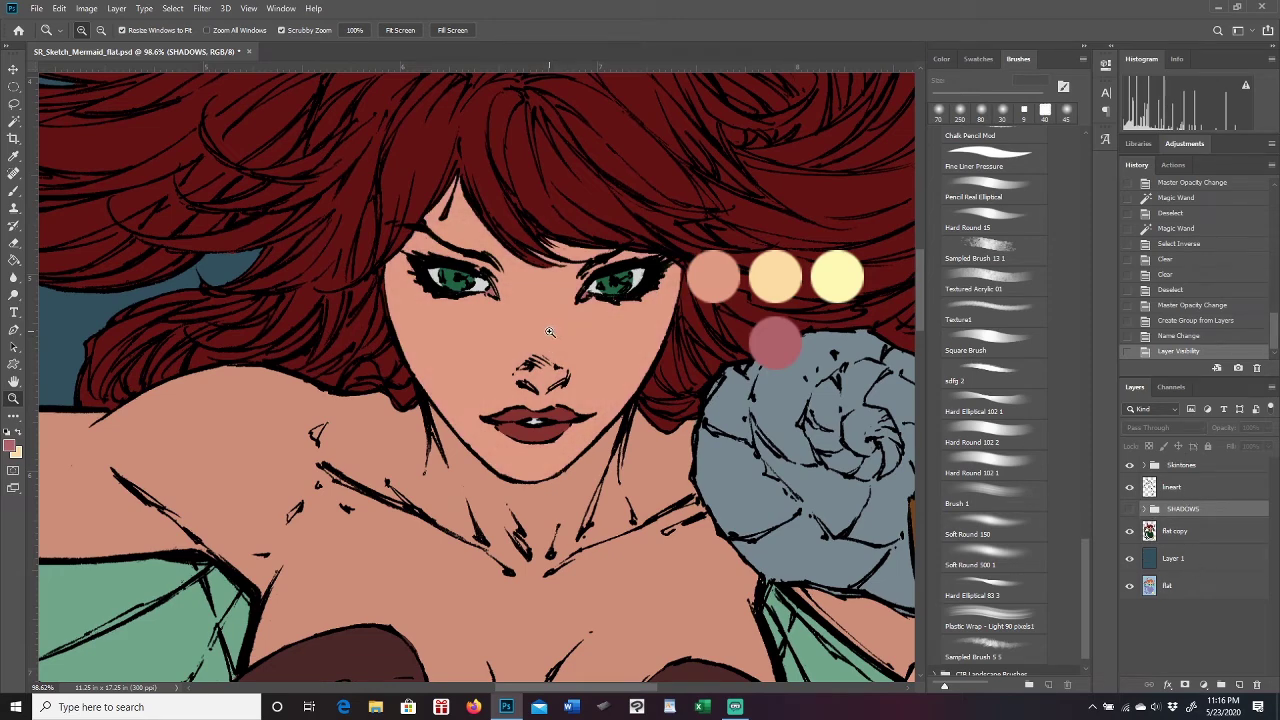
Add a new layer directly above the flat copy layer and name it MID.
left_click(1190, 535)
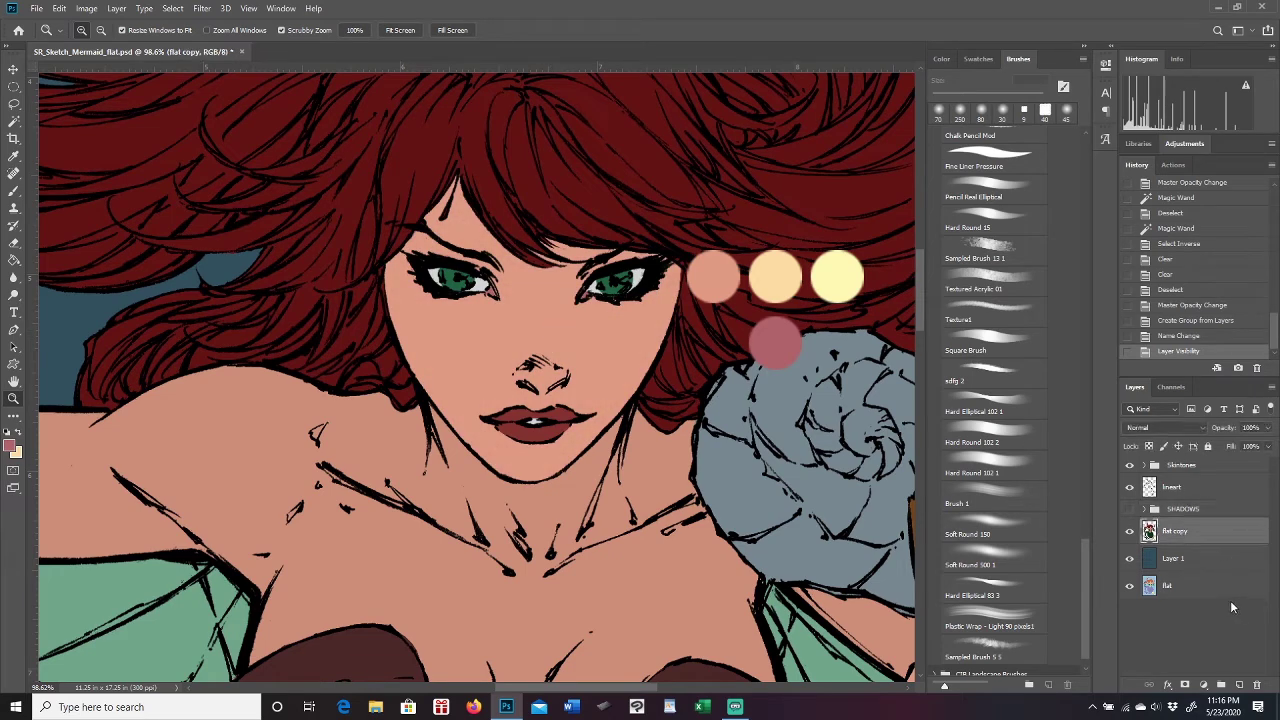
left_click(1237, 686)
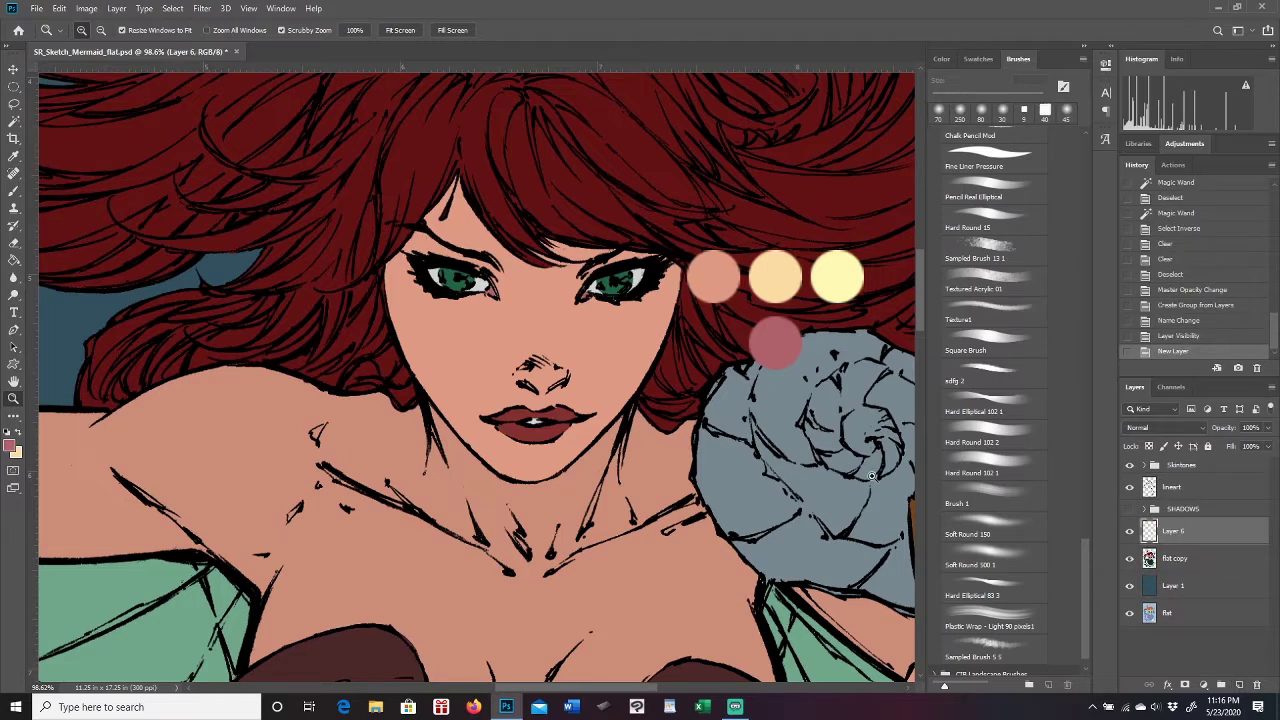
double_click(1172, 531)
type("MID")
left_click(1160, 545)
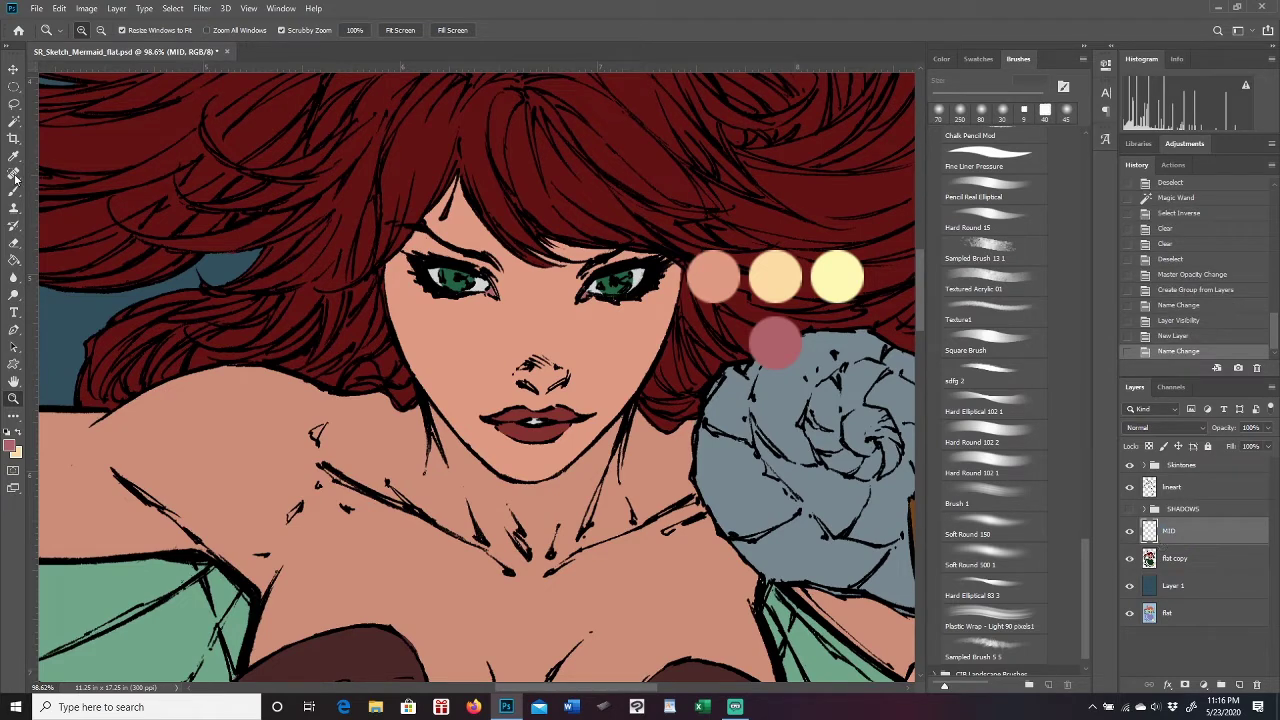
Make the light peach the foreground colour and sample the pale yellow swatch as the background colour for brushing.
left_click(19, 431)
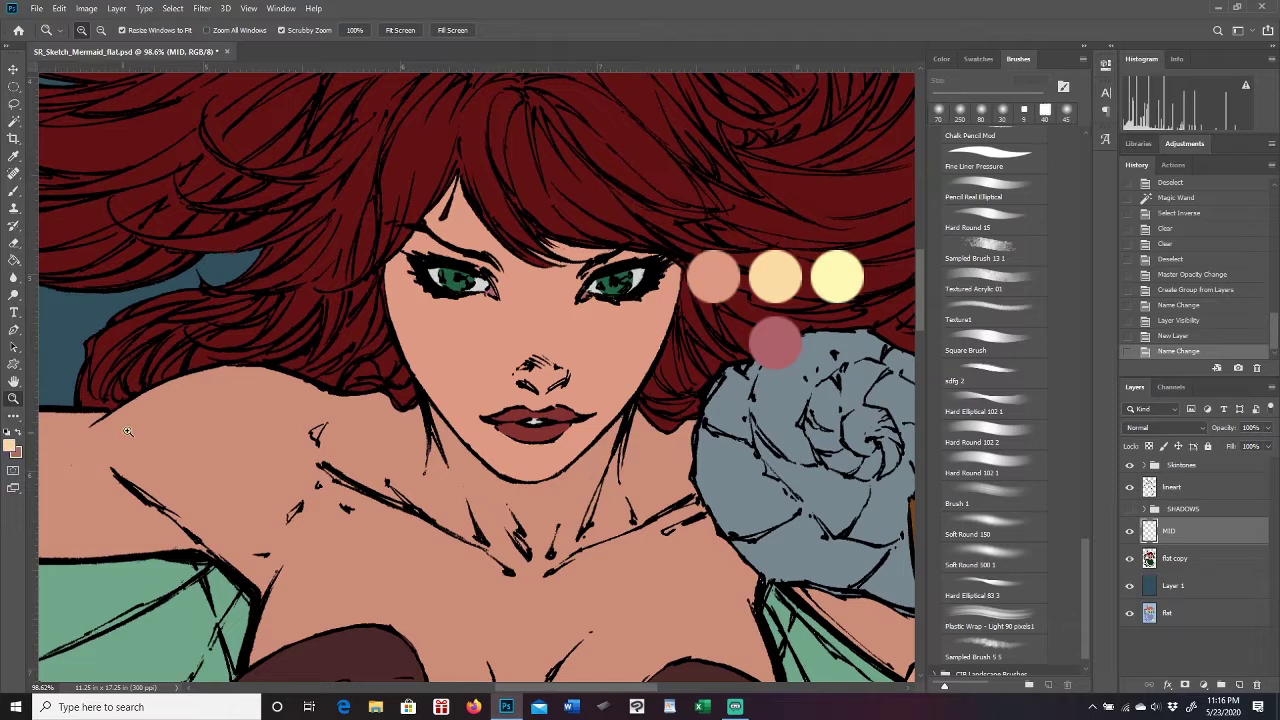
left_click(15, 157)
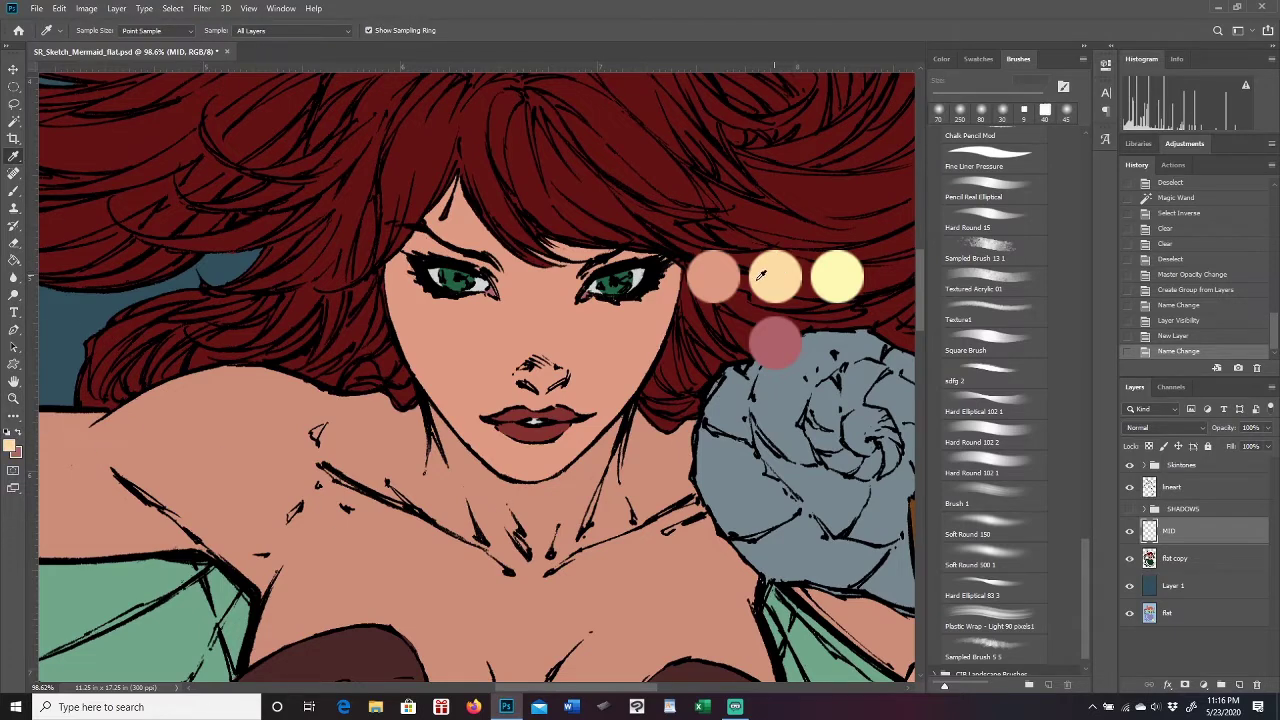
left_click(25, 431)
left_click(845, 266)
left_click(21, 436)
left_click(15, 189)
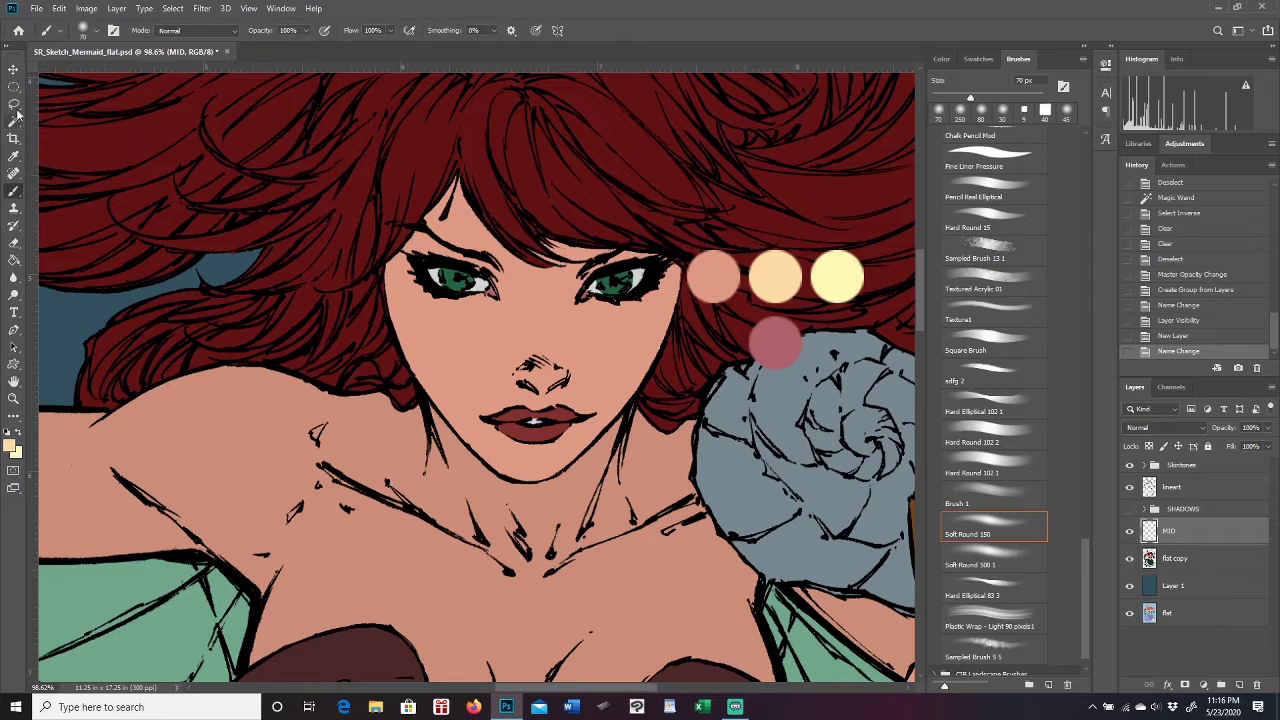
Lasso the forehead from the fringe down to the brows and brush light peach inside it with Soft Round 500 1 at 175 px.
left_click(14, 103)
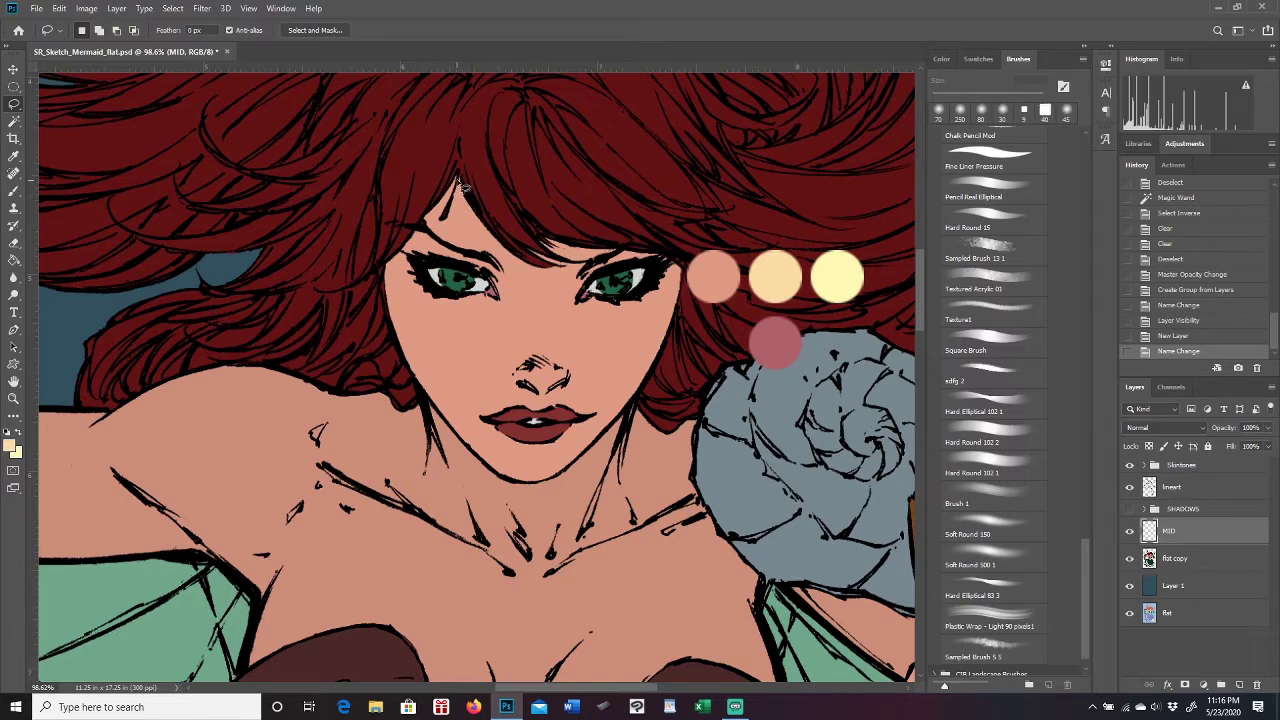
mouse_move(440, 215)
left_mouse_down()
mouse_move(425, 240)
mouse_move(442, 260)
mouse_move(530, 285)
mouse_move(627, 255)
left_mouse_up()
left_click_drag(468, 180, 490, 190)
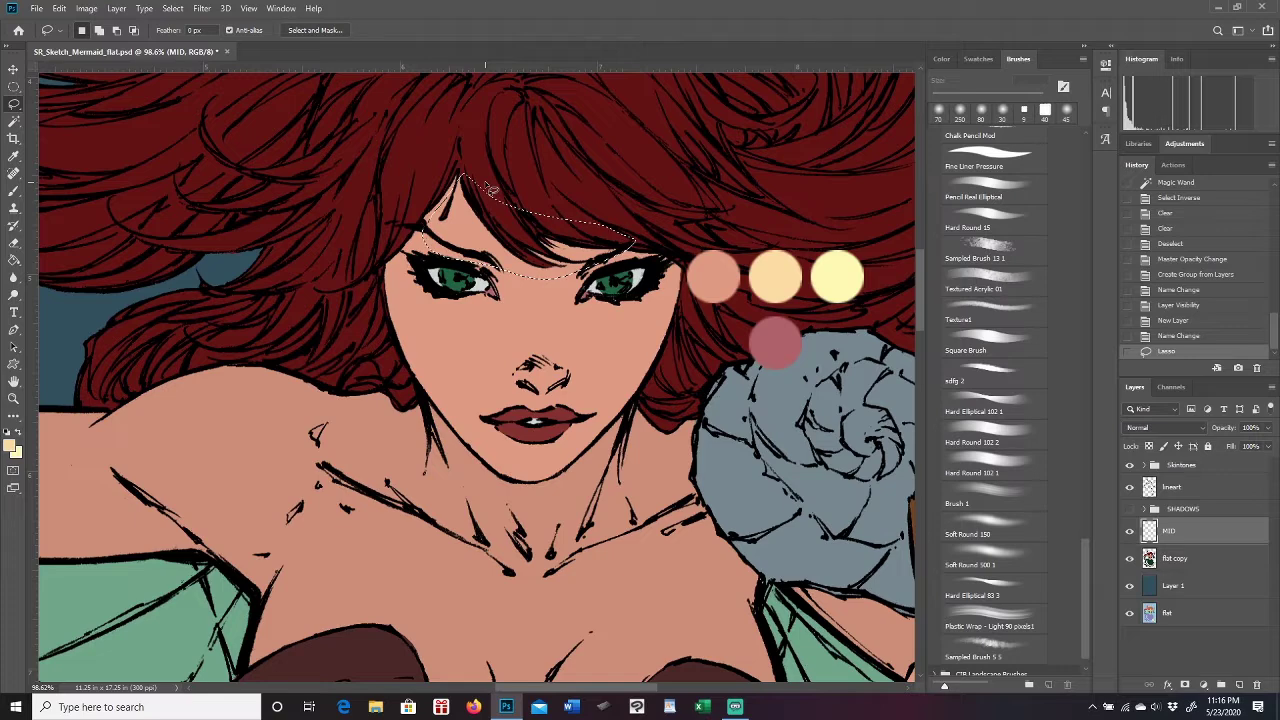
key("b")
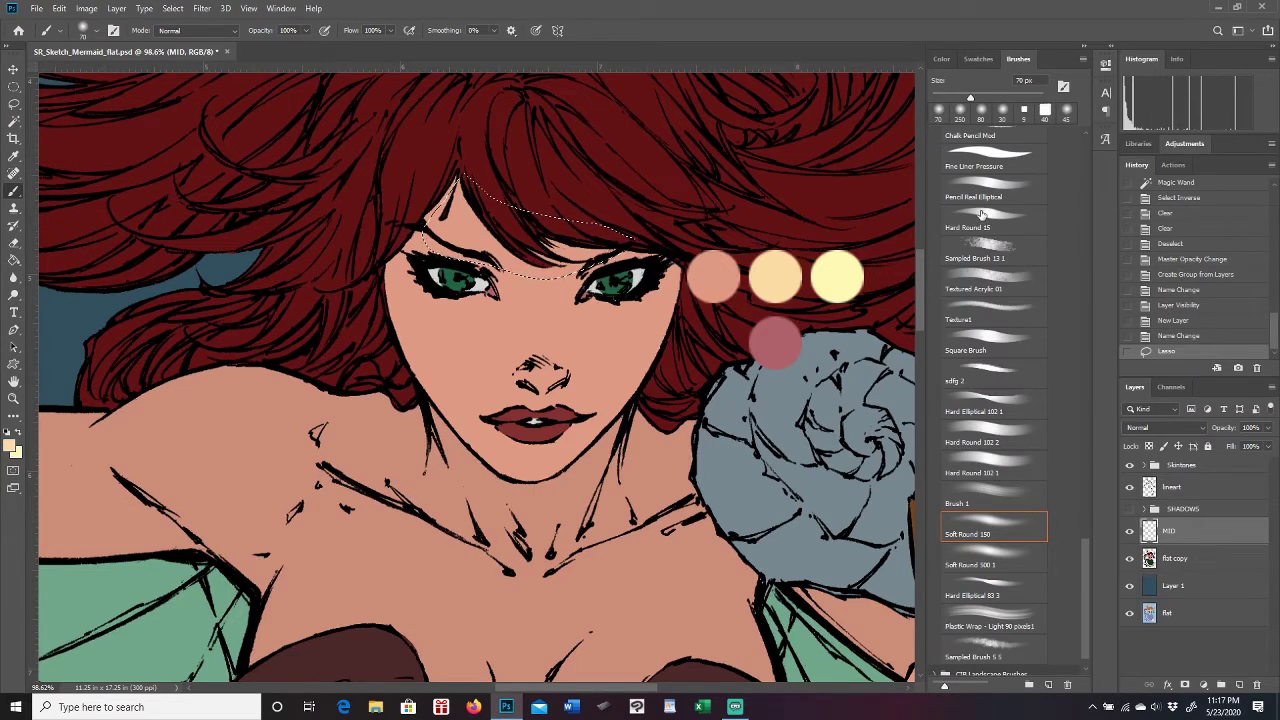
left_click(1013, 563)
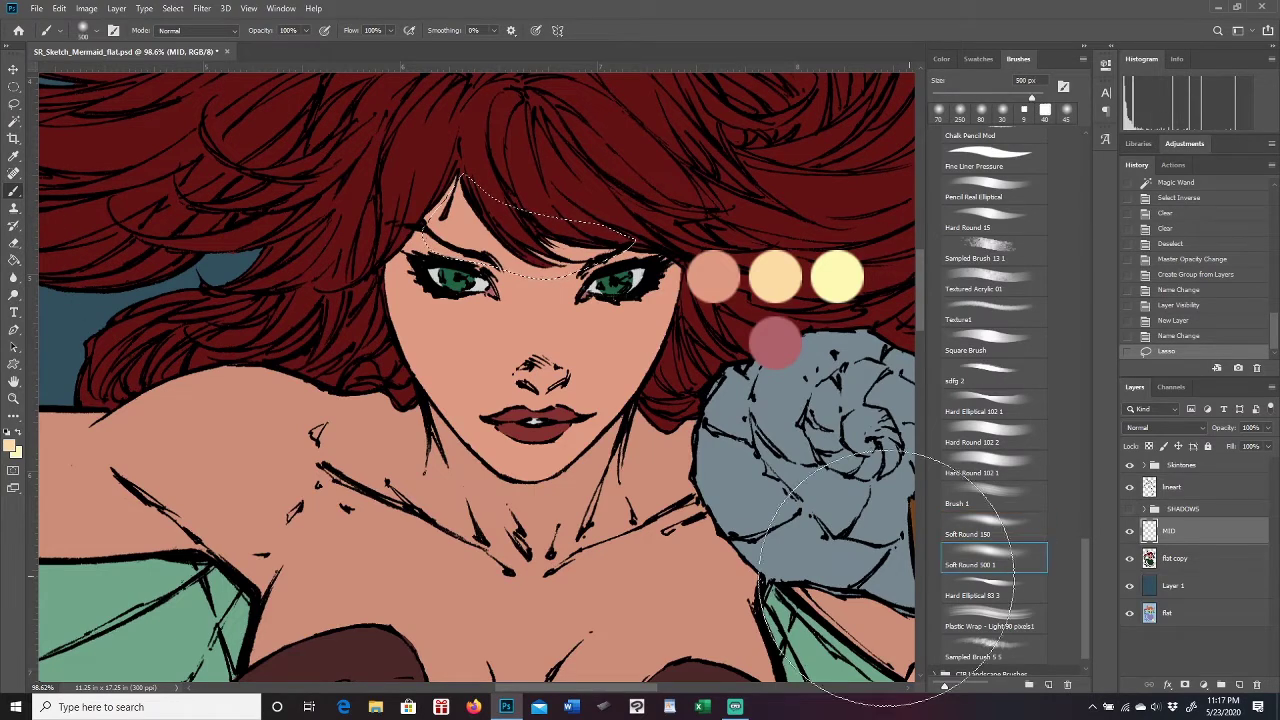
key("bracketleft")
key("bracketleft")
key("bracketleft")
key("bracketleft")
key("bracketleft")
key("bracketleft")
key("bracketleft")
key("bracketleft")
key("bracketleft")
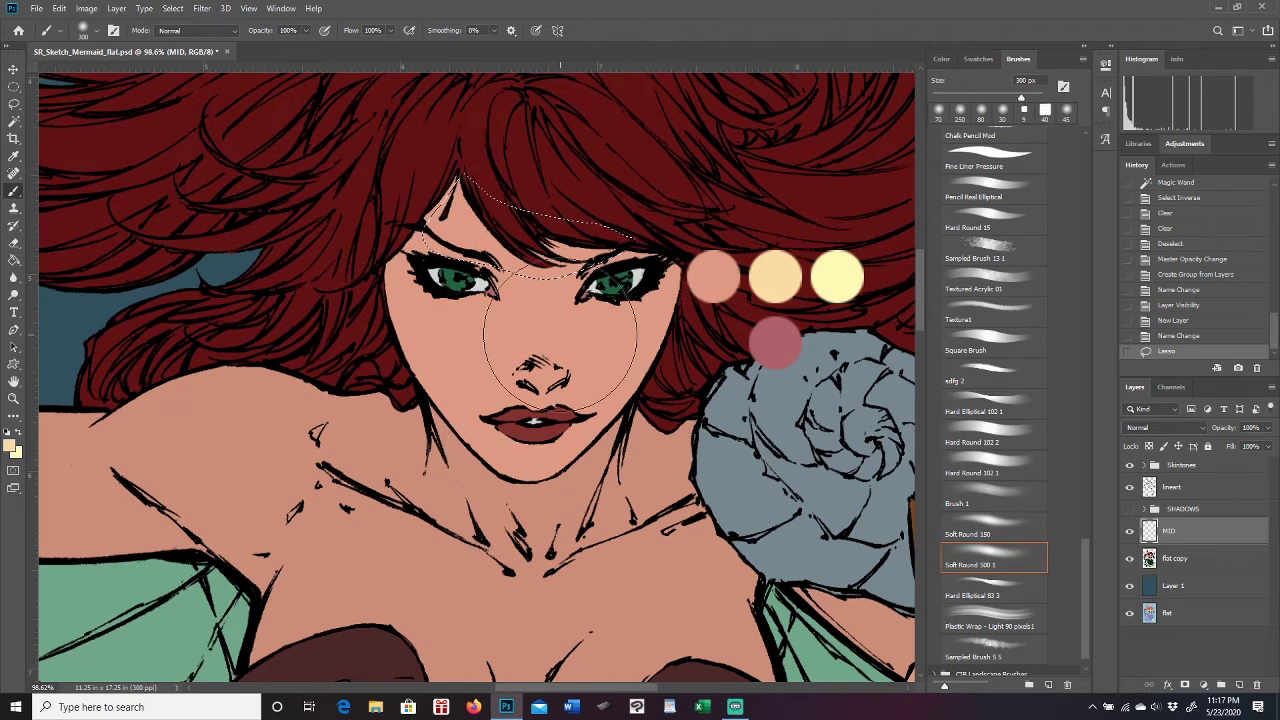
key("bracketleft")
key("bracketleft")
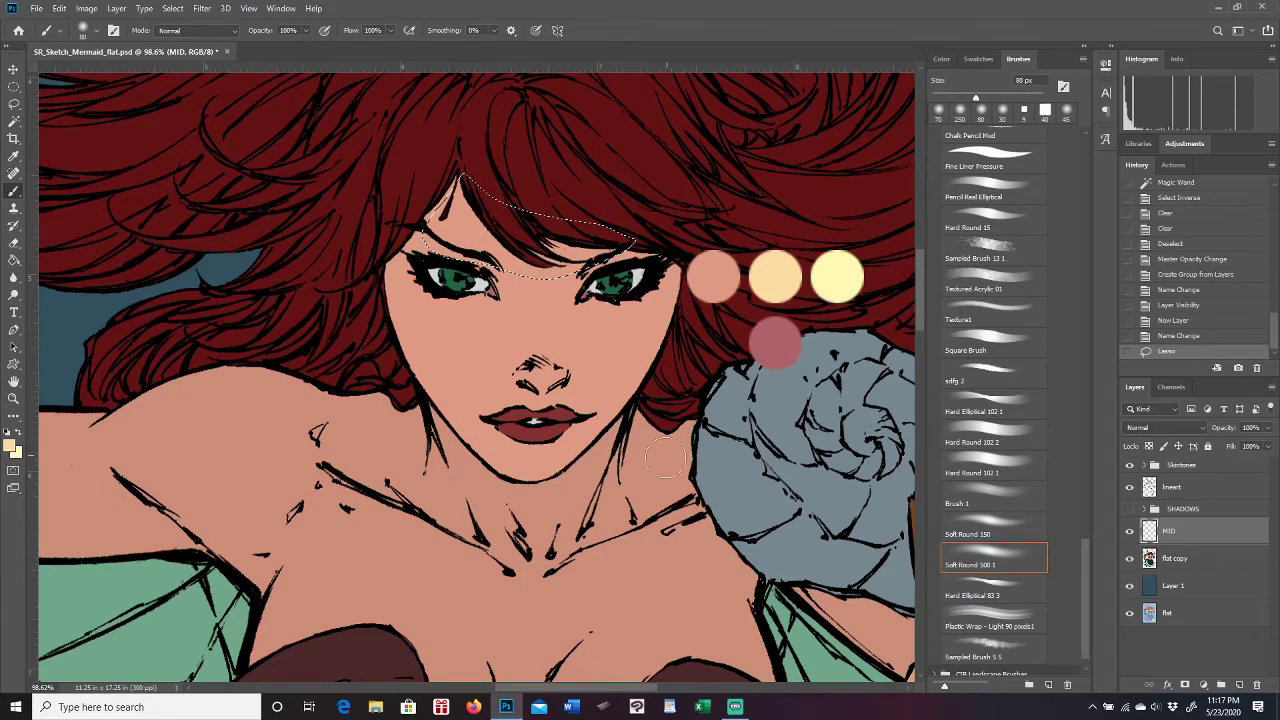
key("bracketright")
key("bracketright")
key("bracketright")
key("bracketright")
key("bracketright")
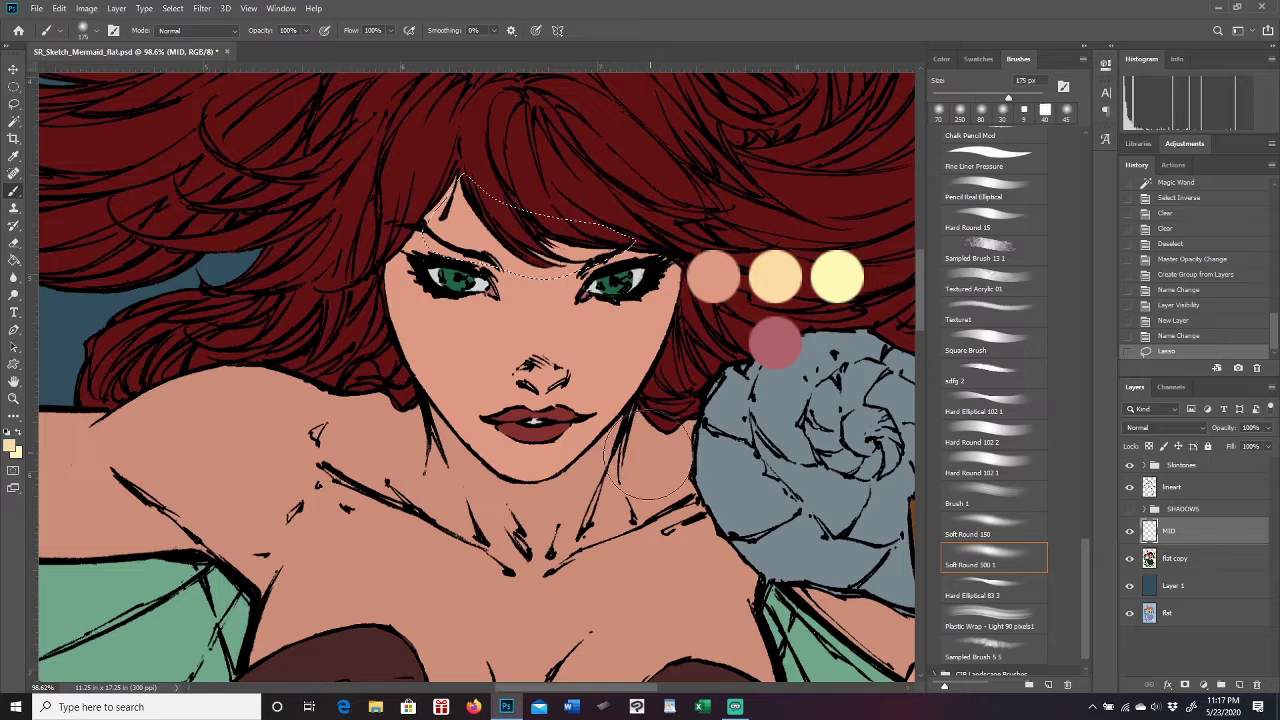
left_click(495, 210)
Lasso the left cheek up to the side of the nose, brush soft light peach inside it, and deselect.
key("l")
mouse_move(493, 308)
left_mouse_down()
mouse_move(415, 309)
mouse_move(415, 325)
mouse_move(432, 364)
mouse_move(497, 422)
mouse_move(522, 404)
mouse_move(500, 299)
mouse_move(530, 319)
mouse_move(497, 294)
mouse_move(533, 319)
left_mouse_up()
key("b")
key("l")
key("ctrl+d")
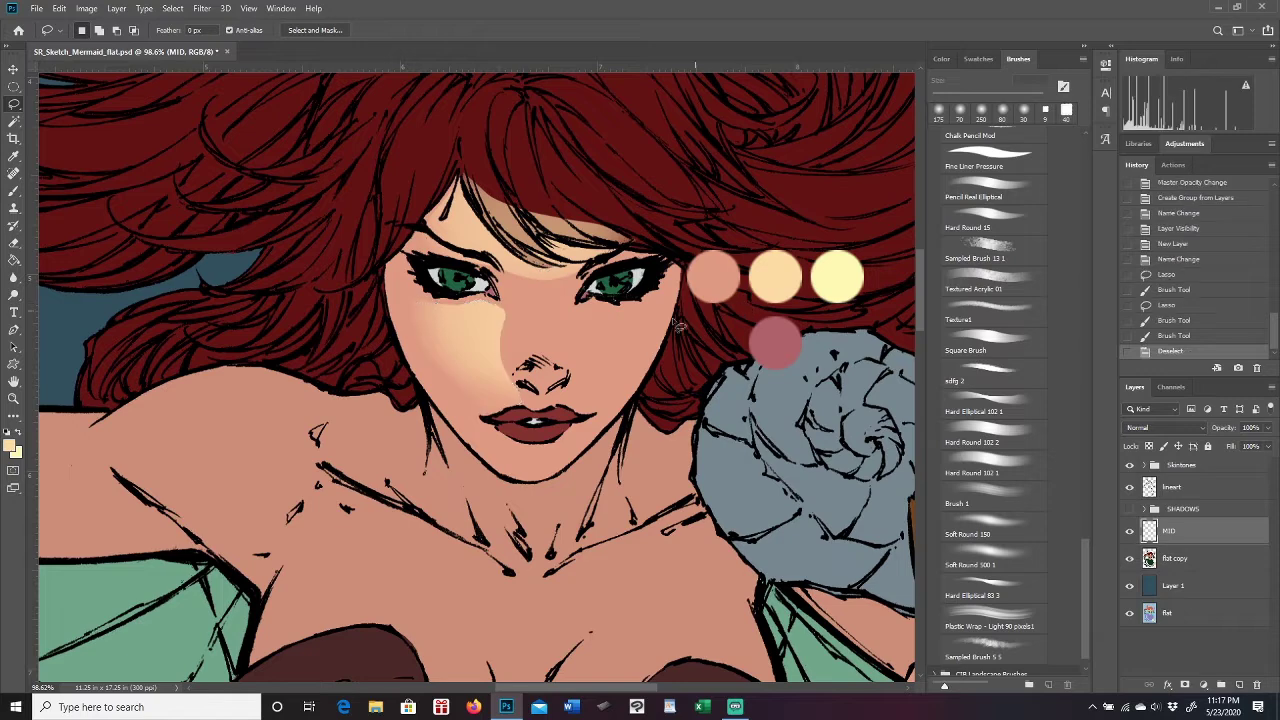
Lasso the right cheek from under the eye to the mouth corner, brush light peach inside it, and deselect.
mouse_move(615, 305)
left_mouse_down()
mouse_move(580, 306)
mouse_move(570, 402)
mouse_move(595, 424)
left_mouse_up()
left_click_drag(658, 333, 656, 330)
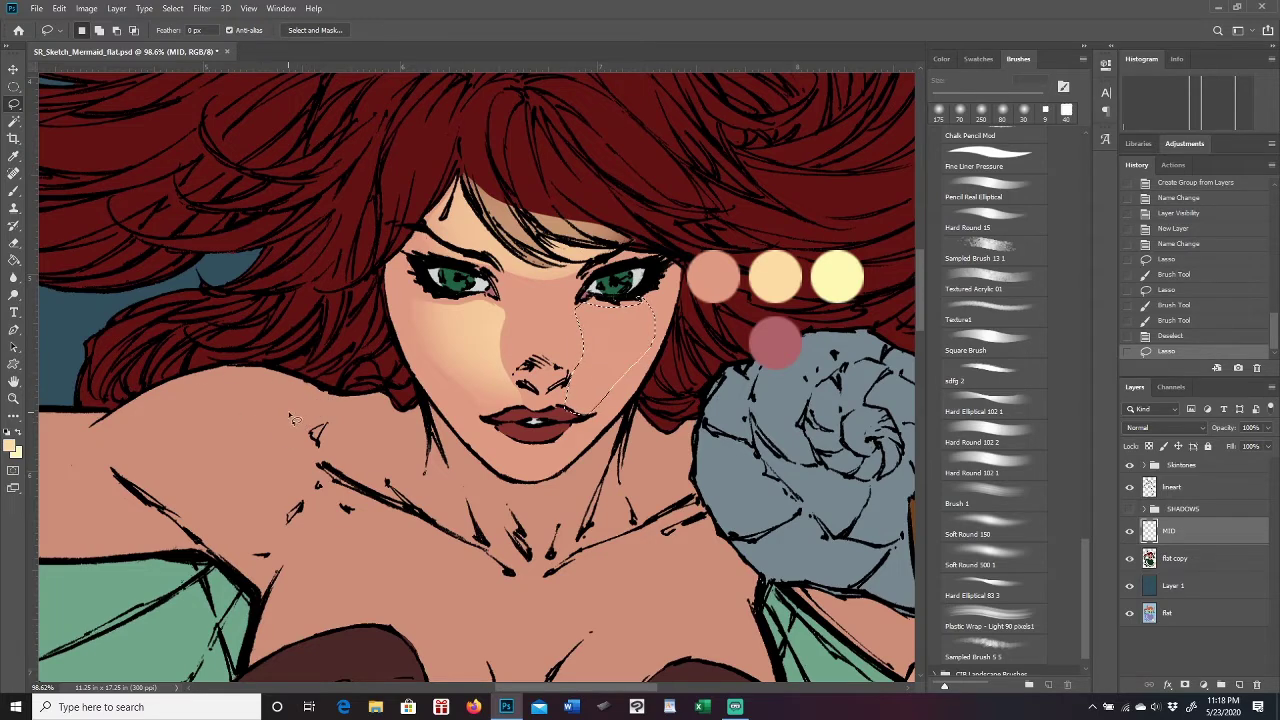
left_click(17, 194)
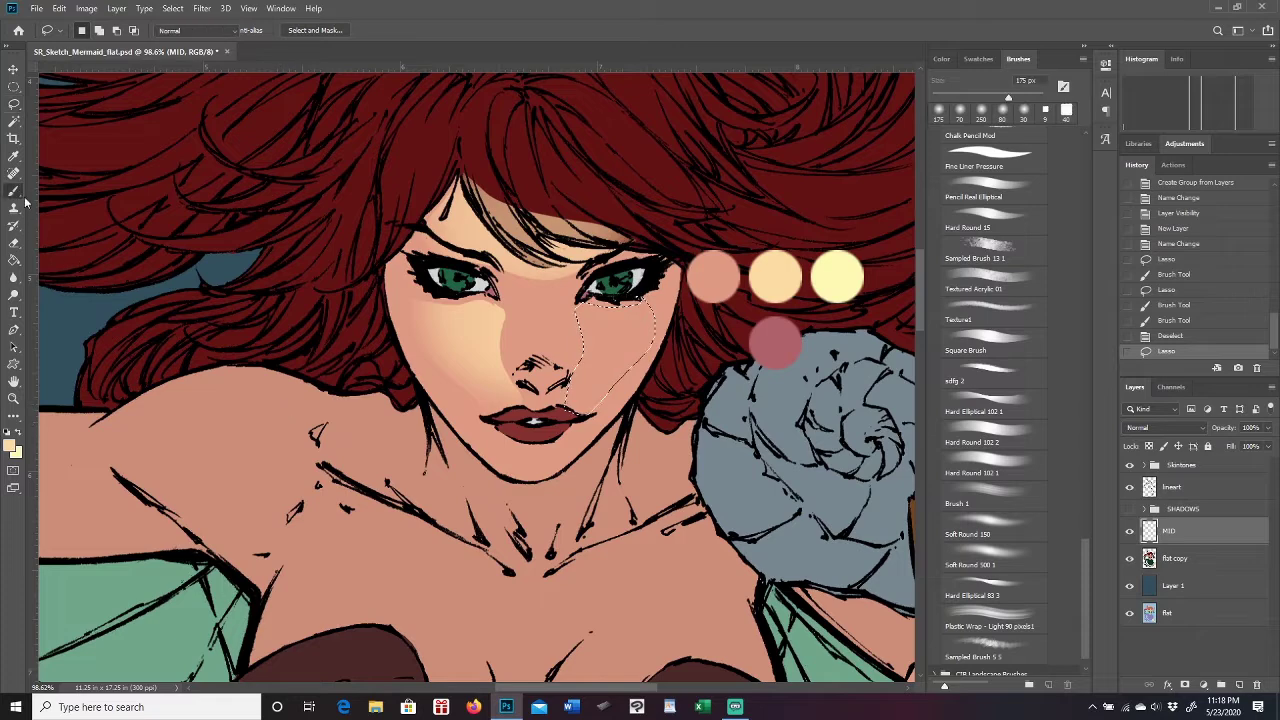
left_click(570, 340)
key("l")
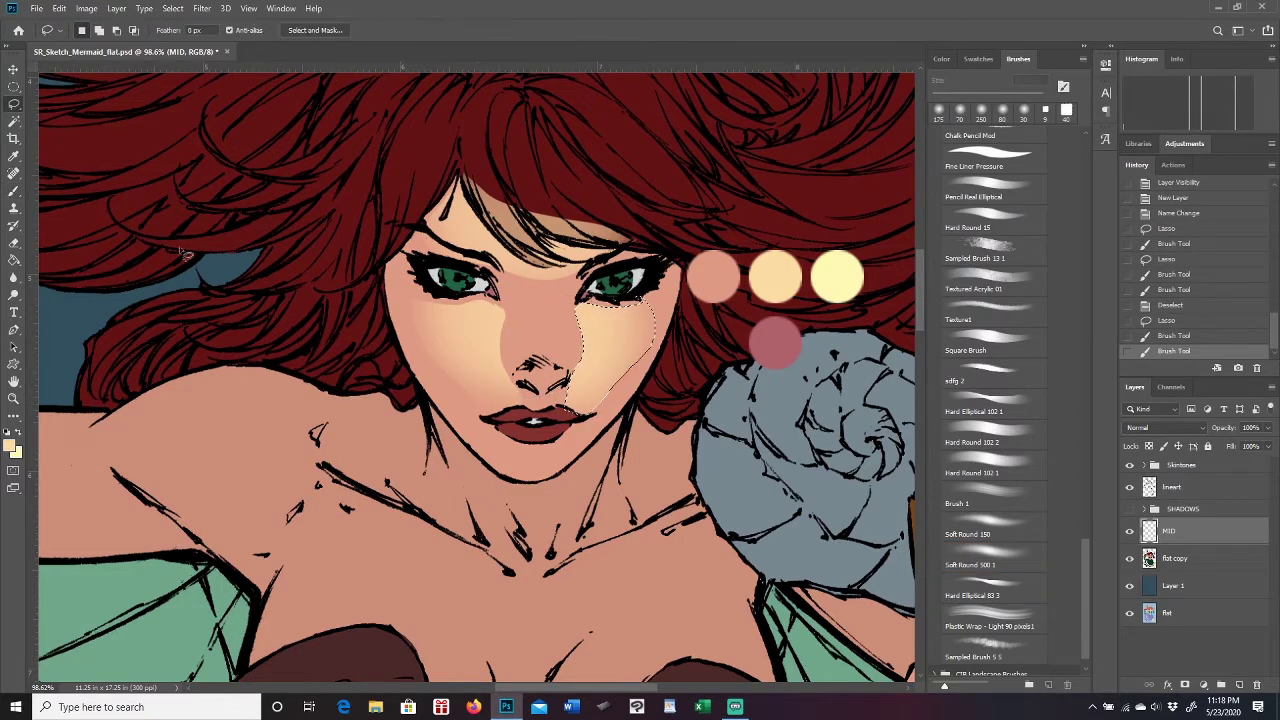
key("ctrl+d")
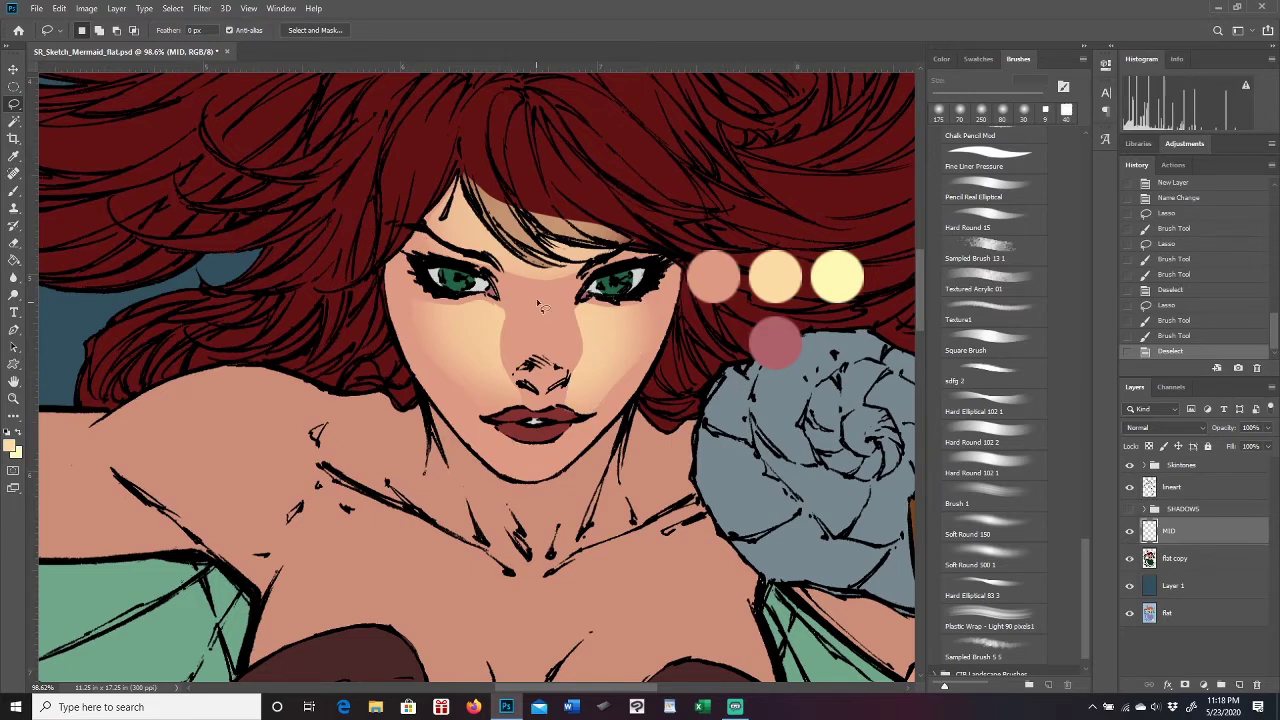
Lasso the chin area below the lower lip, brush soft light peach inside it at 90 px, and deselect.
mouse_move(527, 462)
left_mouse_down()
mouse_move(508, 448)
mouse_move(561, 447)
mouse_move(535, 455)
mouse_move(563, 455)
mouse_move(552, 476)
mouse_move(518, 474)
mouse_move(508, 448)
left_mouse_up()
left_click(510, 450)
left_click(14, 190)
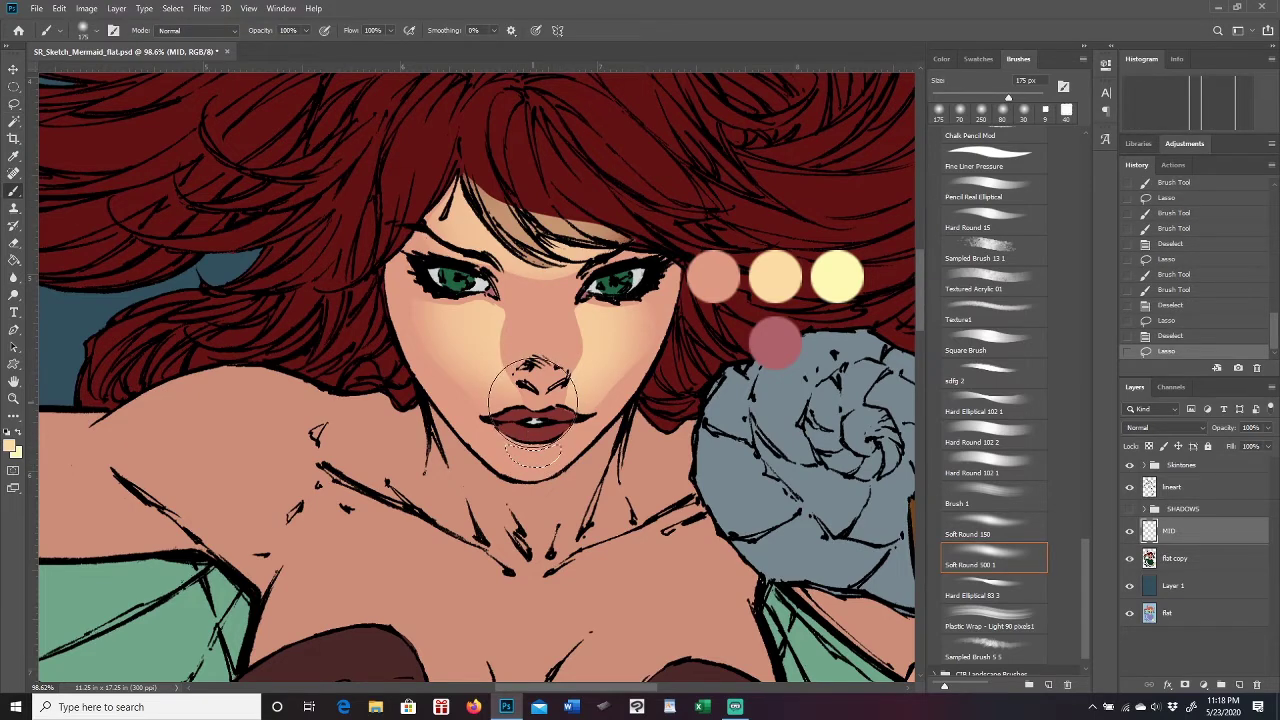
key("bracketleft")
key("bracketleft")
key("bracketleft")
key("bracketleft")
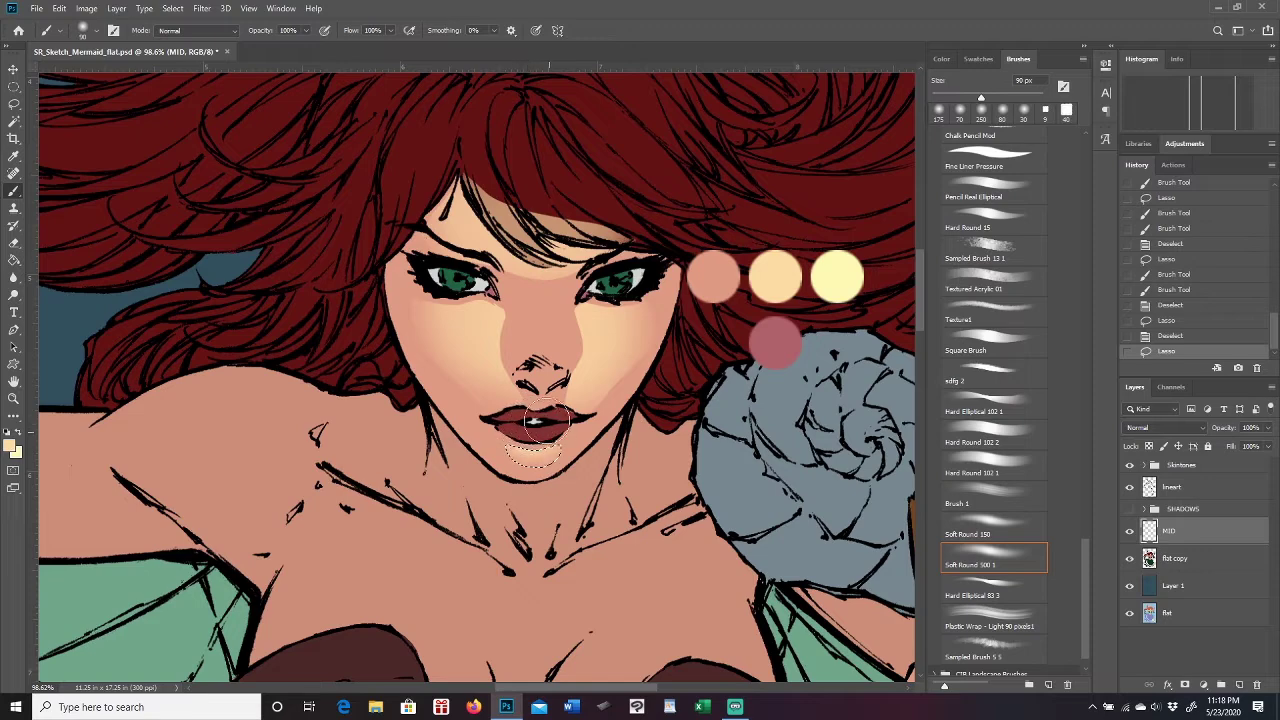
left_click(535, 422)
left_click(14, 104)
left_click(290, 418)
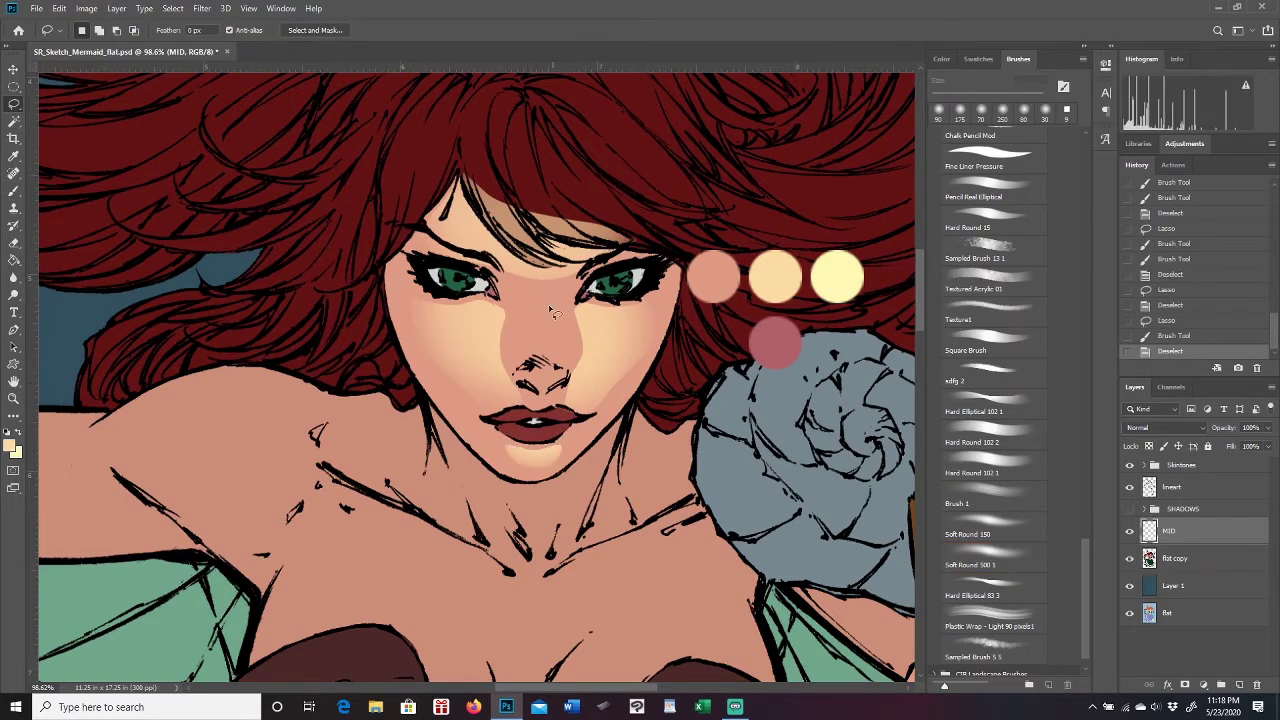
Lasso the nose bridge and the nose tip in turn, brush light peach inside each selection, and deselect.
mouse_move(538, 306)
left_mouse_down()
mouse_move(548, 375)
mouse_move(558, 330)
mouse_move(543, 300)
mouse_move(514, 334)
left_mouse_up()
key("b")
key("l")
left_click(540, 374)
mouse_move(538, 381)
left_mouse_down()
mouse_move(556, 385)
mouse_move(556, 371)
mouse_move(545, 372)
mouse_move(560, 392)
mouse_move(552, 368)
mouse_move(535, 370)
mouse_move(545, 360)
mouse_move(540, 374)
left_mouse_up()
key("ctrl+d")
left_click(14, 193)
key("ctrl+d")
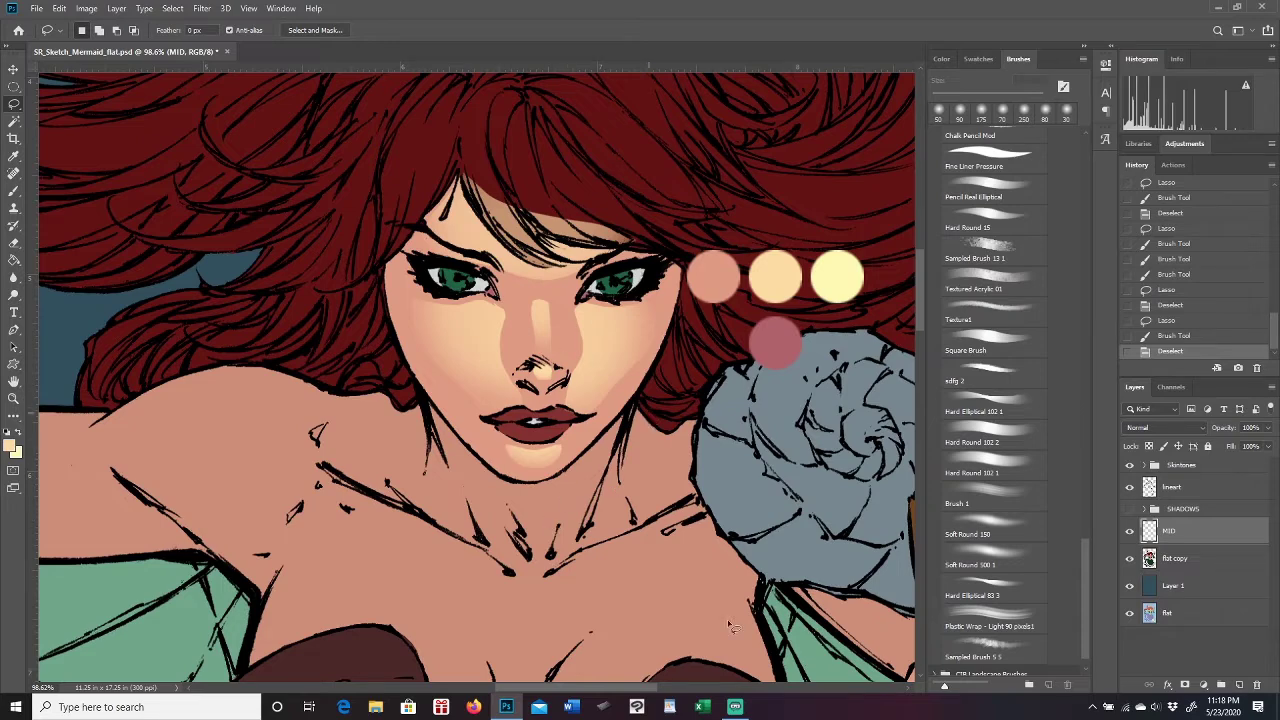
Blend light peach over the nose, both cheeks and the forehead with the Soft Round 150 brush at 150 px.
left_click(13, 191)
left_click(1010, 529)
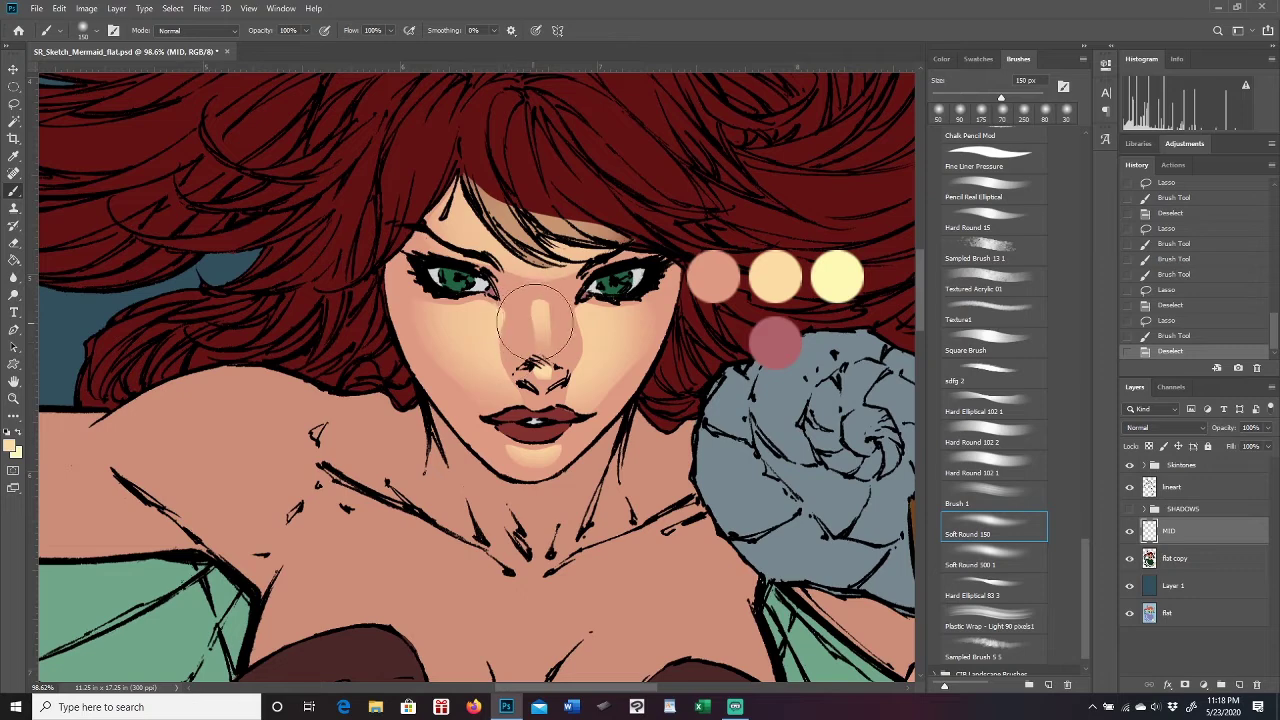
mouse_move(514, 320)
left_mouse_down()
mouse_move(514, 331)
mouse_move(576, 343)
mouse_move(535, 291)
mouse_move(573, 326)
left_mouse_up()
mouse_move(454, 326)
left_mouse_down()
mouse_move(412, 292)
mouse_move(474, 336)
left_mouse_up()
mouse_move(572, 348)
left_mouse_down()
mouse_move(556, 302)
mouse_move(515, 312)
left_mouse_up()
left_click_drag(474, 364, 612, 349)
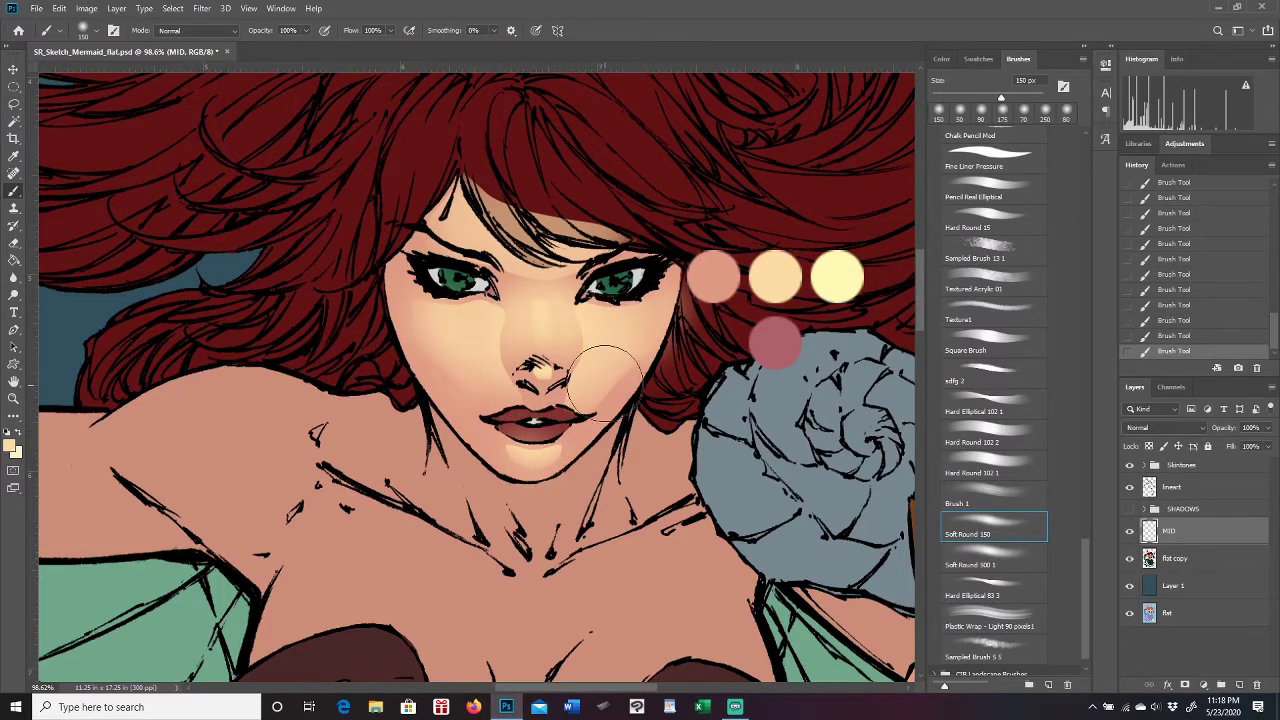
left_click_drag(515, 228, 540, 200)
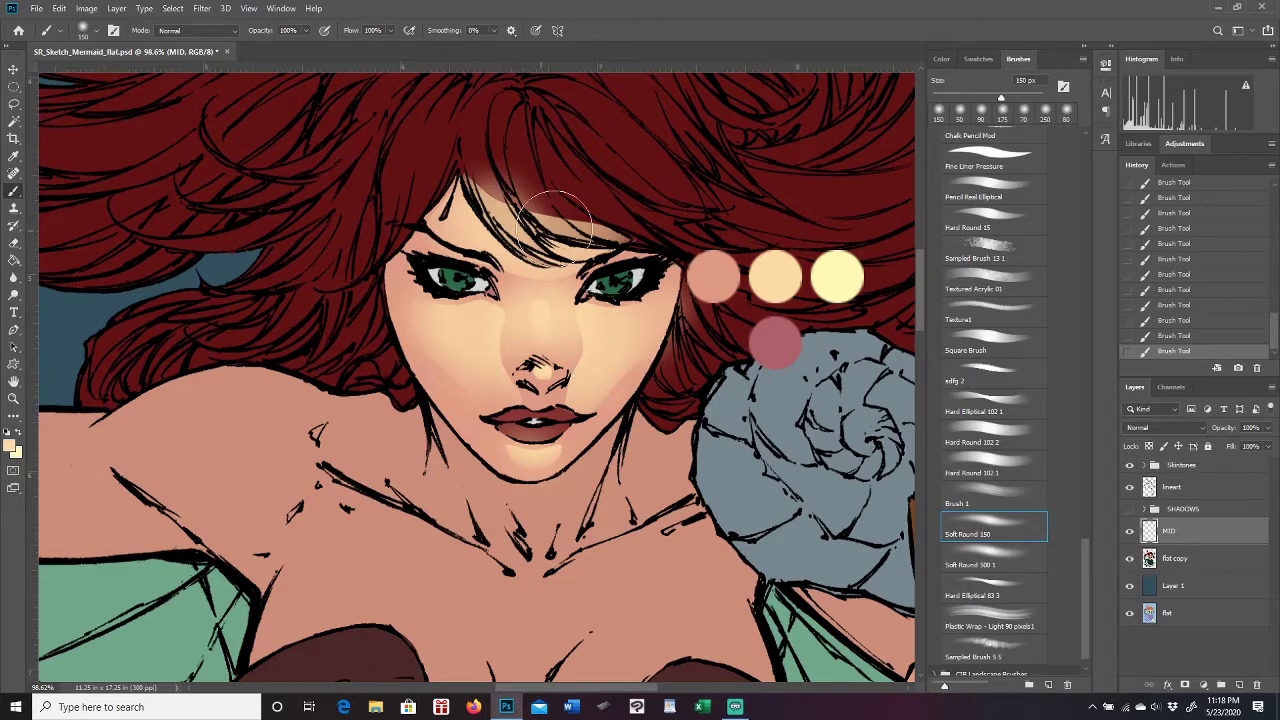
Apply a Gaussian Blur with a low radius to the MID layer to soften the face midtones.
left_click(173, 9)
mouse_move(199, 12)
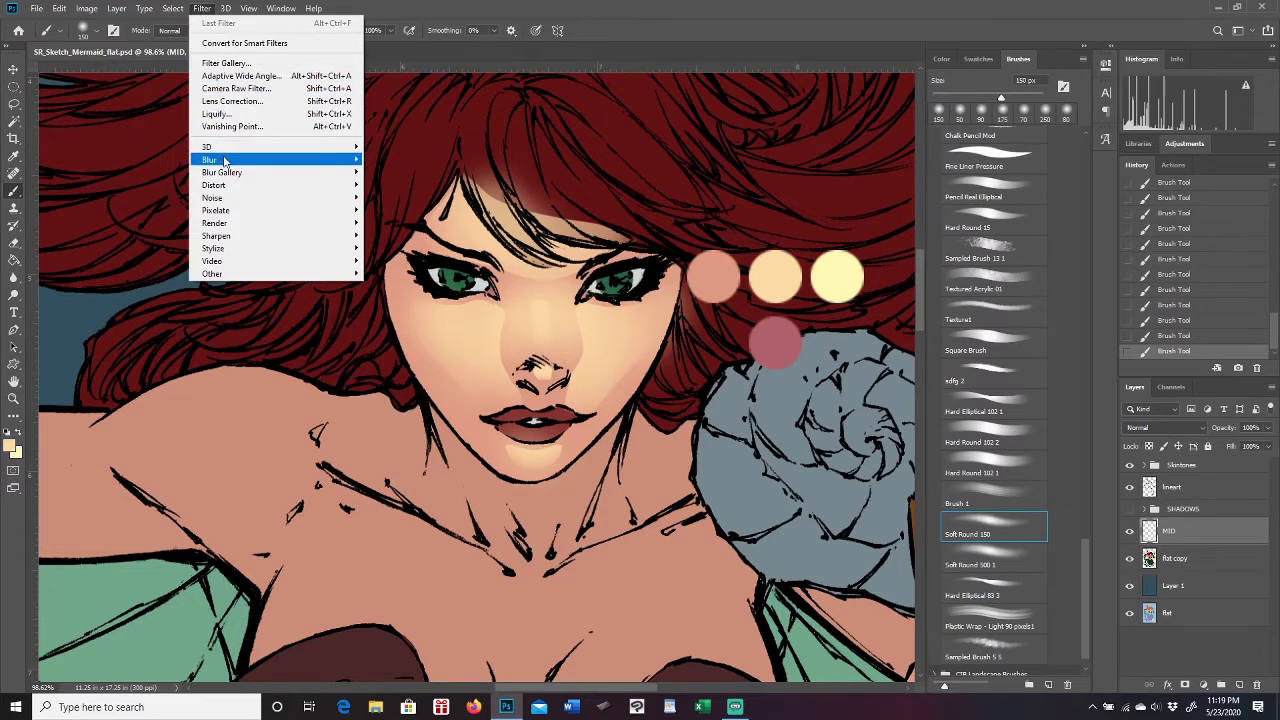
mouse_move(224, 160)
left_click(395, 211)
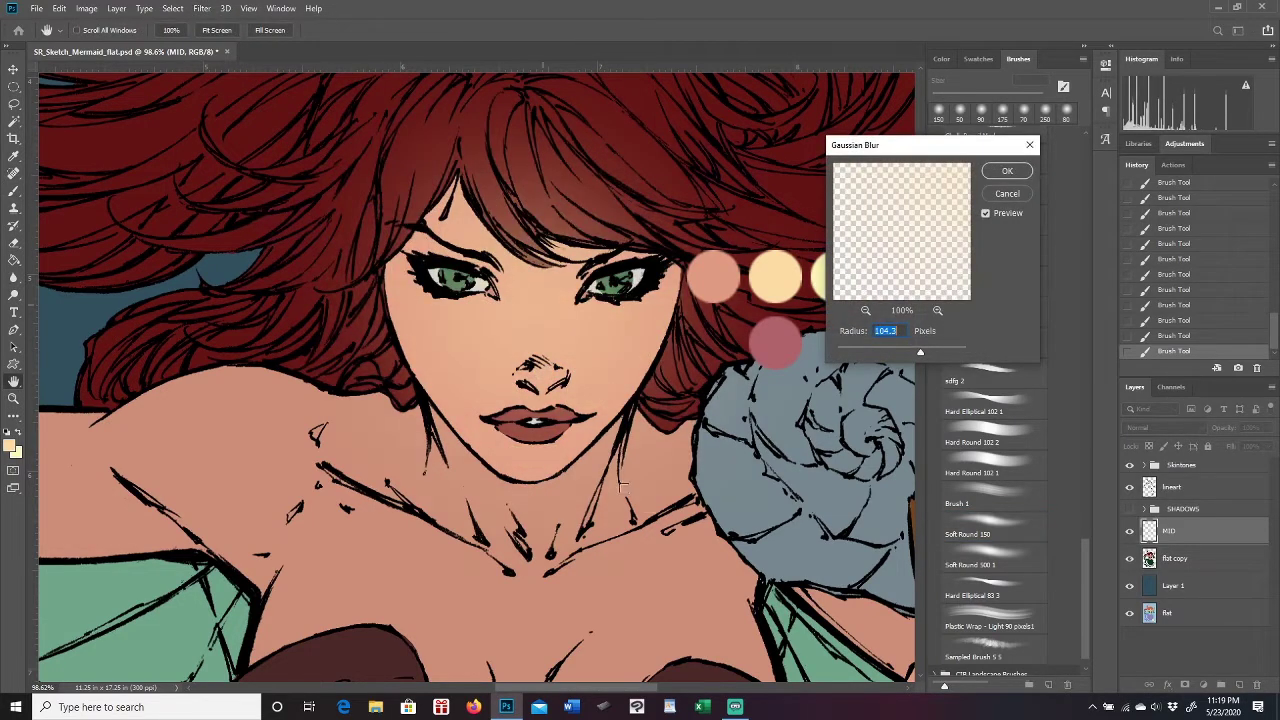
left_click_drag(919, 355, 845, 355)
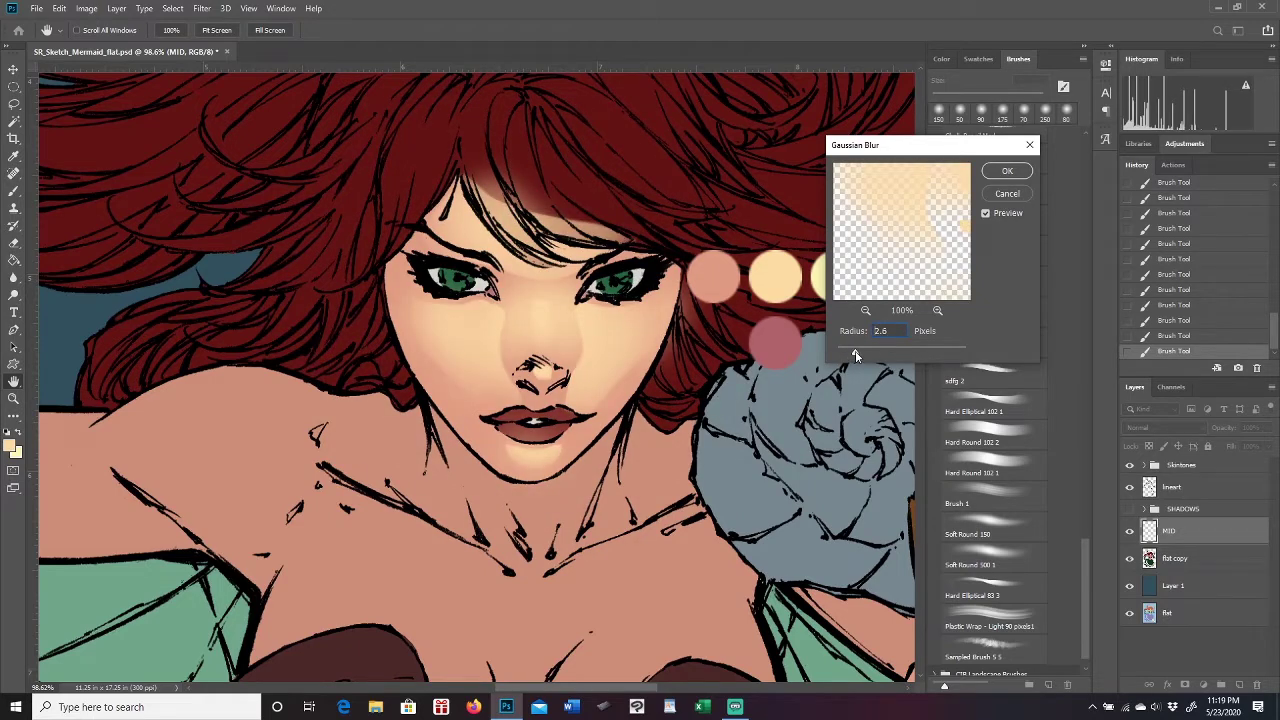
left_click_drag(855, 354, 847, 354)
mouse_move(876, 351)
left_mouse_down()
mouse_move(903, 352)
mouse_move(852, 356)
left_mouse_up()
left_click_drag(857, 354, 857, 358)
left_click(1007, 171)
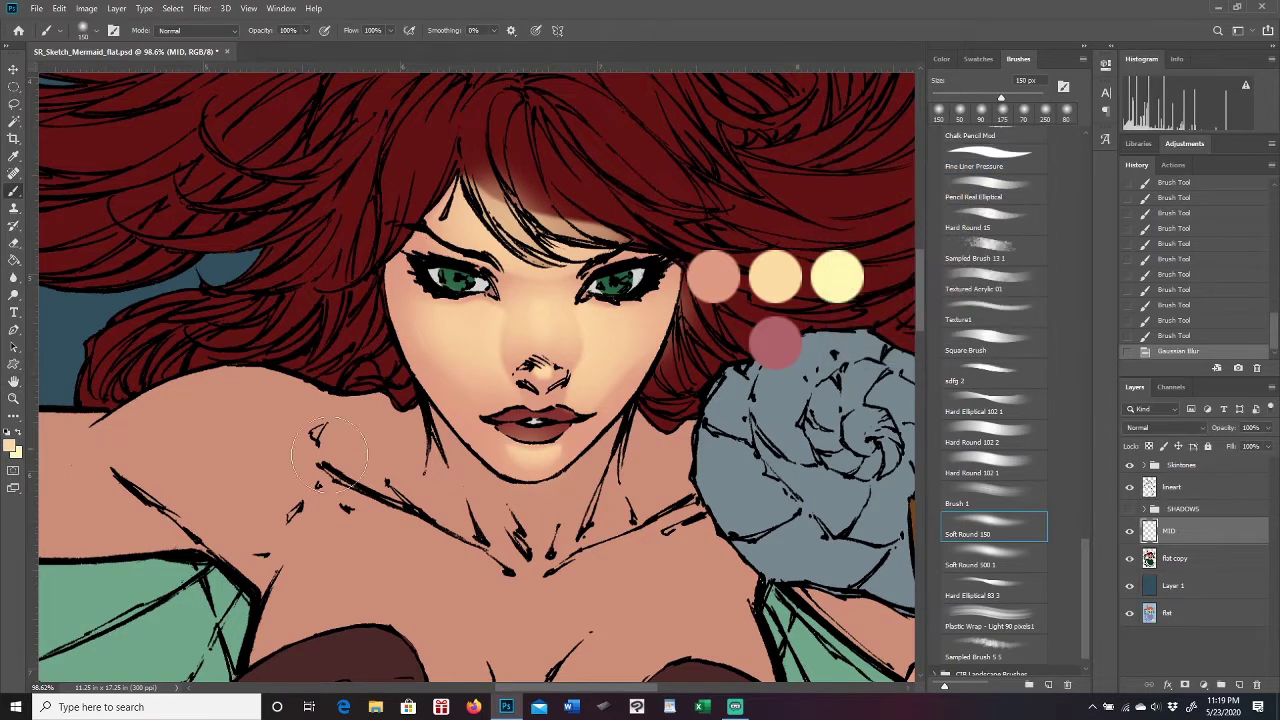
Lower the MID layer's opacity to 74%.
left_click(22, 400)
key("ctrl+0")
left_click_drag(675, 372, 669, 321)
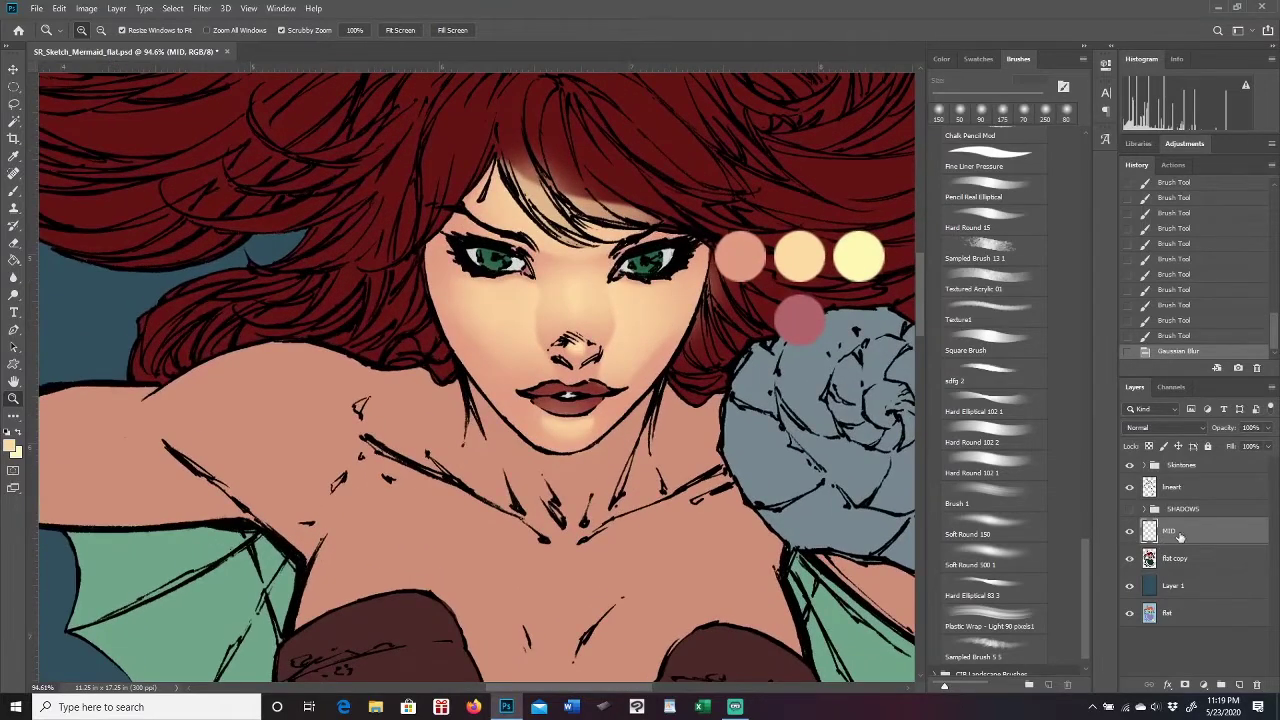
left_click(1268, 427)
left_click_drag(1268, 446, 1252, 447)
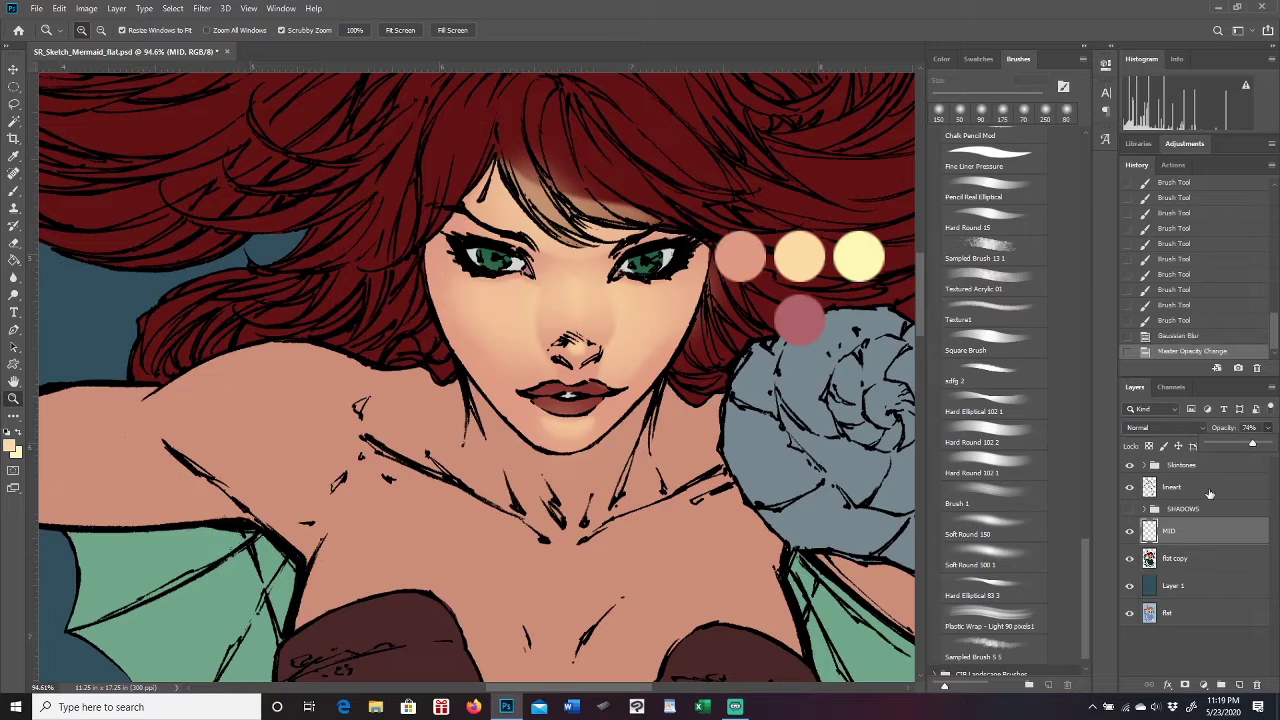
Add a new layer above MID and set its blending mode to Hard Light.
left_click(1239, 685)
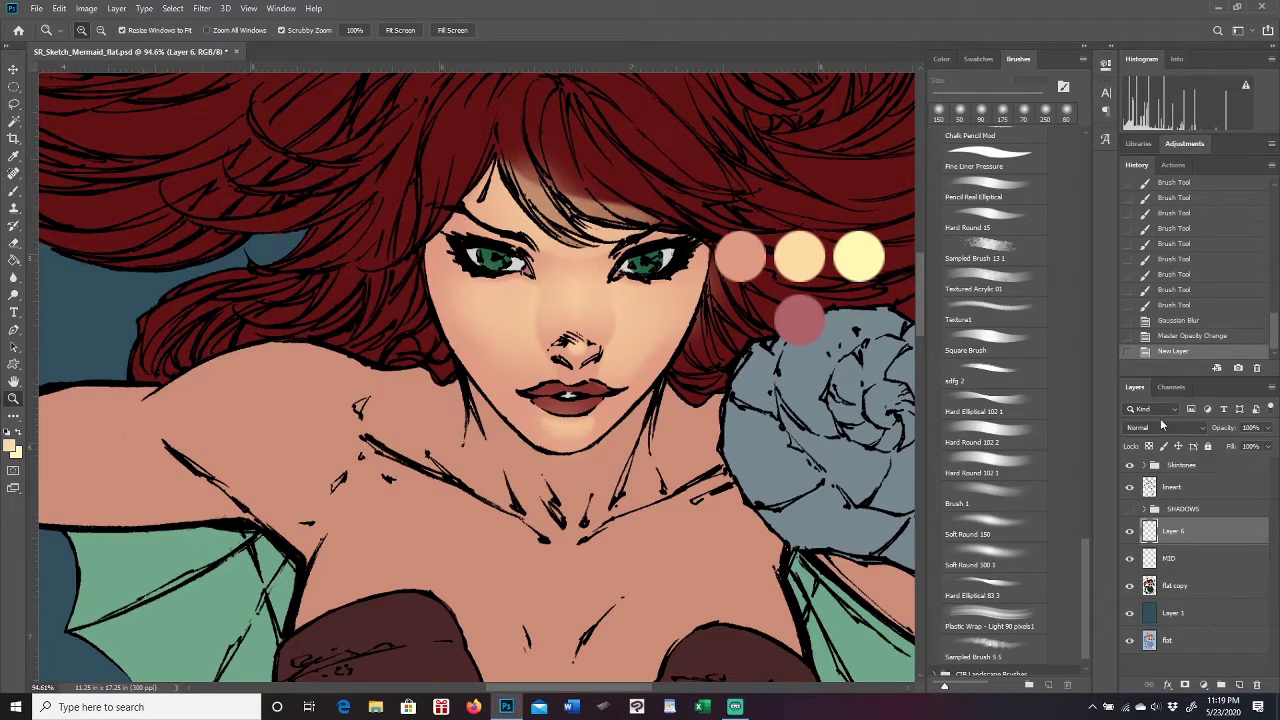
left_click(1164, 427)
left_click(1145, 540)
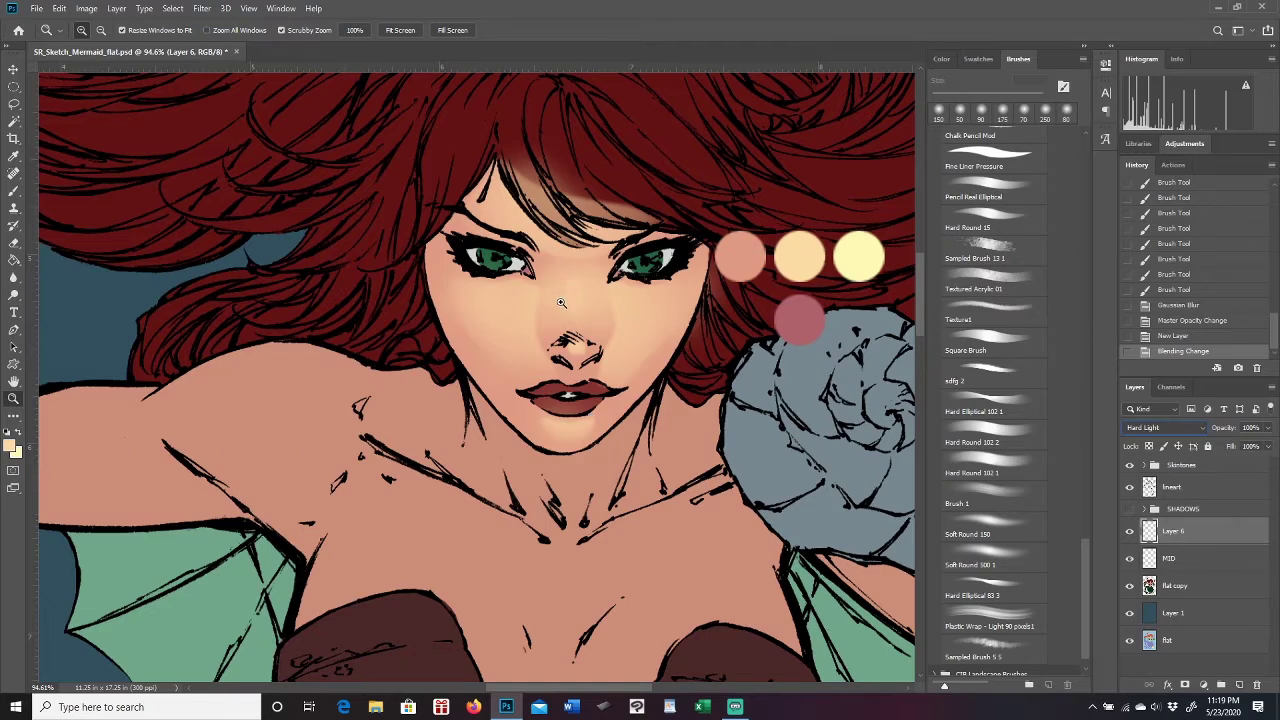
Lasso the forehead below the fringe, brush light peach inside it on the Hard Light layer, and deselect.
key("l")
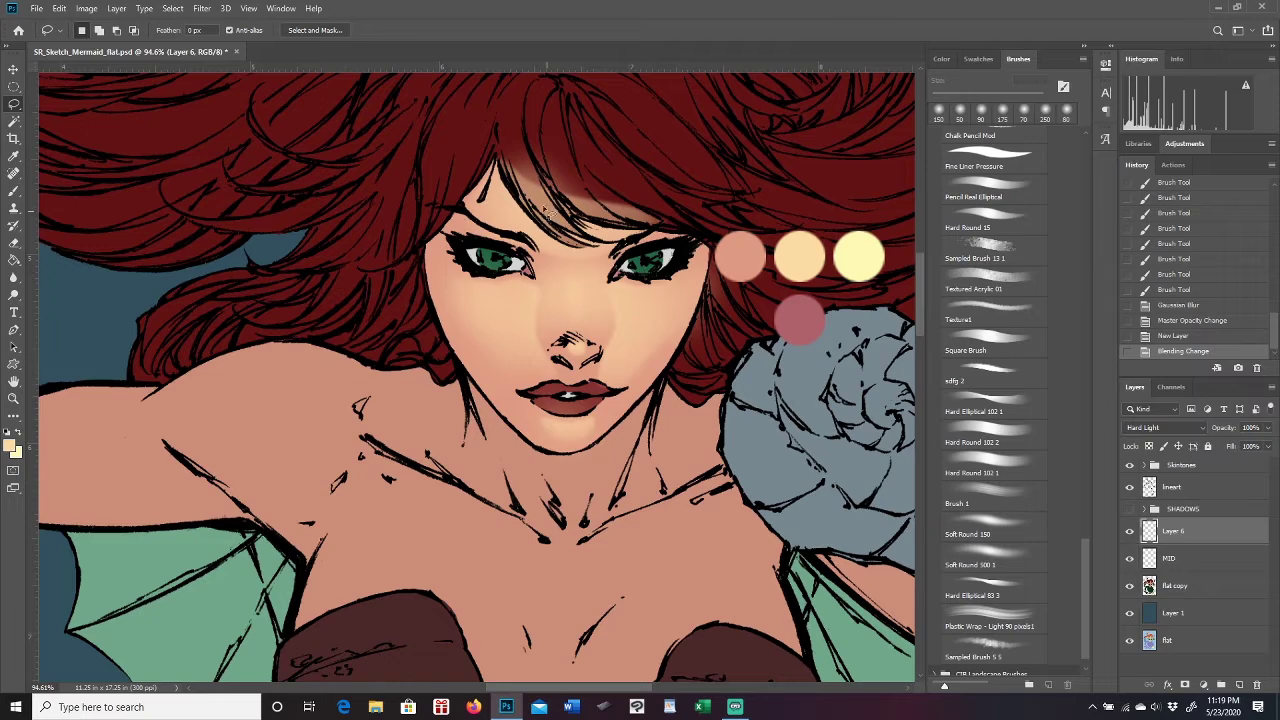
mouse_move(500, 168)
left_mouse_down()
mouse_move(478, 210)
mouse_move(540, 244)
mouse_move(628, 240)
mouse_move(647, 224)
mouse_move(498, 163)
mouse_move(557, 163)
mouse_move(580, 190)
left_mouse_up()
key("b")
left_click_drag(500, 180, 461, 168)
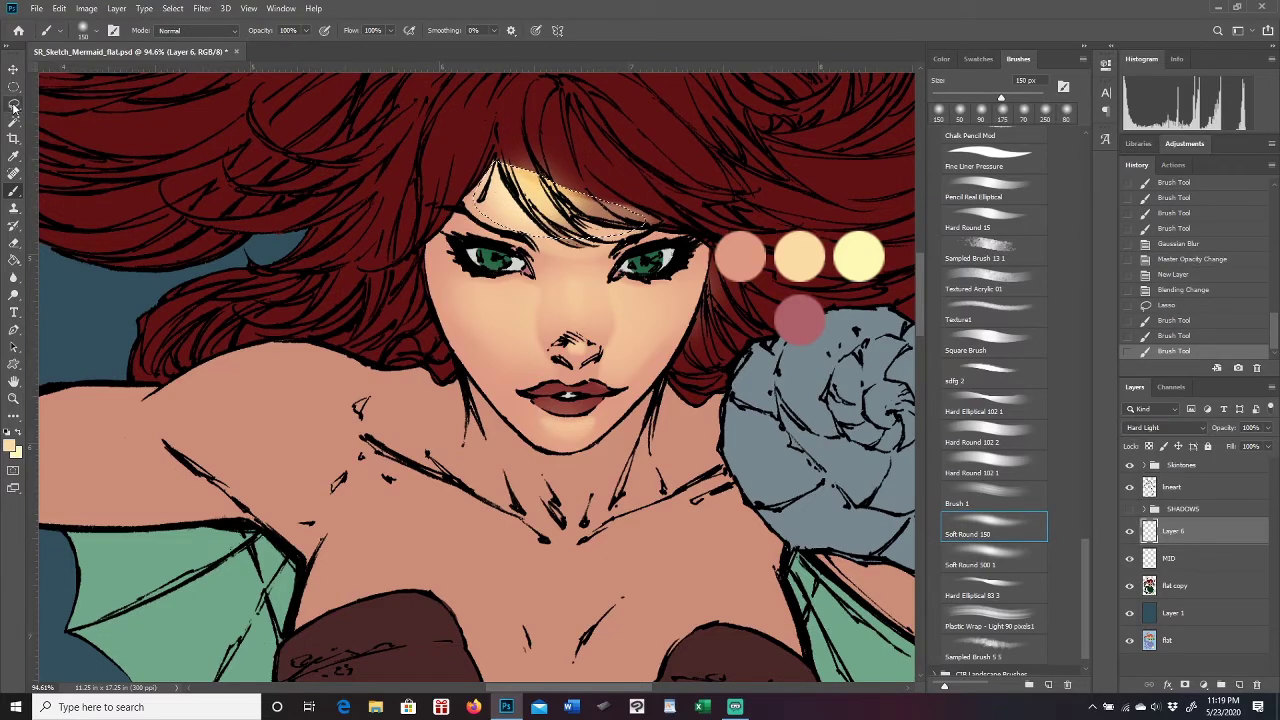
key("l")
key("ctrl+d")
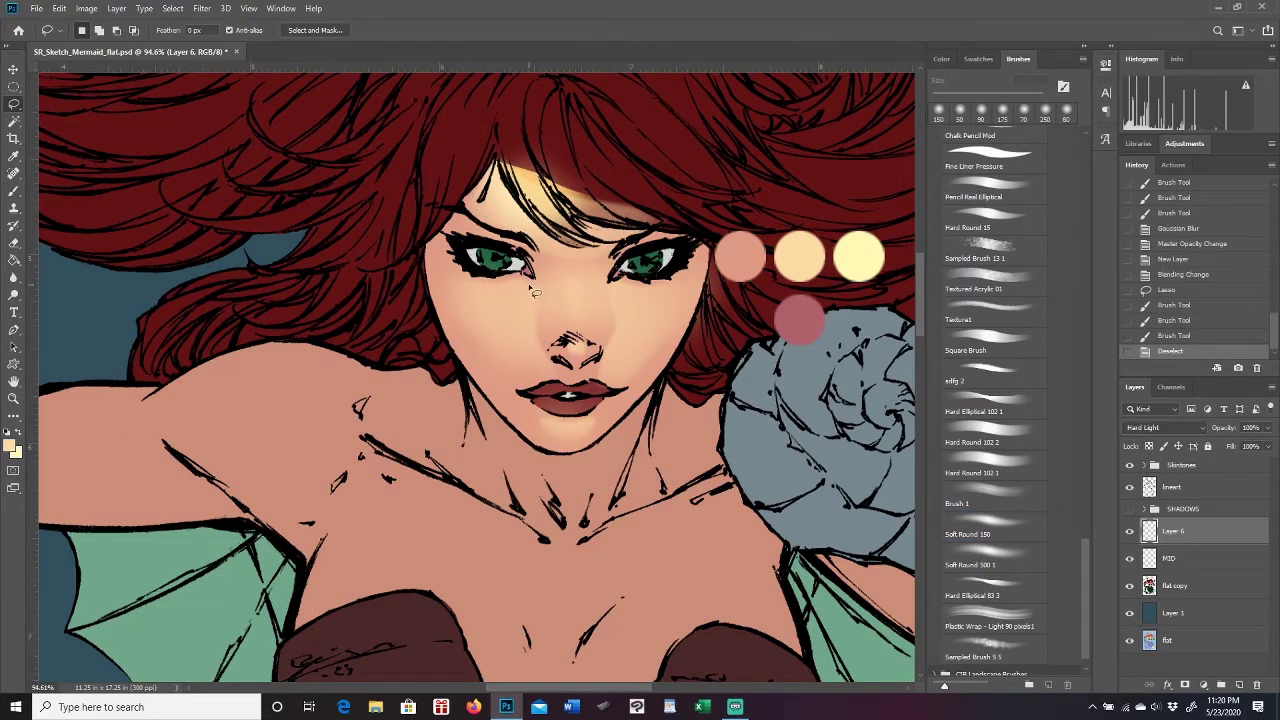
Lasso the left and right cheeks in turn, brush a soft light peach highlight inside each, and deselect.
mouse_move(522, 286)
left_mouse_down()
mouse_move(492, 291)
mouse_move(495, 360)
mouse_move(538, 390)
mouse_move(556, 375)
mouse_move(536, 347)
mouse_move(543, 300)
mouse_move(470, 275)
left_mouse_up()
key("b")
key("l")
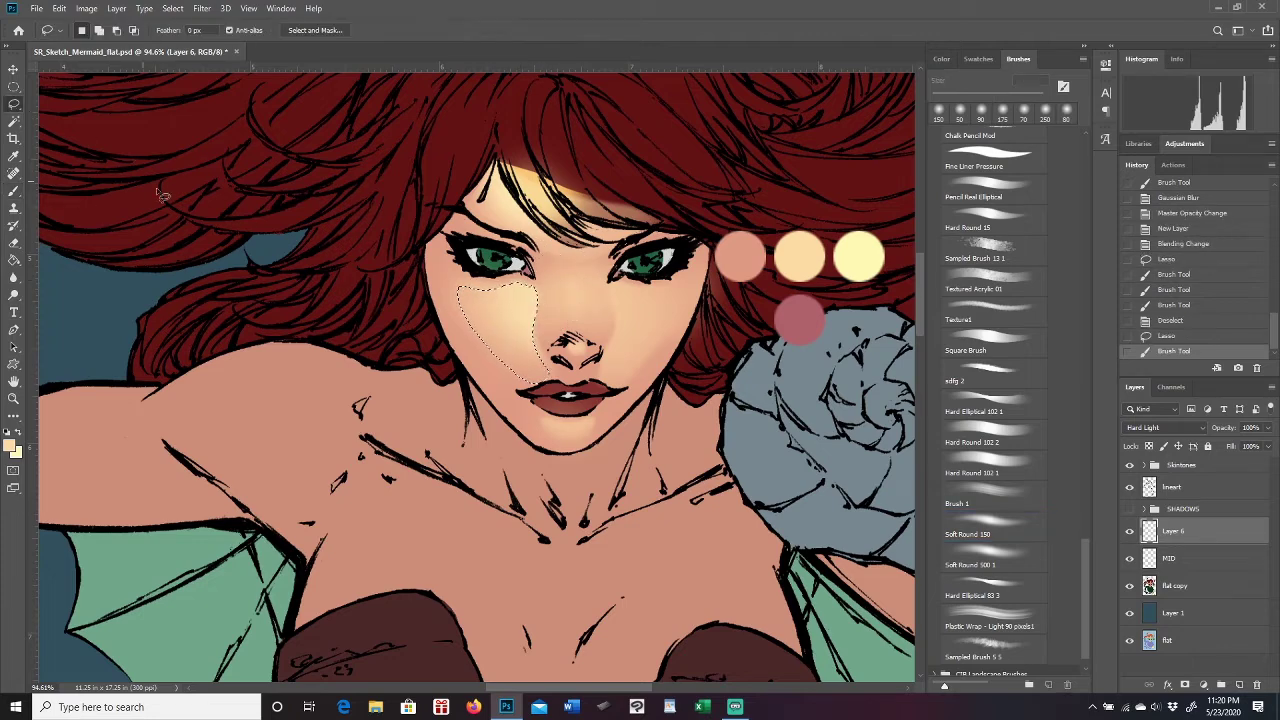
mouse_move(615, 290)
left_mouse_down()
mouse_move(621, 325)
mouse_move(601, 381)
mouse_move(625, 383)
mouse_move(644, 361)
mouse_move(675, 310)
mouse_move(661, 297)
mouse_move(589, 314)
mouse_move(602, 298)
mouse_move(578, 346)
left_mouse_up()
key("b")
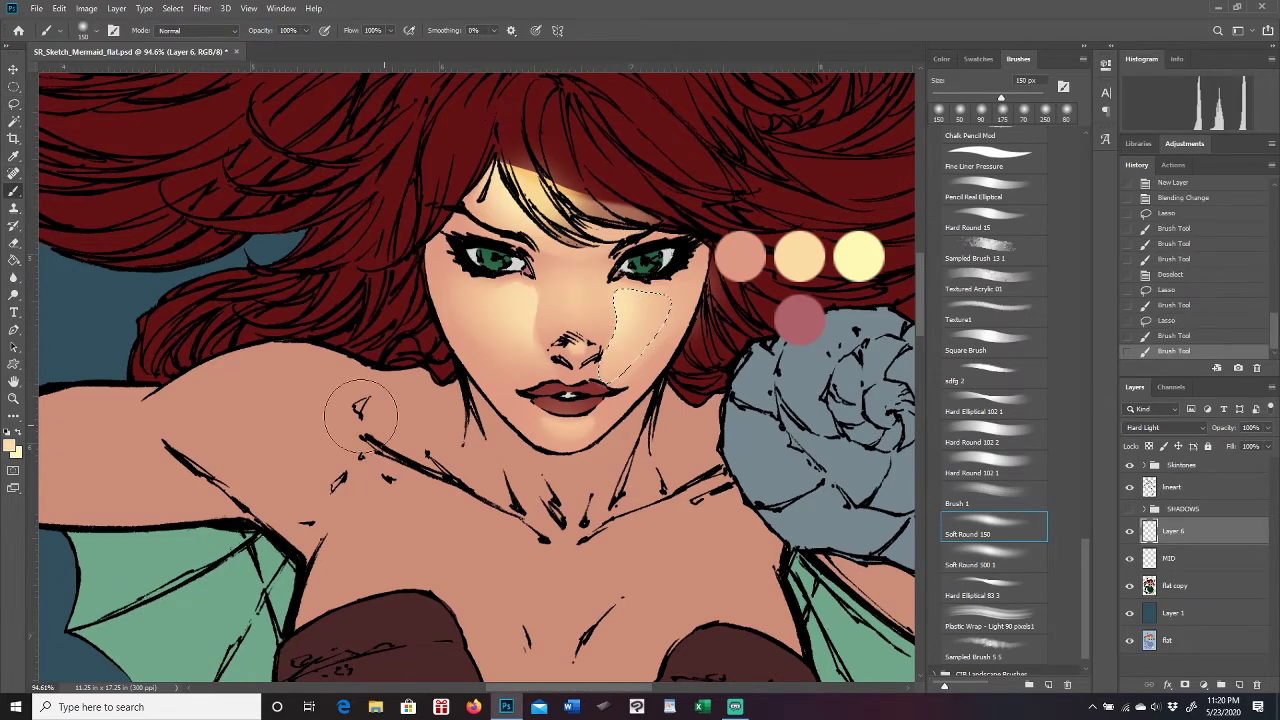
left_click(13, 105)
key("ctrl+d")
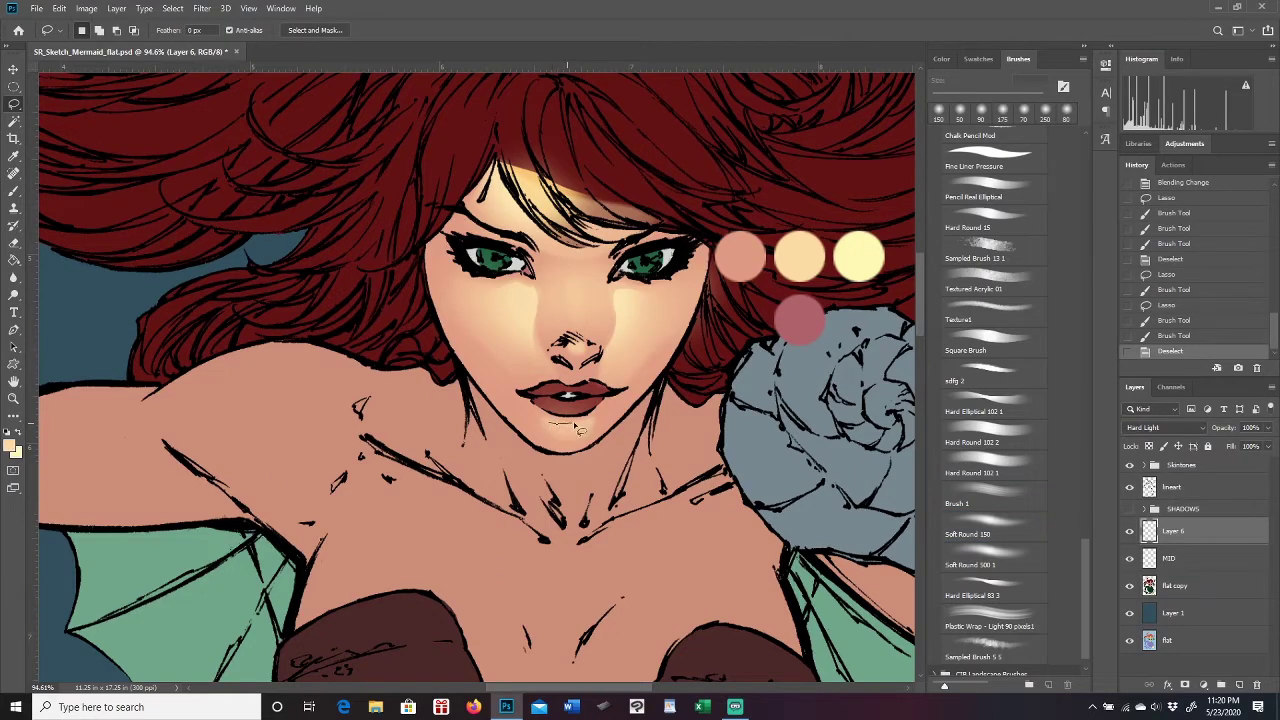
Lasso a small patch on the chin below the lip, brush light peach inside it at 50 px, and deselect.
left_click_drag(578, 428, 586, 430)
key("ctrl+d")
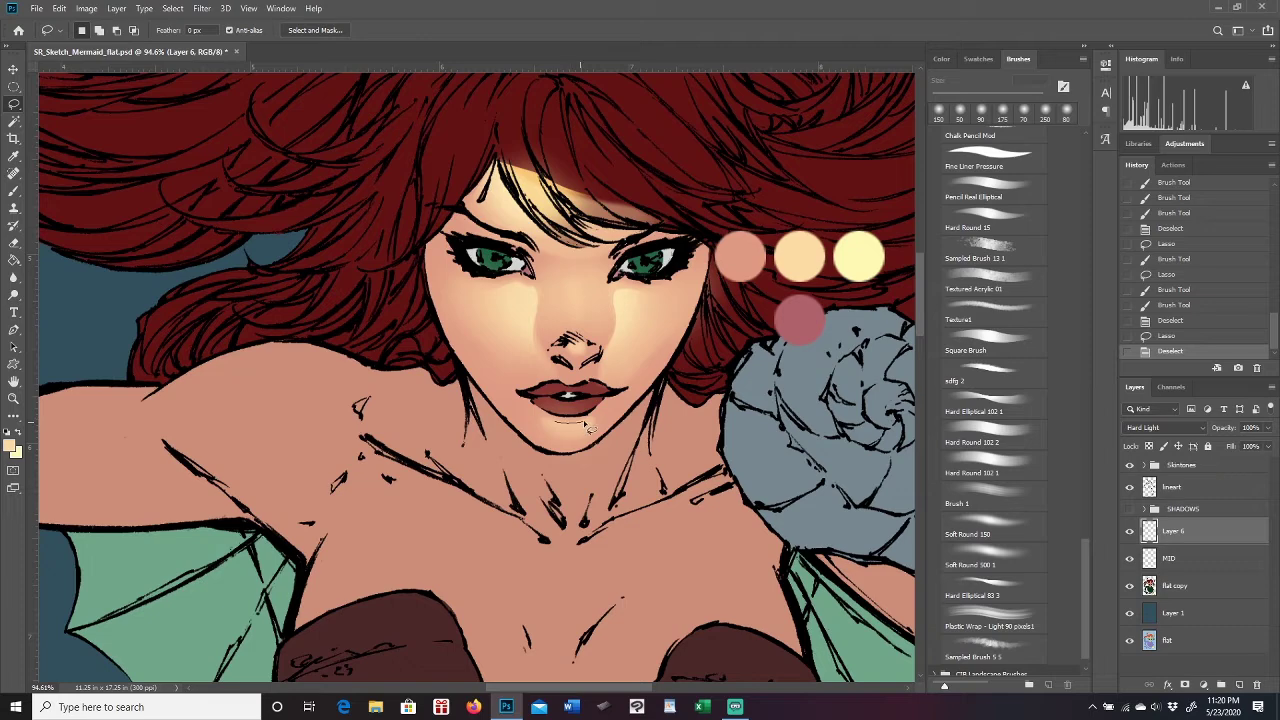
mouse_move(590, 430)
left_mouse_down()
mouse_move(578, 447)
mouse_move(558, 442)
mouse_move(556, 424)
left_mouse_up()
key("b")
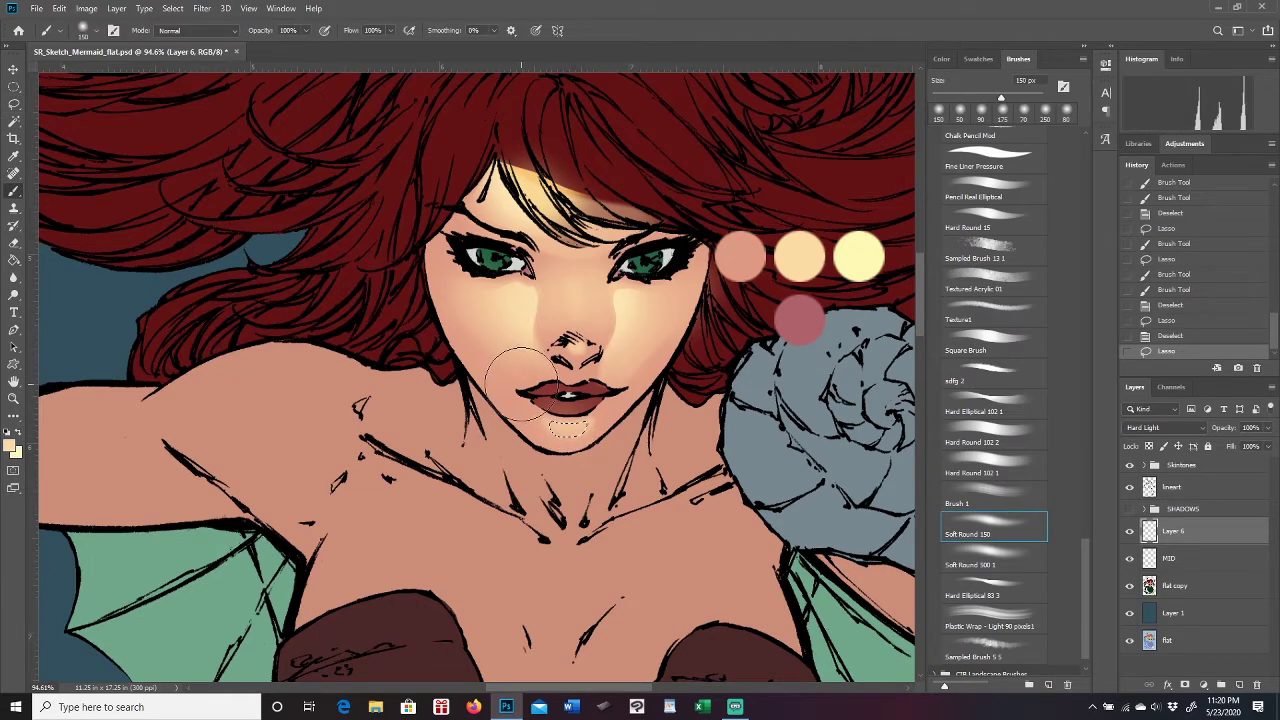
key("bracketleft")
key("bracketleft")
key("bracketleft")
key("bracketleft")
key("bracketleft")
key("bracketleft")
key("bracketleft")
mouse_move(565, 425)
left_mouse_down()
mouse_move(580, 398)
mouse_move(572, 420)
left_mouse_up()
key("ctrl+d")
key("l")
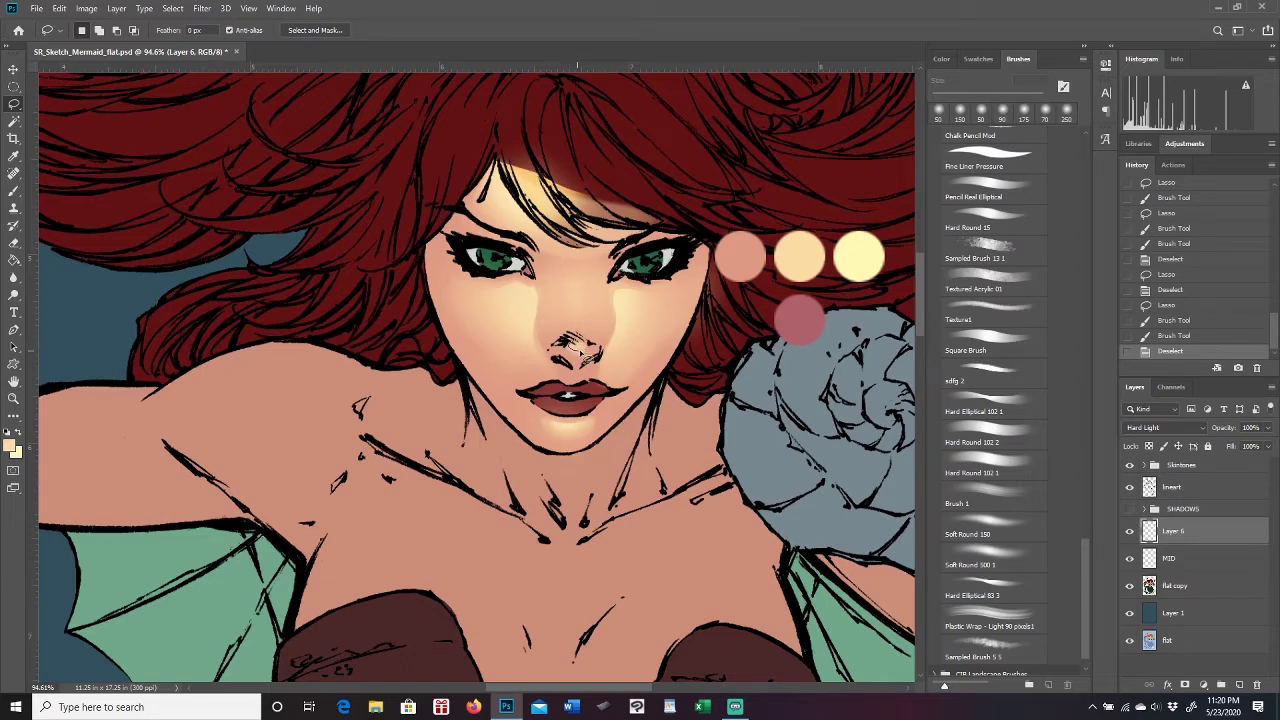
Lasso the nose tip and a thin strip along the bridge, brush light peach at 50 px inside each, and deselect.
left_click_drag(578, 345, 592, 352)
key("b")
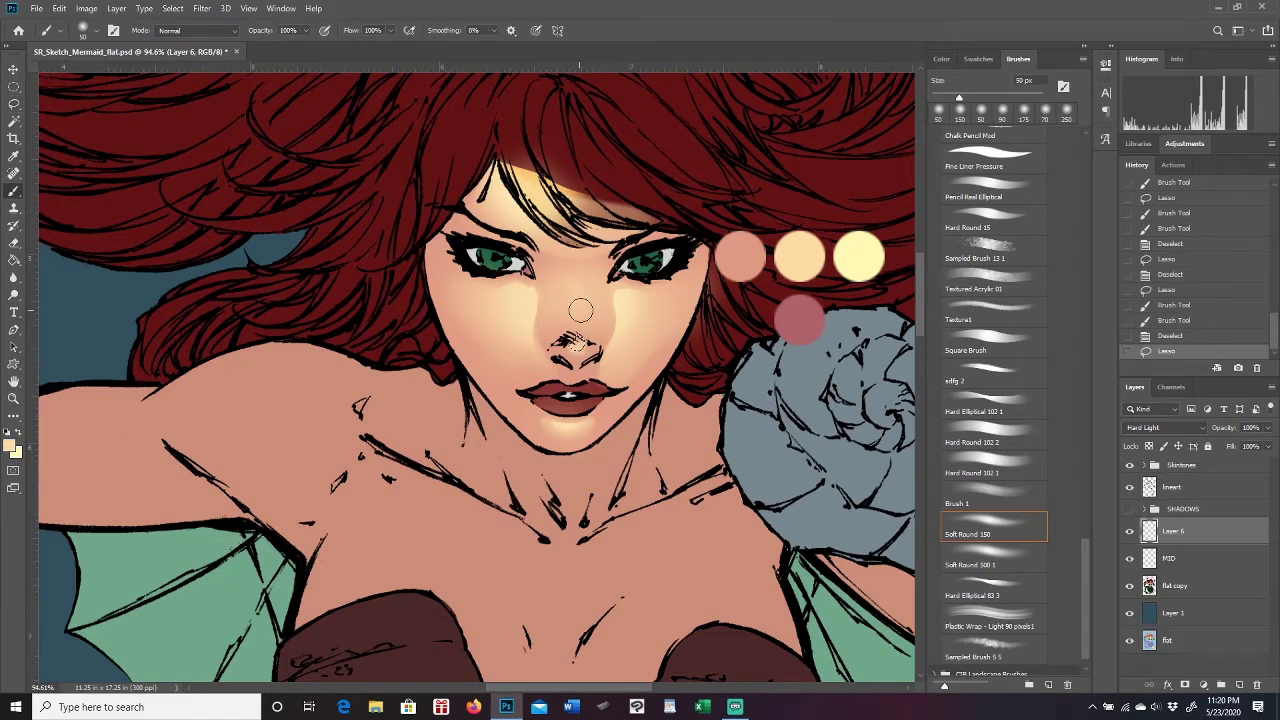
left_click(572, 340)
key("l")
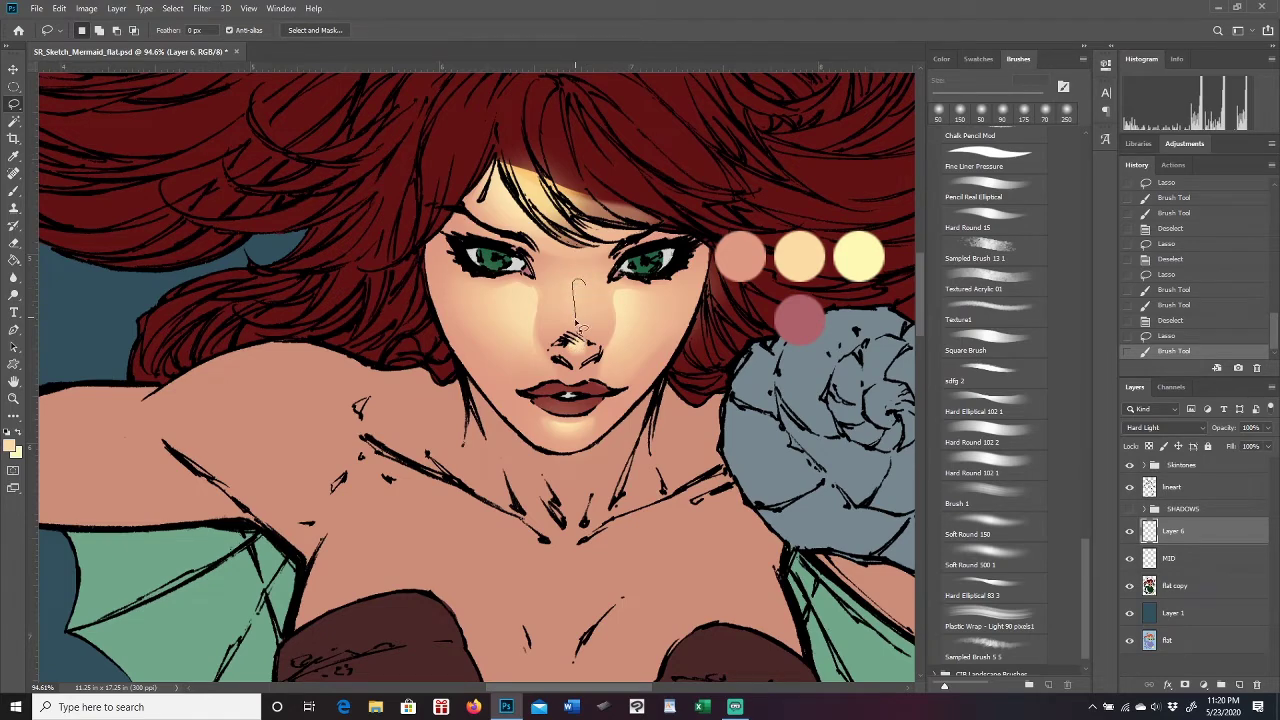
left_click_drag(576, 290, 575, 268)
key("b")
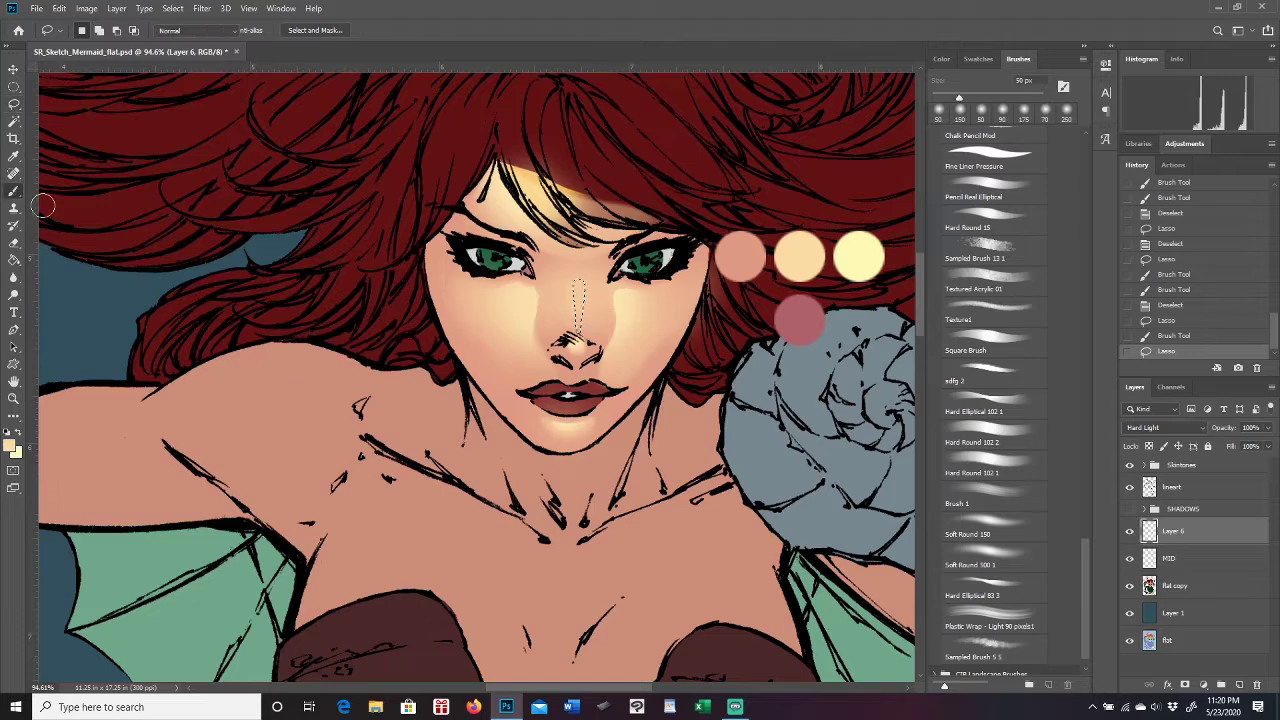
left_click_drag(586, 277, 578, 314)
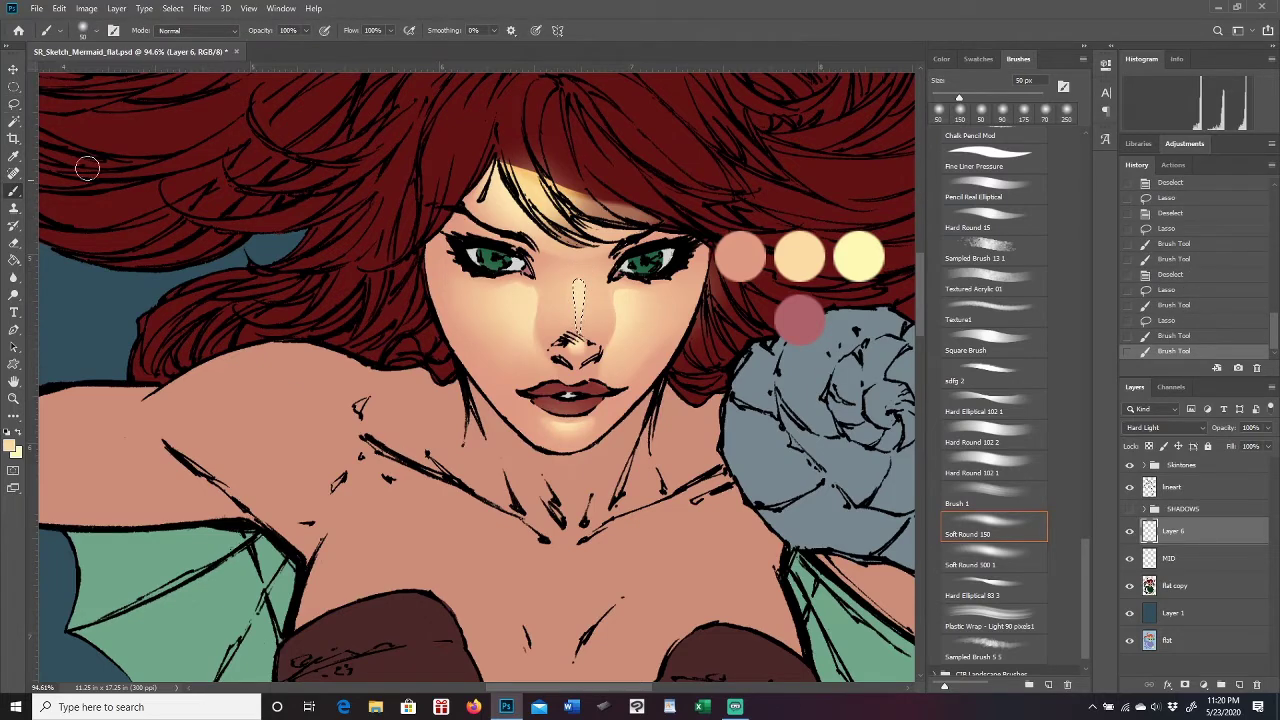
key("l")
key("ctrl+d")
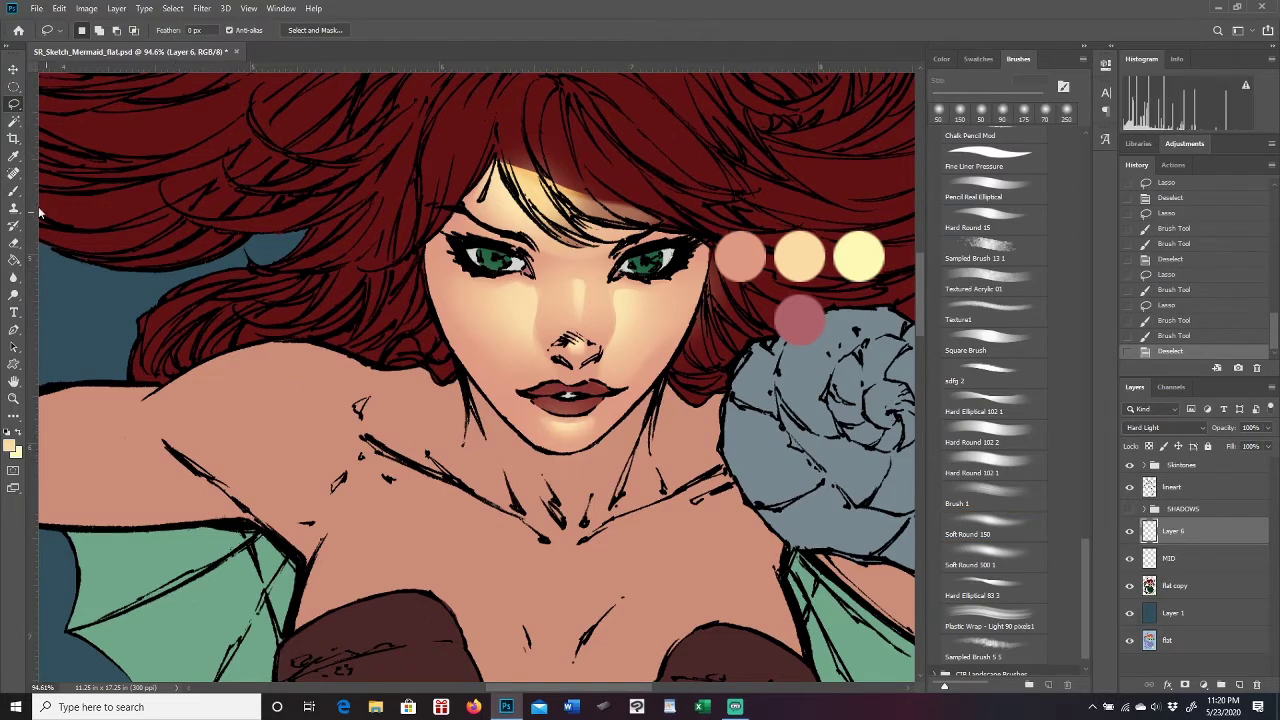
Blend the highlights around the nose and left cheek with the Soft Round 150 brush reduced to 100 px.
key("b")
left_click(1008, 534)
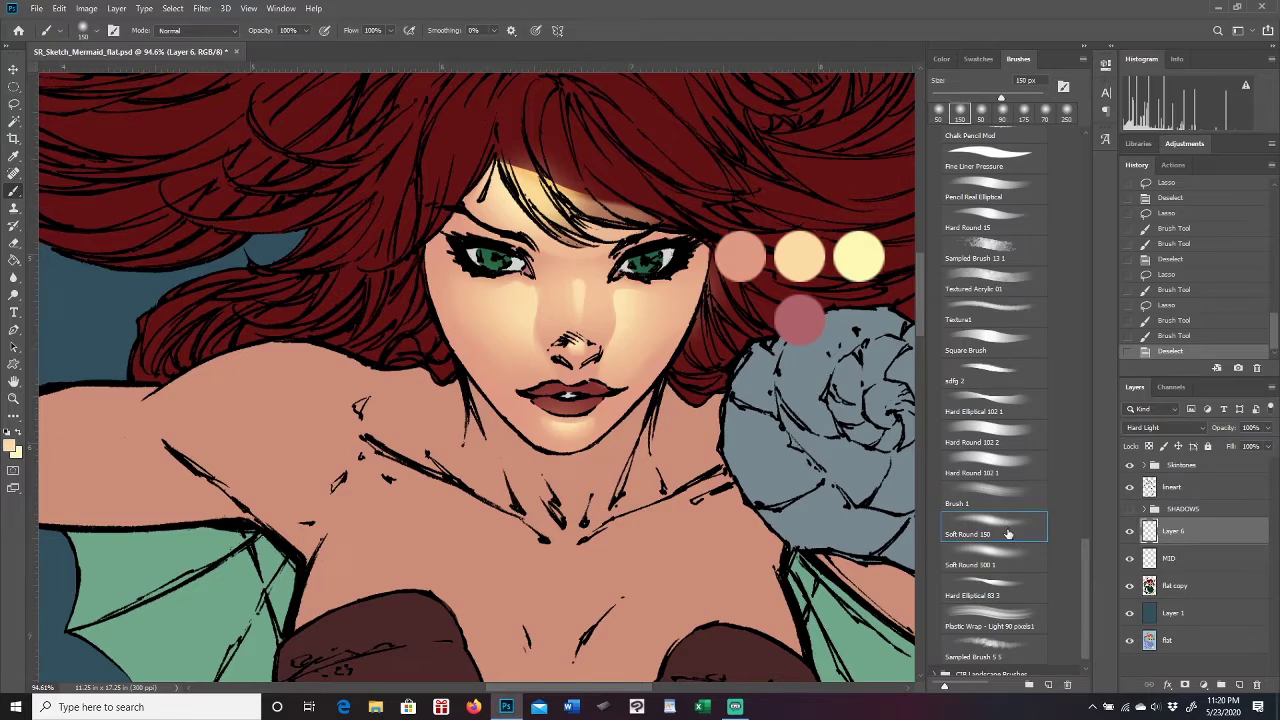
key("bracketleft")
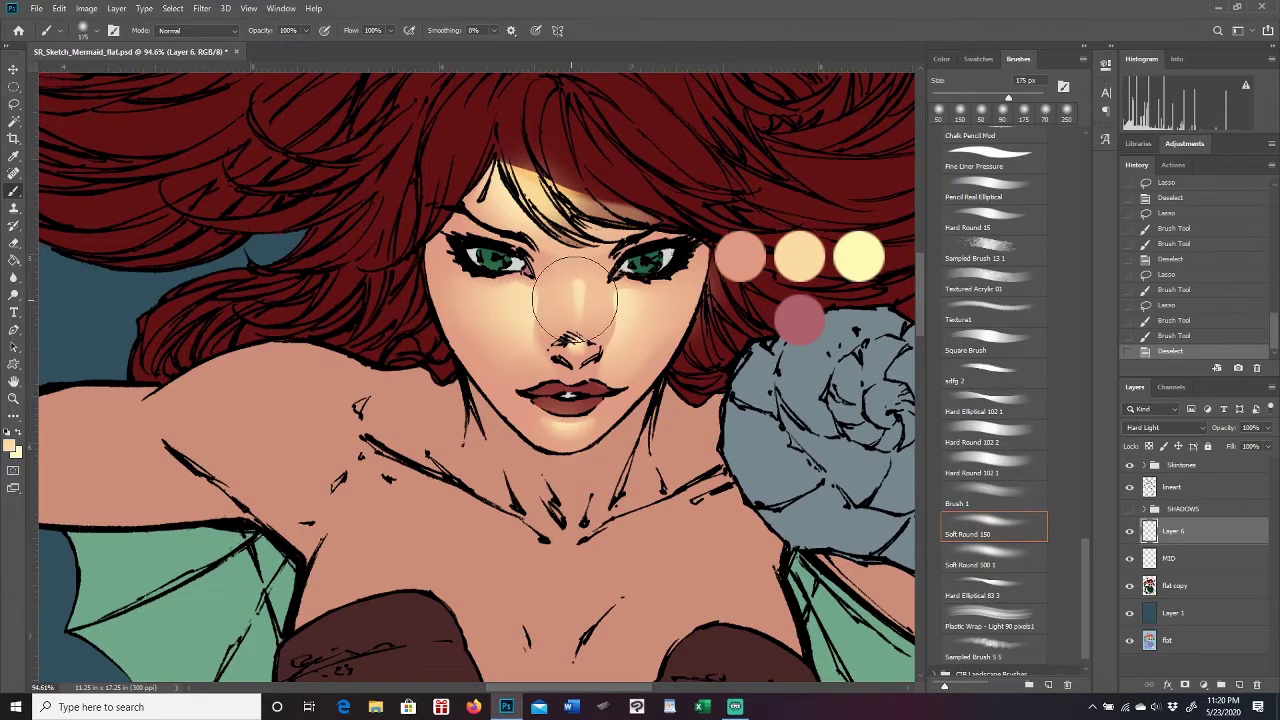
key("bracketleft")
mouse_move(571, 294)
left_mouse_down()
mouse_move(619, 306)
mouse_move(575, 288)
mouse_move(514, 328)
left_mouse_up()
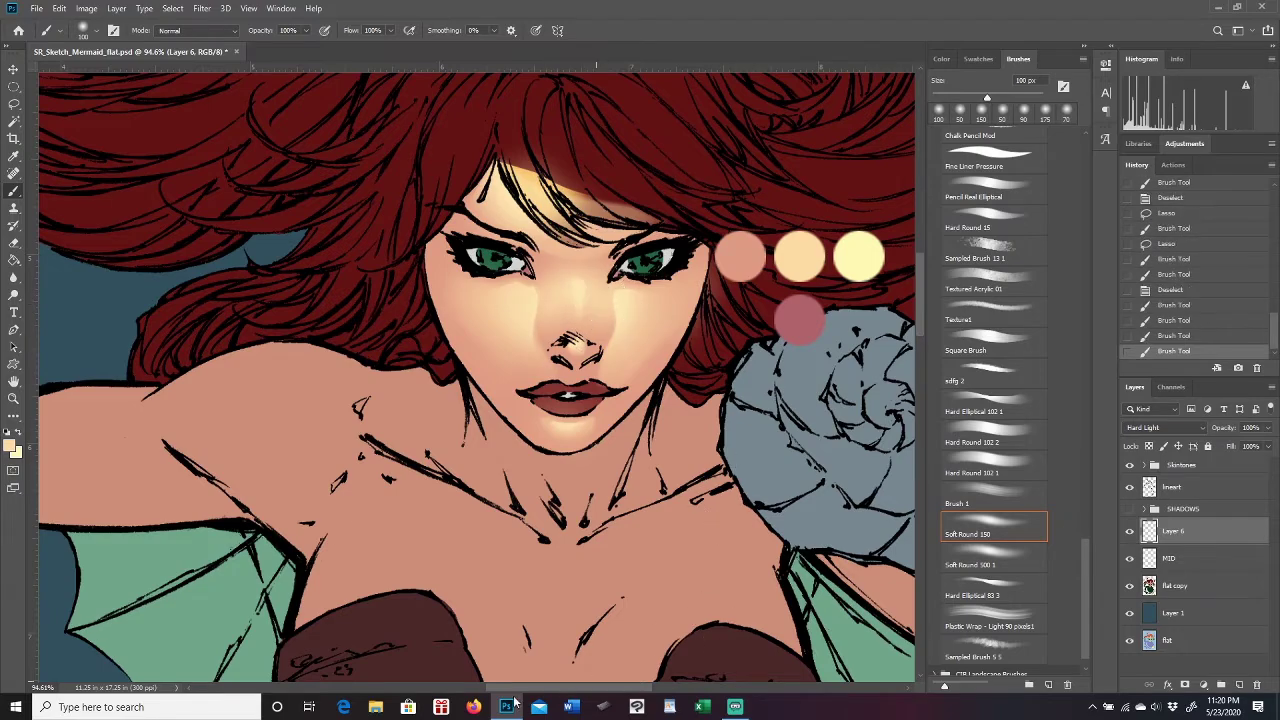
With the Hard Light layer hidden, set the MID layer's opacity to 76% and reselect the Hard Light layer.
left_click(13, 398)
key("ctrl+0")
left_click_drag(690, 460, 769, 441)
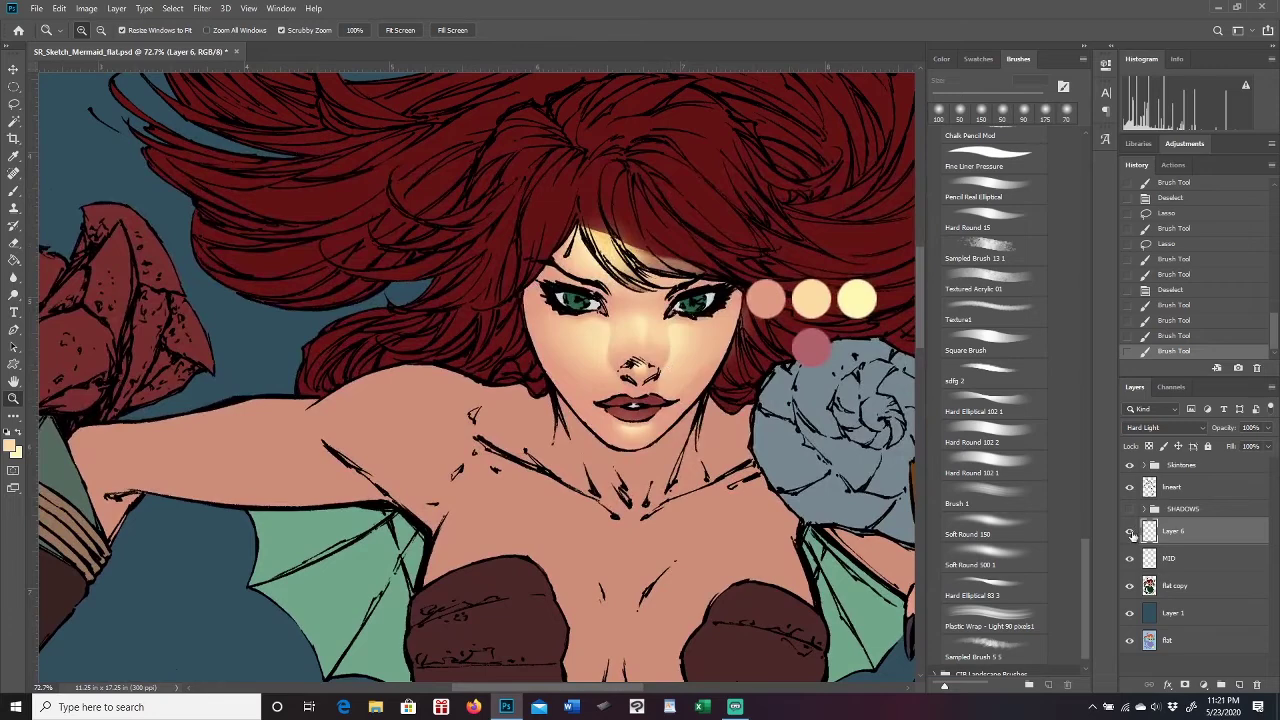
left_click(1131, 532)
left_click(1183, 560)
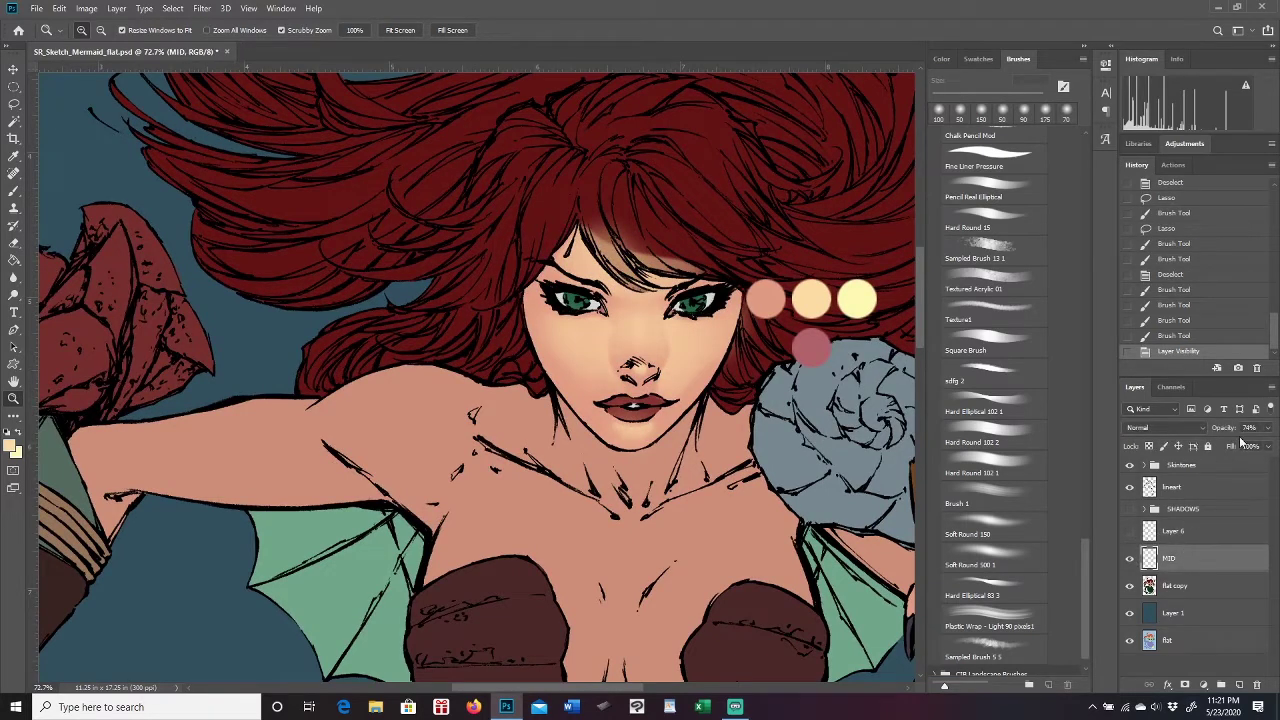
type("76")
key("Return")
left_click(1190, 533)
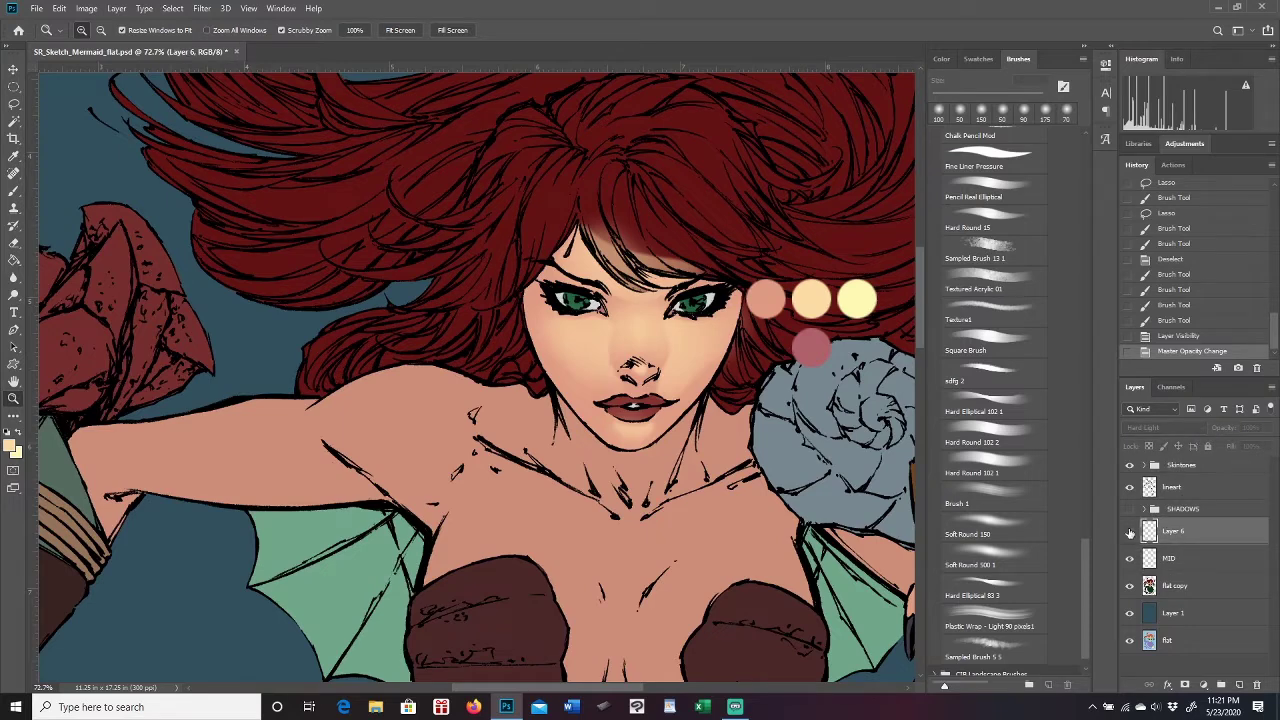
Show the Hard Light layer again and compare the face with the MID layer hidden and shown.
left_click(1131, 533)
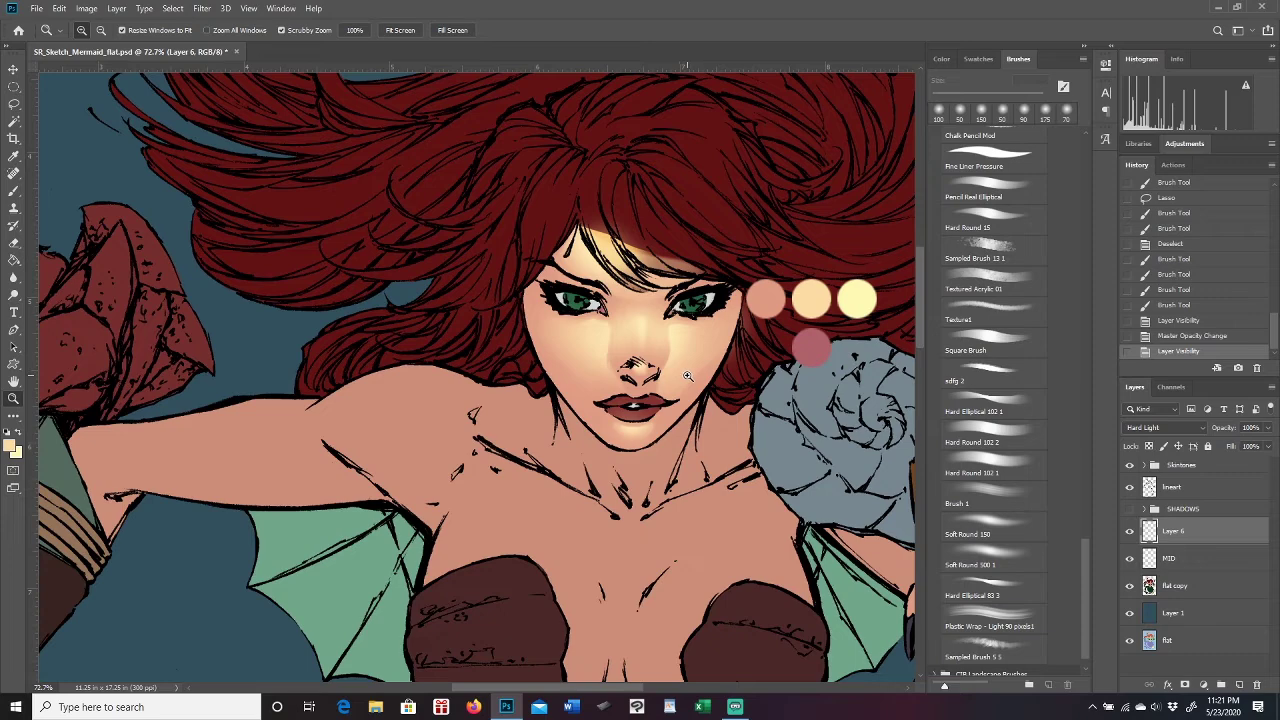
left_click(1131, 560)
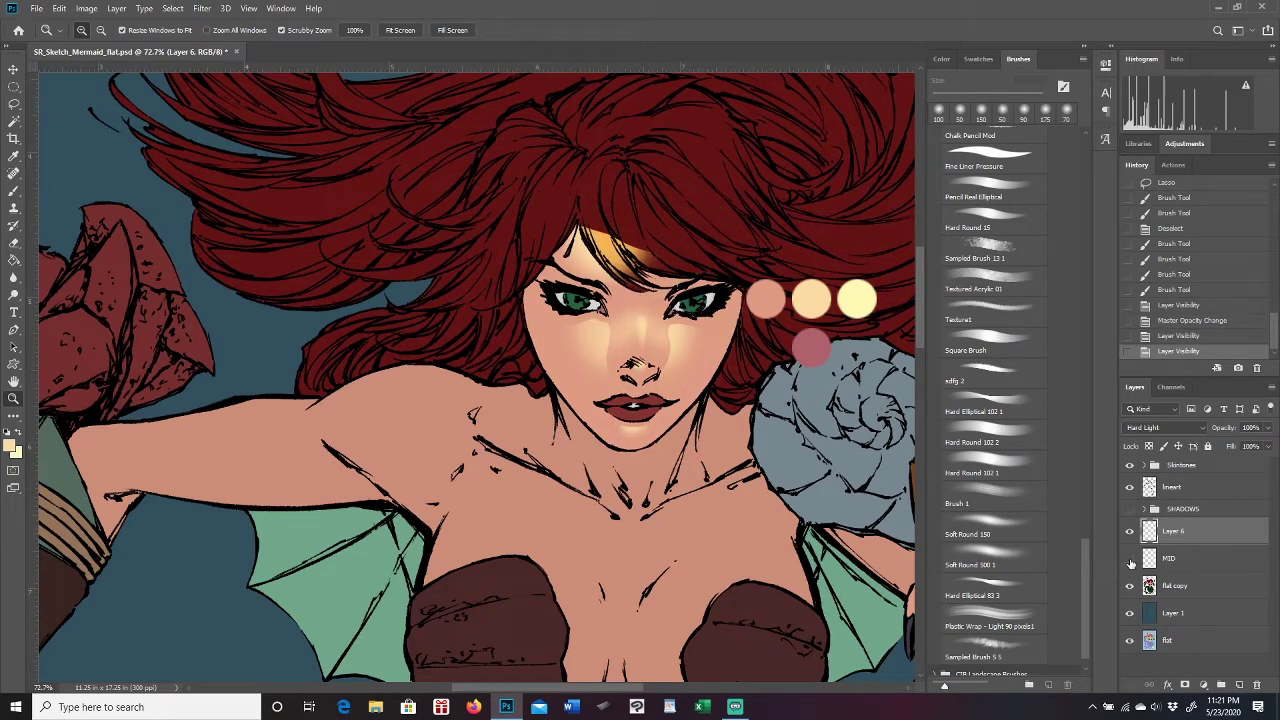
left_click(1131, 560)
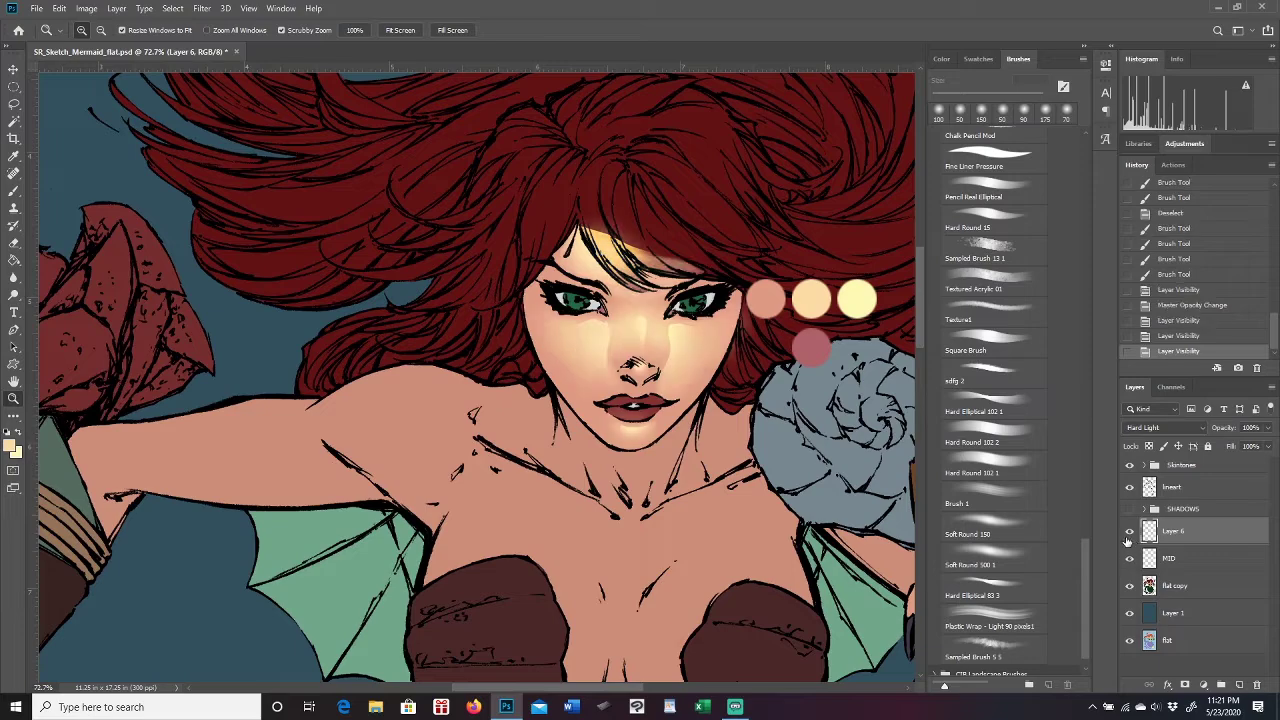
Soften the face highlights on Layer 6 with a Gaussian Blur, using a slightly reduced radius.
left_click_drag(684, 331, 562, 333)
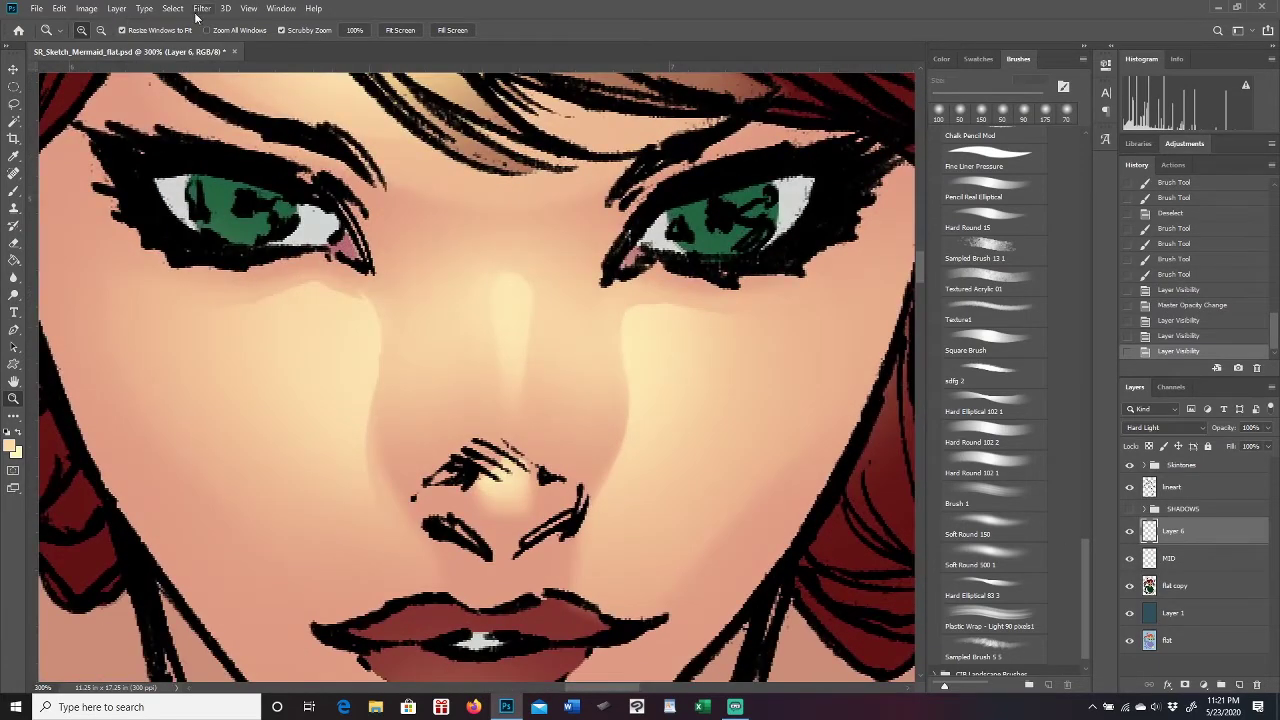
left_click(201, 8)
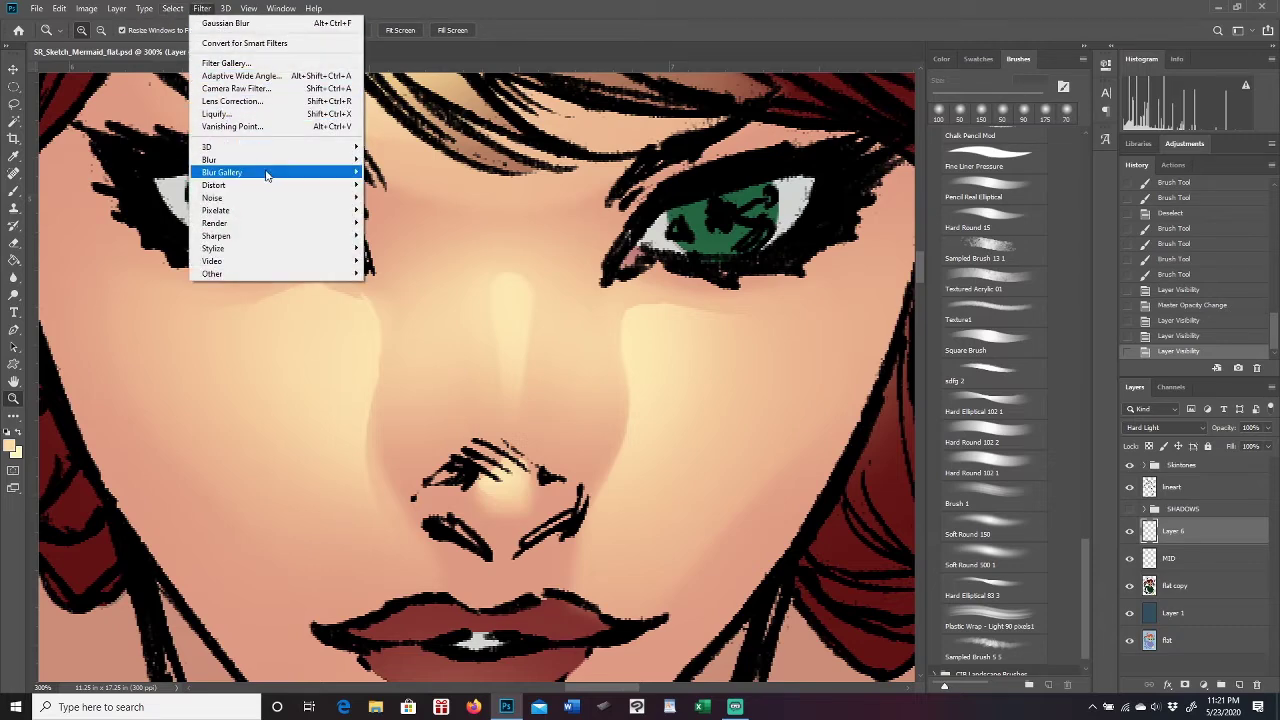
mouse_move(230, 160)
left_click(395, 210)
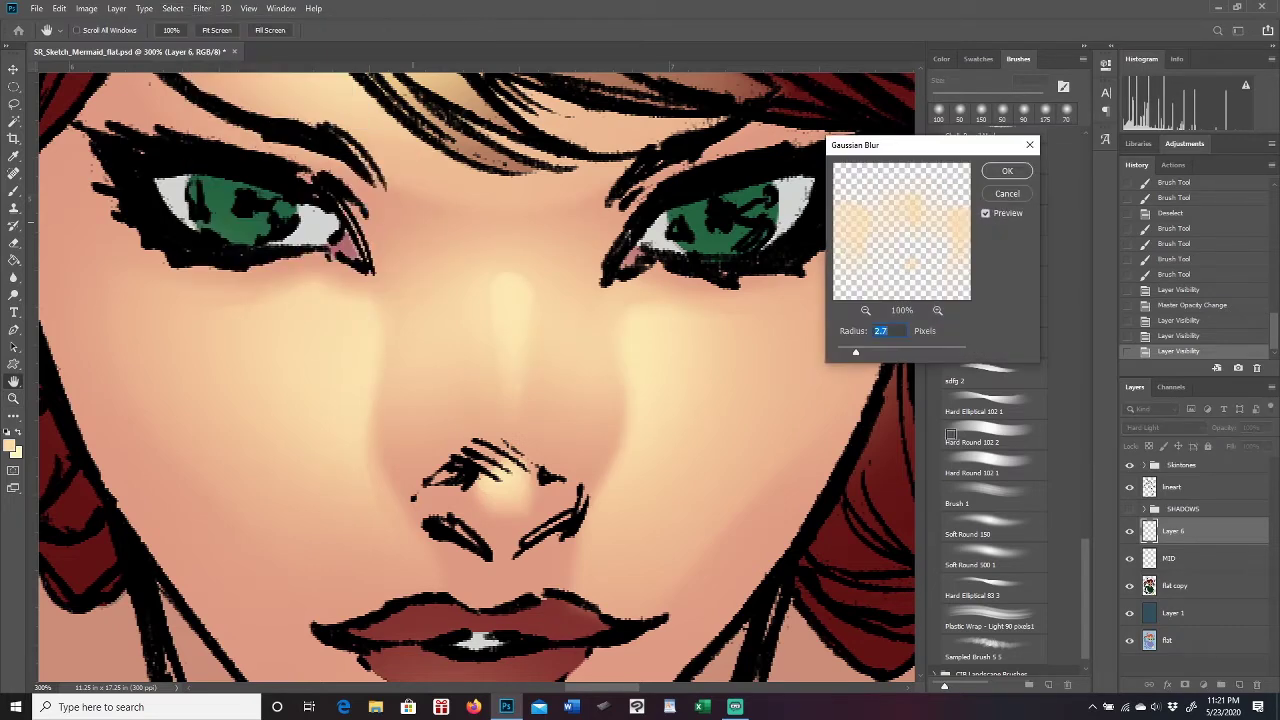
left_click_drag(856, 354, 844, 356)
left_click(1006, 171)
left_click(13, 398)
left_click_drag(700, 387, 776, 384)
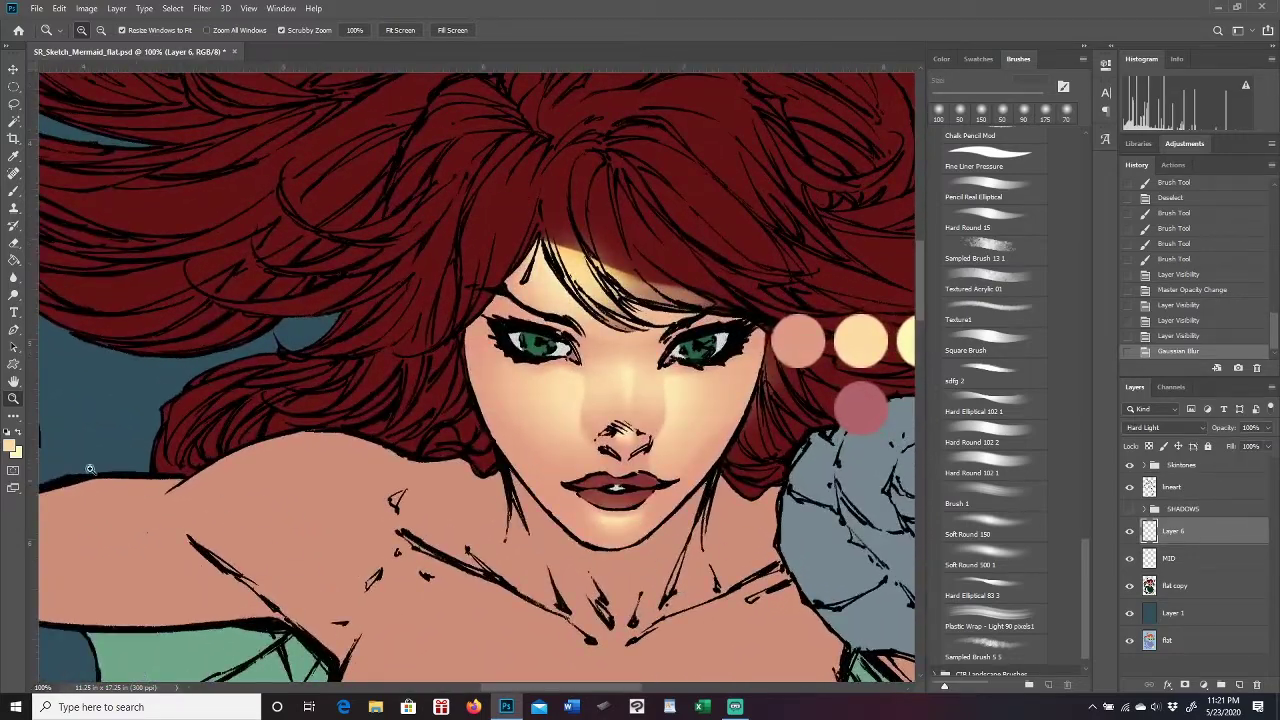
Swap the foreground and background colours, move the SHADOWS group directly beneath the MID layer, and make it visible.
left_click(20, 432)
left_click_drag(1200, 513, 1210, 571)
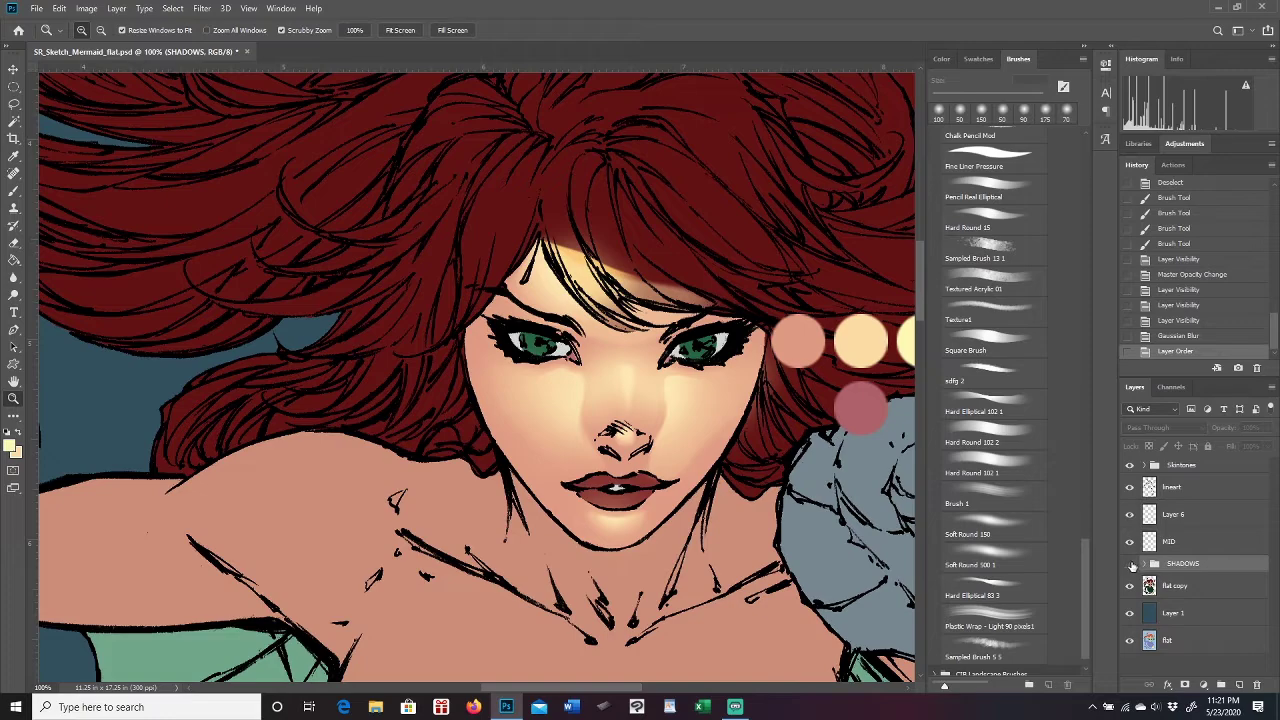
left_click(1130, 564)
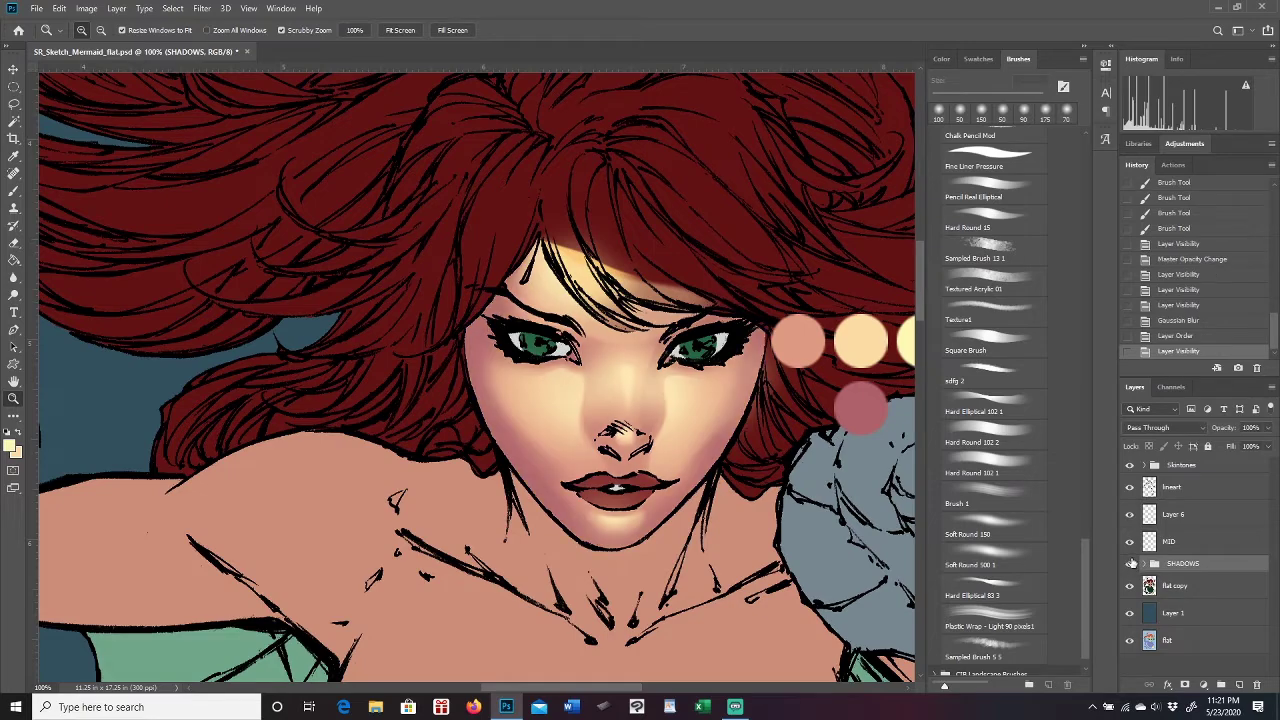
Examine the combined shadow, midtone and highlight shading on the face, both within the whole figure and up close.
left_click_drag(749, 451, 657, 423)
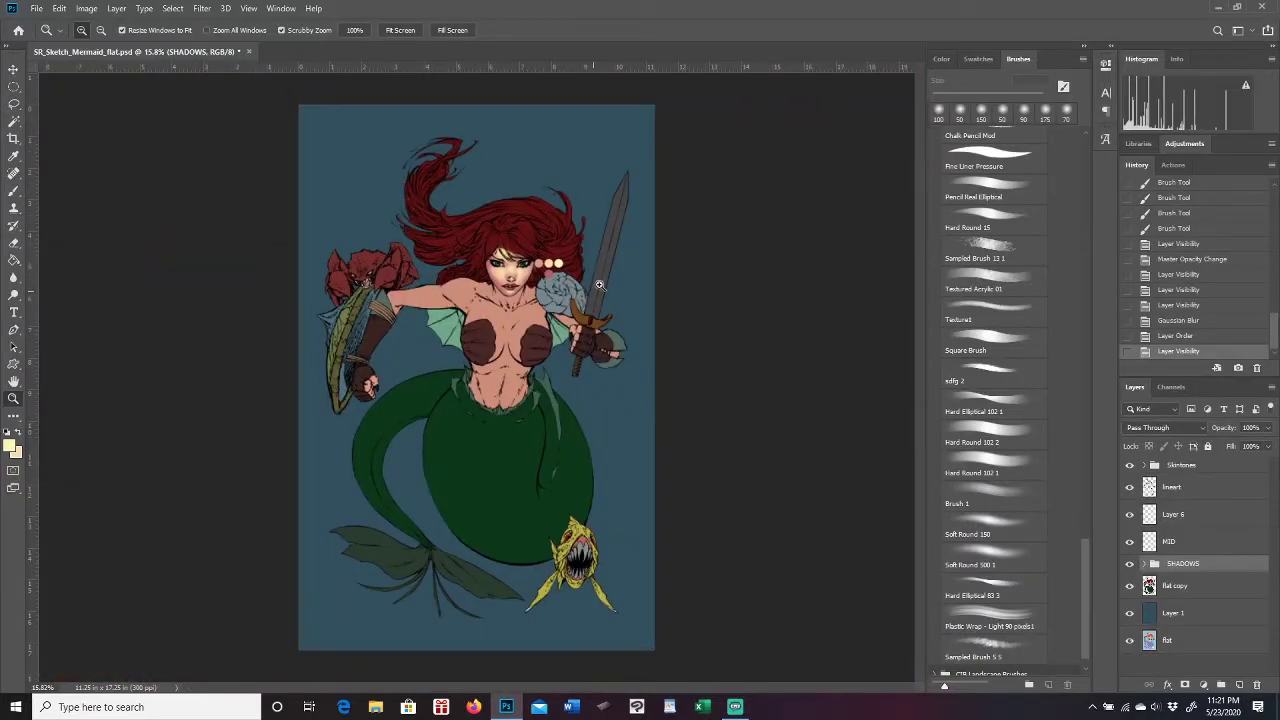
left_click_drag(518, 268, 613, 255)
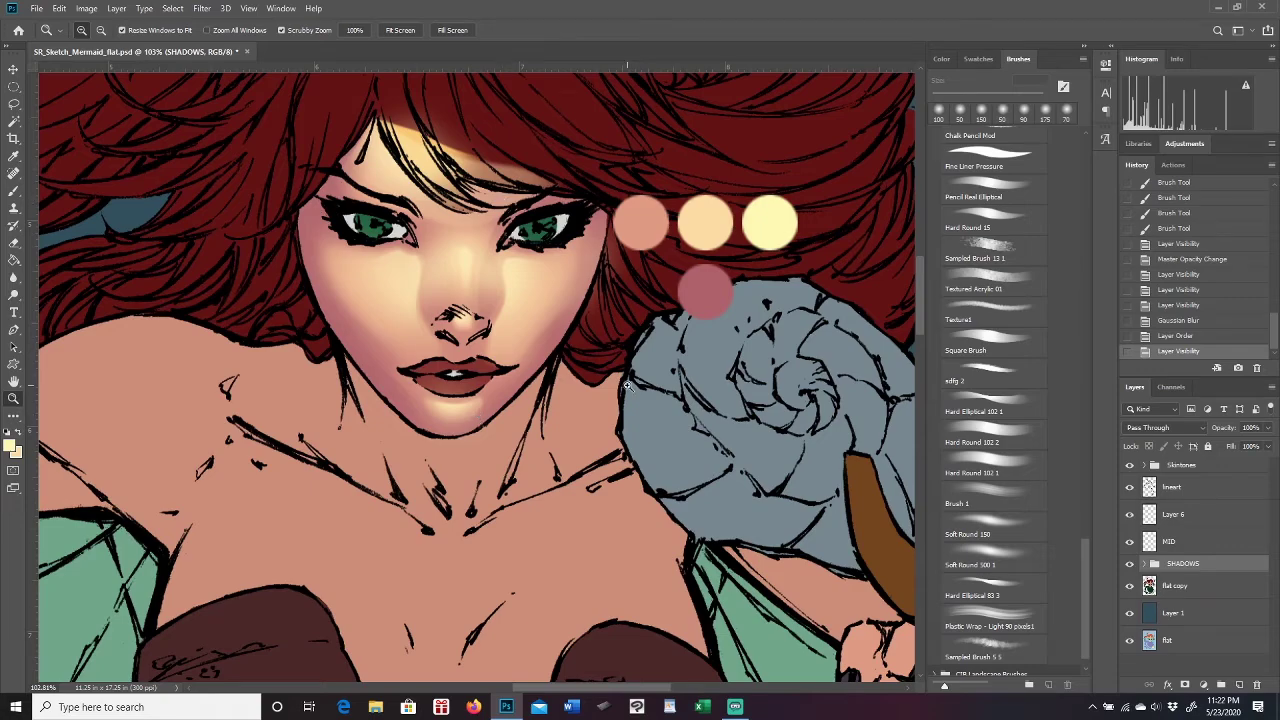
left_click_drag(550, 326, 575, 333)
left_click_drag(493, 299, 473, 374)
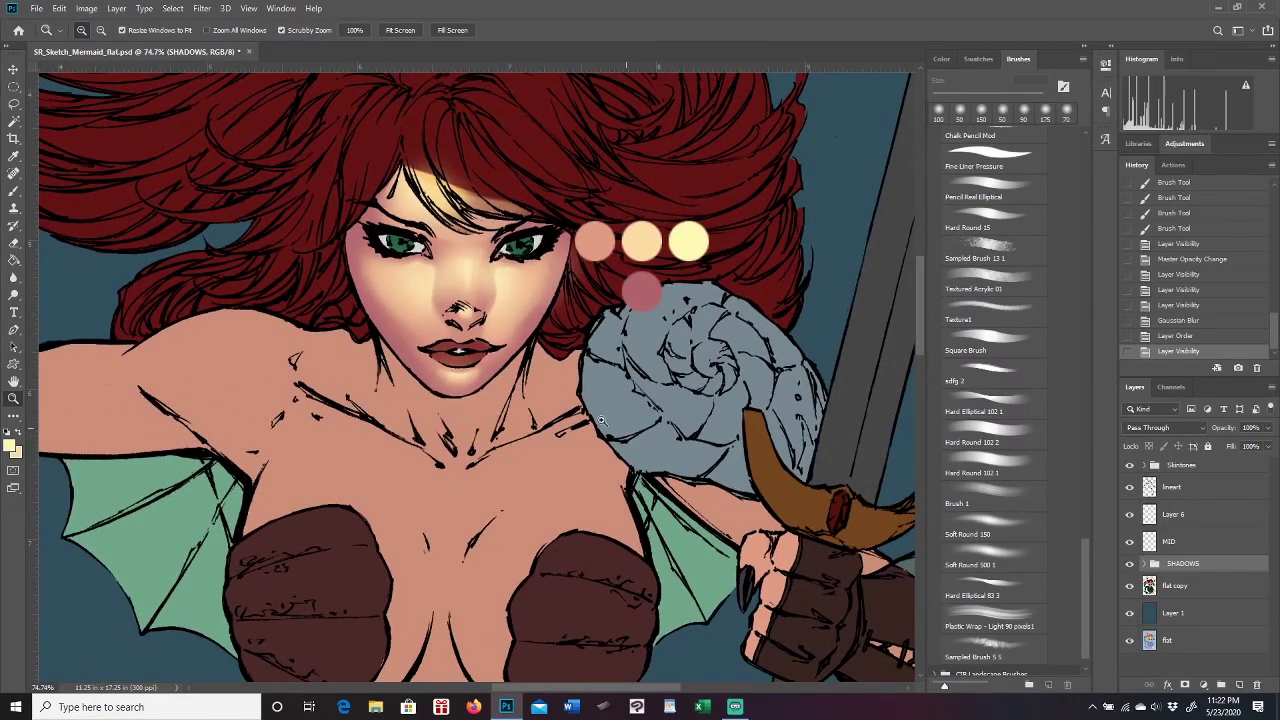
left_click_drag(514, 304, 445, 325)
left_click_drag(537, 327, 632, 232)
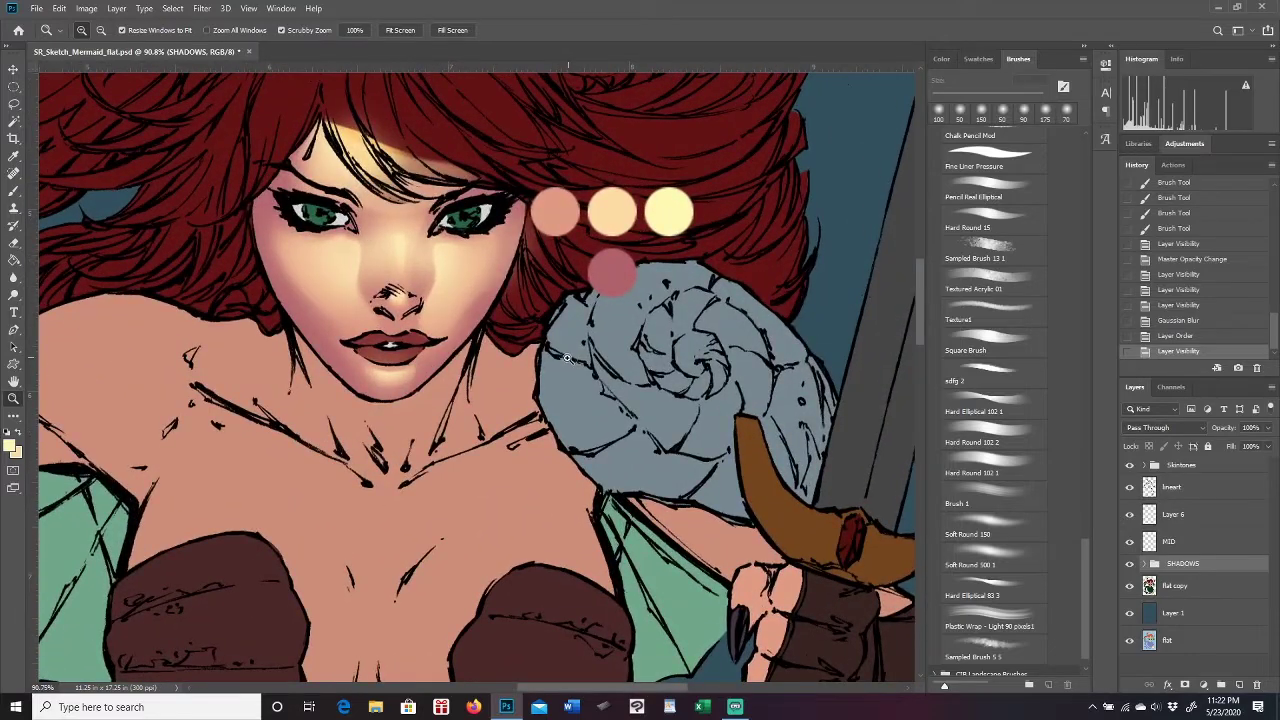
left_click_drag(490, 264, 581, 329)
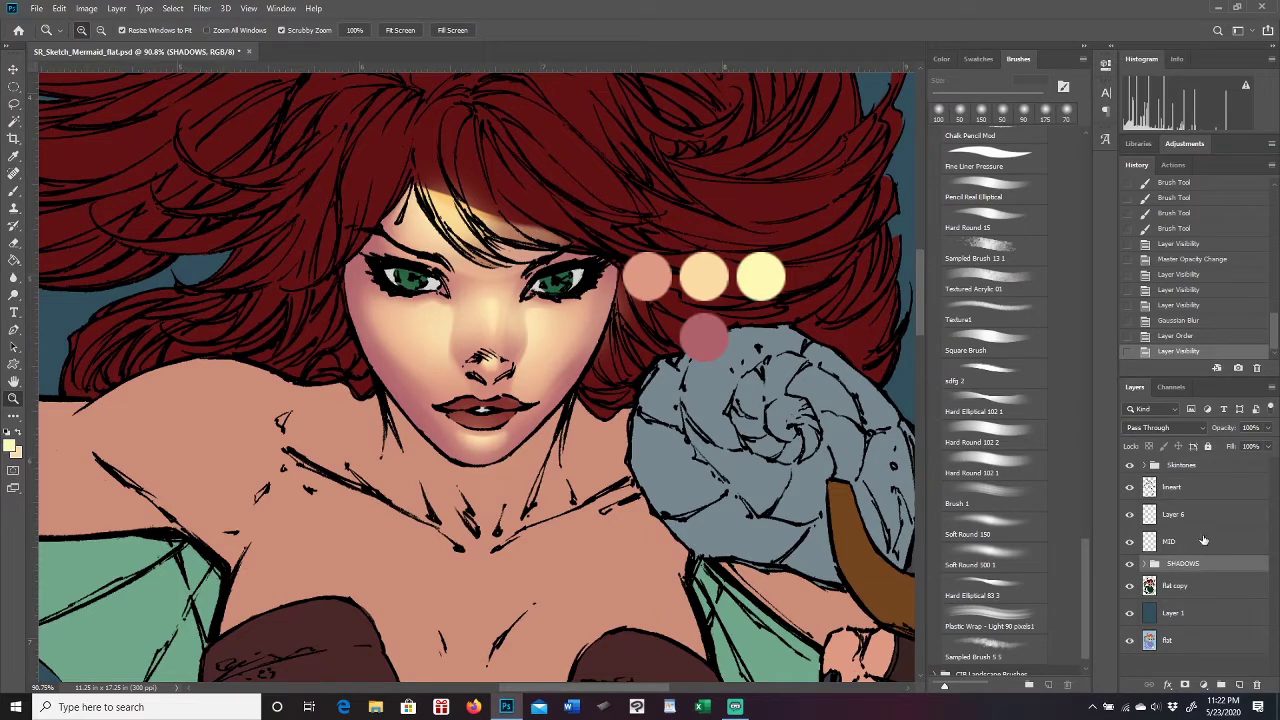
Select the face's flat skin colour on the flat copy layer with the Magic Wand and invert the selection.
left_click(1181, 587)
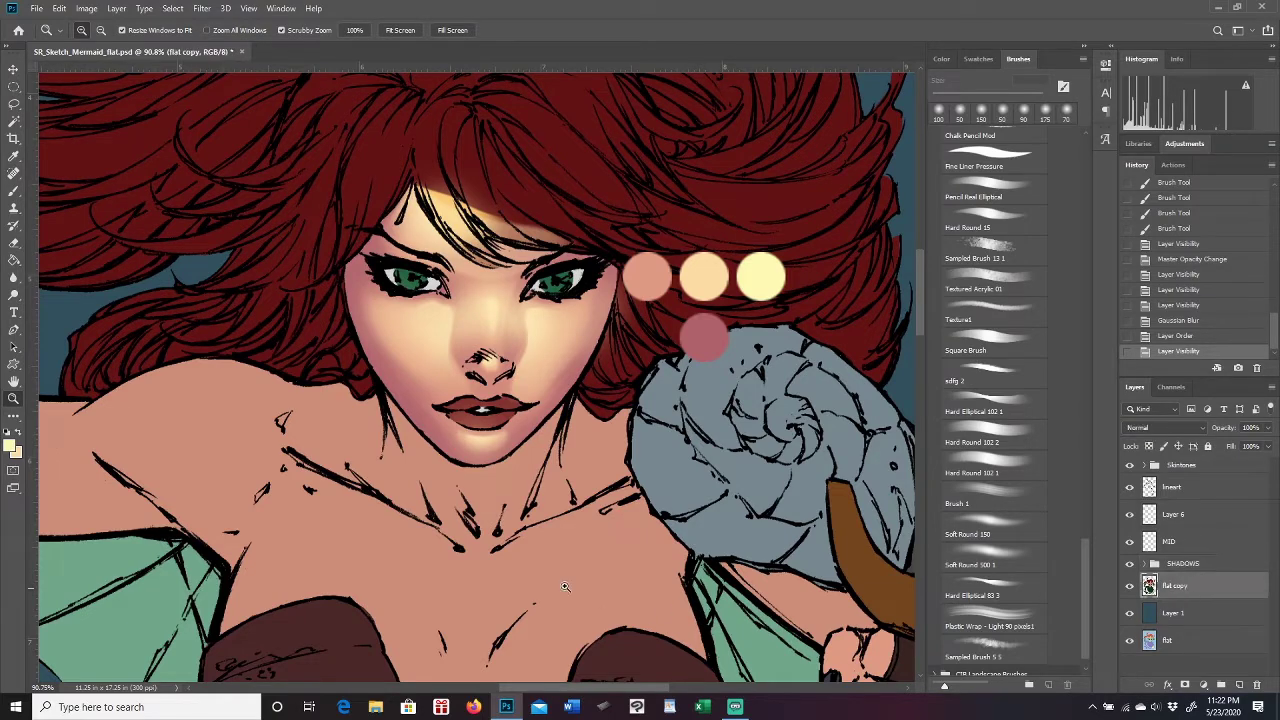
left_click(14, 120)
left_click(562, 327)
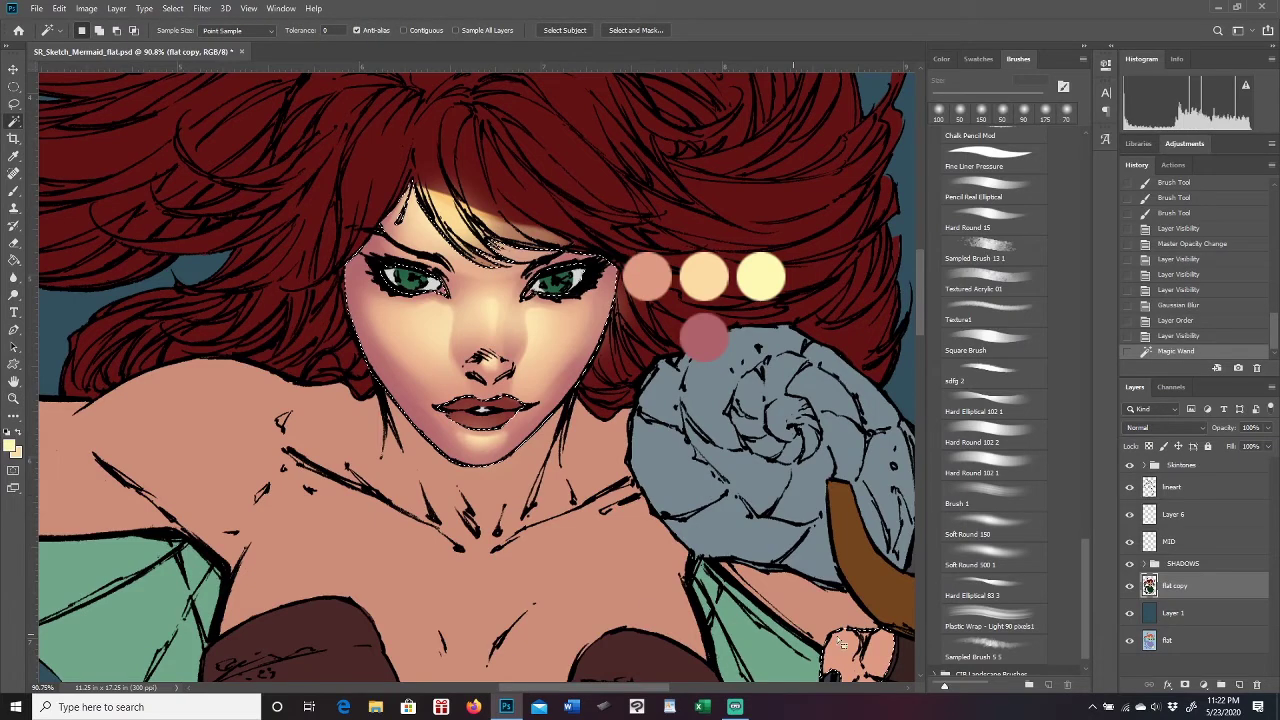
left_click(173, 9)
left_click(184, 61)
Clear the paint spilling outside the face from the MID layer and Layer 6, and deselect.
left_click(1187, 544)
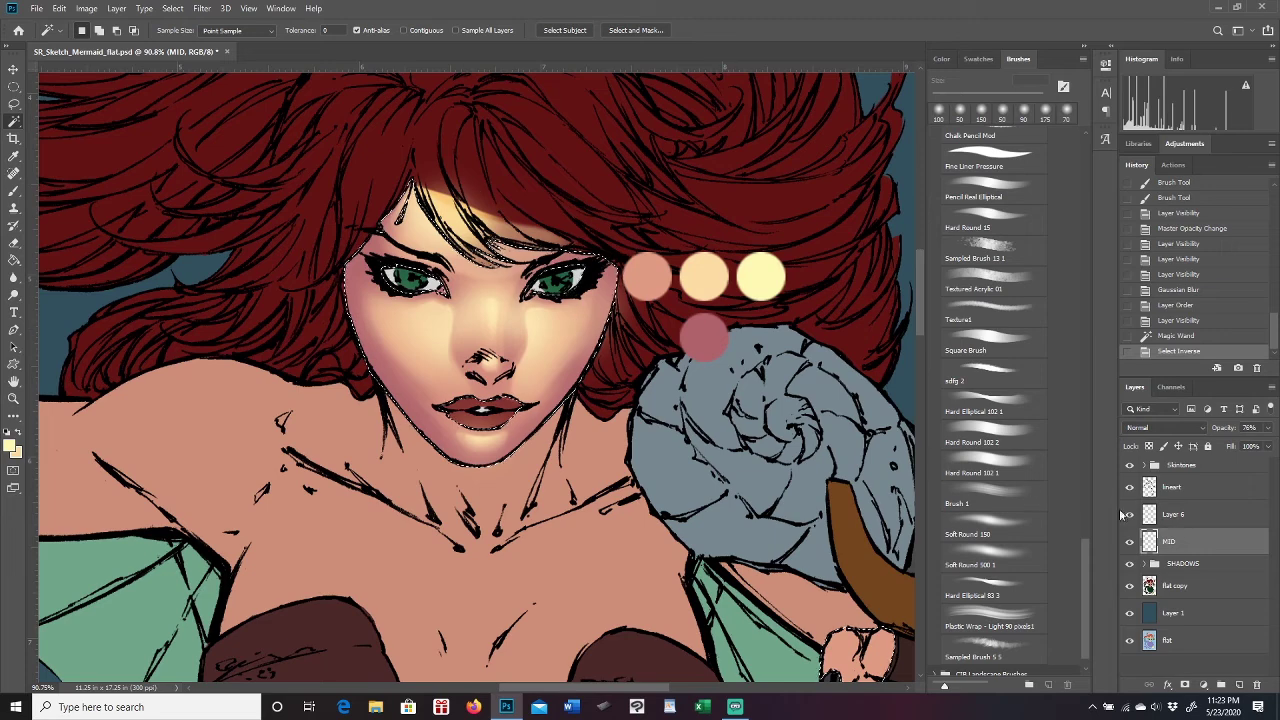
key("Delete")
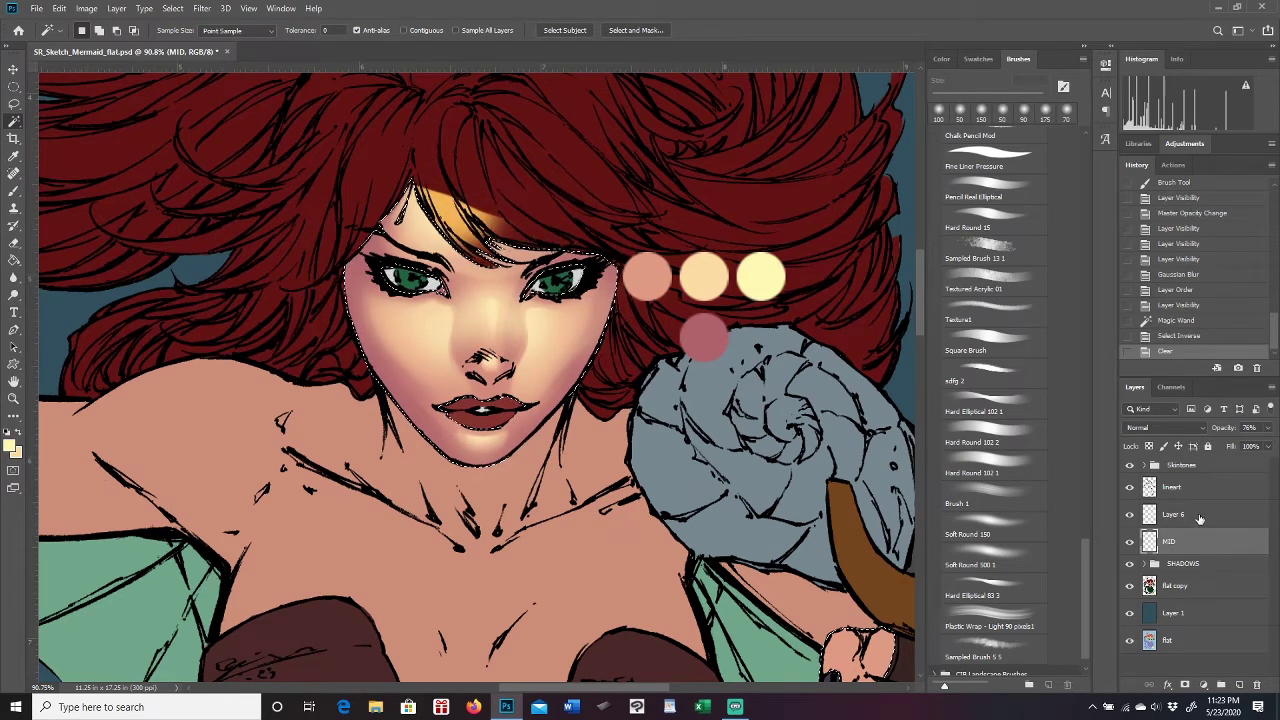
left_click(1205, 514)
key("Delete")
key("l")
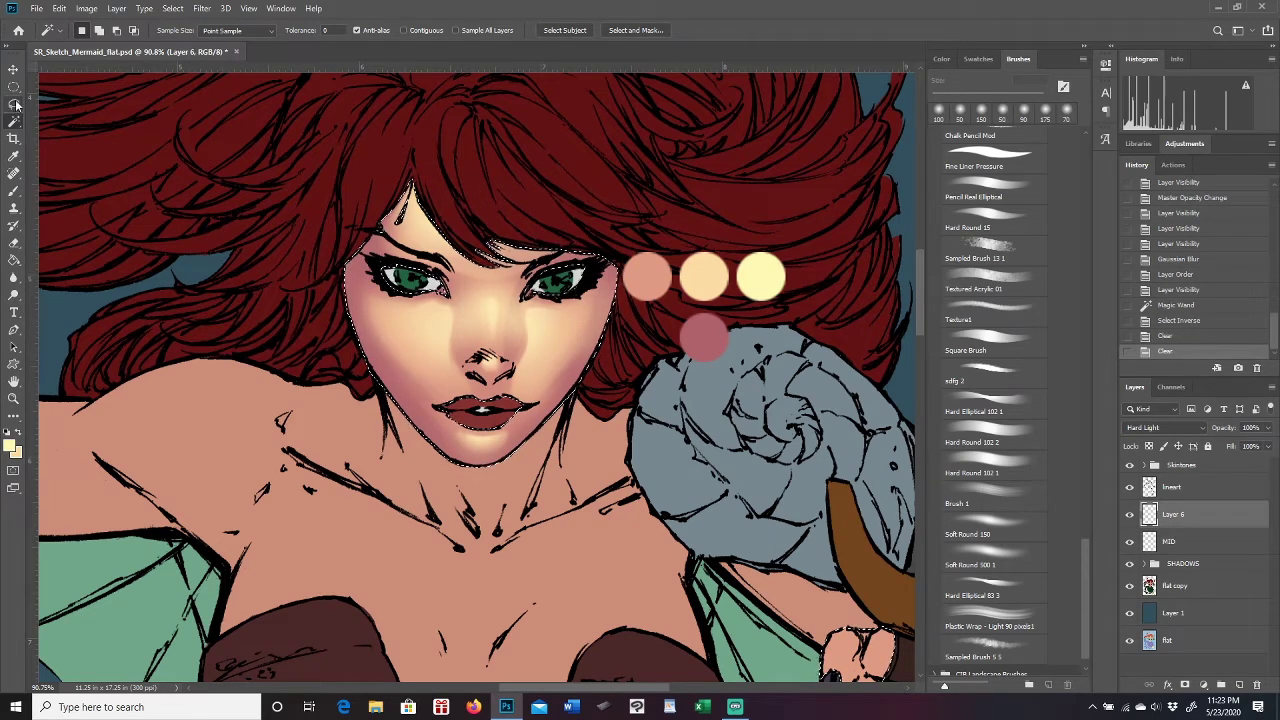
key("ctrl+d")
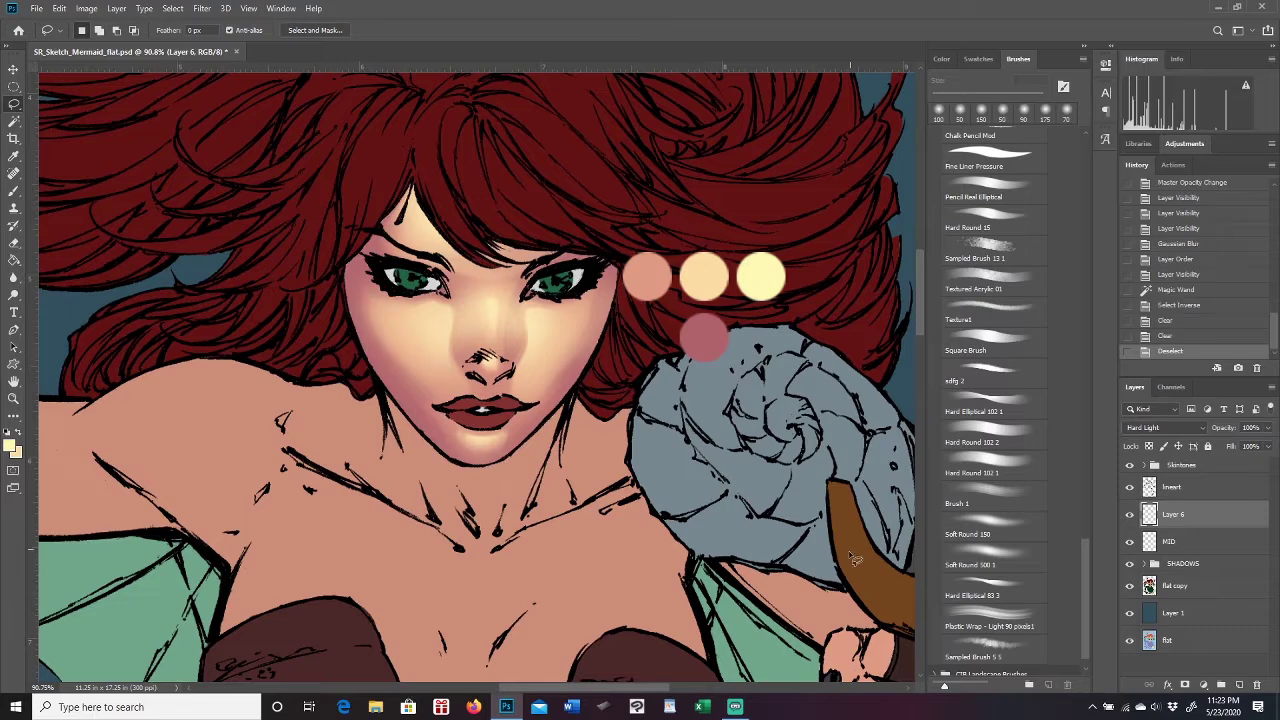
Combine Layer 6 and the MID layer into a new layer group.
left_click(1190, 541, "shift")
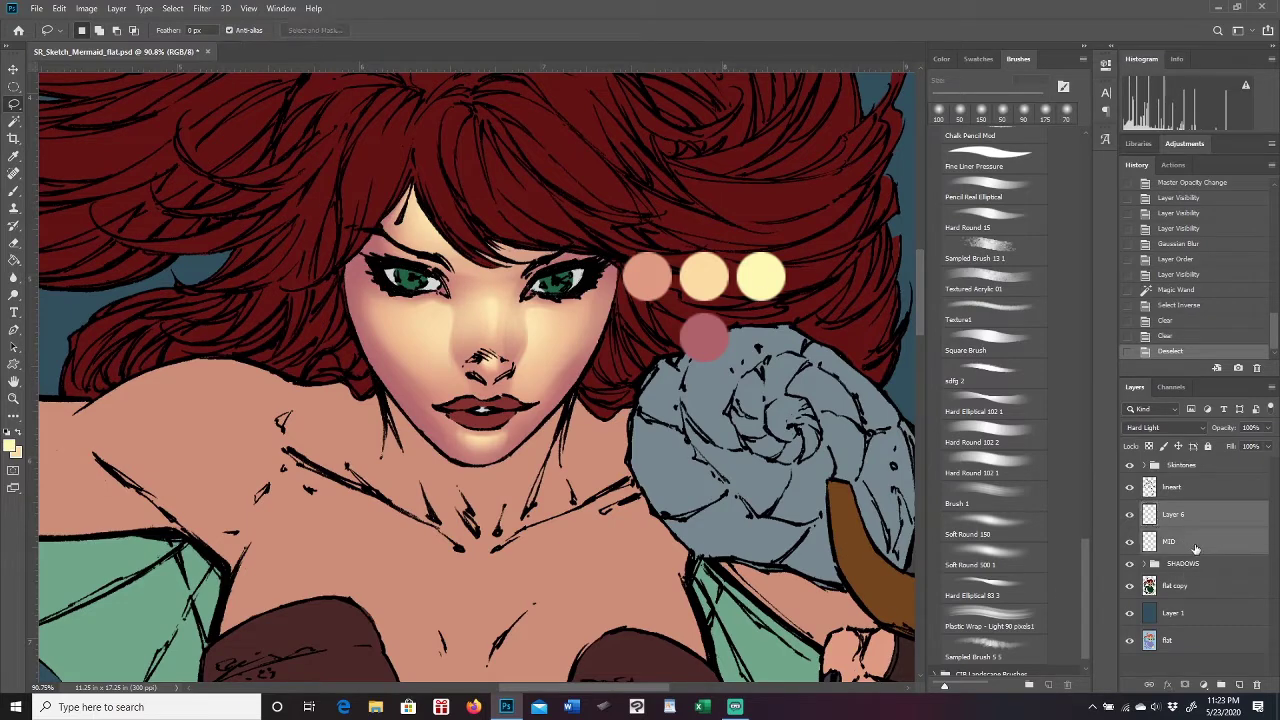
left_click(1222, 685)
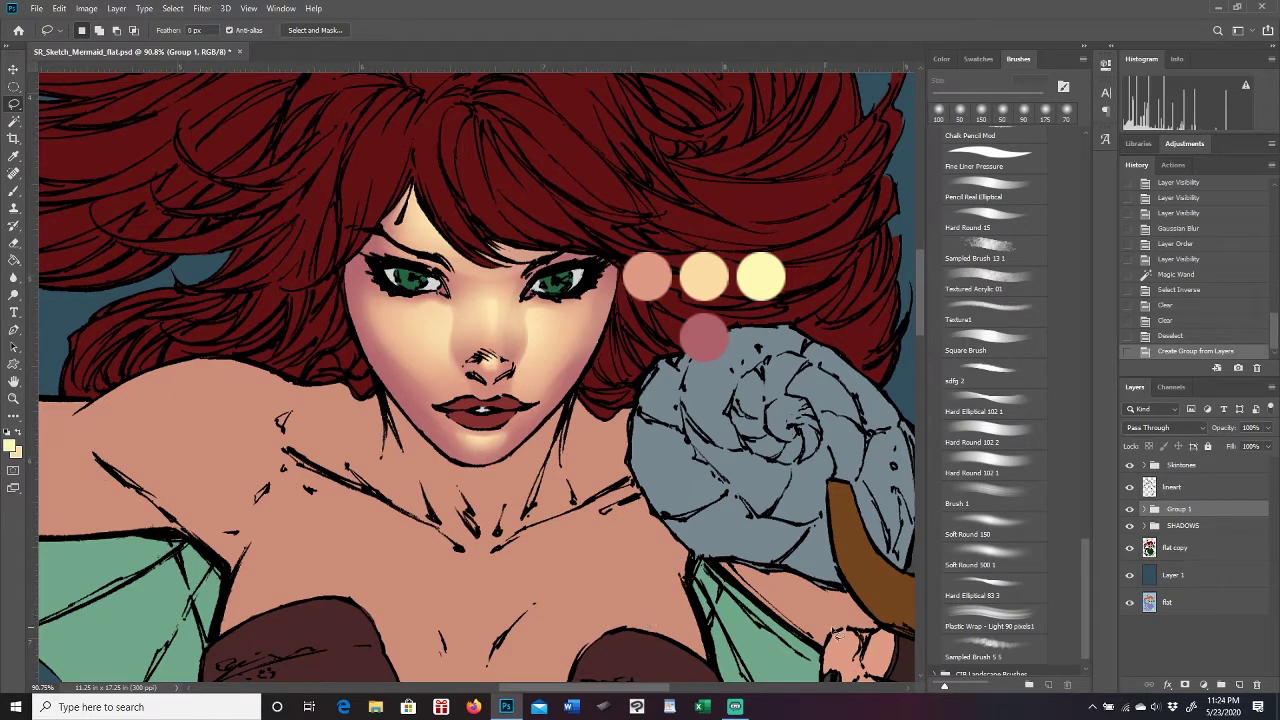
left_click(14, 398)
left_click_drag(708, 457, 618, 475)
left_click_drag(538, 281, 916, 312)
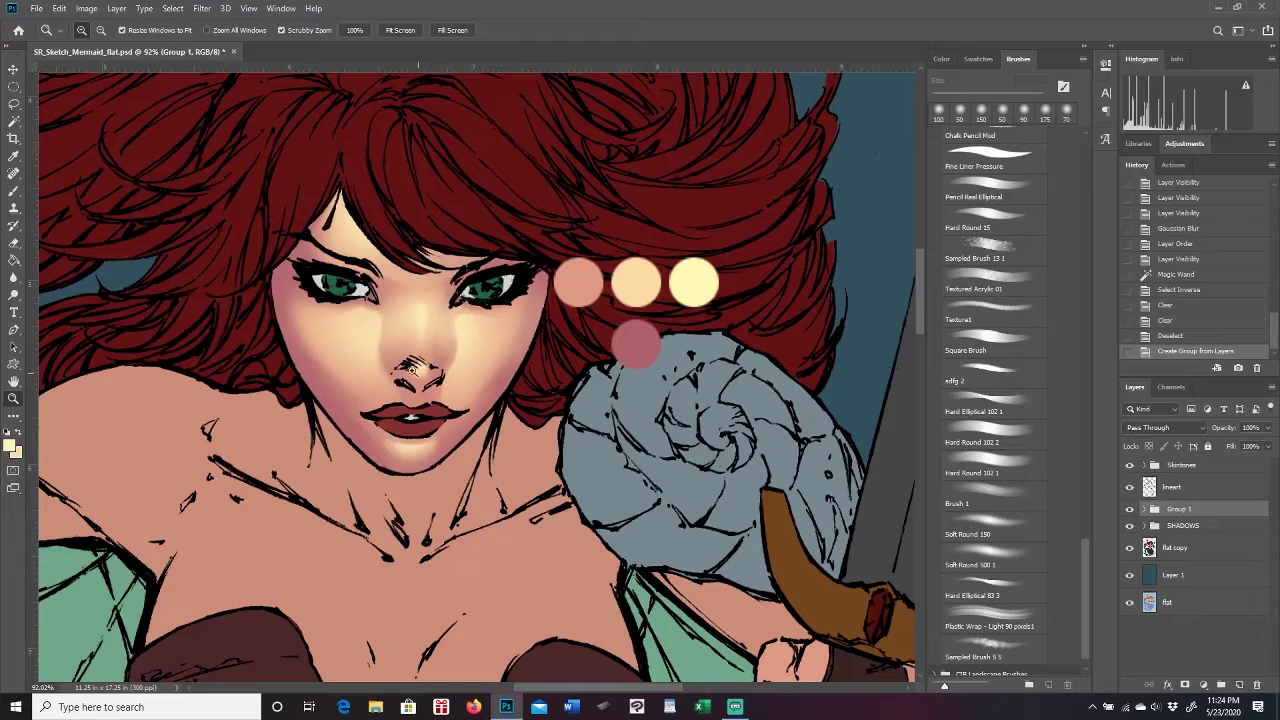
left_click(410, 362)
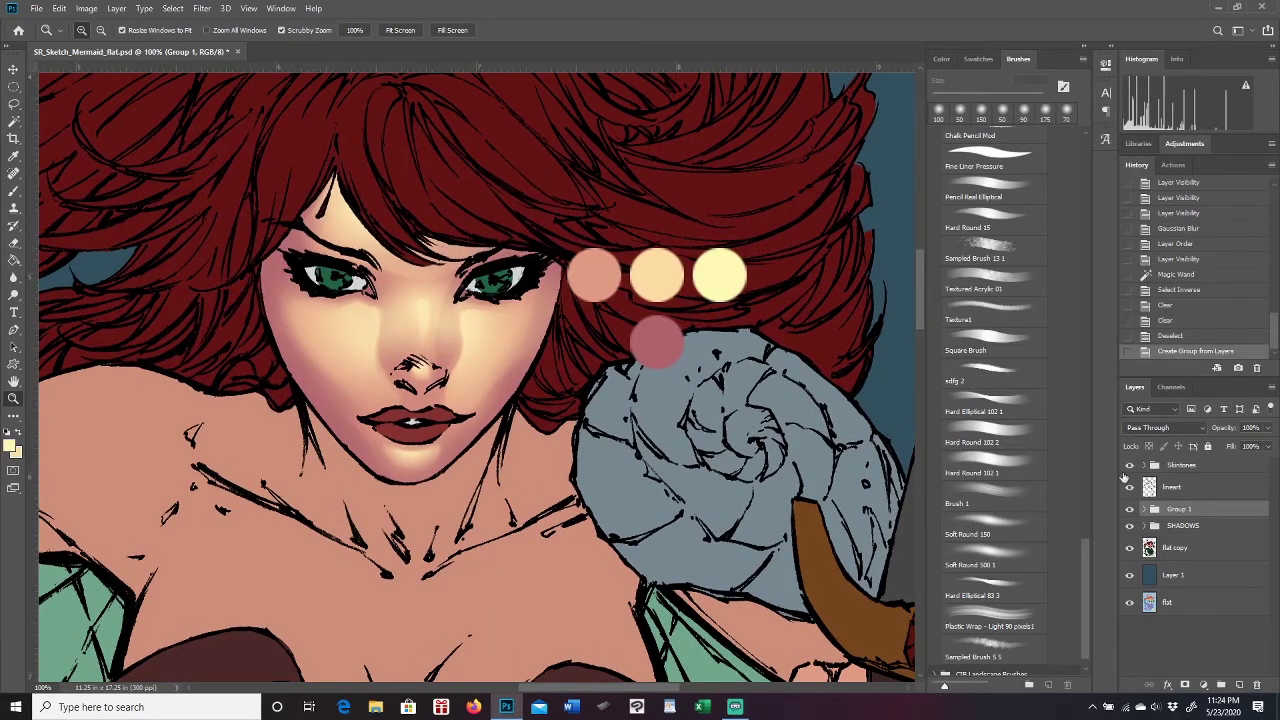
Add a new layer above the midtone group and name it HILIGHTS.
left_click(1239, 686)
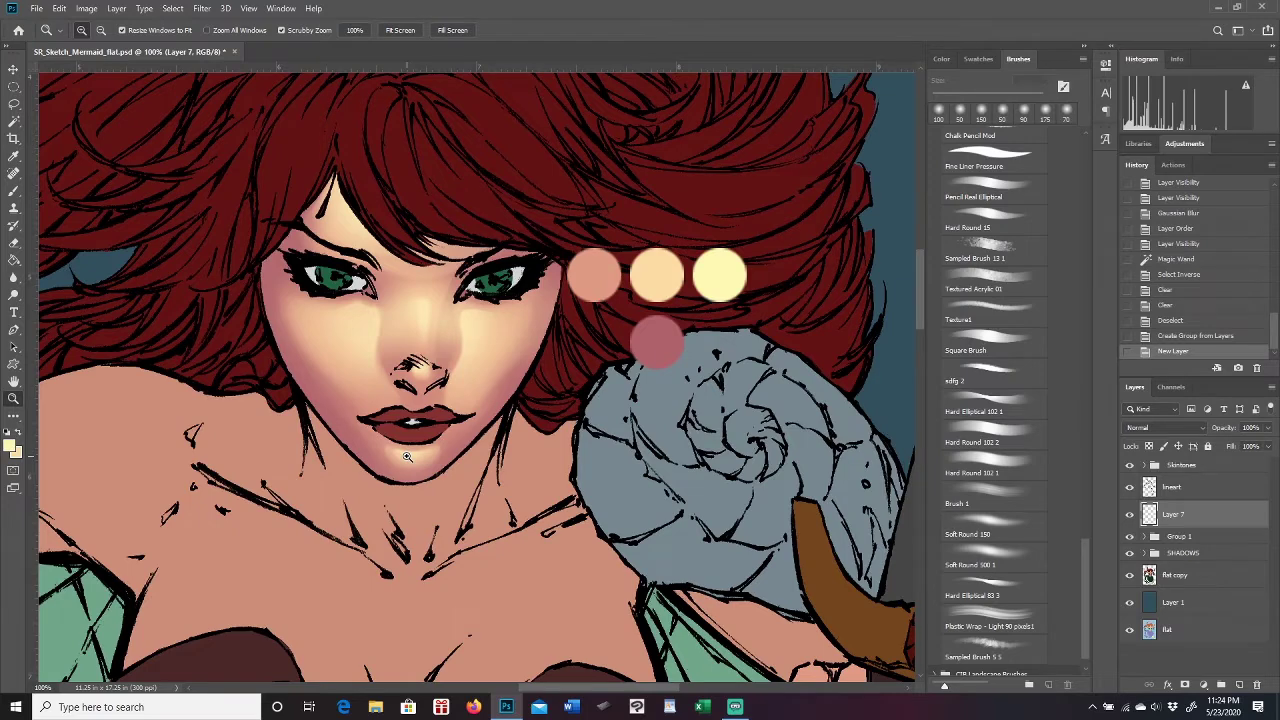
left_click(14, 103)
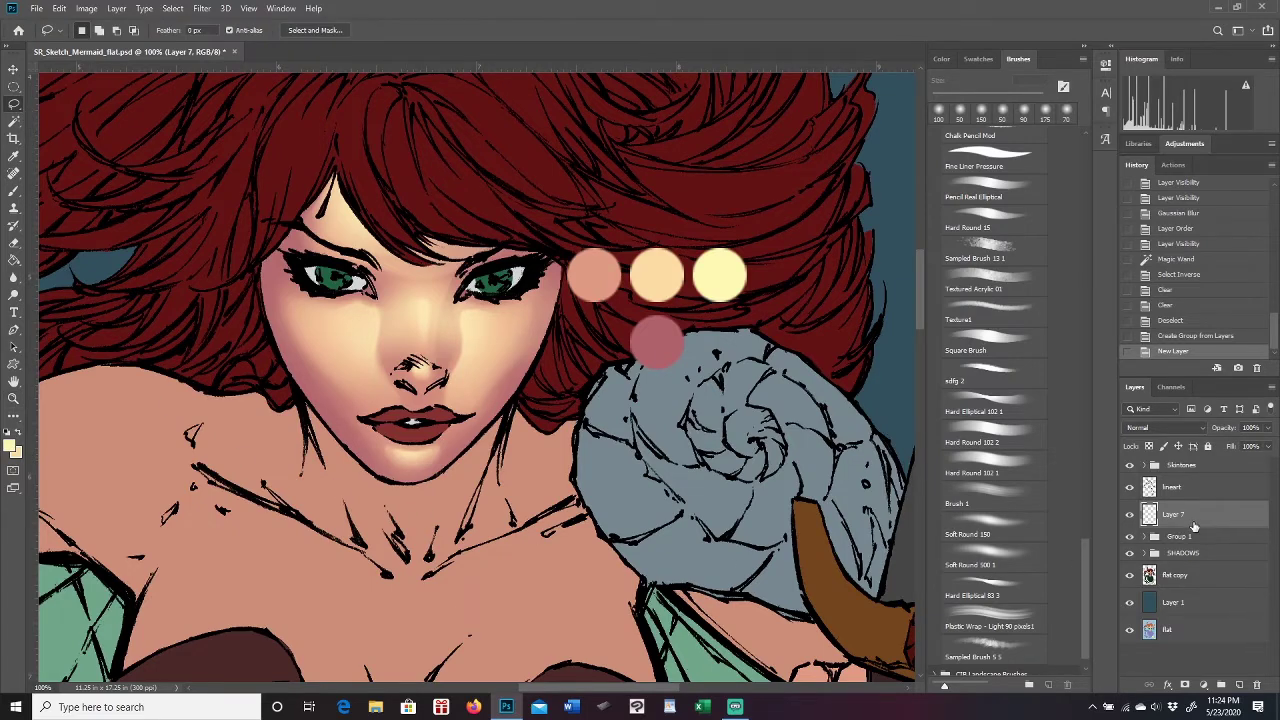
double_click(1175, 515)
type("HILIGHTS")
key("Return")
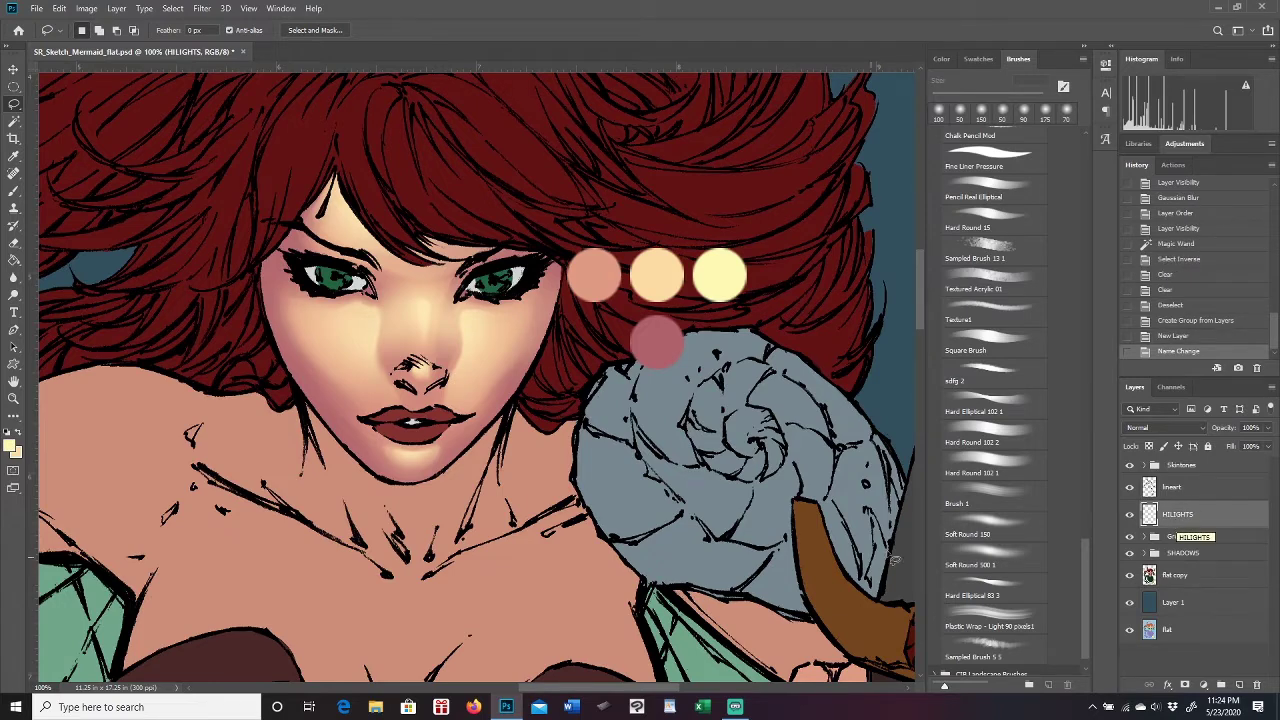
Rename the group containing Layer 6 and the MID layer as MIDS.
left_click(1183, 540)
double_click(1181, 537)
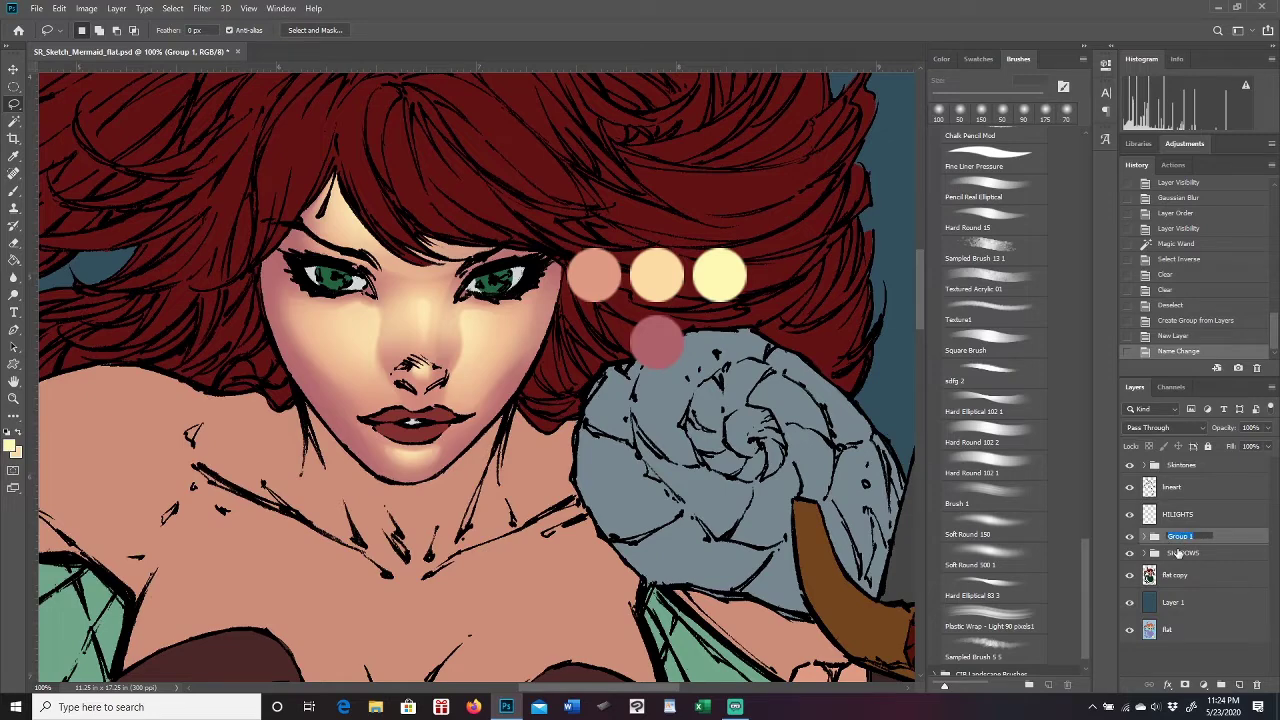
type("MIDS")
key("Return")
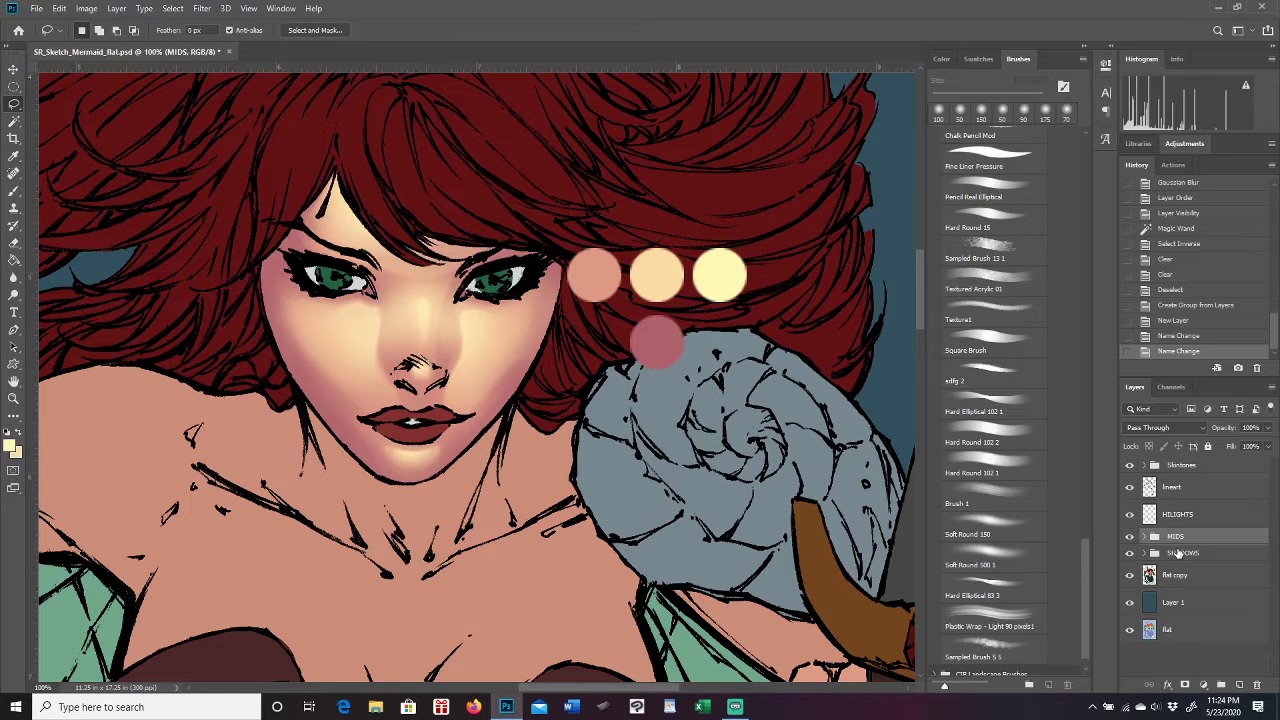
Compare the face shading with the MIDS group and the SHADOWS group each hidden and shown.
left_click(1130, 538)
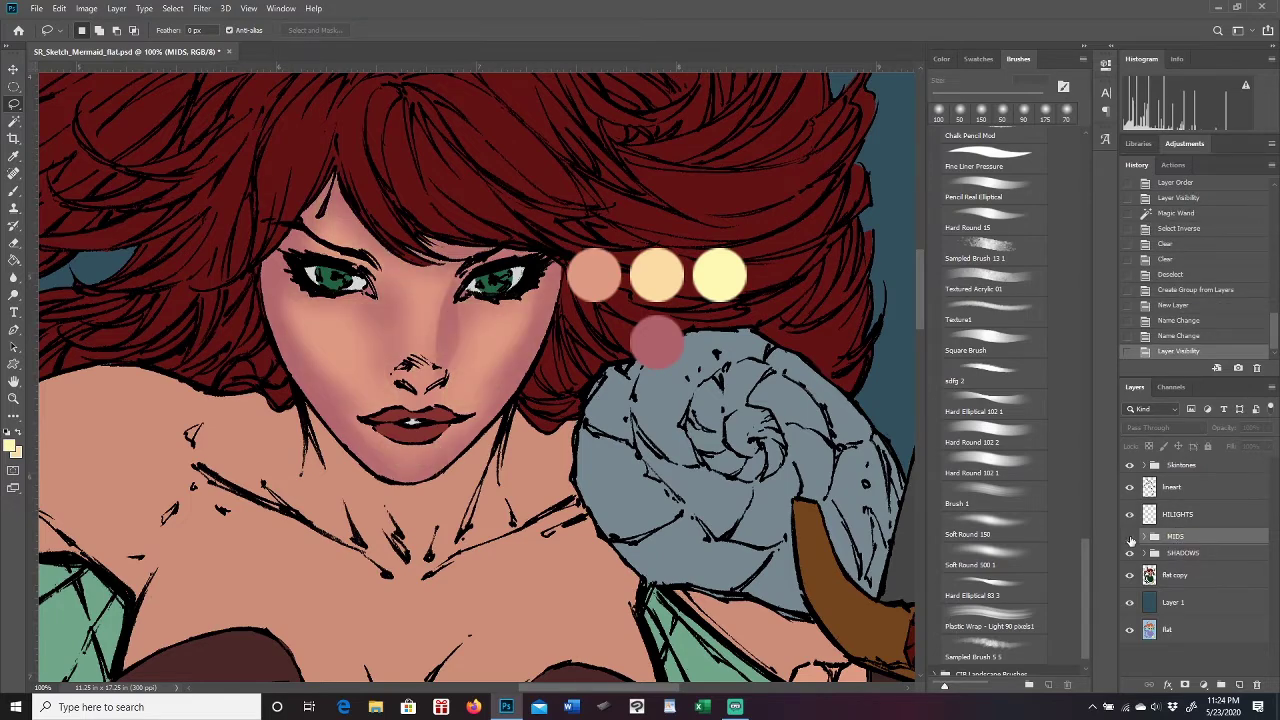
left_click(1131, 540)
left_click(1131, 557)
double_click(1132, 558)
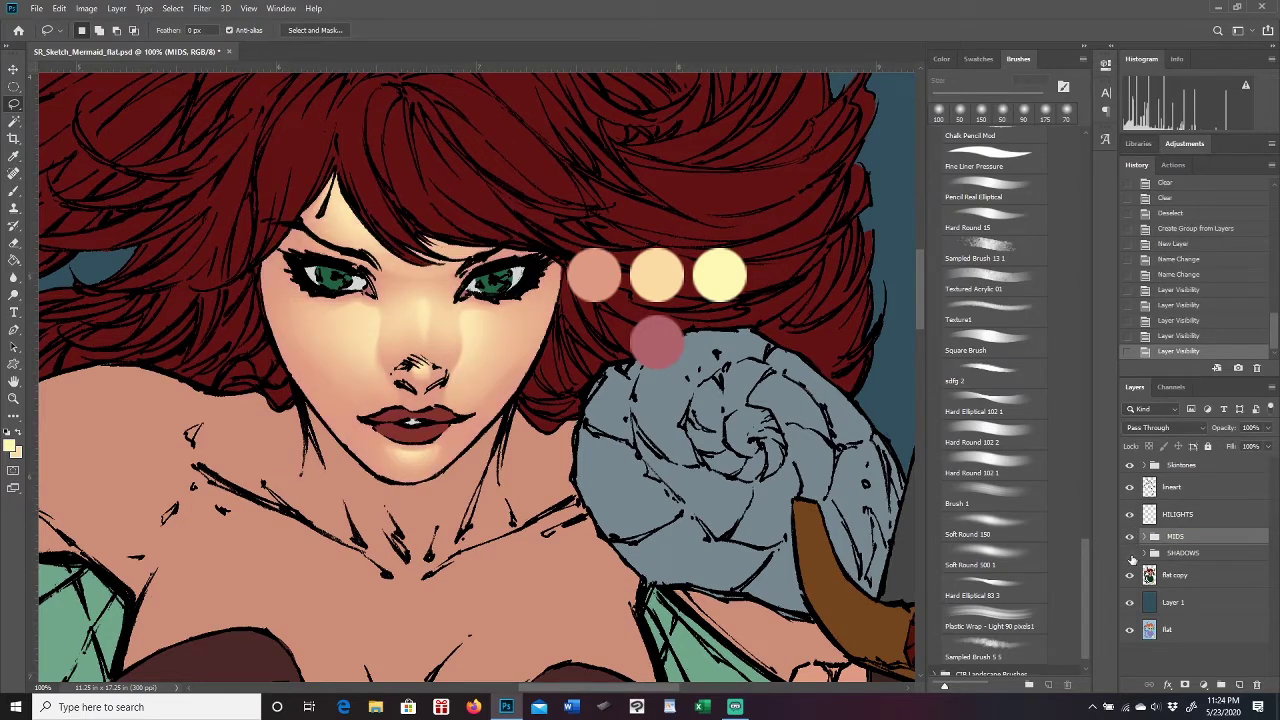
left_click(1131, 555)
Make HILIGHTS the active layer and lasso a narrow highlight shape on the forehead between the hairline and the left brow.
left_click(1180, 515)
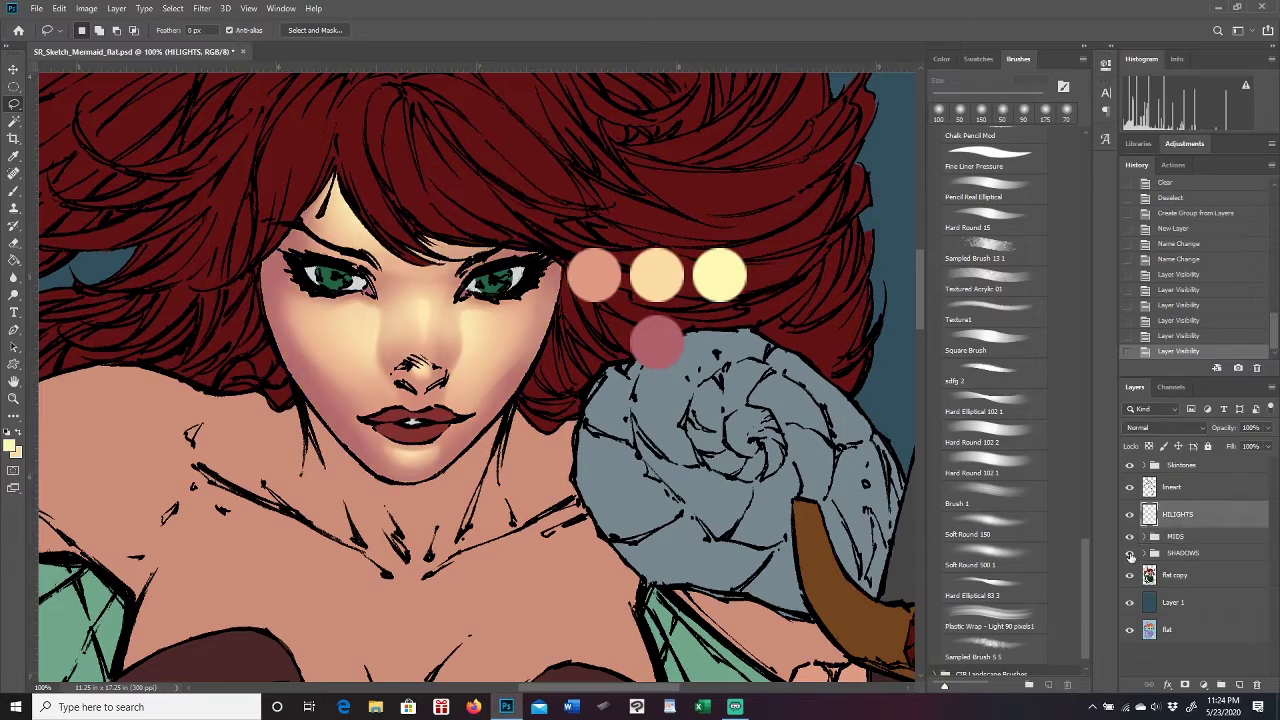
left_click(14, 398)
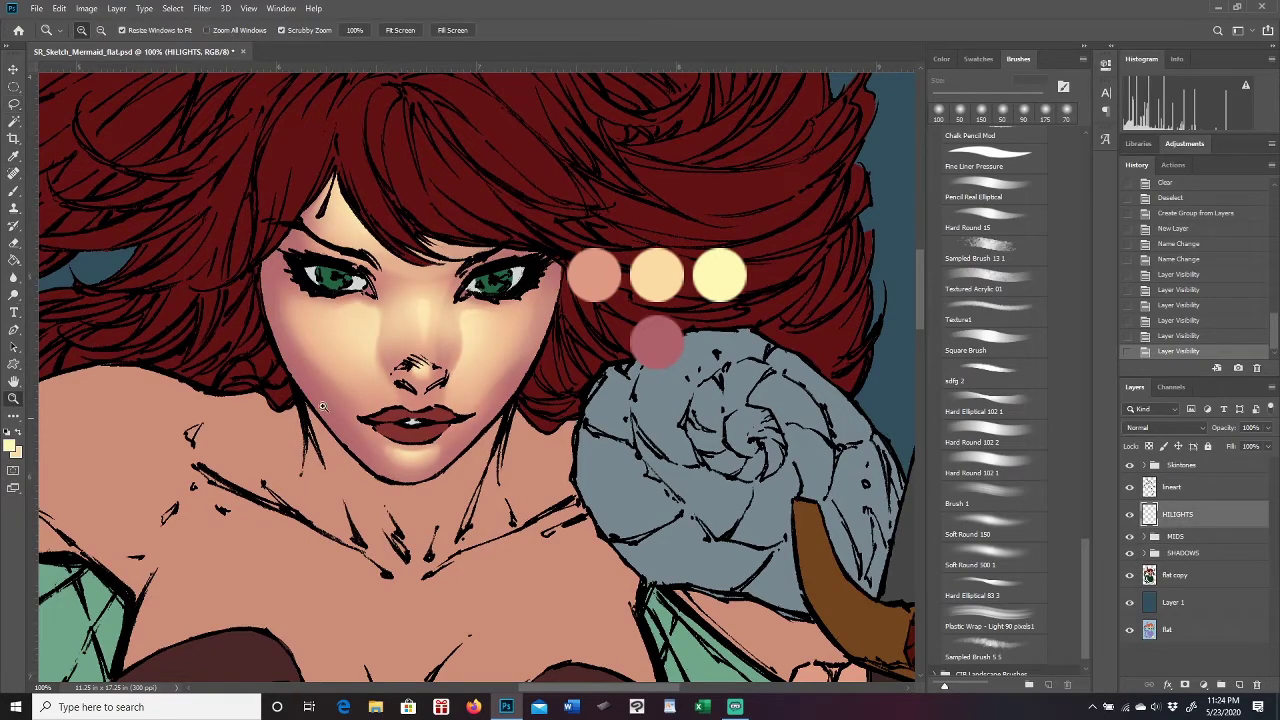
left_click(431, 283)
left_click_drag(541, 348, 511, 352)
left_click(14, 103)
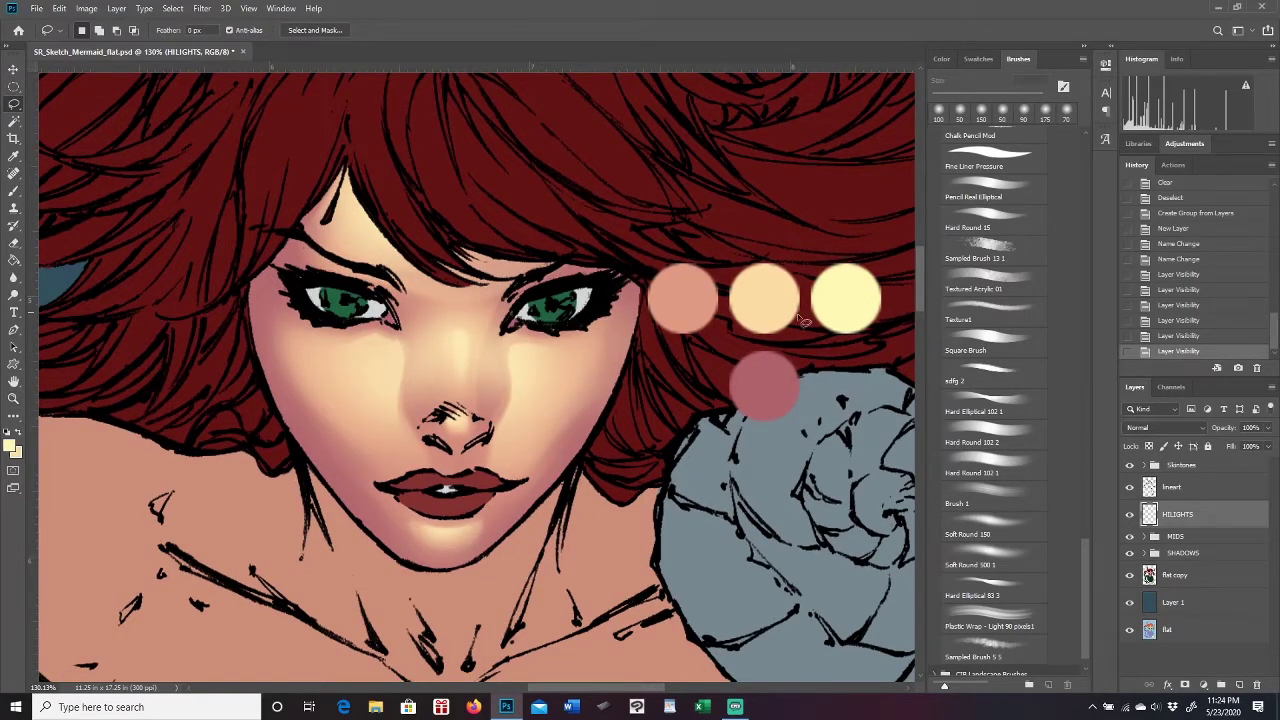
left_click(14, 156)
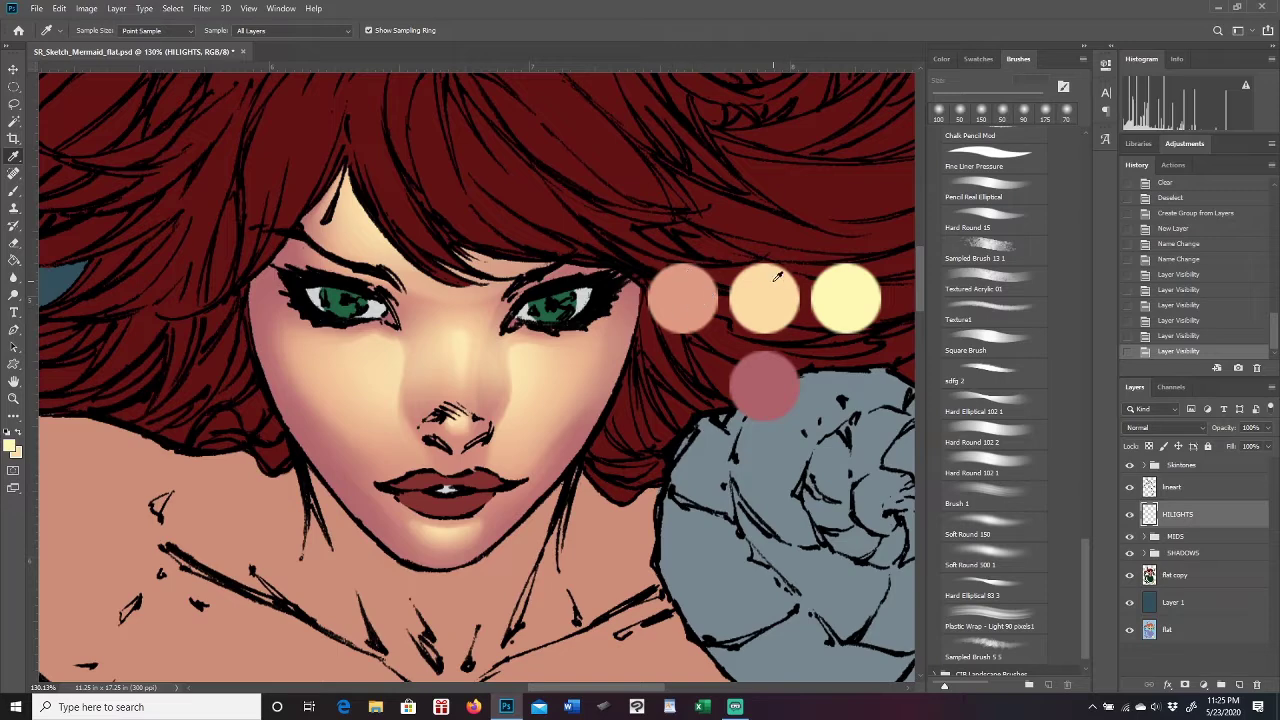
left_click(14, 103)
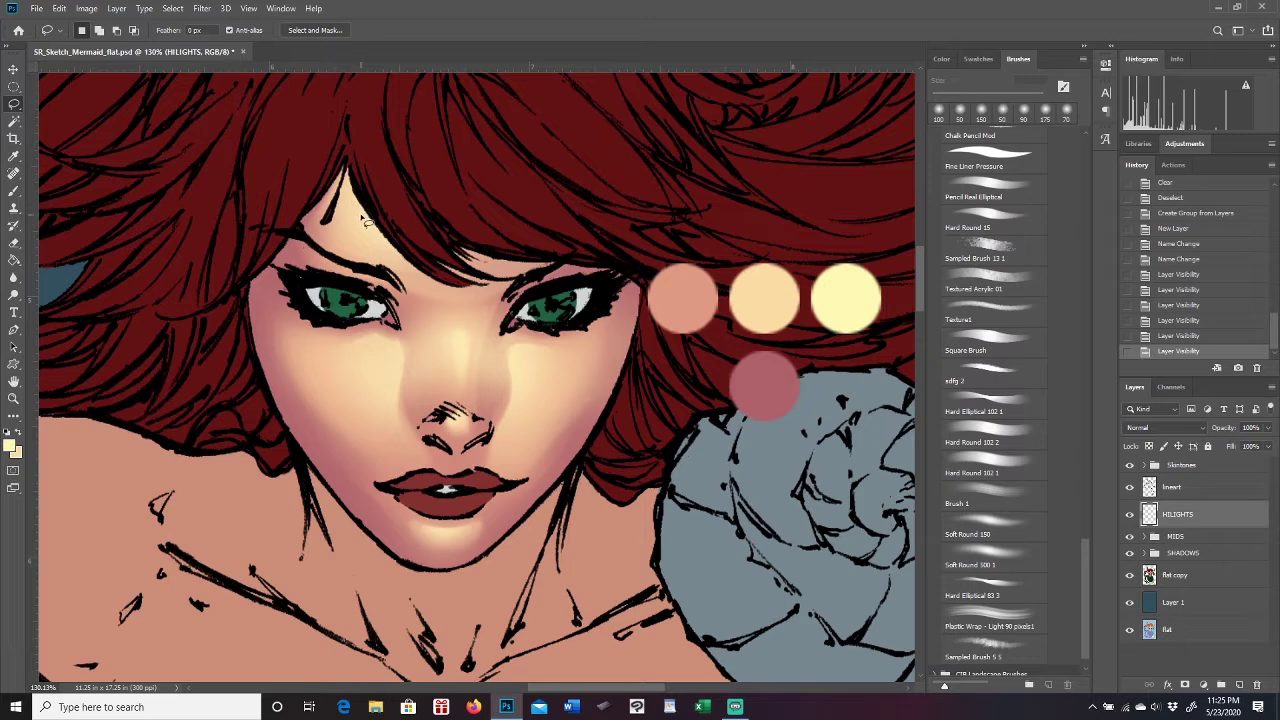
mouse_move(365, 220)
left_mouse_down()
mouse_move(350, 185)
mouse_move(362, 265)
left_mouse_up()
left_click_drag(370, 245, 368, 252)
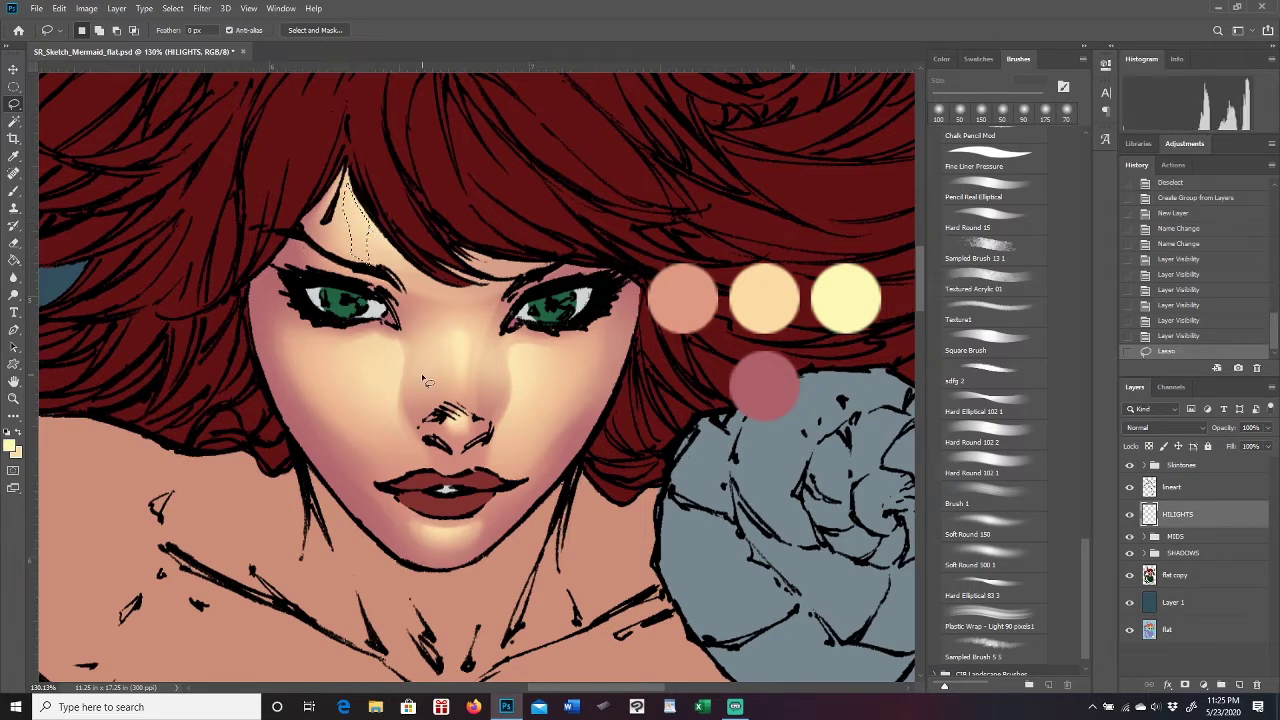
Paint pale yellow into the forehead selection with the Soft Round 500 1 brush at 150 px, and deselect.
key("b")
left_click(1005, 554)
key("bracketleft")
key("bracketleft")
key("bracketleft")
key("bracketleft")
key("bracketleft")
key("bracketleft")
key("bracketleft")
key("bracketleft")
key("bracketleft")
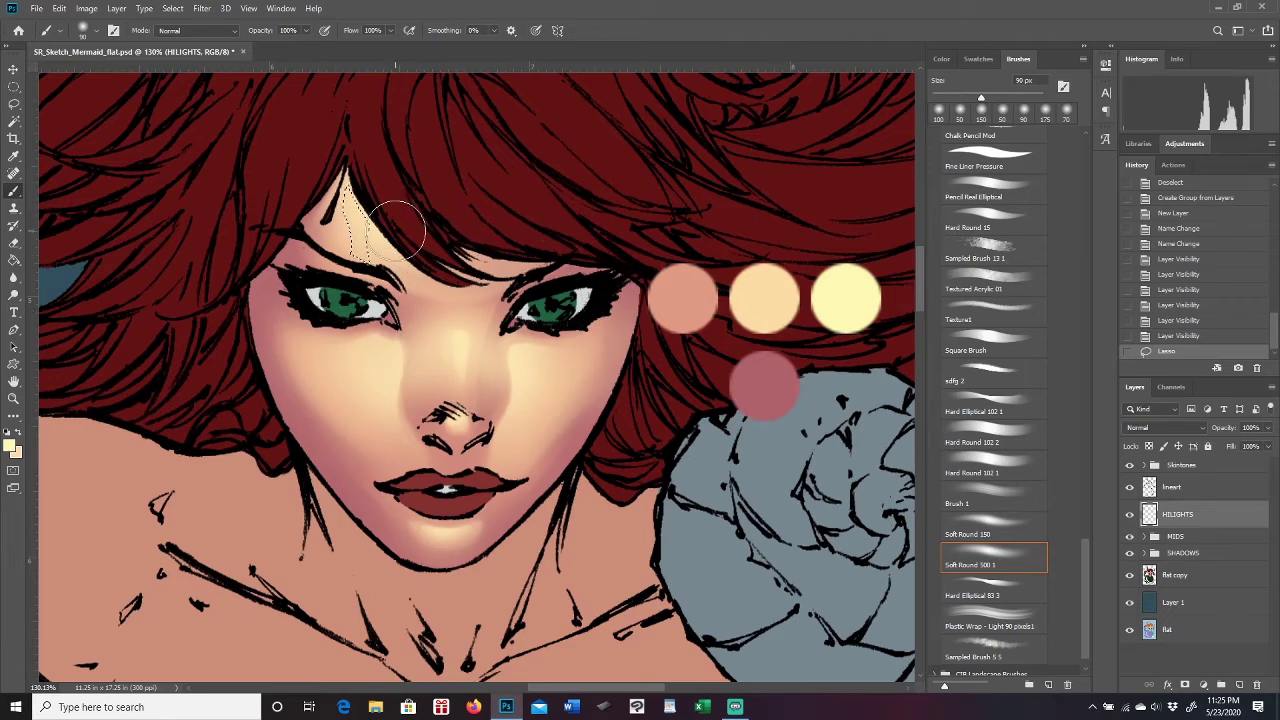
key("bracketright")
key("bracketright")
key("bracketright")
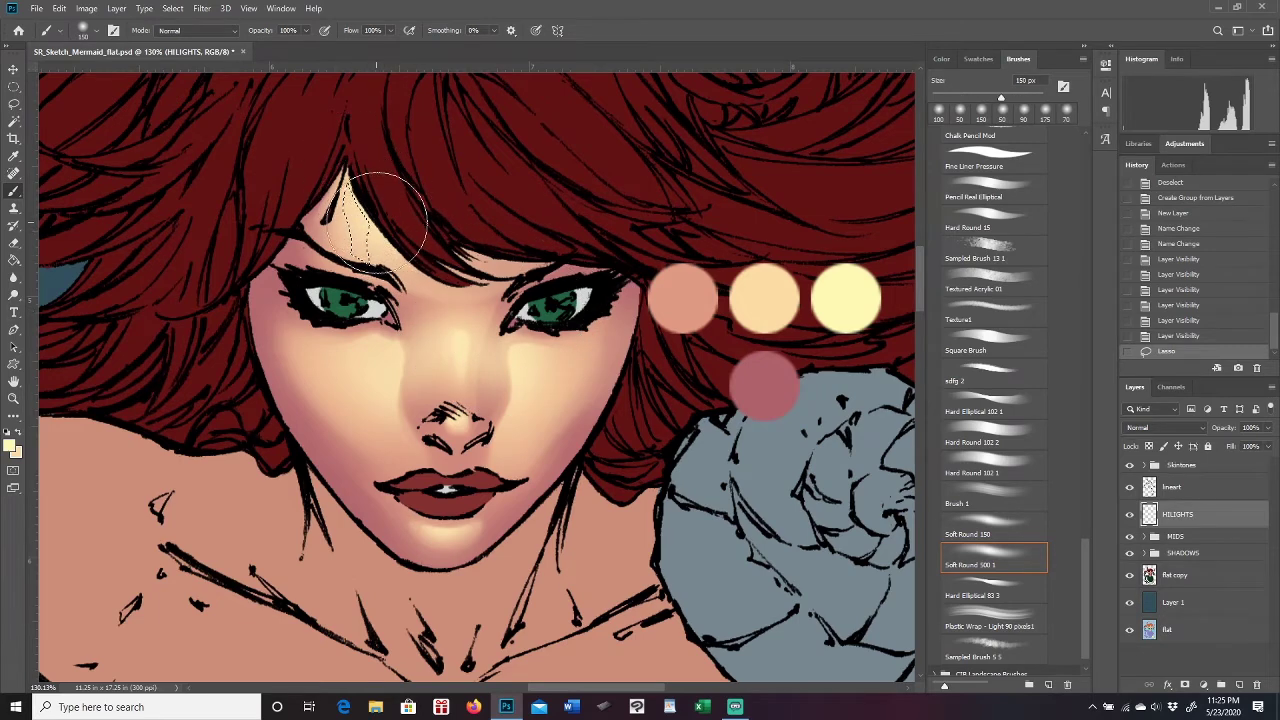
mouse_move(364, 185)
left_mouse_down()
mouse_move(357, 171)
mouse_move(394, 194)
left_mouse_up()
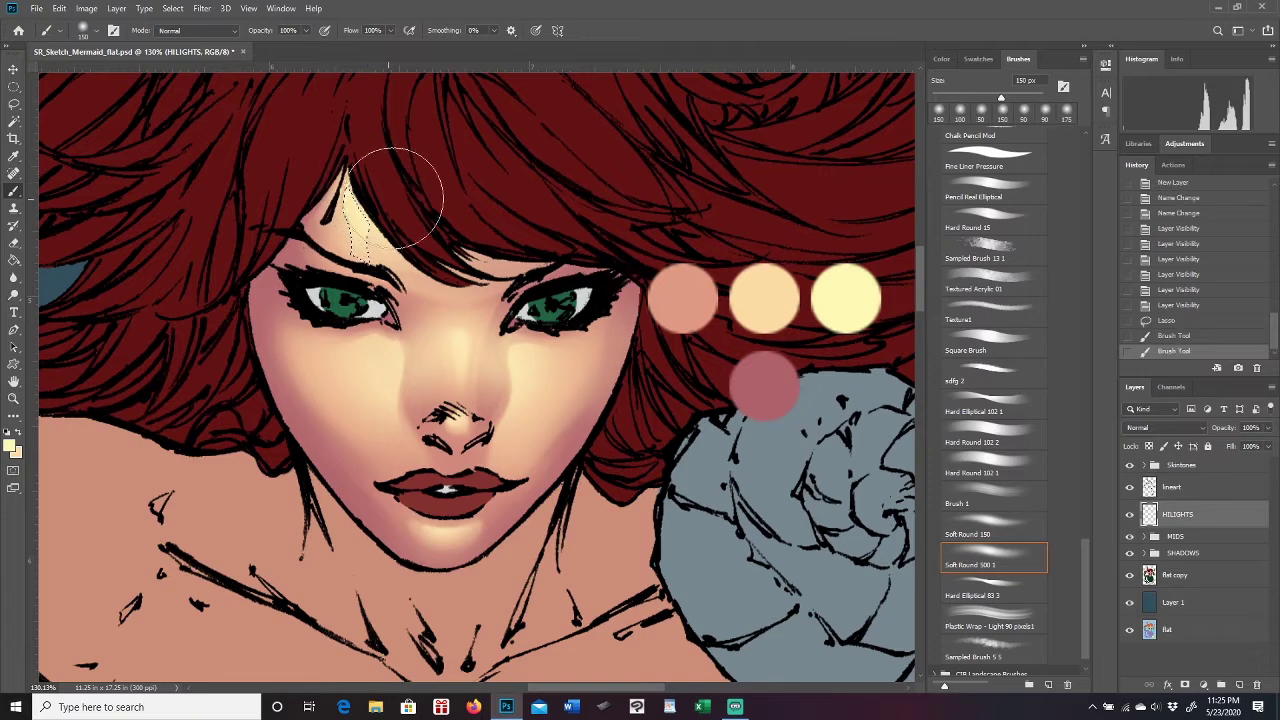
left_click(14, 103)
key("ctrl+d")
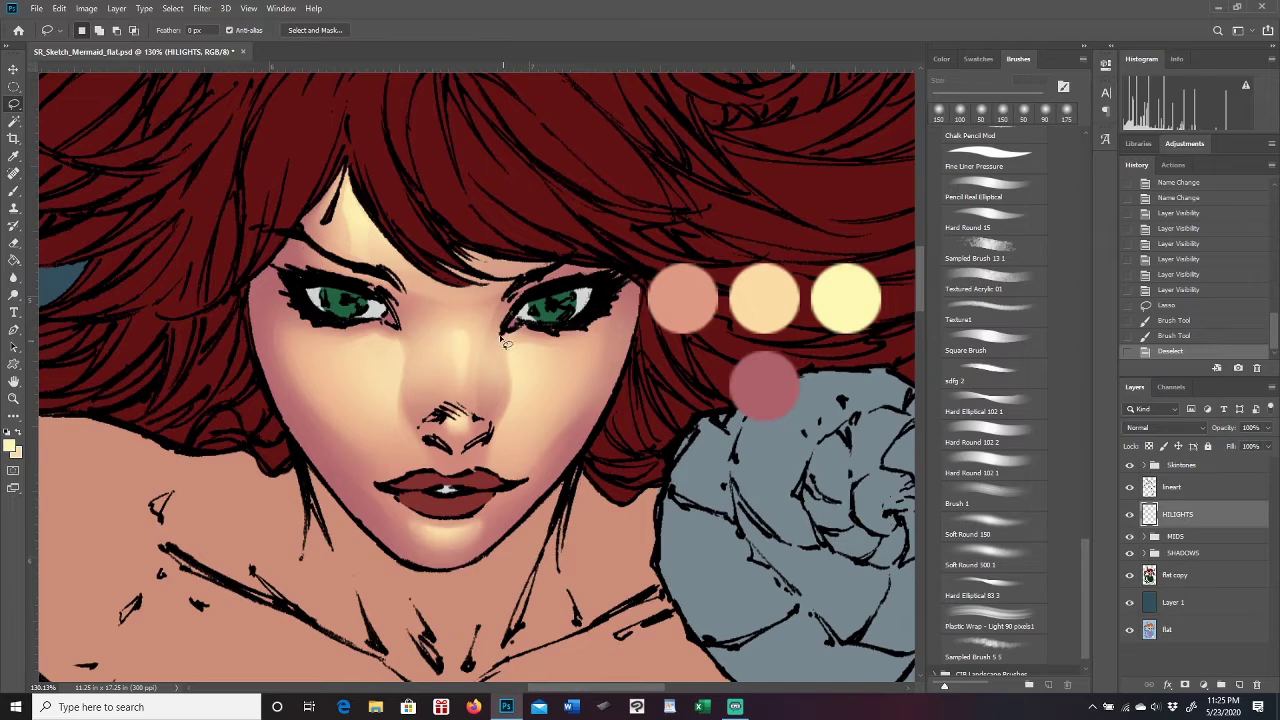
Try lassoing small highlight shapes at the inner corners of both eyes.
left_click_drag(497, 332, 510, 350)
key("shift")
mouse_move(394, 330)
left_mouse_down()
mouse_move(415, 343)
mouse_move(400, 335)
left_mouse_up()
key("b")
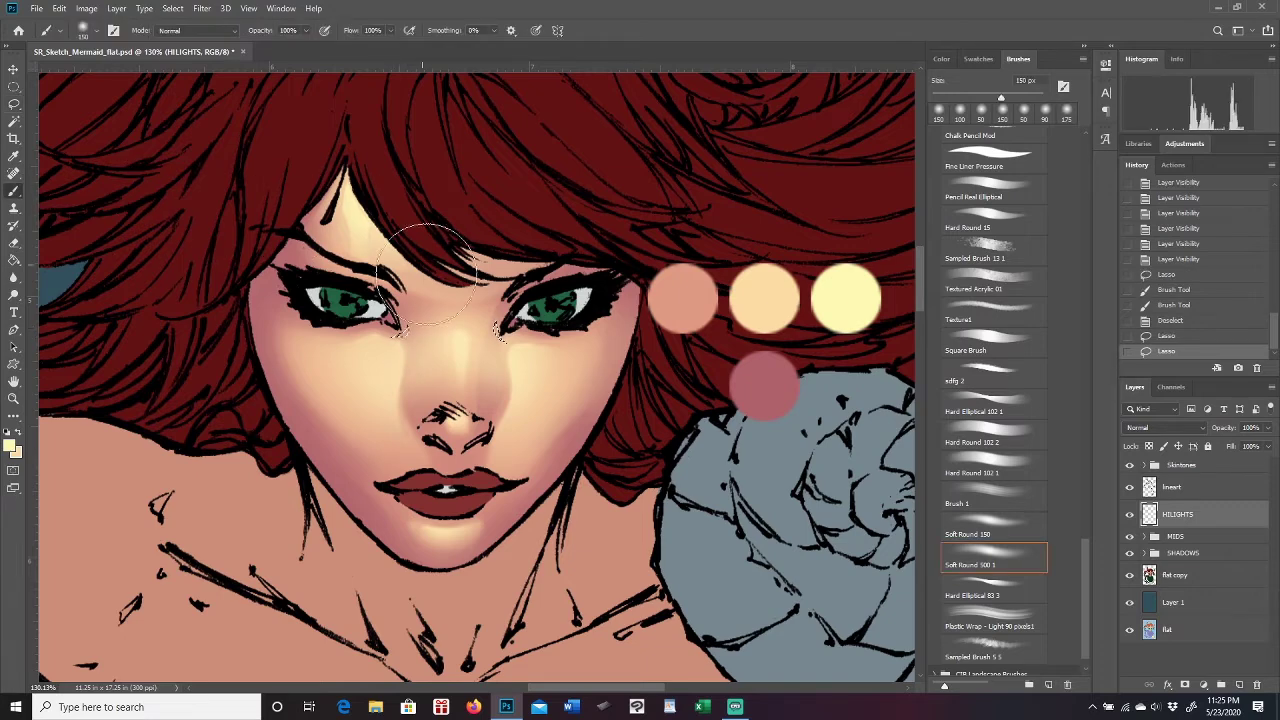
Try painting pale yellow into both eye-corner selections with the soft brush at 50 px, and deselect.
key("bracketleft")
key("bracketleft")
key("bracketleft")
key("bracketleft")
key("bracketleft")
key("bracketleft")
key("bracketleft")
left_click_drag(490, 318, 496, 320)
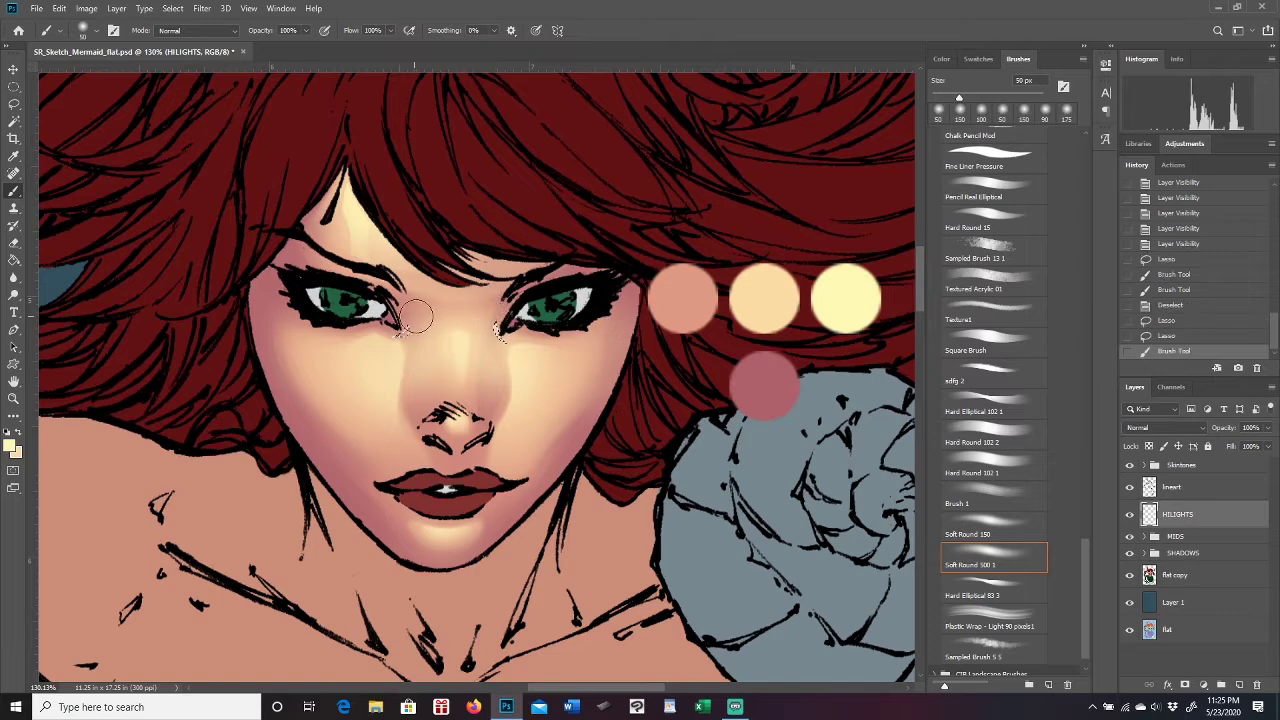
left_click_drag(401, 329, 403, 334)
left_click(14, 104)
key("ctrl+d")
Inspect the eye-corner highlights up close, revert their brush strokes and discard the restored selection.
left_click(13, 398)
left_click_drag(406, 350, 422, 313)
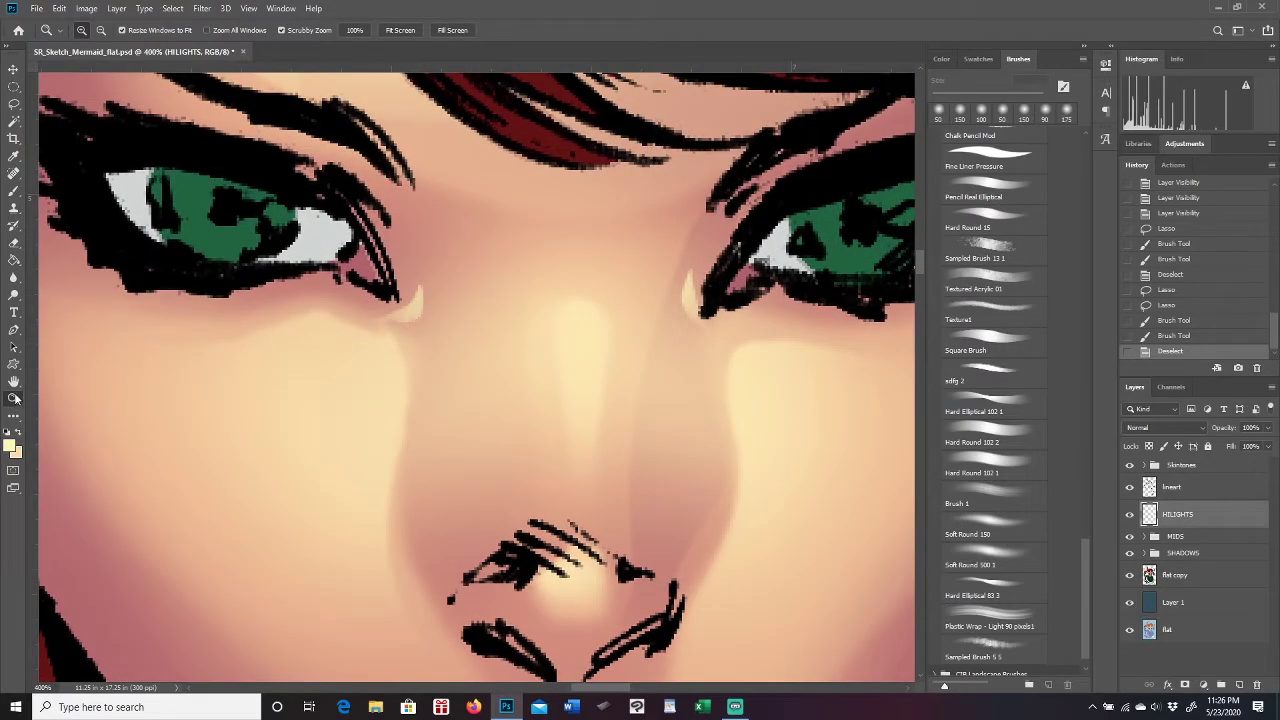
left_click_drag(648, 406, 598, 433)
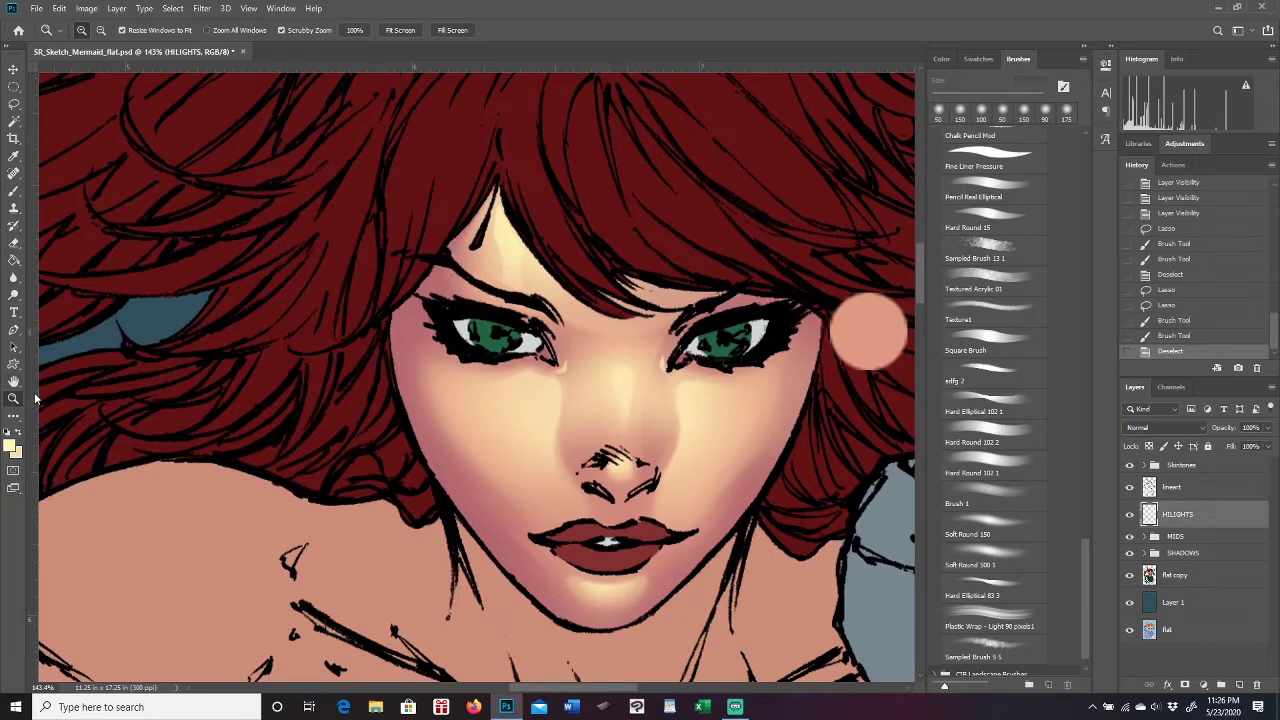
left_click(1186, 306)
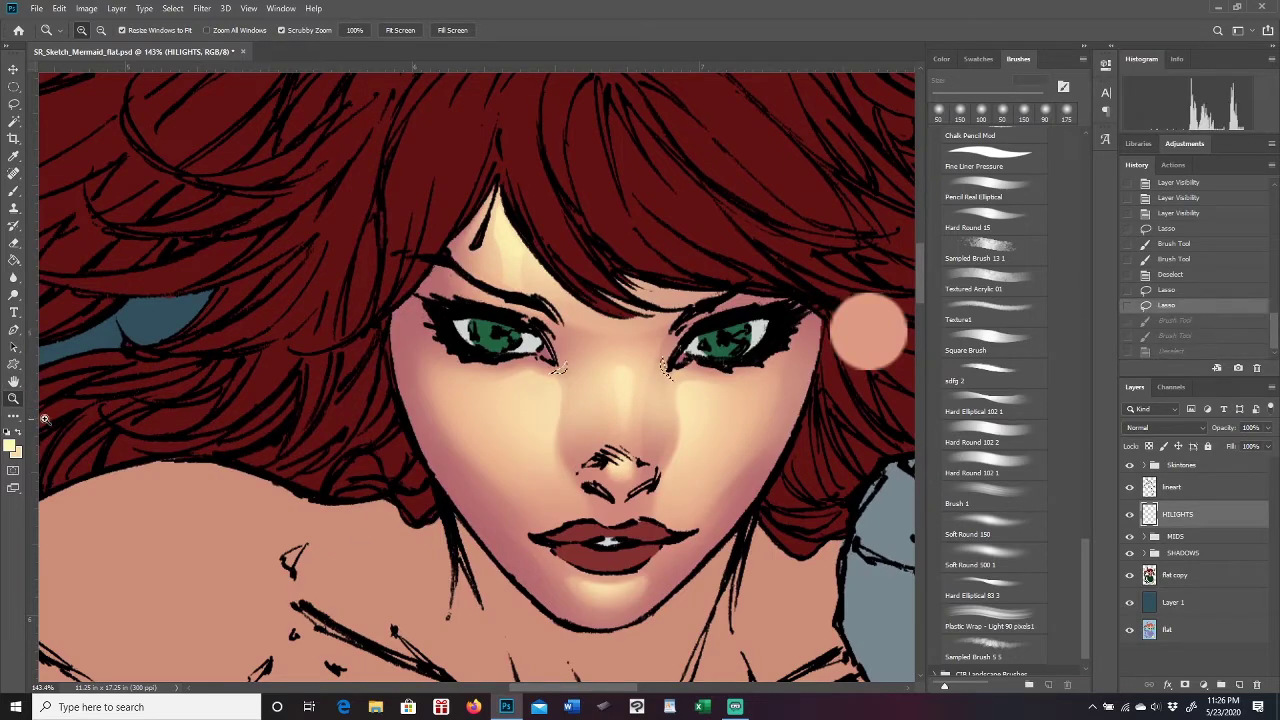
left_click(616, 345)
left_click(616, 345)
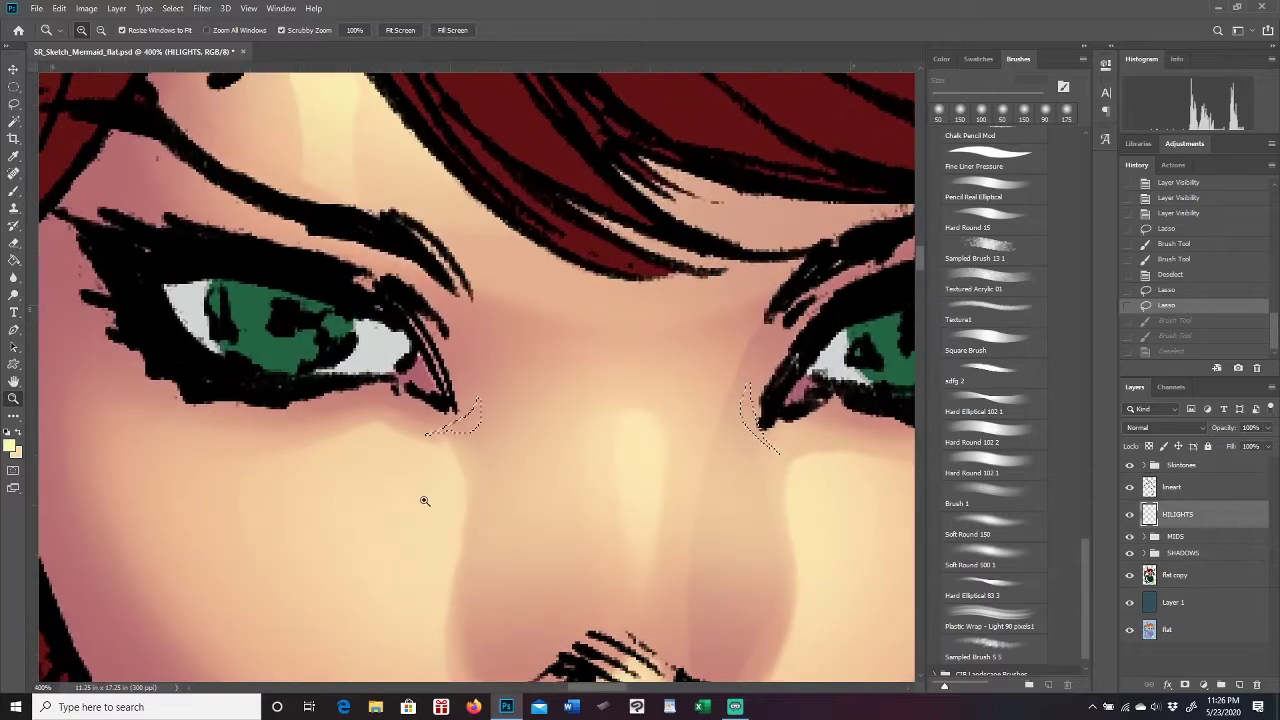
left_click(14, 104)
left_click(508, 423)
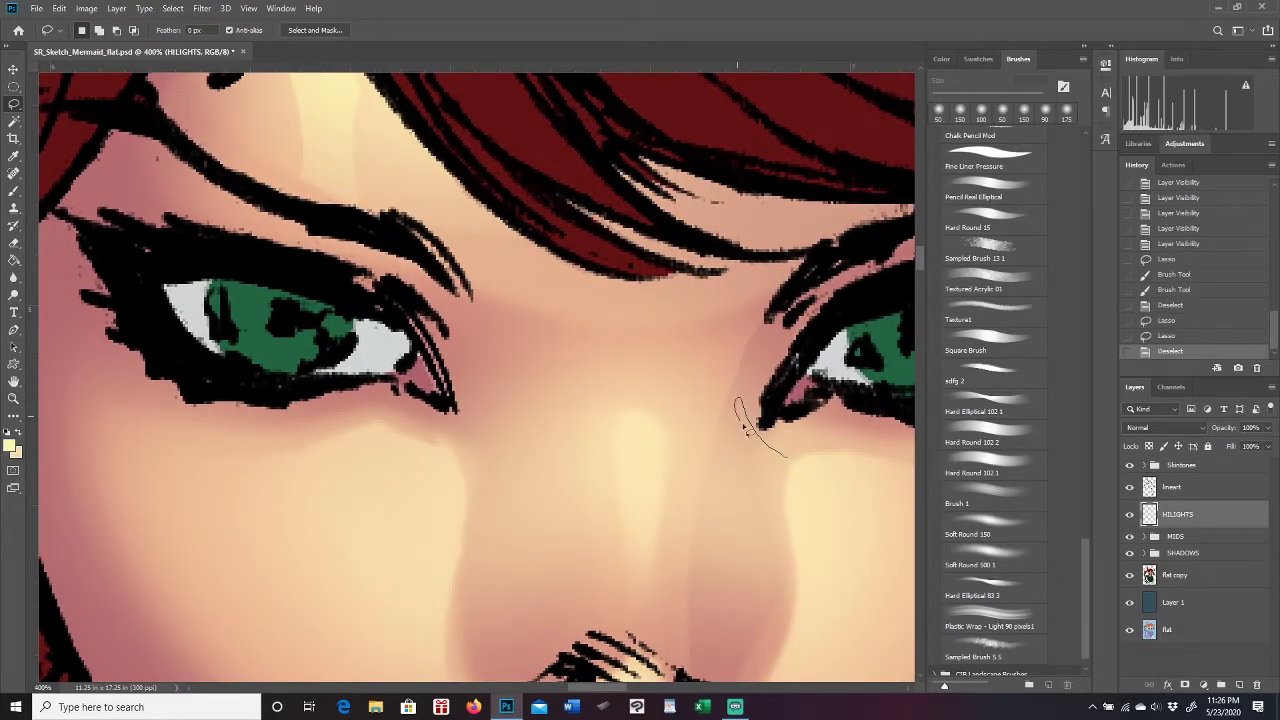
Lasso thin, smaller highlight slivers beside the inner corners of both eyes as one combined selection.
left_click_drag(745, 428, 766, 446)
key("shift")
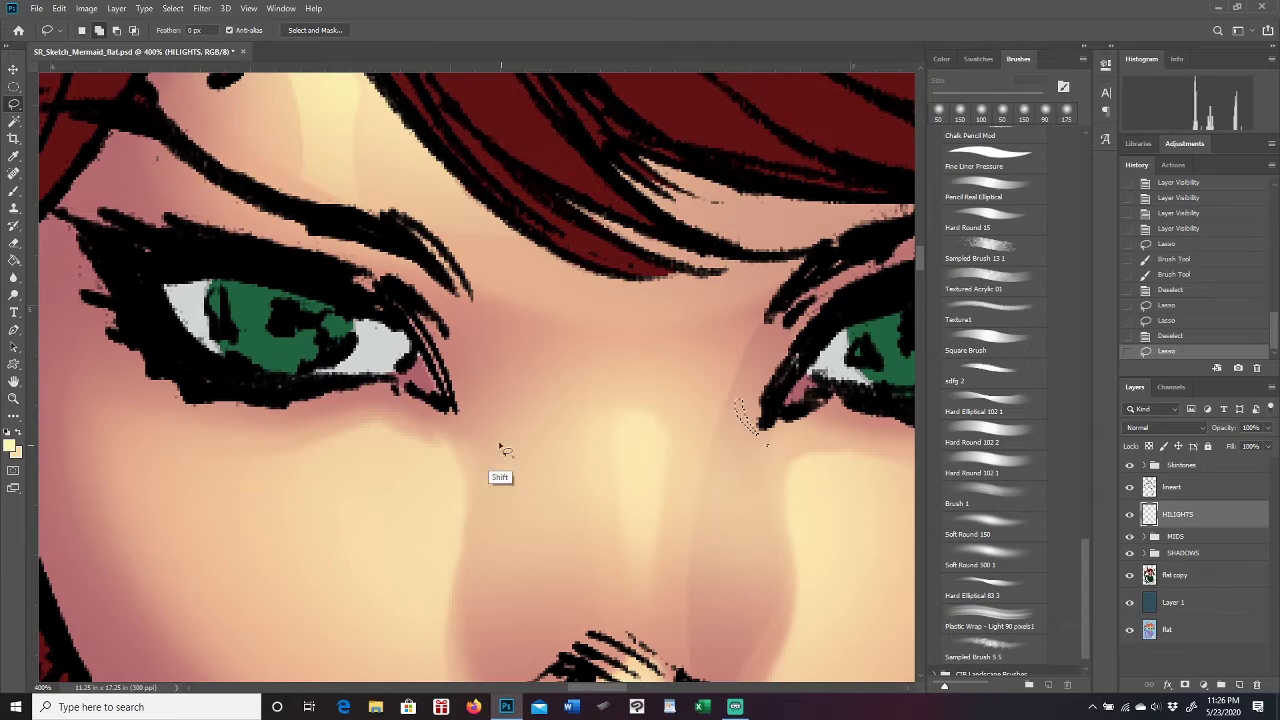
mouse_move(475, 415)
left_mouse_down()
mouse_move(486, 400)
mouse_move(466, 418)
left_mouse_up()
Paint pale yellow into both eye-corner slivers with the soft brush at 25 px.
left_click(14, 190)
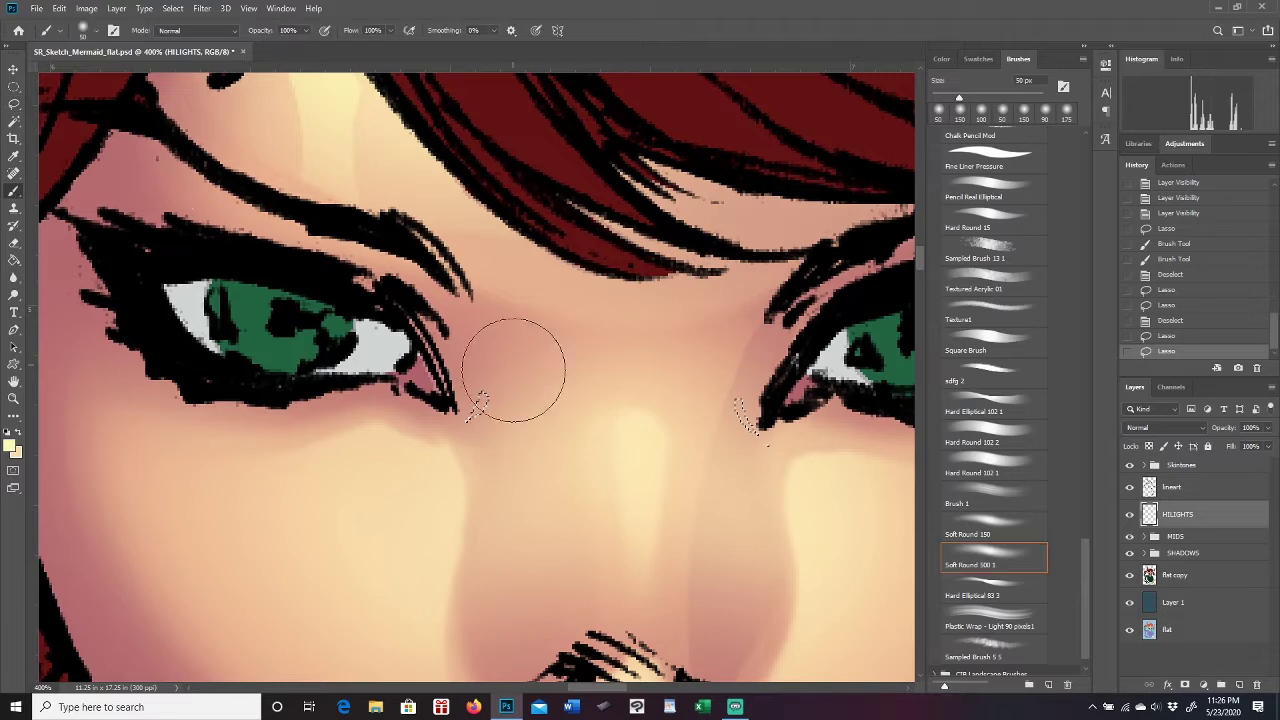
key("bracketleft")
key("bracketleft")
key("bracketleft")
left_click_drag(500, 366, 486, 377)
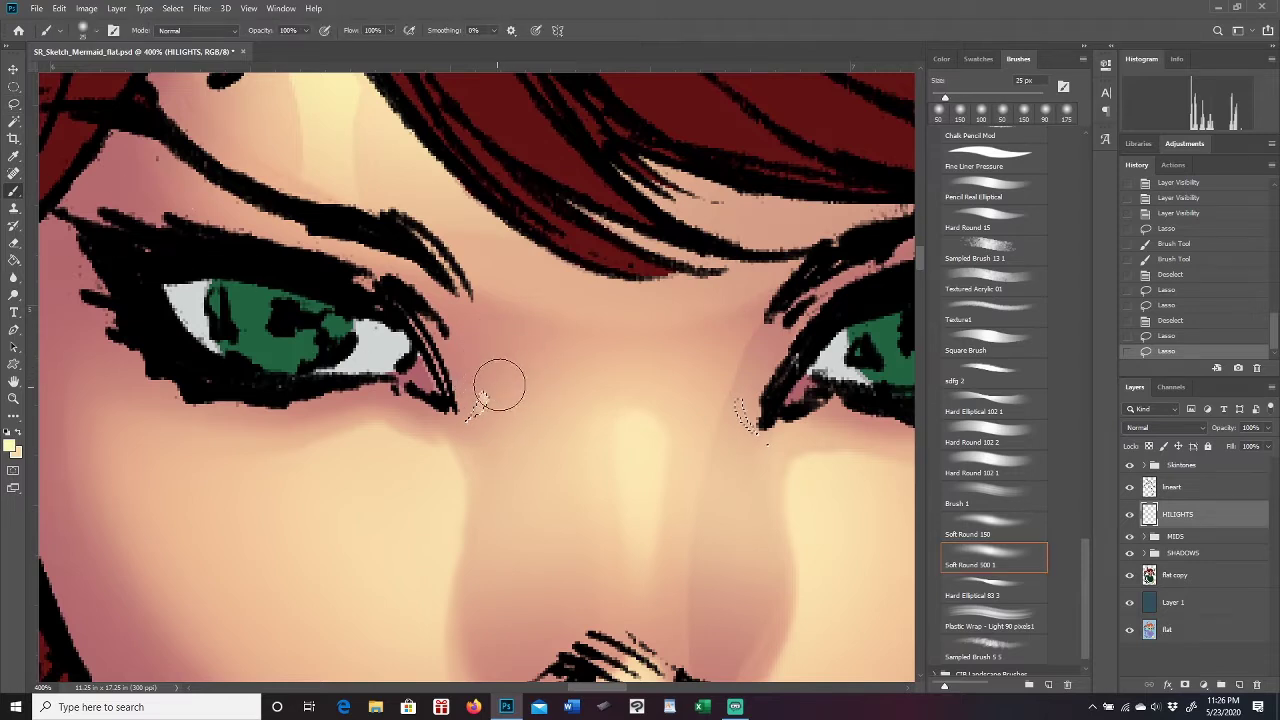
left_click_drag(732, 378, 735, 425)
Lasso a rounded shape on the tip of the nose and brush a pale yellow highlight into it.
left_click(14, 398)
left_click_drag(793, 490, 766, 492)
left_click_drag(760, 540, 455, 430)
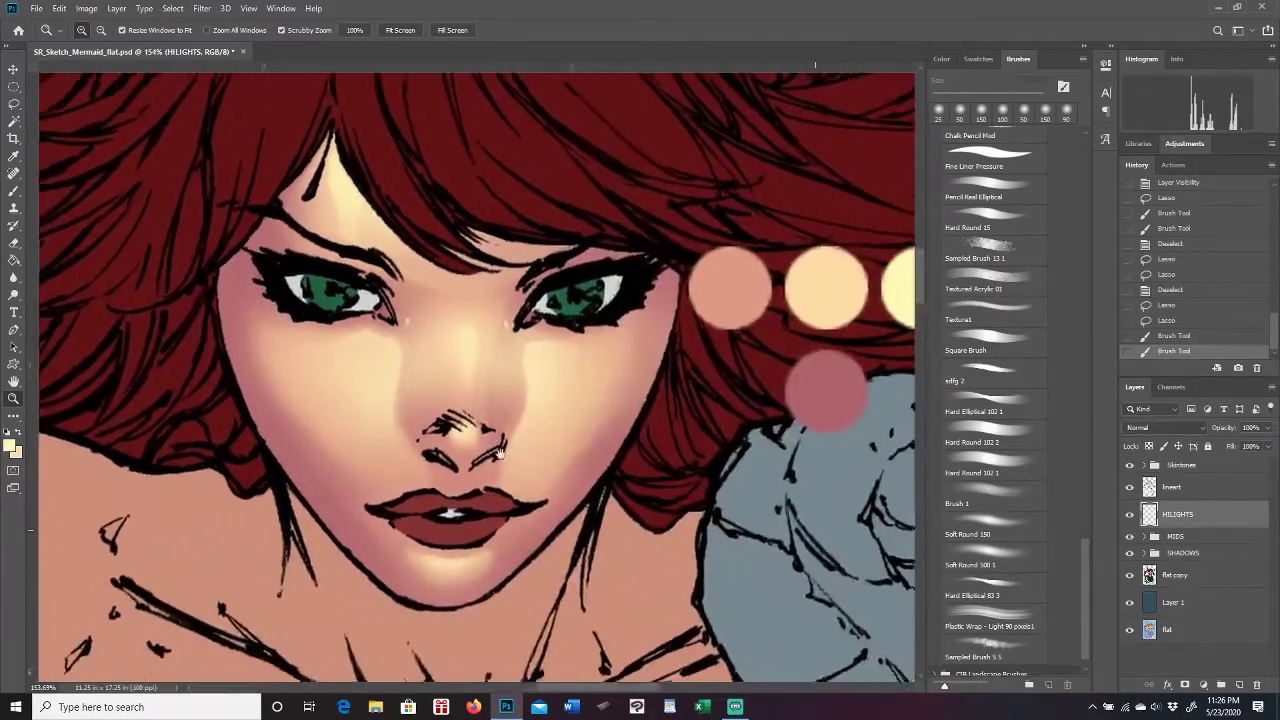
left_click(450, 425)
left_click(450, 425)
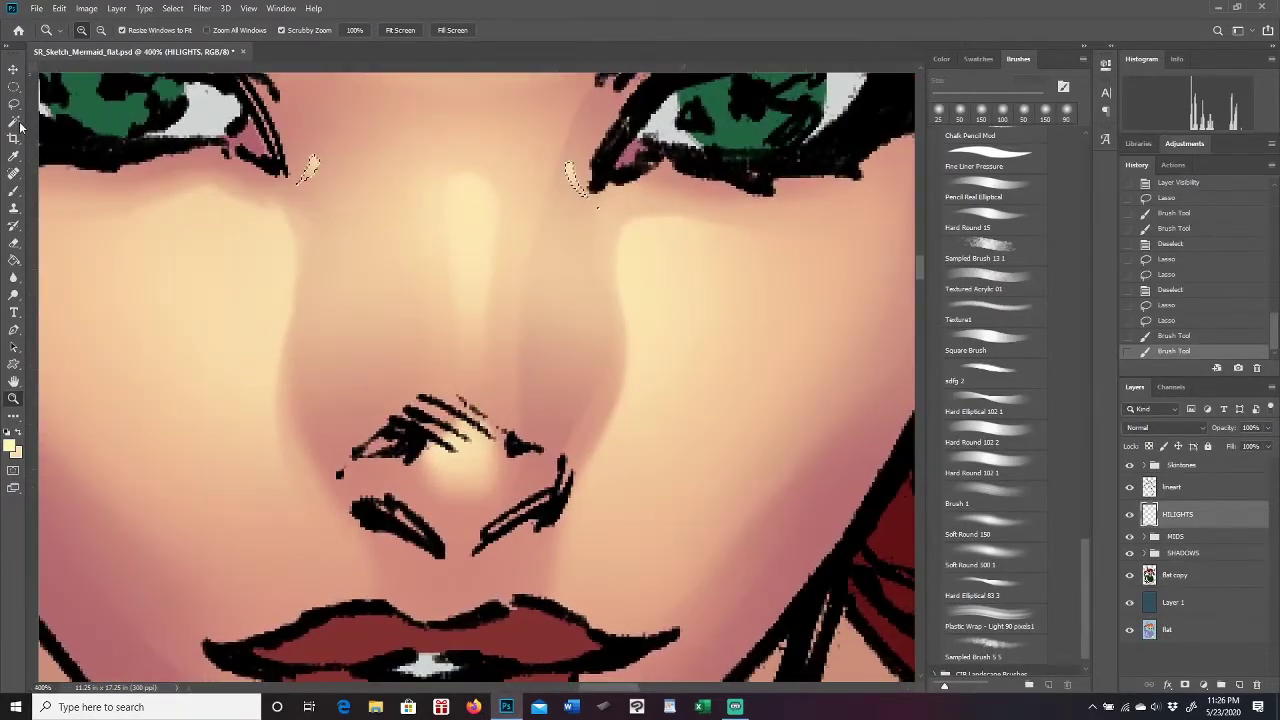
key("l")
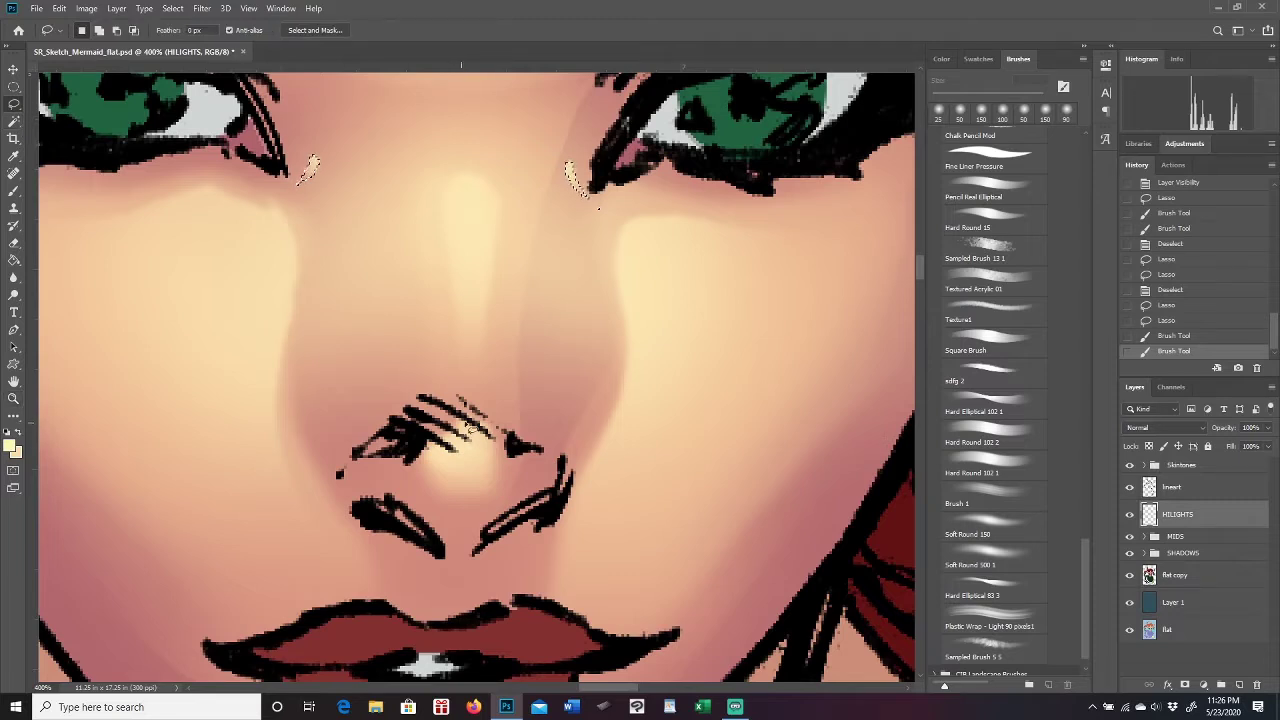
mouse_move(477, 426)
left_mouse_down()
mouse_move(447, 453)
mouse_move(492, 450)
mouse_move(480, 428)
mouse_move(452, 436)
left_mouse_up()
key("b")
Lasso a tapered shape down the bridge of the nose, brush a pale yellow highlight into it and drop the selection.
left_click(13, 104)
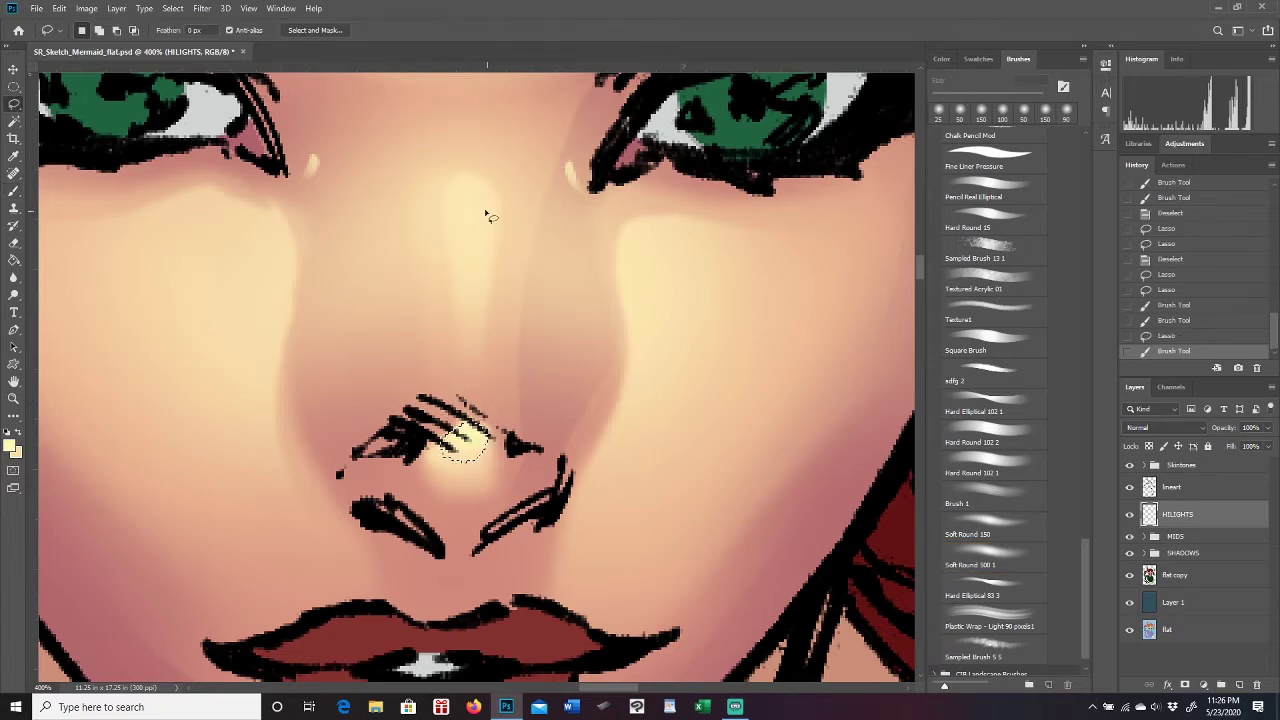
left_click_drag(462, 210, 478, 300)
key("b")
left_click_drag(470, 245, 471, 214)
left_click(13, 104)
left_click_drag(66, 136, 72, 142)
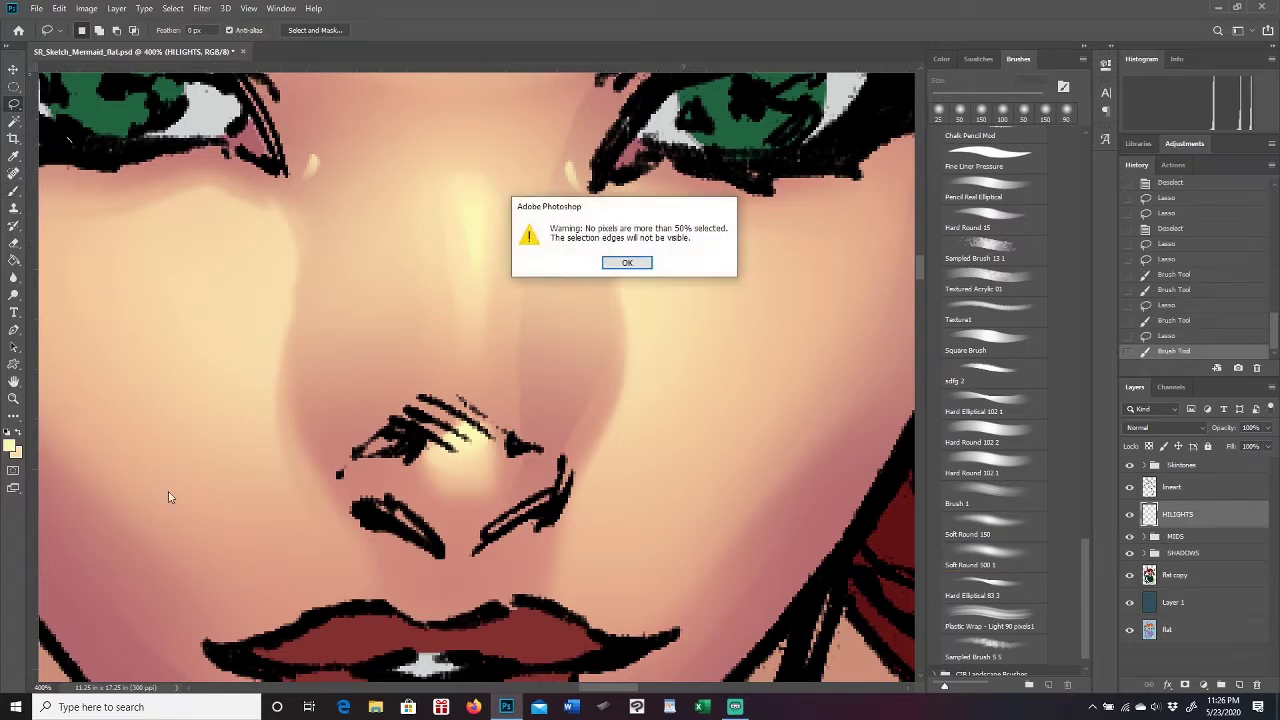
left_click(622, 264)
Add a new layer directly above the HILIGHTS layer.
key("z")
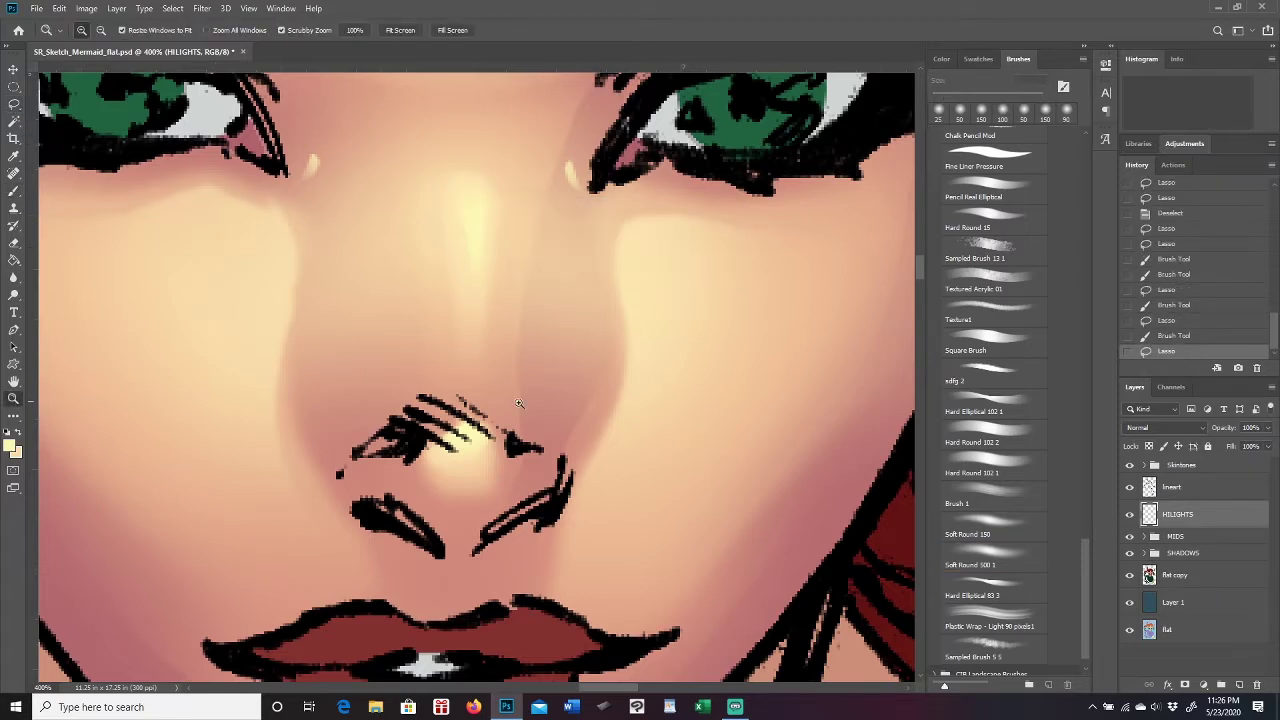
key("ctrl+0")
left_click_drag(604, 456, 640, 357)
left_click_drag(611, 261, 553, 332)
left_click(1239, 684)
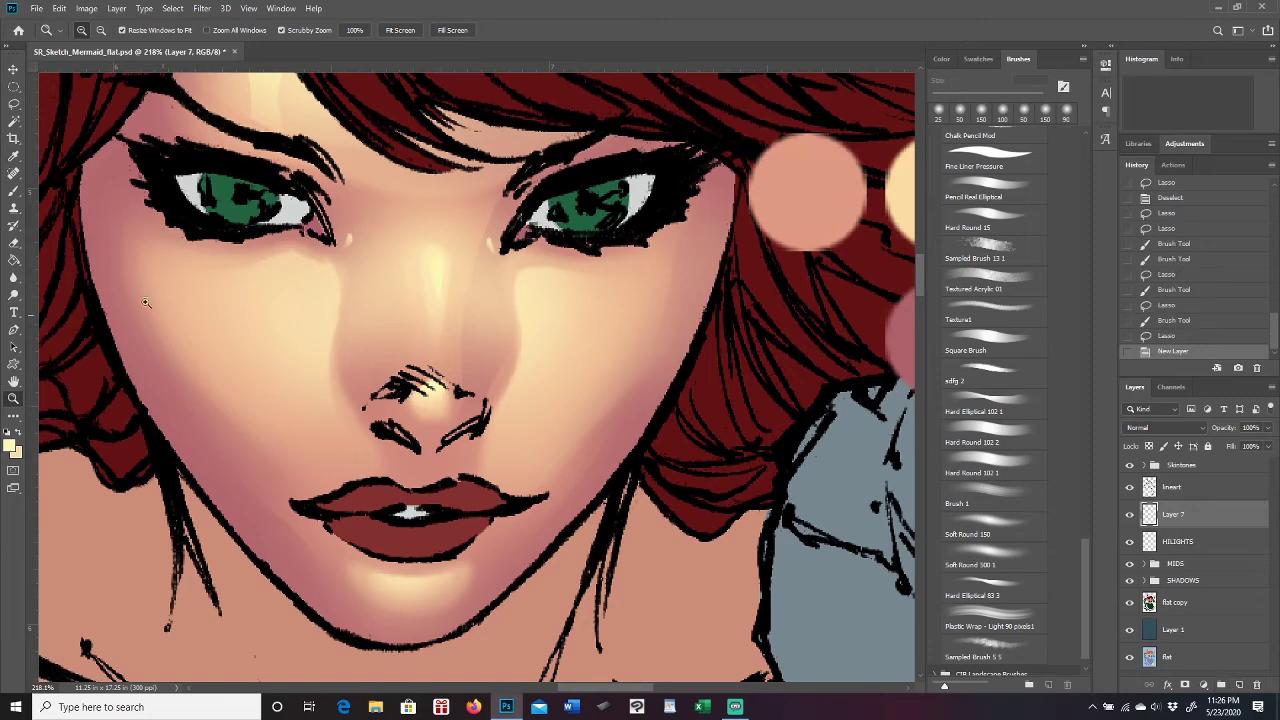
Lasso a curved strip along the right cheek's edge beside the nose, paint it pale yellow at 50 px and deselect.
left_click(14, 103)
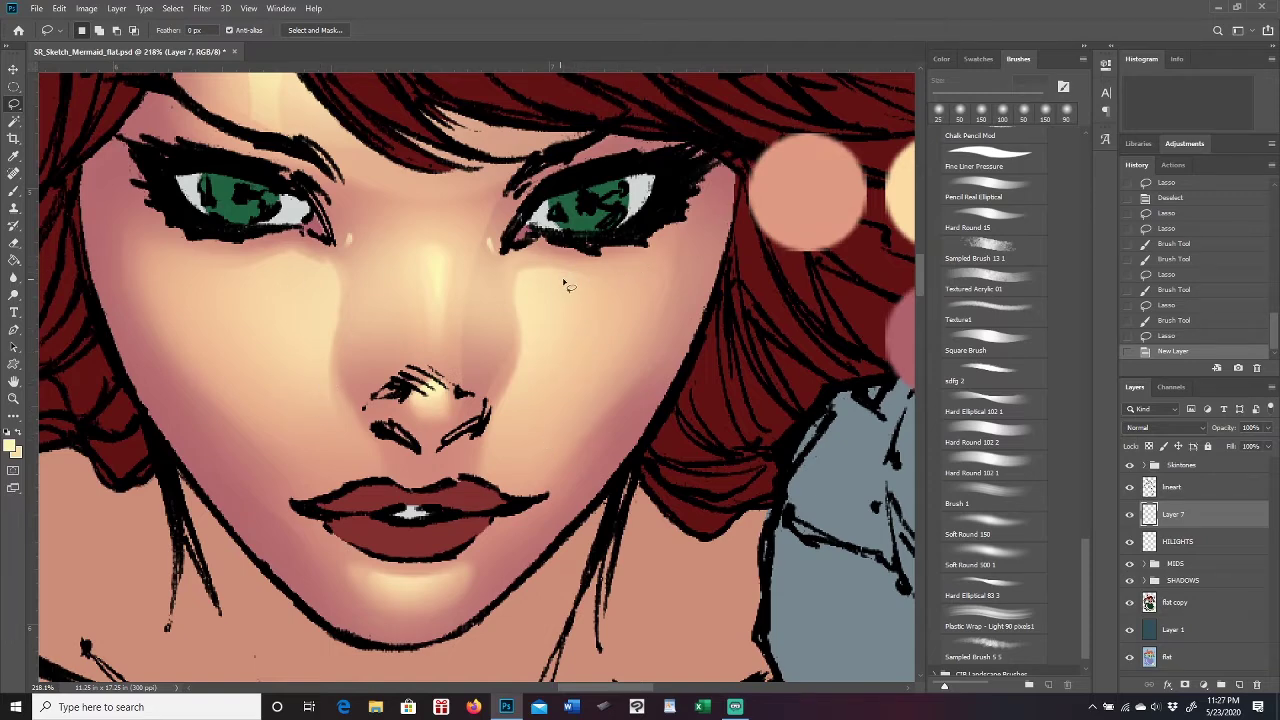
mouse_move(594, 281)
left_mouse_down()
mouse_move(523, 271)
mouse_move(525, 357)
mouse_move(485, 447)
mouse_move(529, 367)
mouse_move(544, 295)
left_mouse_up()
key("b")
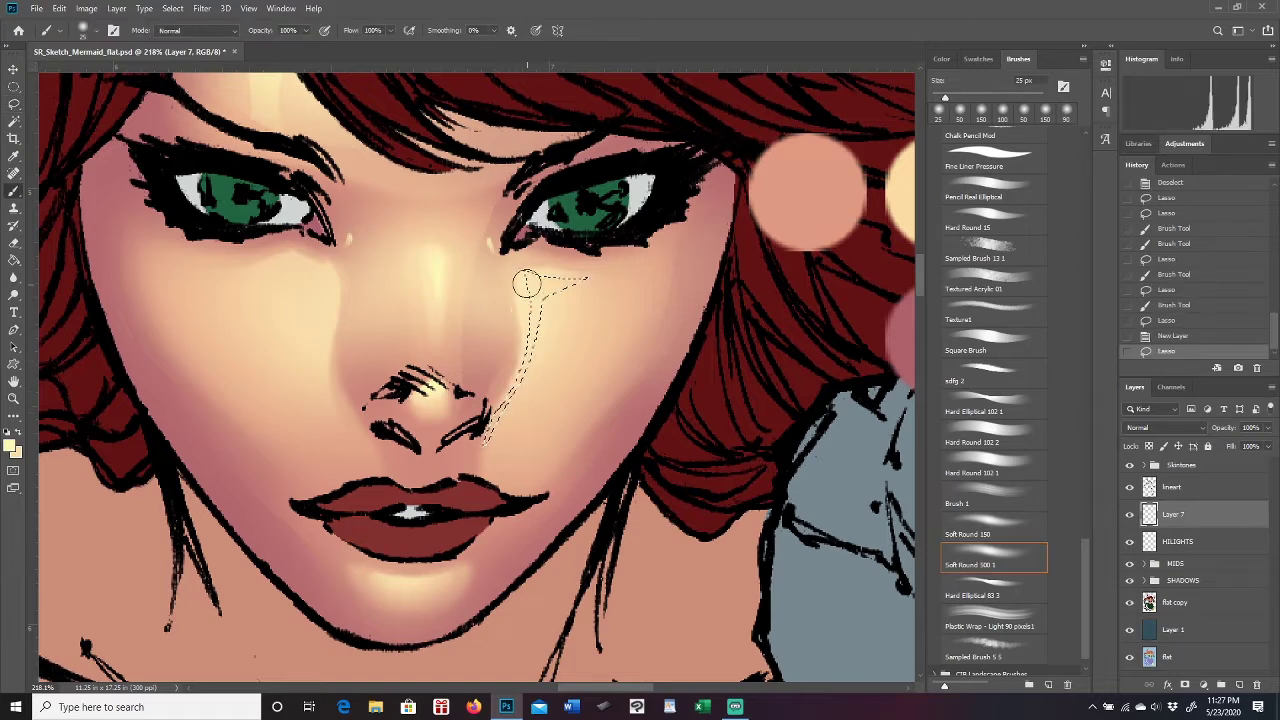
key("bracketright")
key("bracketright")
key("bracketright")
key("bracketright")
key("bracketright")
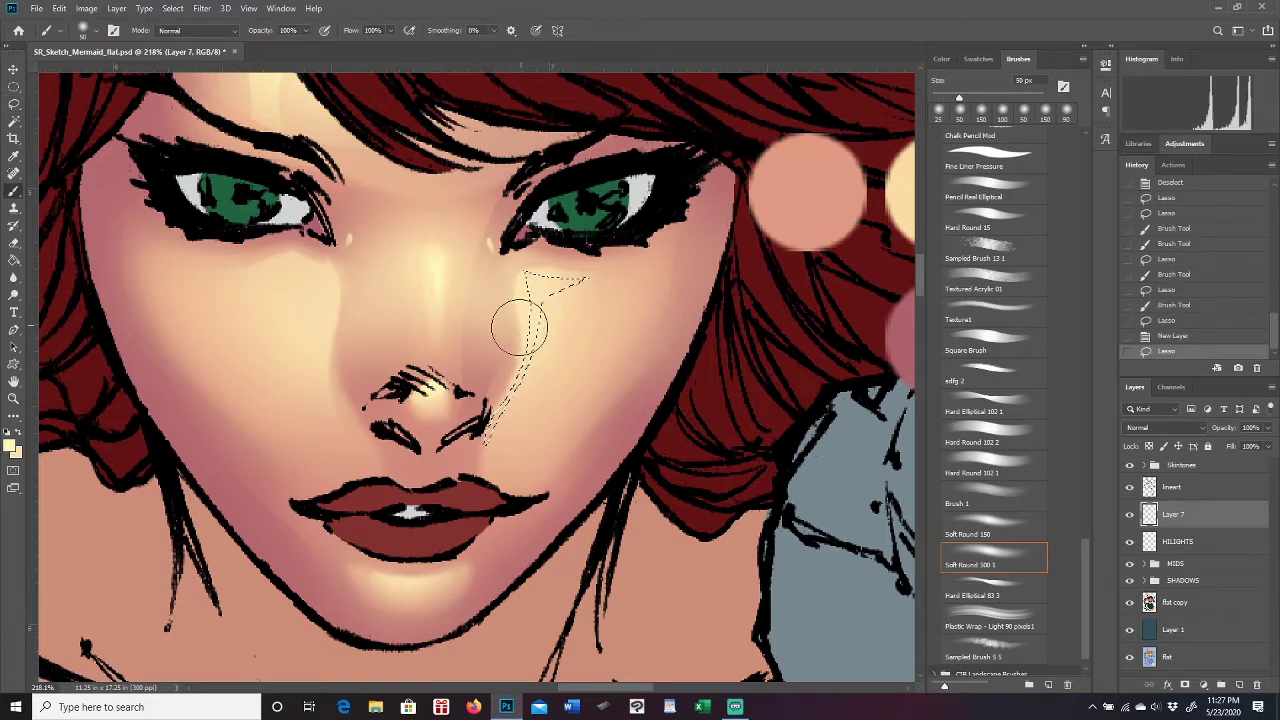
mouse_move(522, 320)
left_mouse_down()
mouse_move(510, 371)
mouse_move(523, 289)
left_mouse_up()
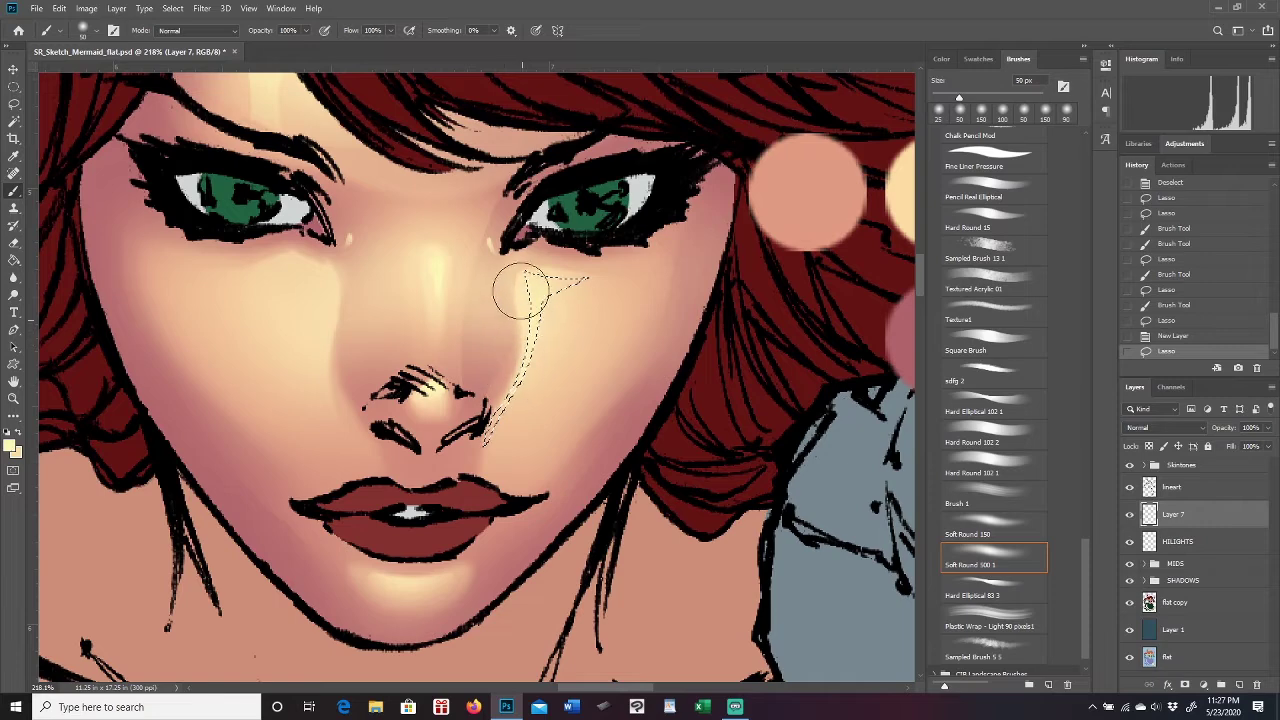
key("l")
key("ctrl+d")
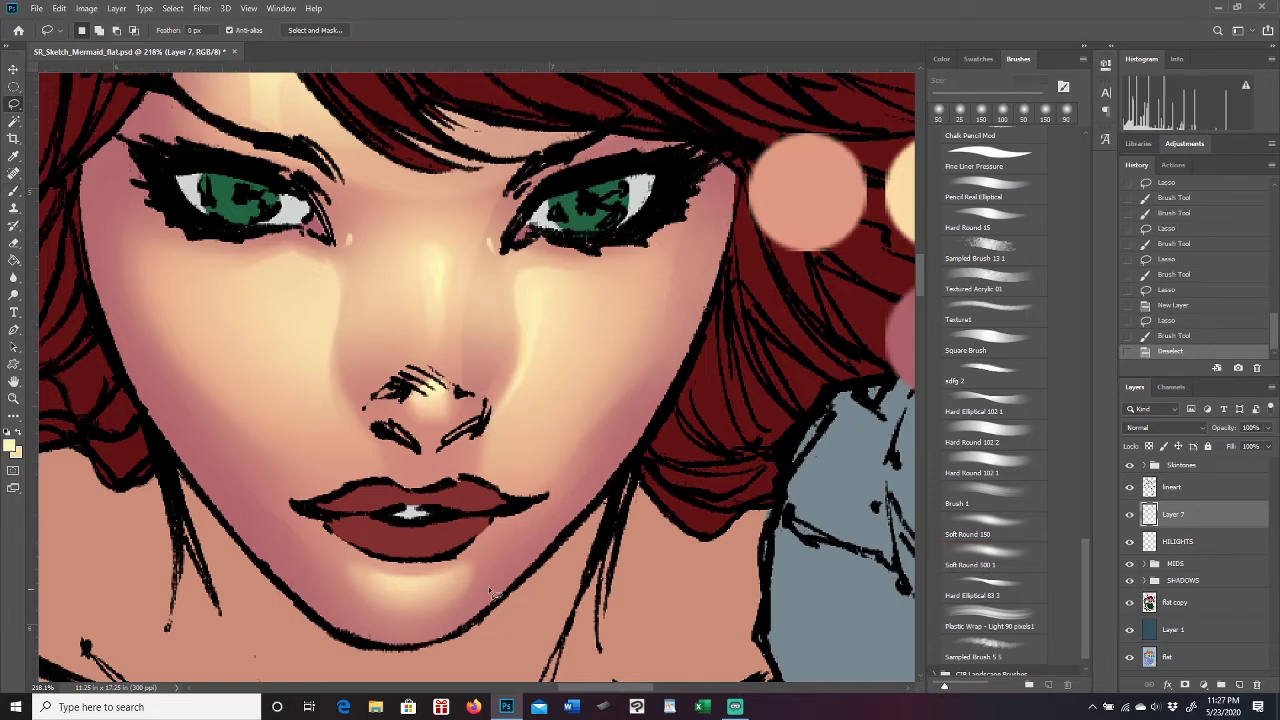
Lasso a matching curved strip along the left cheek's edge beside the nose, paint it pale yellow and deselect.
mouse_move(327, 287)
left_mouse_down()
mouse_move(332, 382)
mouse_move(362, 445)
mouse_move(333, 410)
mouse_move(303, 294)
mouse_move(278, 270)
mouse_move(316, 280)
left_mouse_up()
key("b")
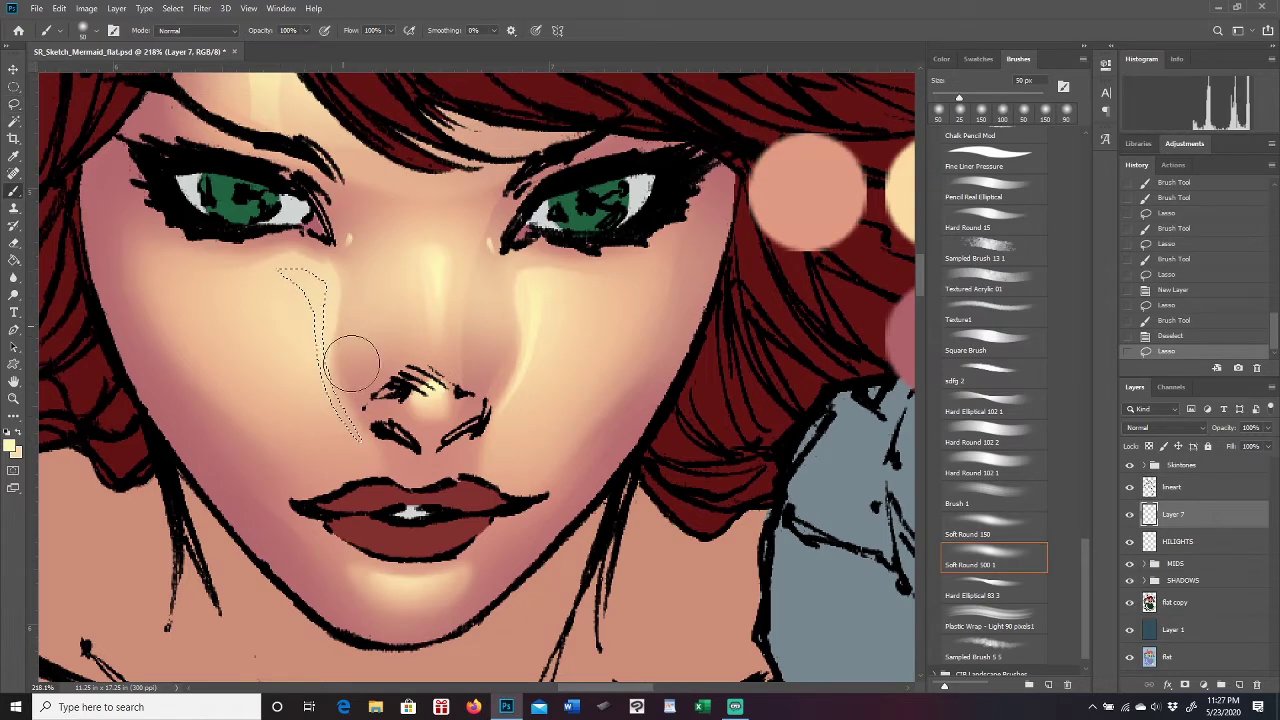
left_click_drag(343, 335, 333, 380)
key("l")
key("ctrl+d")
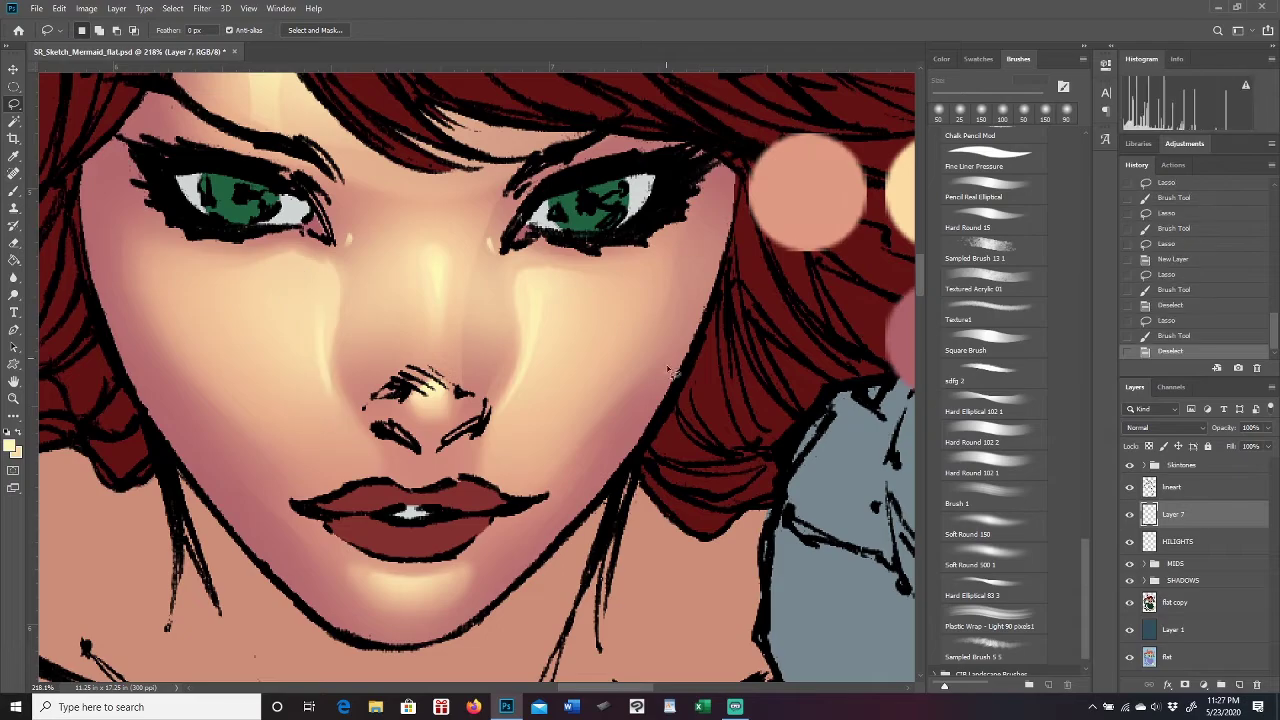
left_click(13, 398)
mouse_move(633, 440)
left_mouse_down()
mouse_move(610, 498)
mouse_move(625, 457)
mouse_move(608, 400)
mouse_move(666, 430)
left_mouse_up()
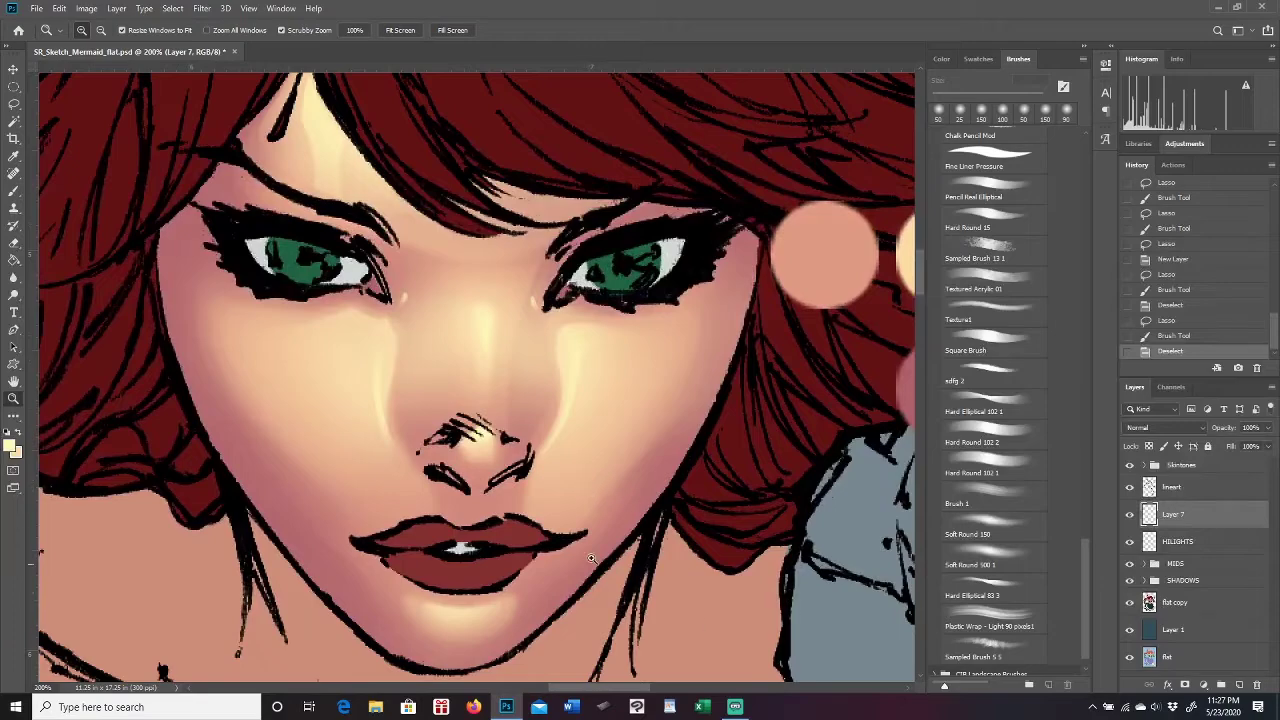
Strengthen the pale yellow highlight strips along both cheeks beside the nose with a 20 px soft round brush.
mouse_move(593, 403)
left_mouse_down()
mouse_move(576, 404)
mouse_move(583, 423)
mouse_move(525, 422)
left_mouse_up()
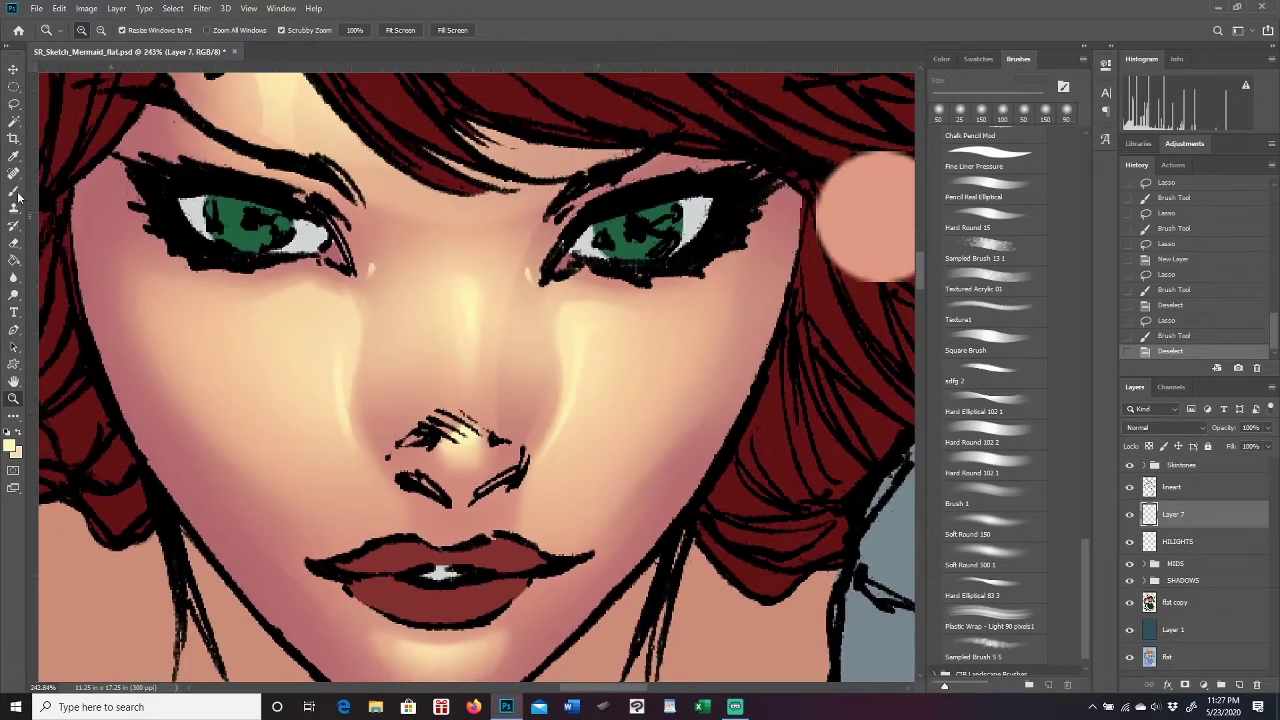
key("b")
key("bracketleft")
key("bracketleft")
key("bracketleft")
key("bracketleft")
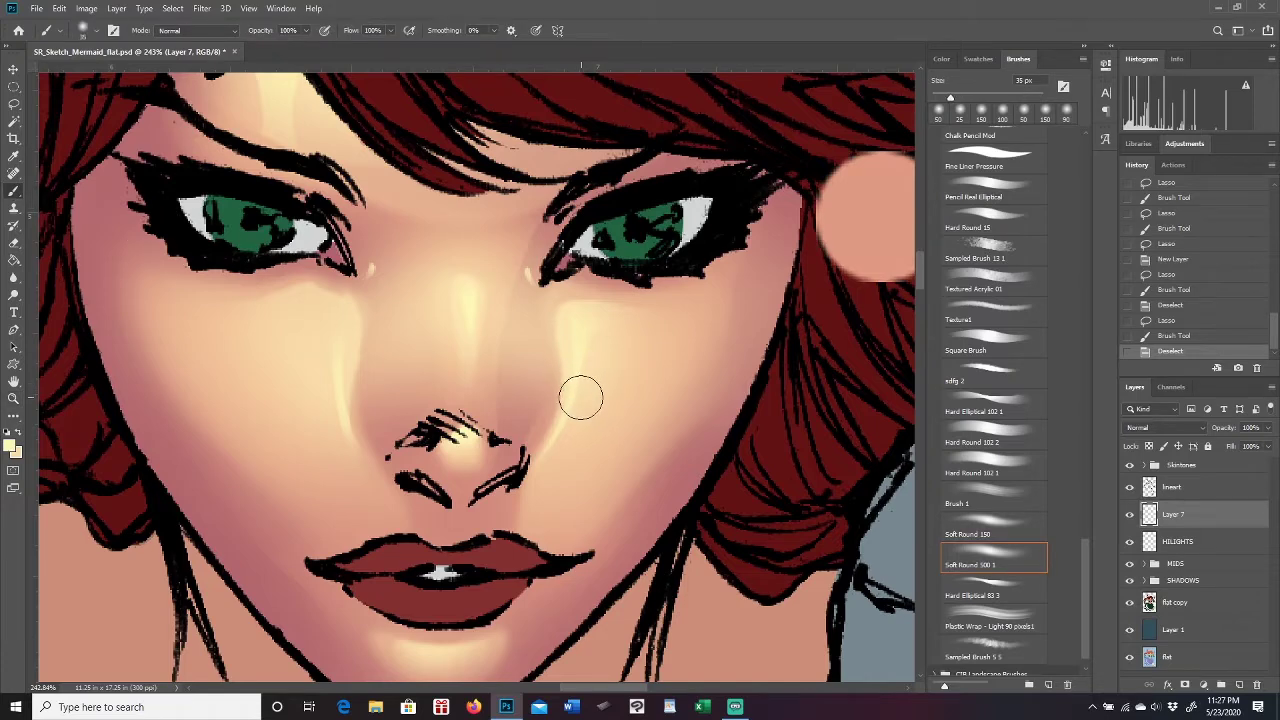
mouse_move(576, 368)
left_mouse_down()
mouse_move(561, 428)
mouse_move(571, 323)
left_mouse_up()
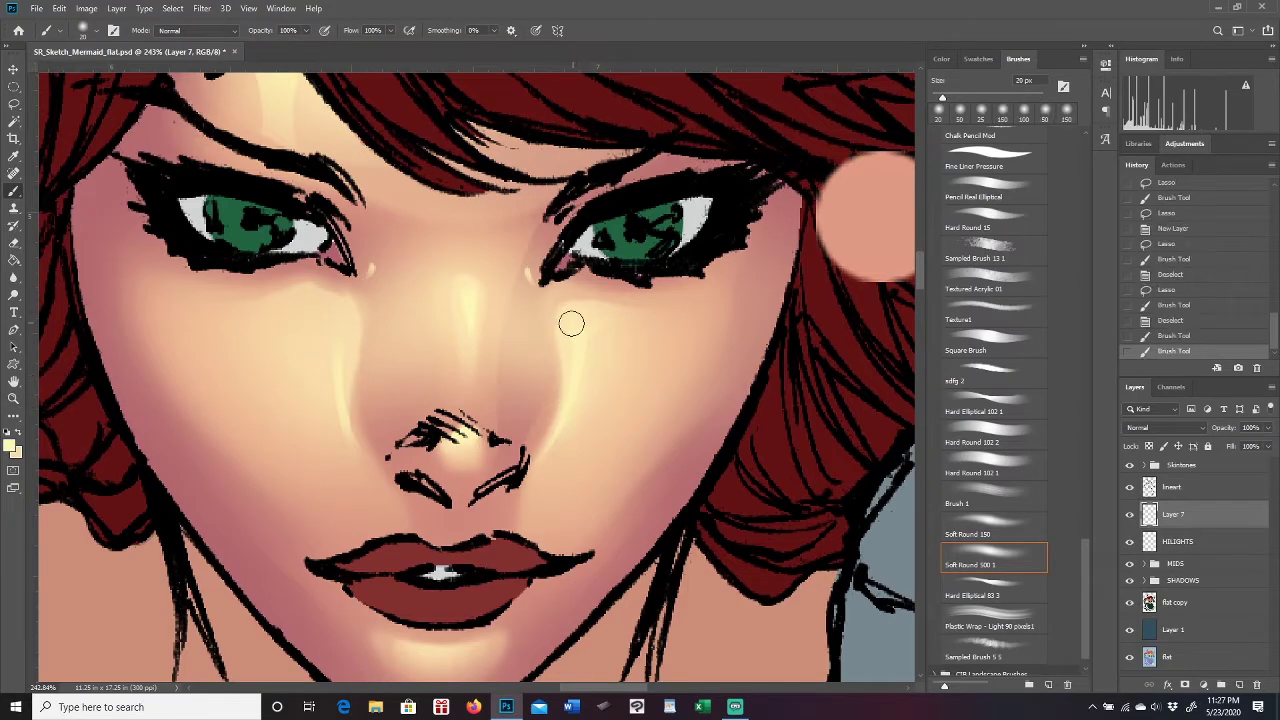
left_click_drag(346, 416, 350, 431)
left_click_drag(340, 358, 362, 450)
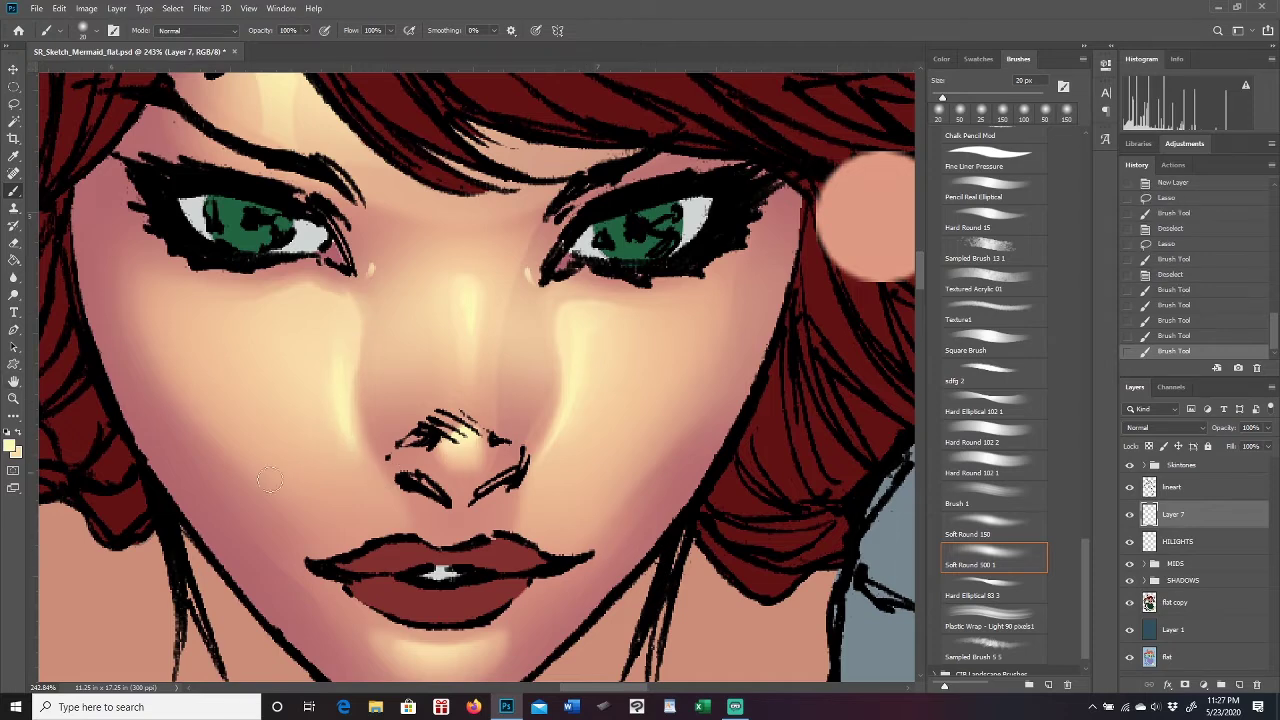
Lower Layer 7's opacity to 76% and save the document.
left_click(1267, 431)
left_click_drag(1268, 447, 1251, 449)
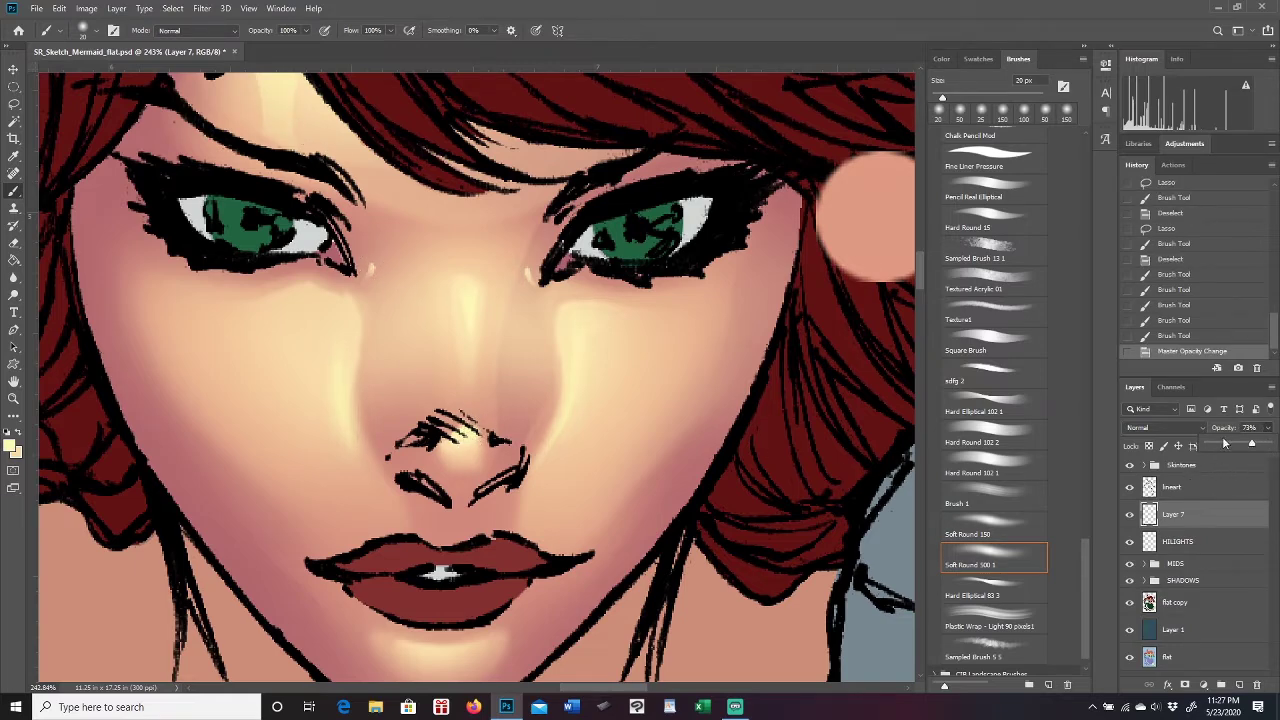
left_click(1254, 430)
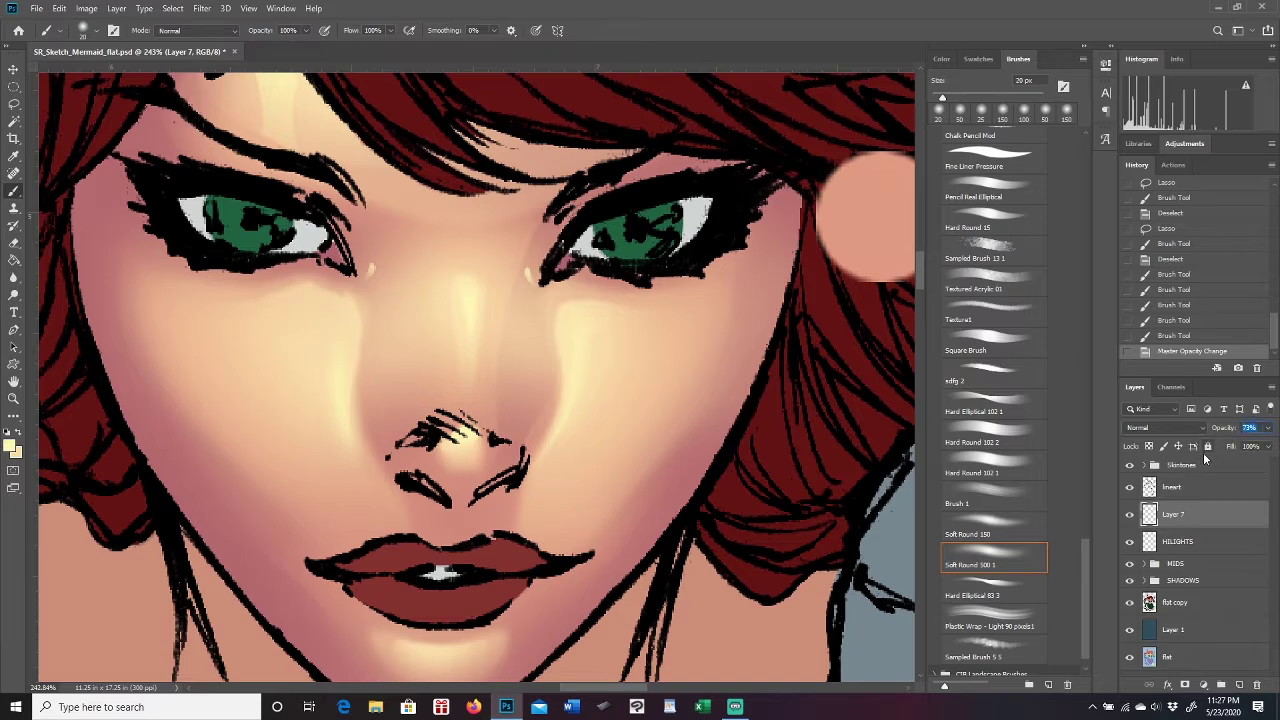
type("78")
key("Return")
key("ctrl+s")
Group Layer 7 with the HILIGHTS layer, name the group HILIGHTS and save the document.
left_click(13, 398)
left_click_drag(644, 422, 612, 456)
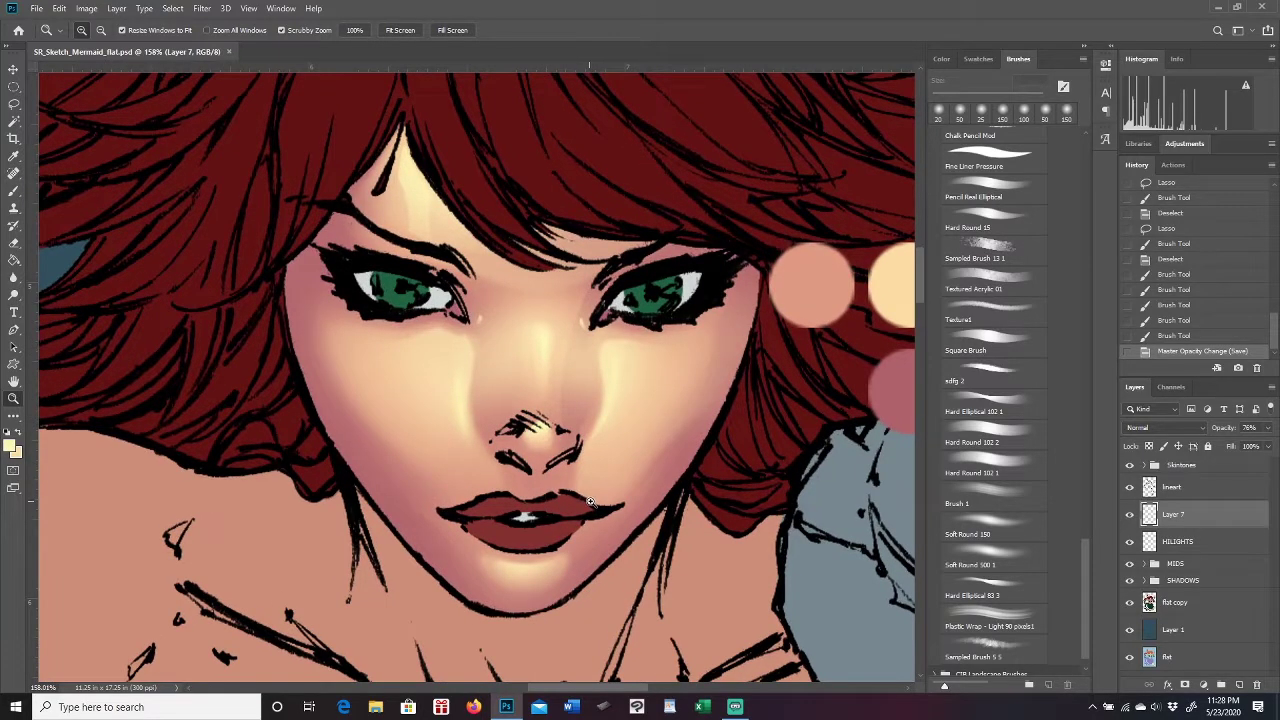
mouse_move(531, 404)
left_mouse_down()
mouse_move(475, 410)
mouse_move(520, 430)
left_mouse_up()
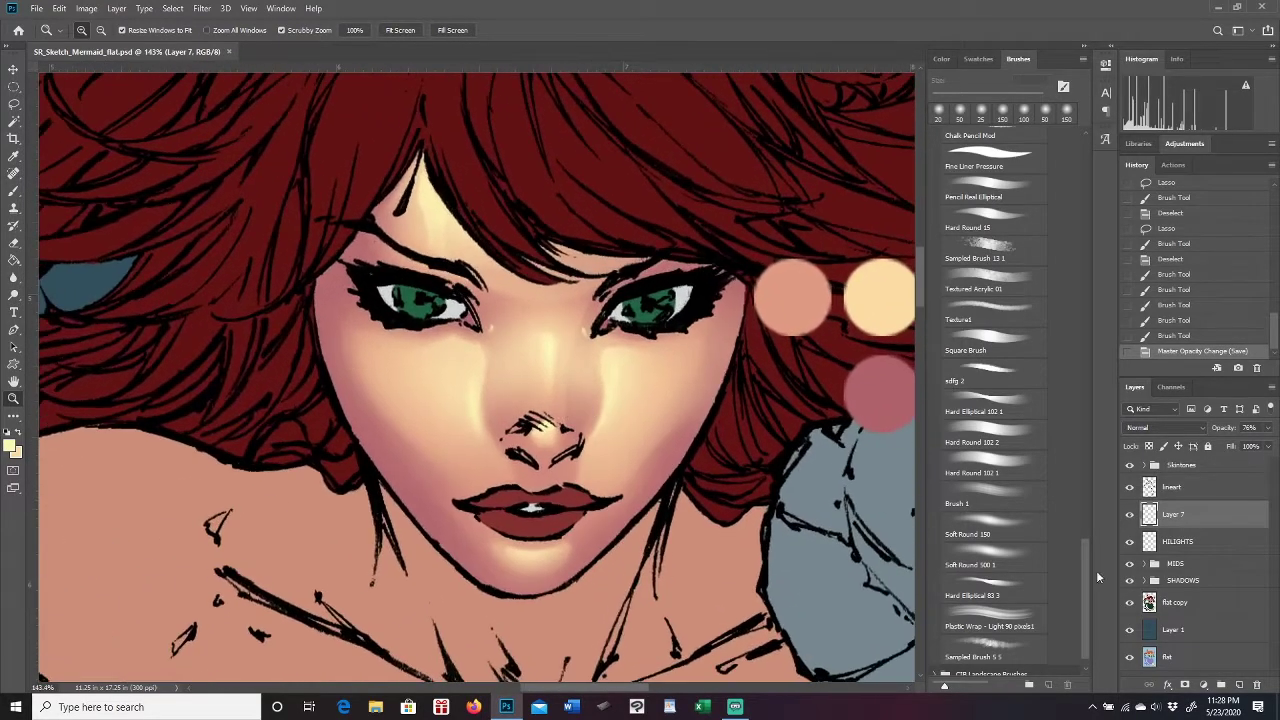
left_click(1206, 544, "shift")
left_click_drag(1220, 550, 1226, 682)
double_click(1180, 510)
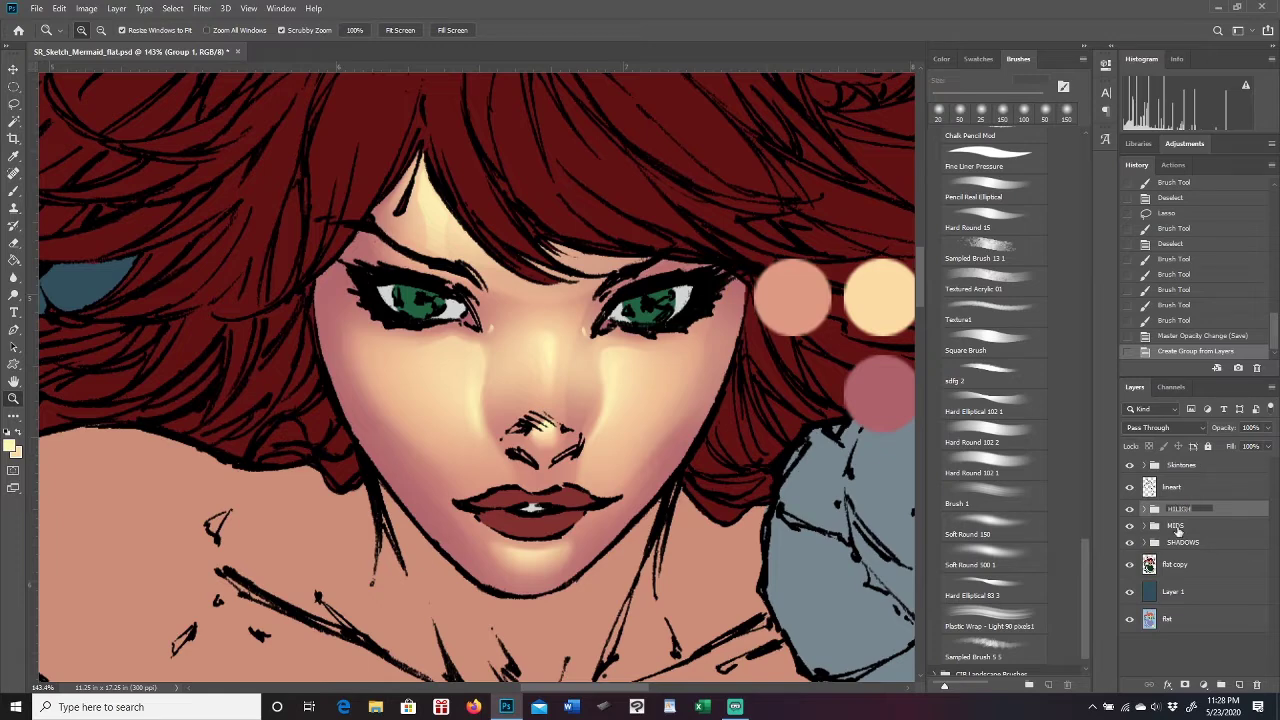
key("Return")
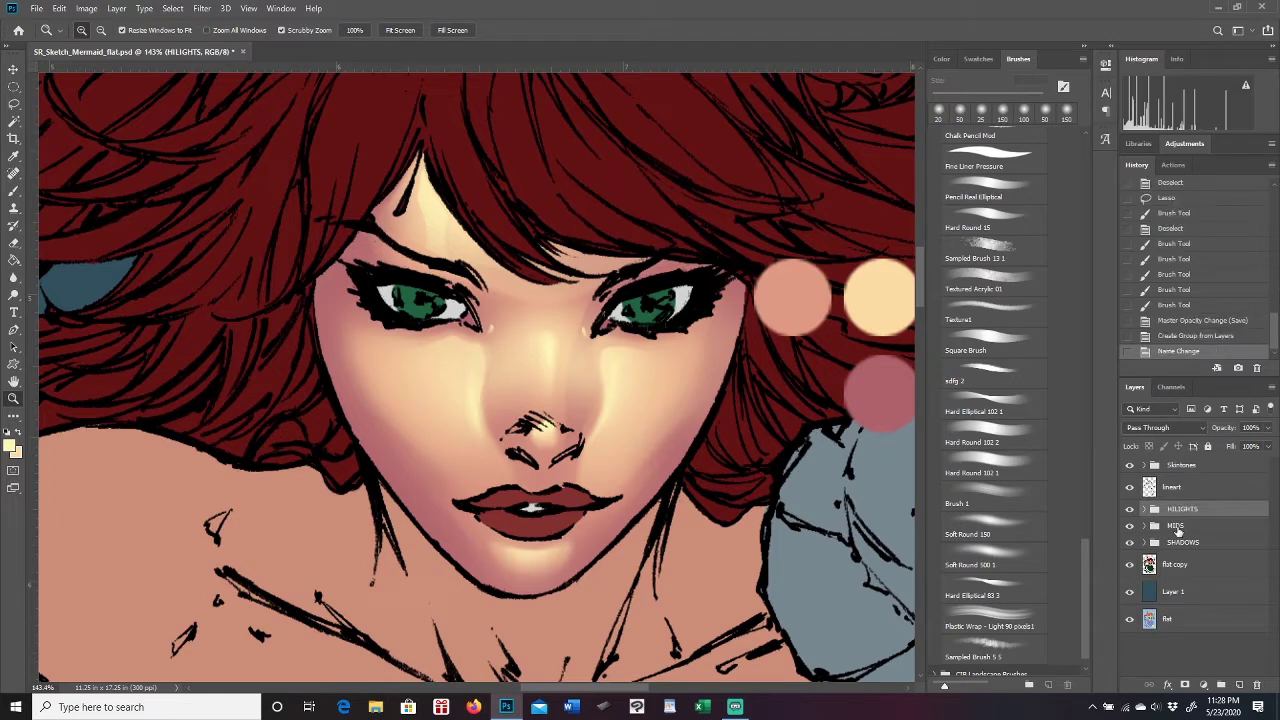
key("ctrl+s")
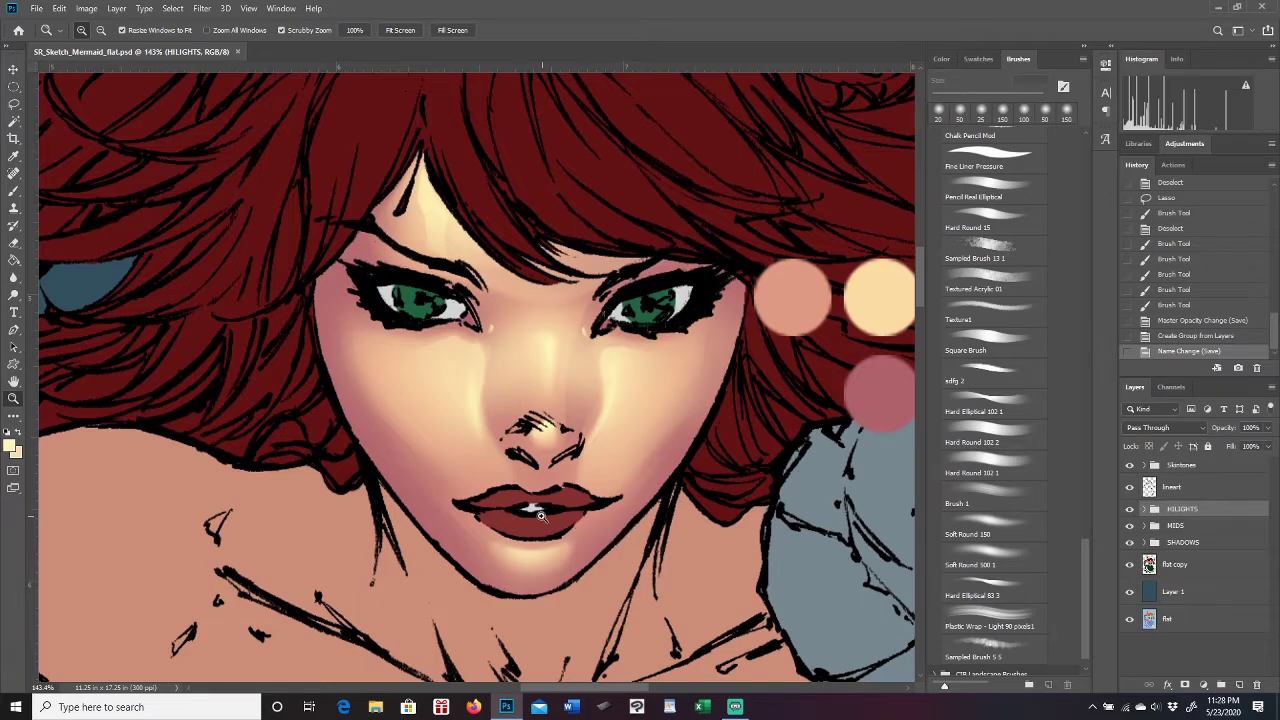
Try the SHADOWS group above HILIGHTS, hide it to compare, and return it below MIDS with its visibility on.
left_click_drag(920, 284, 913, 404)
left_click_drag(916, 442, 917, 278)
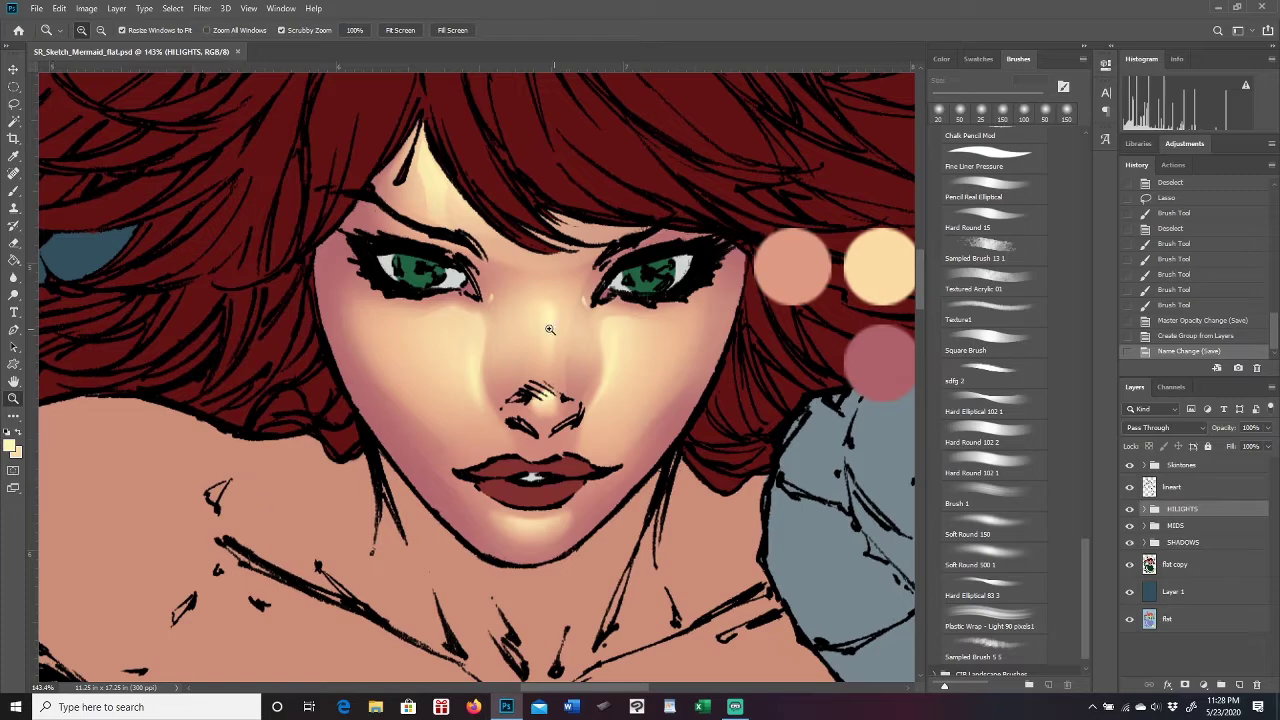
left_click_drag(618, 372, 596, 404)
left_click(1214, 541)
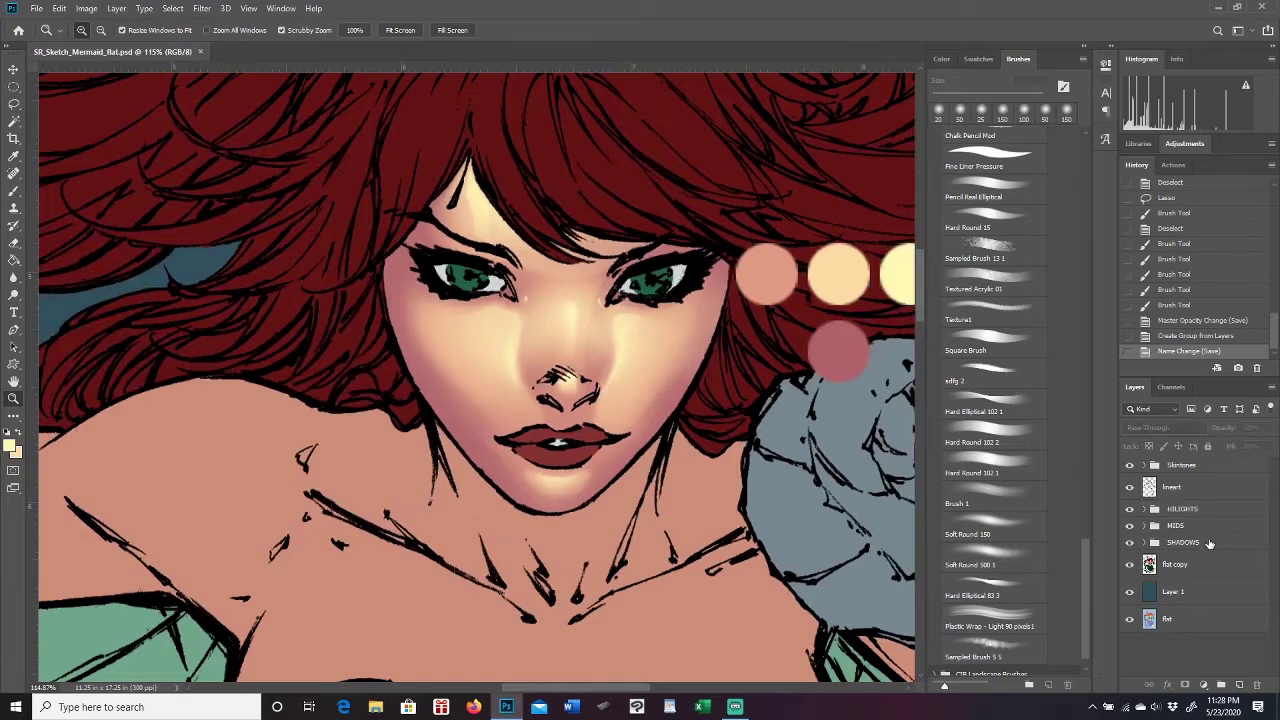
left_click(1204, 542)
left_click_drag(1207, 543, 1208, 509)
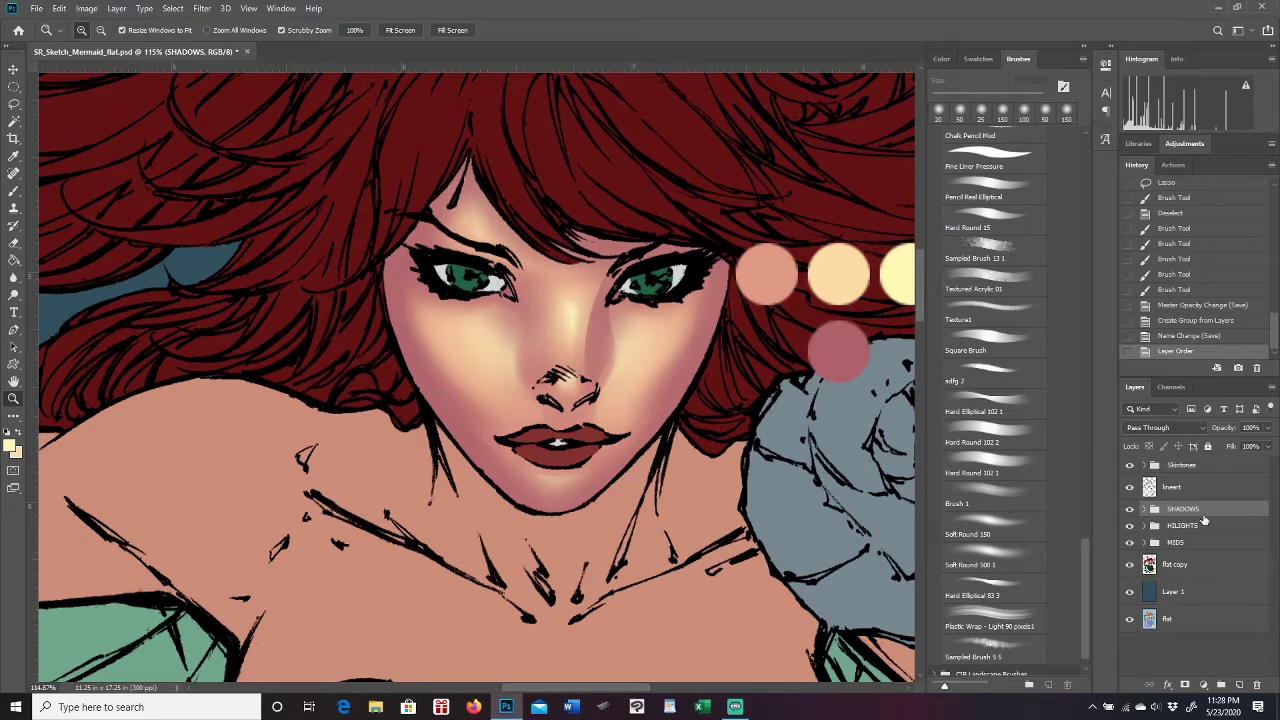
left_click(1130, 509)
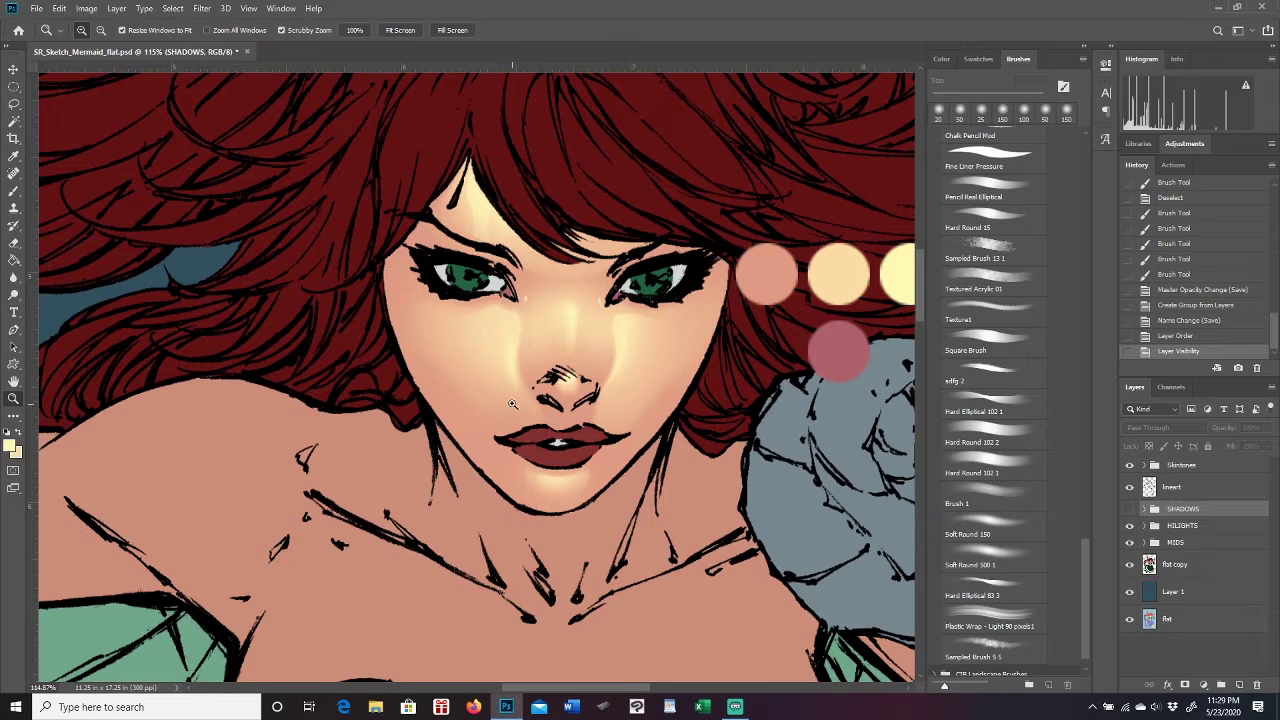
left_click_drag(1185, 513, 1180, 548)
left_click(1132, 543)
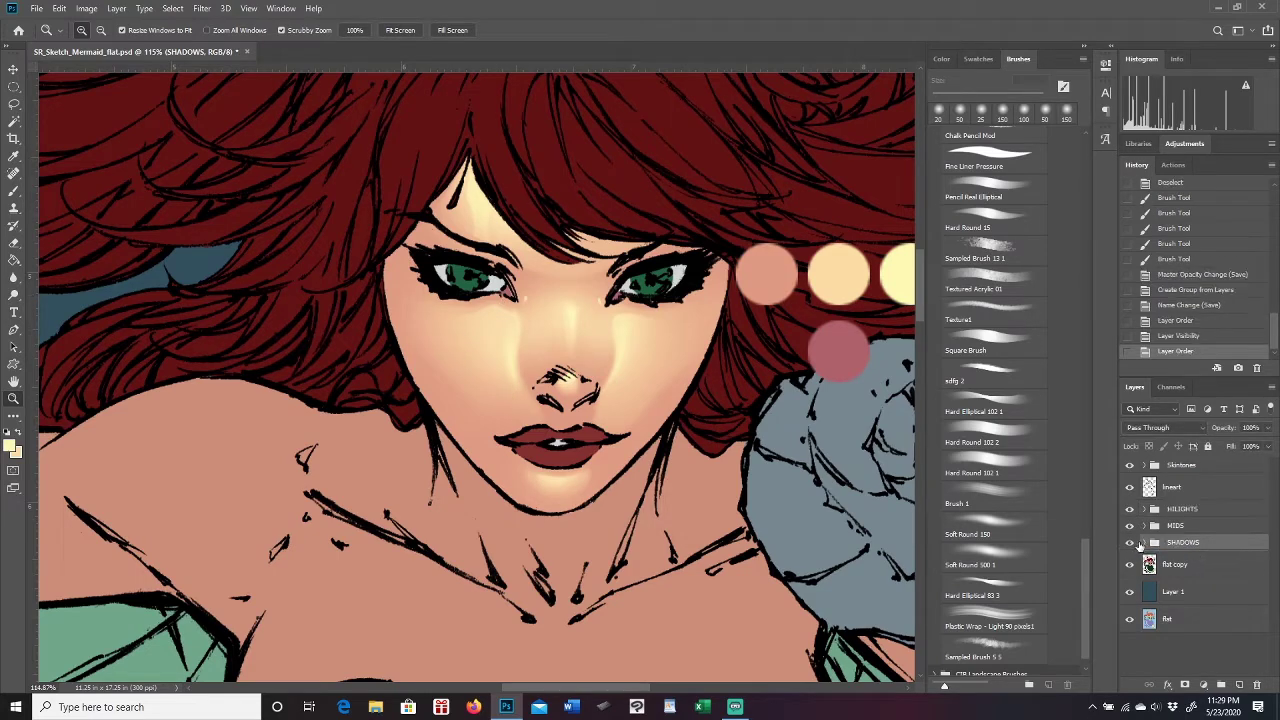
Duplicate the HILIGHTS group and the MIDS group within the document, keeping the default copy names.
left_click(1198, 510)
right_click(1193, 515)
left_click(1130, 226)
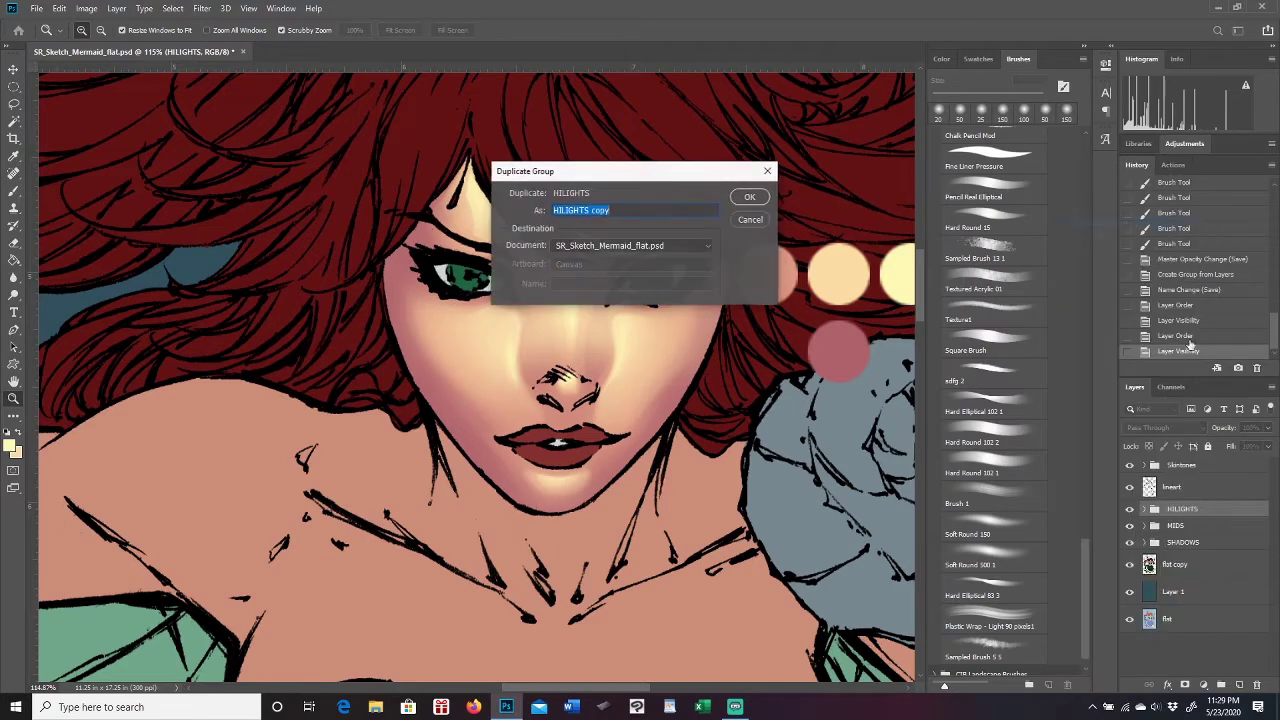
key("Return")
left_click(1198, 543)
right_click(1200, 545)
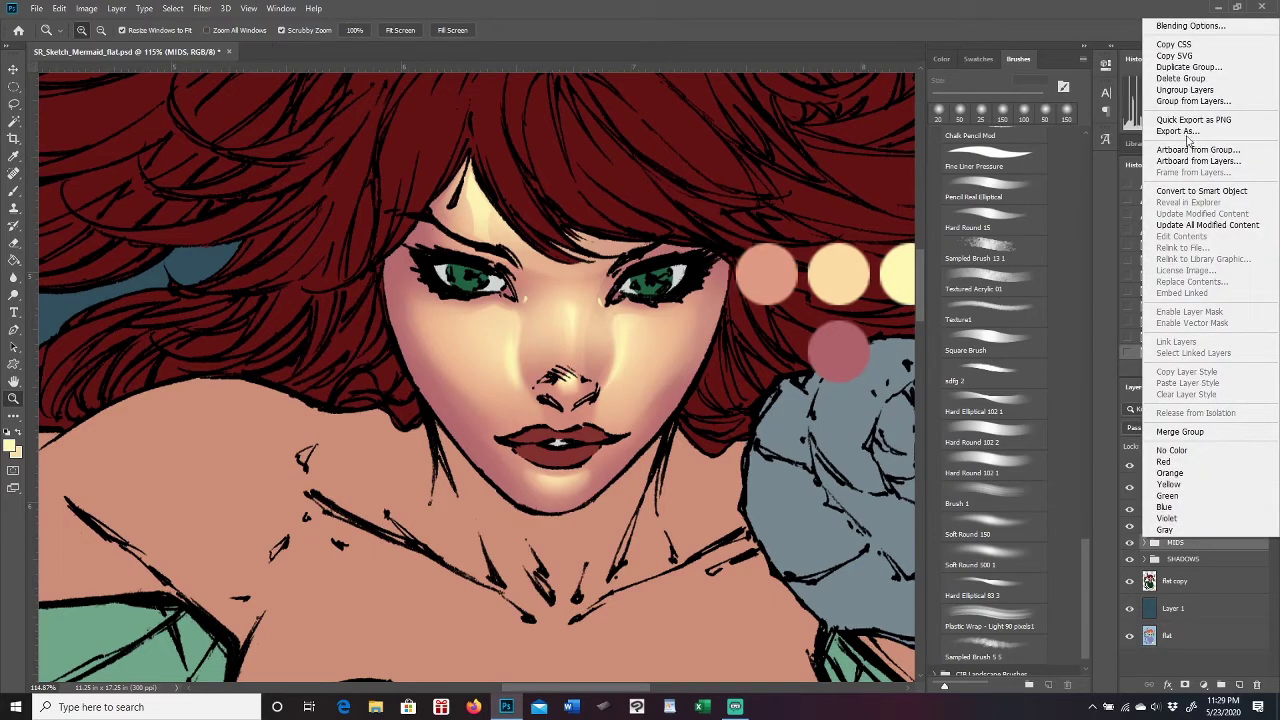
left_click(1189, 67)
left_click(757, 203)
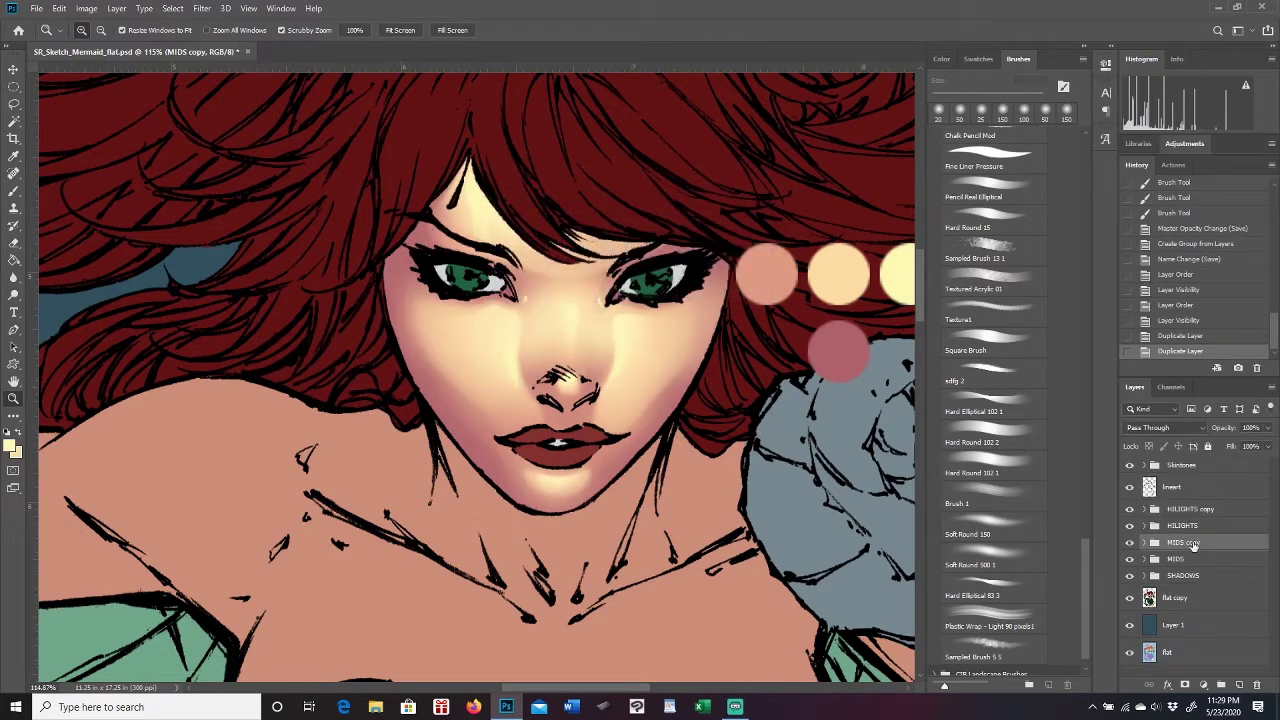
Move the MIDS copy group directly below HILIGHTS copy and hide the original HILIGHTS and MIDS groups.
left_click_drag(1196, 543, 1203, 524)
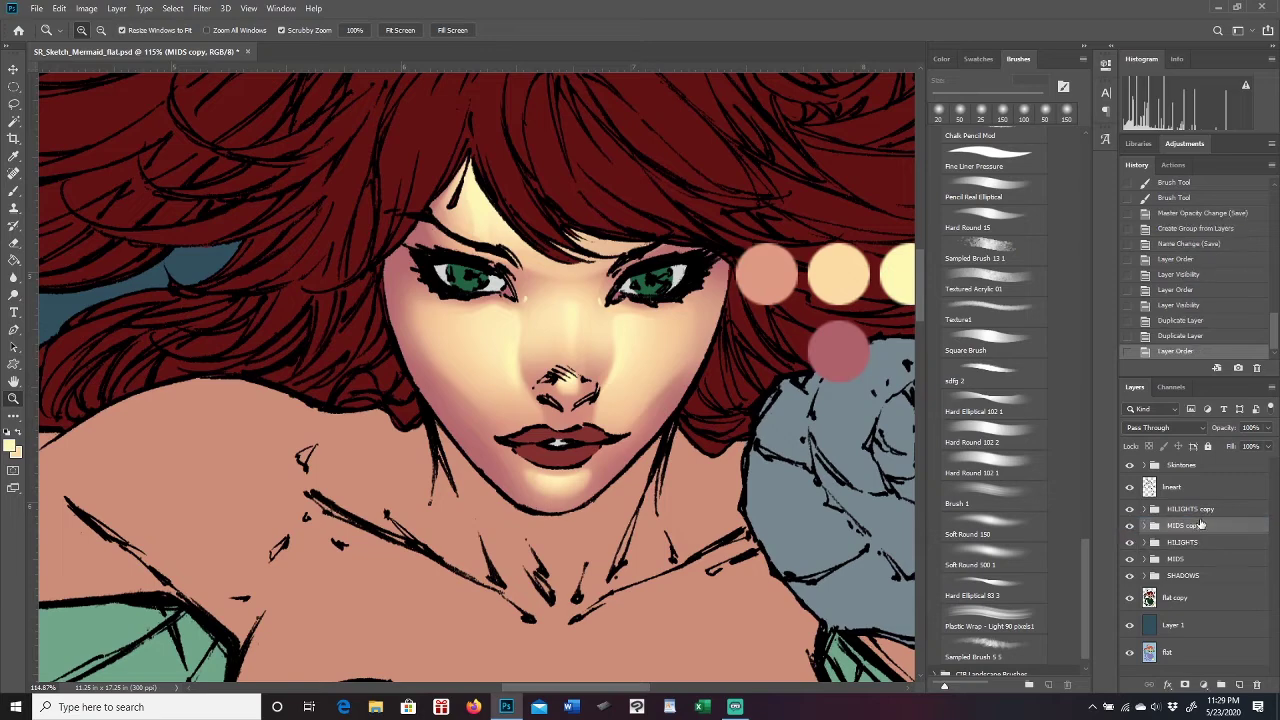
left_click(1130, 542)
left_click(1130, 558)
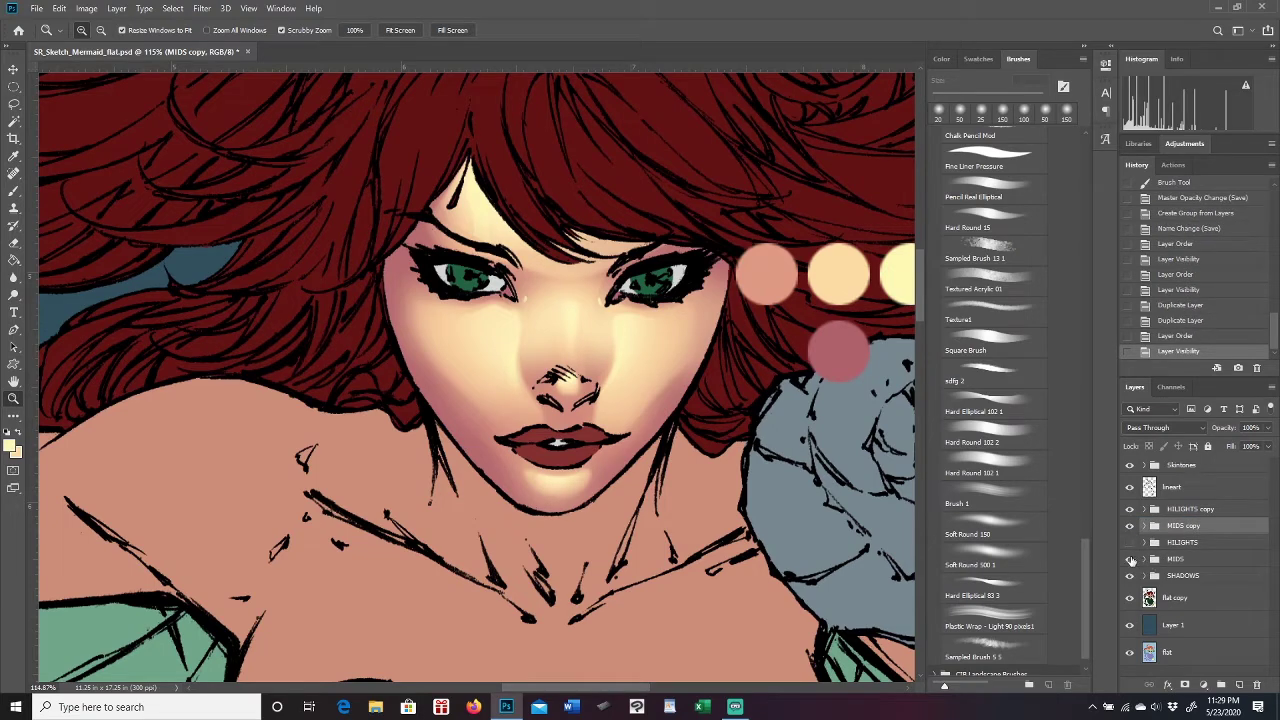
Merge the HILIGHTS copy group and the MIDS copy group each into a single layer.
right_click(1206, 511)
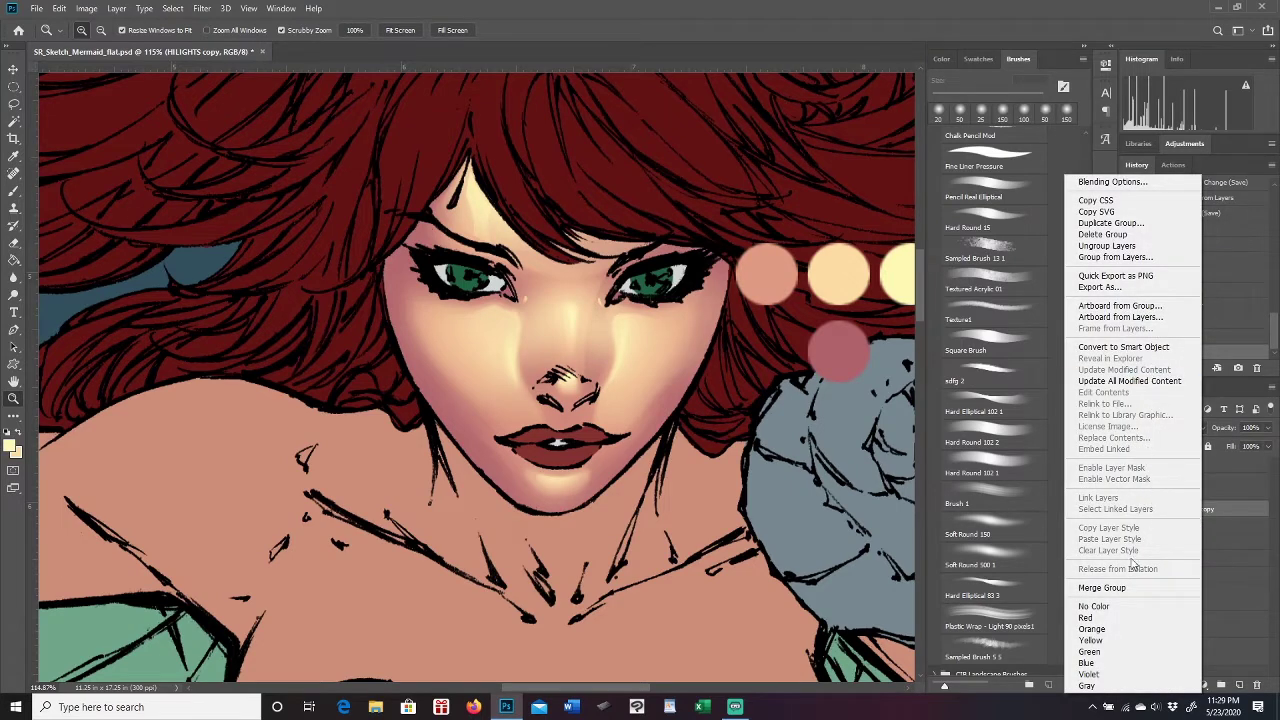
left_click(1110, 588)
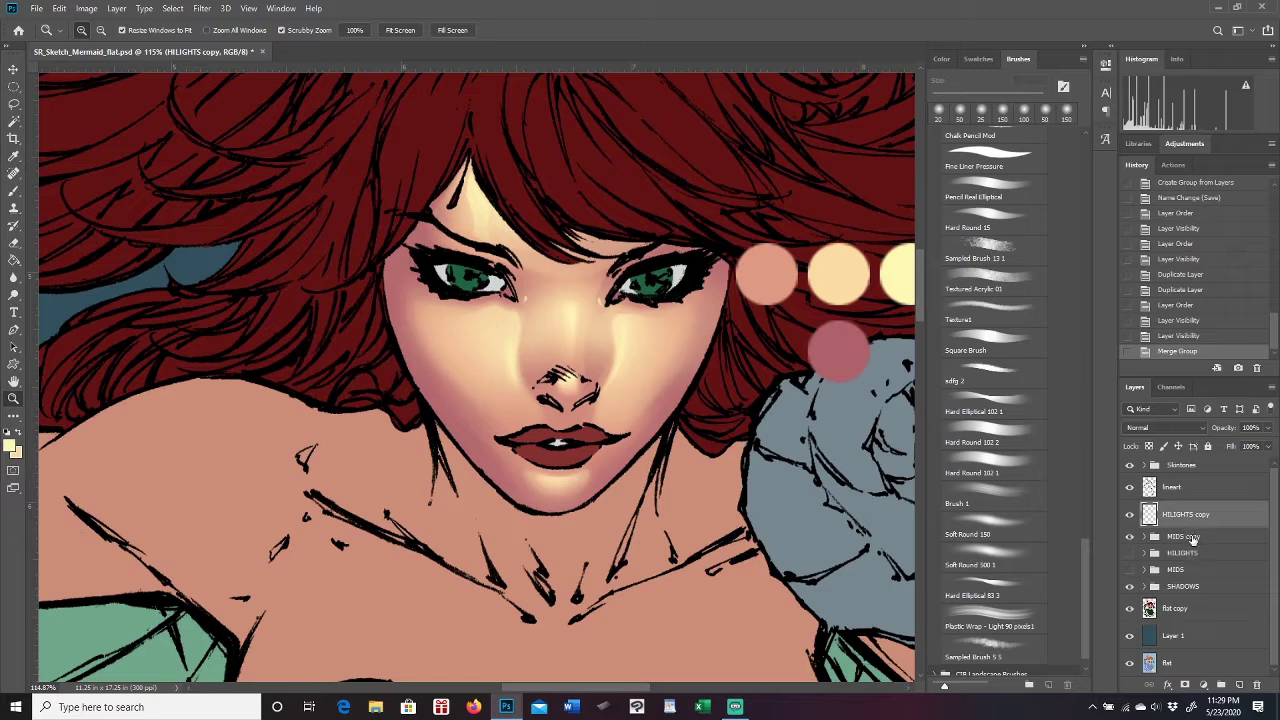
right_click(1192, 538)
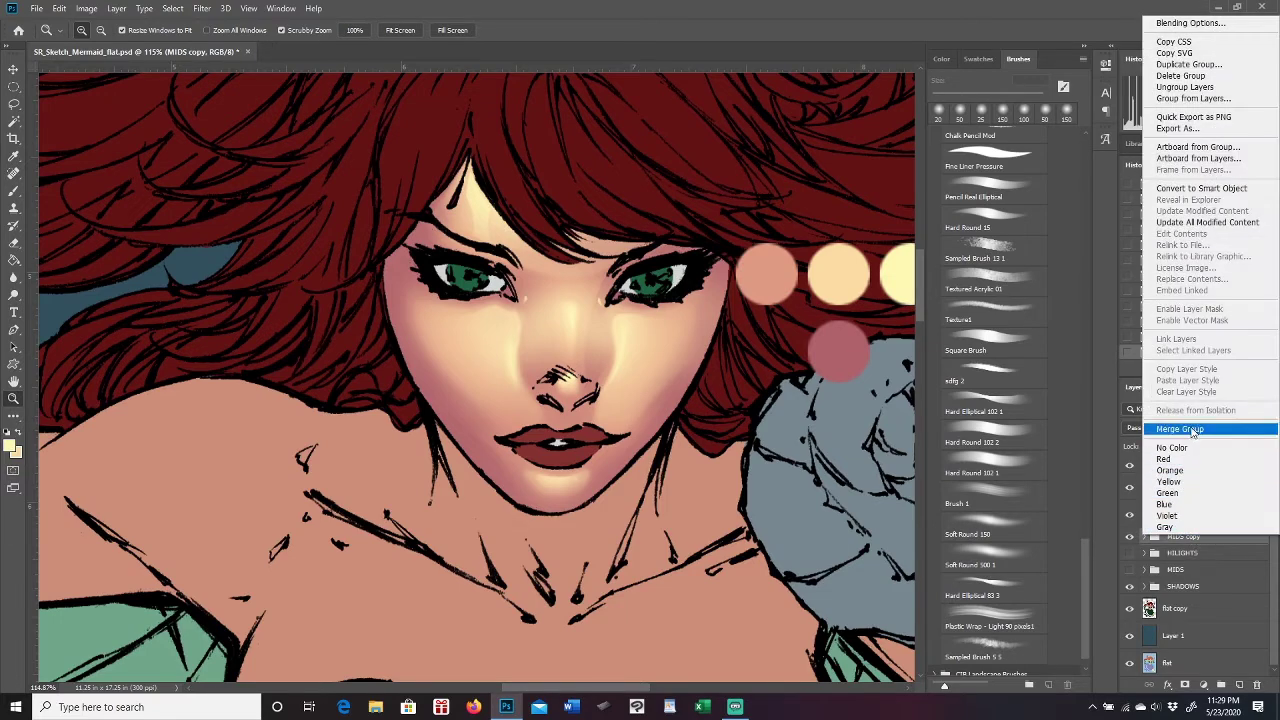
left_click(1192, 431)
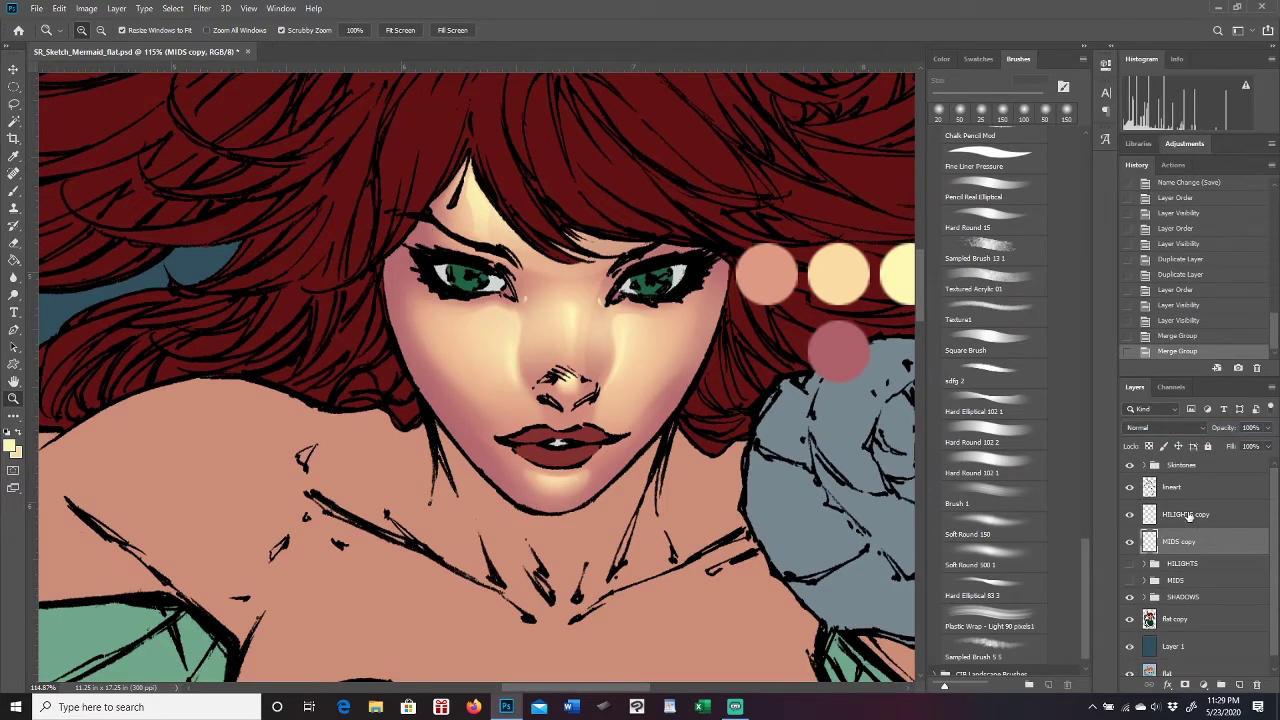
Toggle the HILIGHTS copy and MIDS copy layers off and on to check what each contributes to the face.
left_click(1187, 515)
left_click(1131, 515)
left_click(1131, 515)
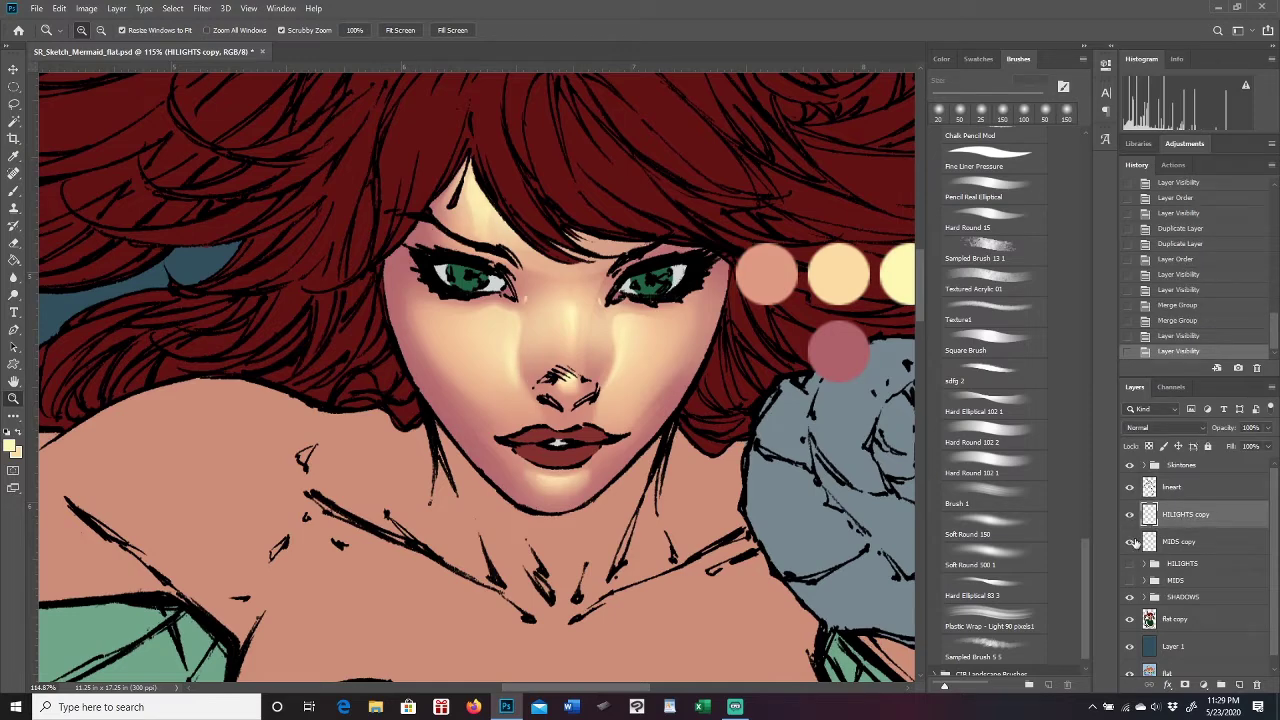
left_click(1131, 542)
left_click(1131, 542)
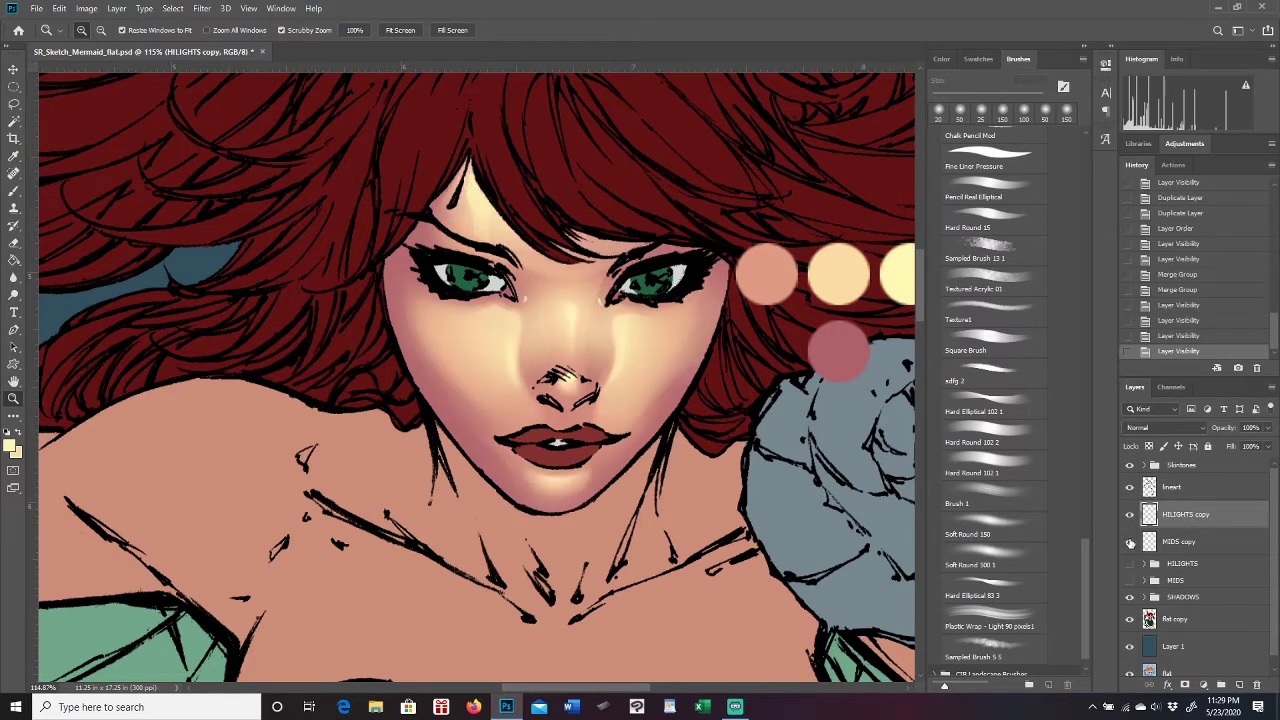
Merge the HILIGHTS copy layer down into MIDS copy and rename the merged layer MIDS FINAL.
right_click(1192, 519)
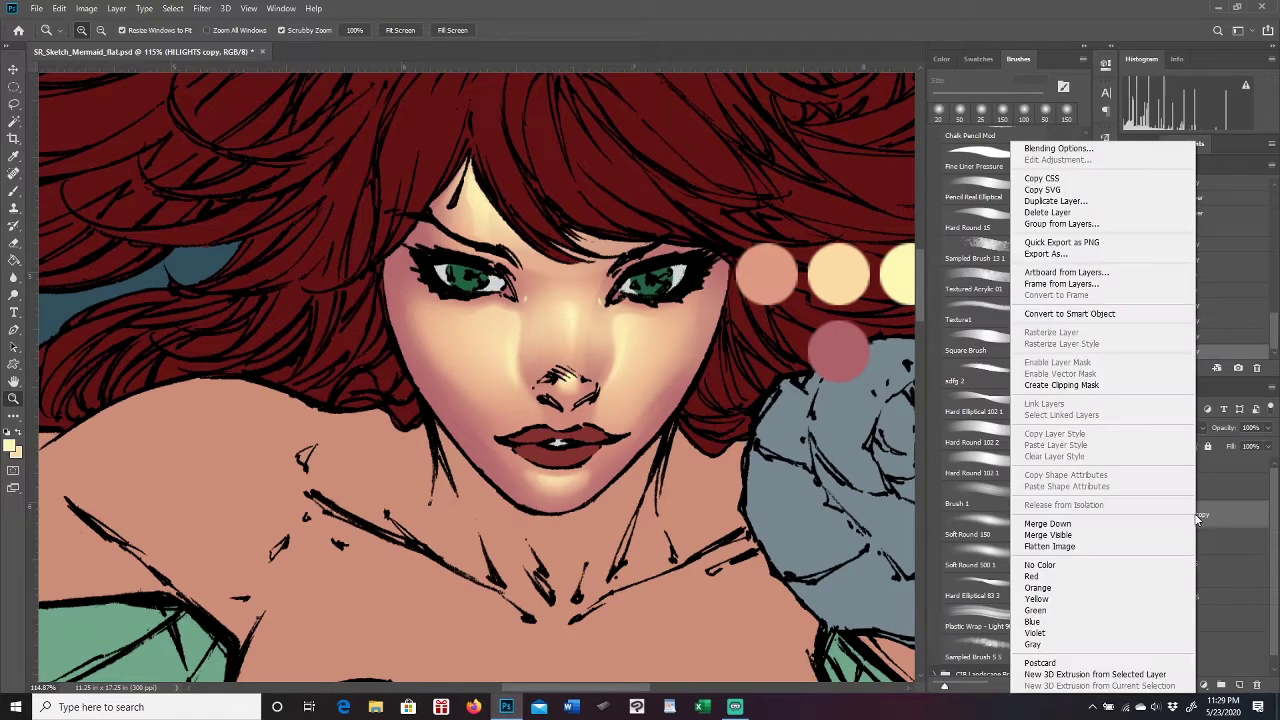
left_click(1134, 523)
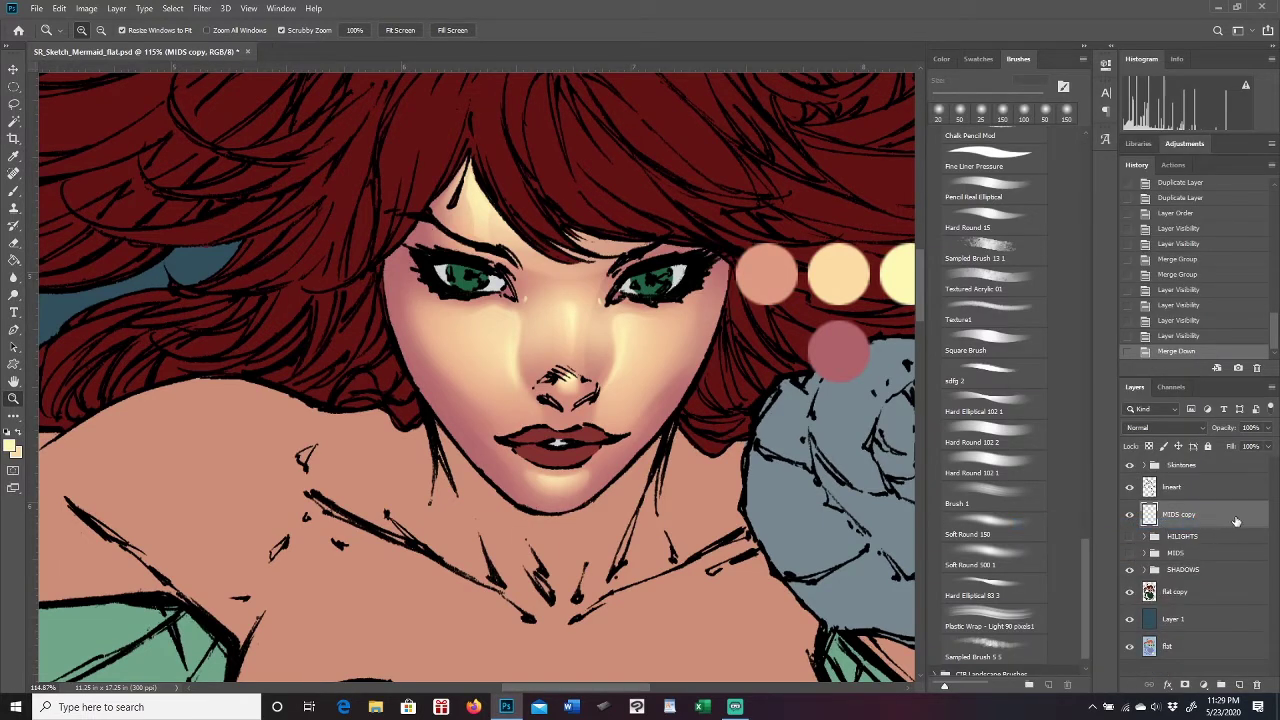
double_click(1177, 515)
type("MI")
key("Return")
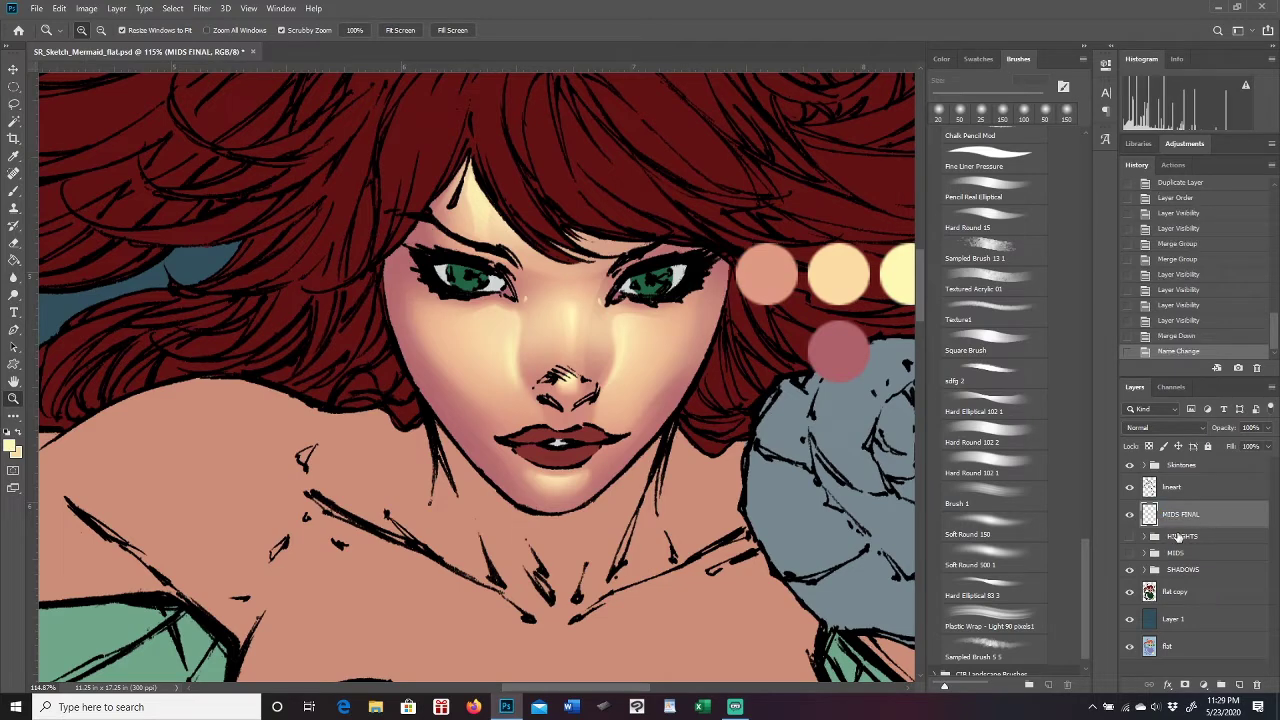
Compare MIDS FINAL with the original HILIGHTS and MIDS groups by switching their visibility.
left_click_drag(1130, 536, 1130, 552)
left_click(1130, 514)
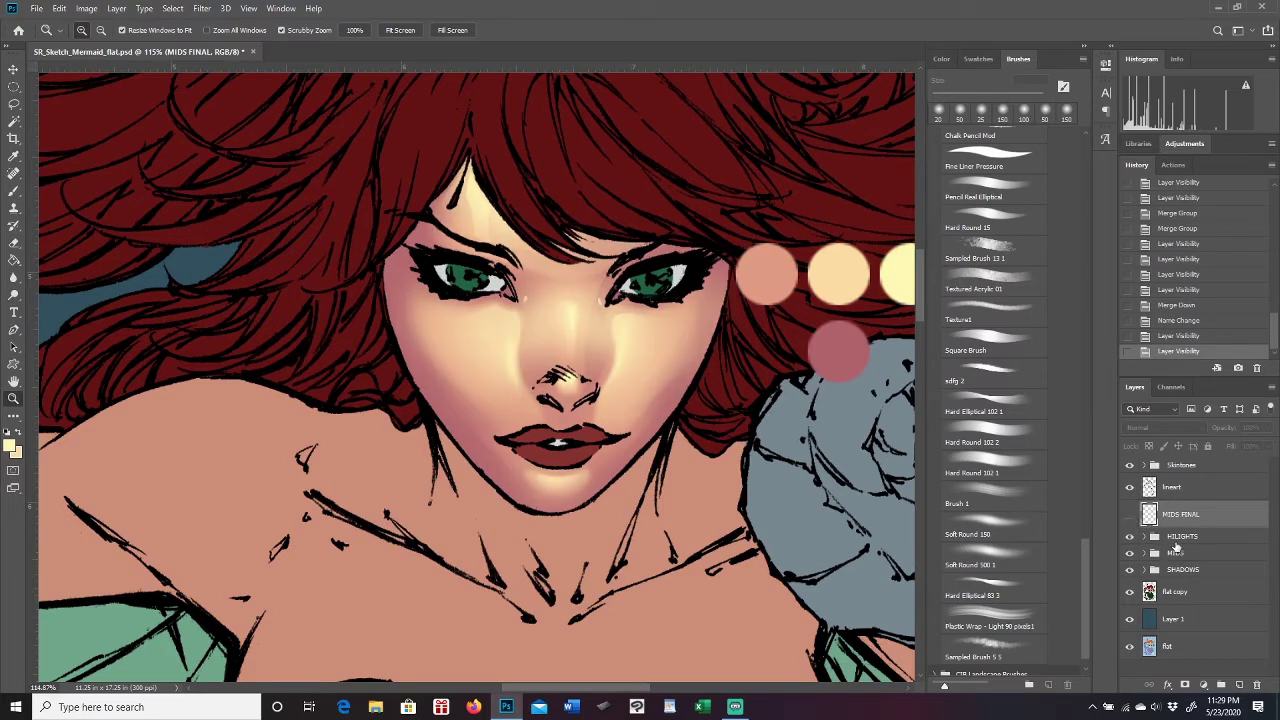
left_click_drag(1130, 537, 1130, 553)
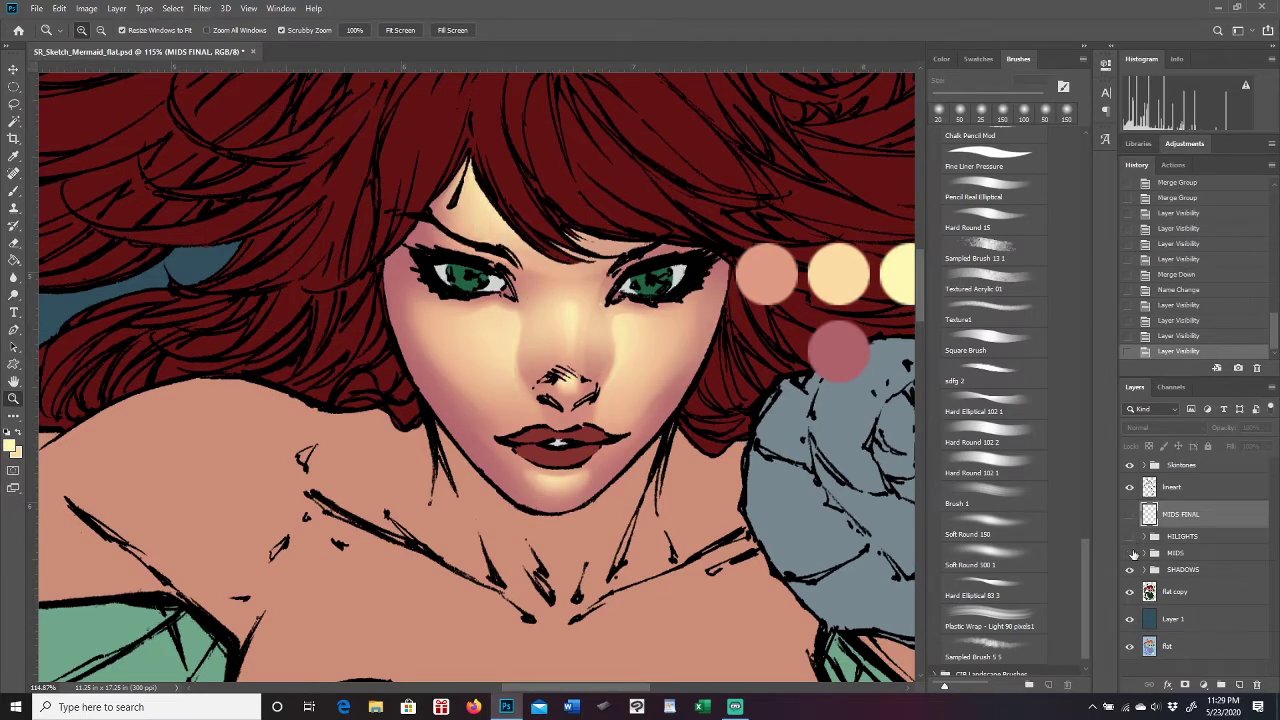
left_click(1130, 514)
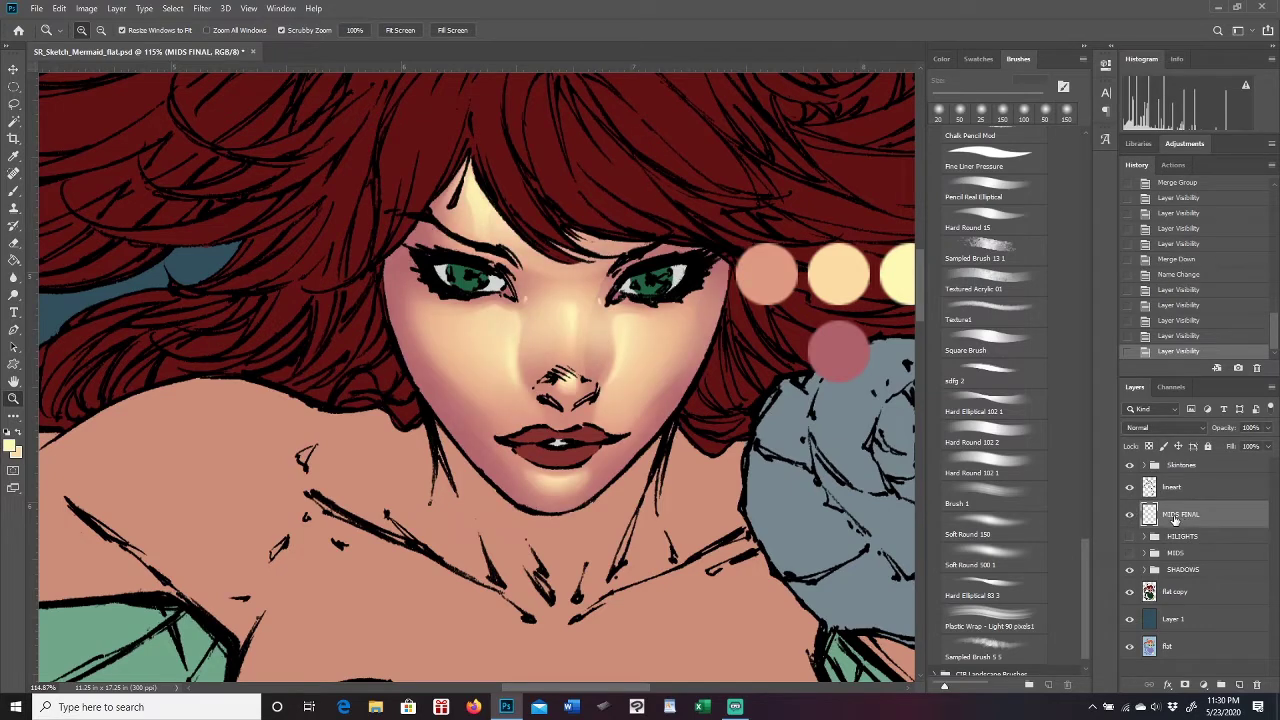
Hide MIDS FINAL and toggle the SHADOWS group to view the flat skin and the shadows alone.
left_click(1131, 569)
left_click(1131, 515)
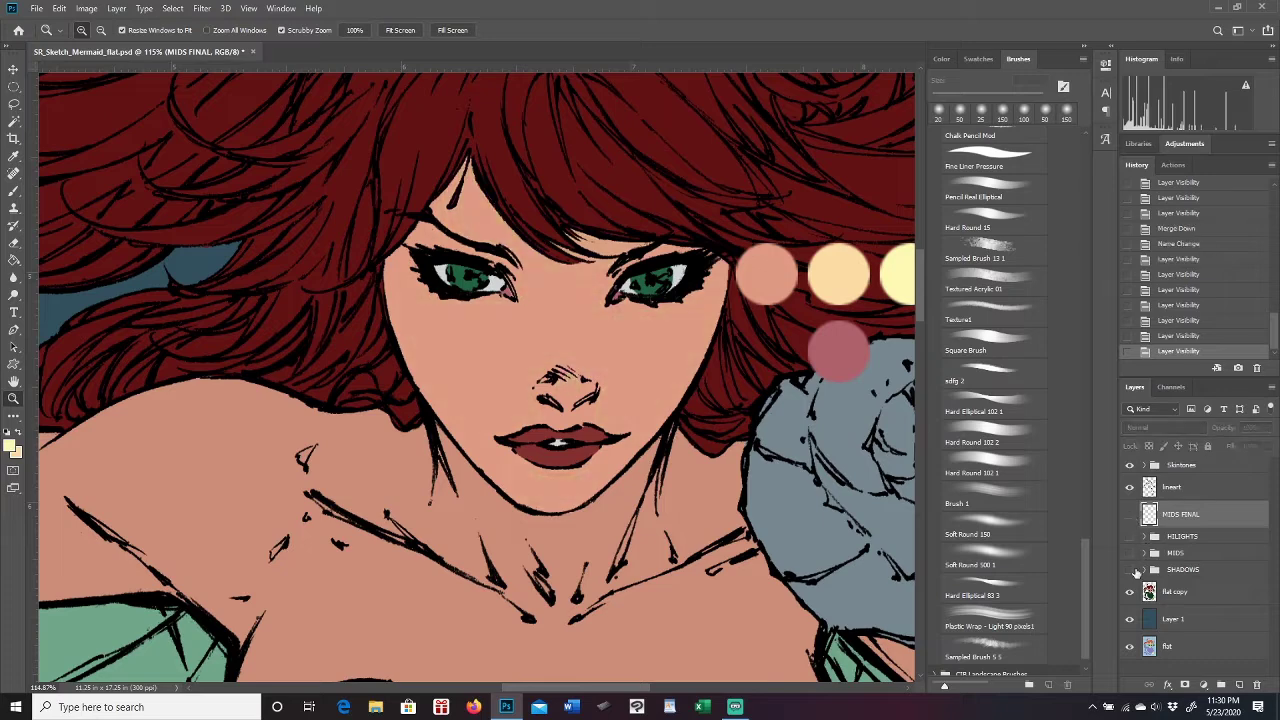
left_click(1131, 569)
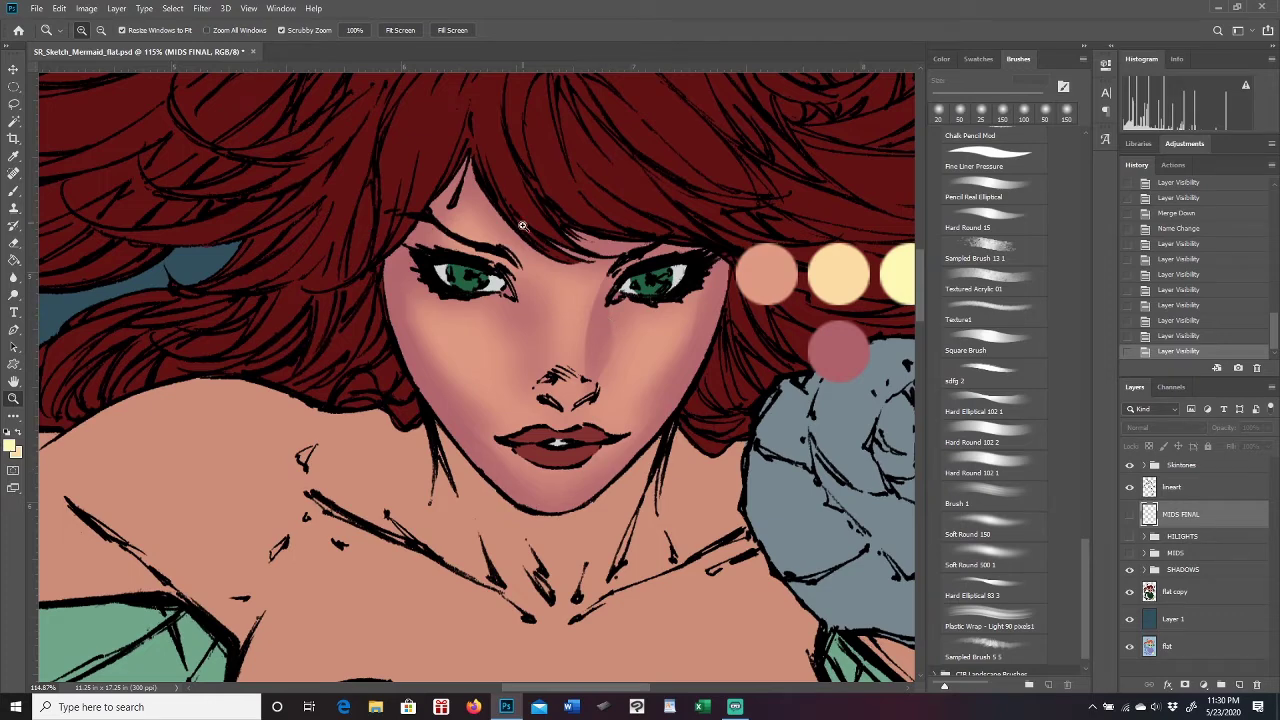
Show the MIDS FINAL layer and examine the blended face shading both in close-up and at full-portrait distance.
left_click(1130, 514)
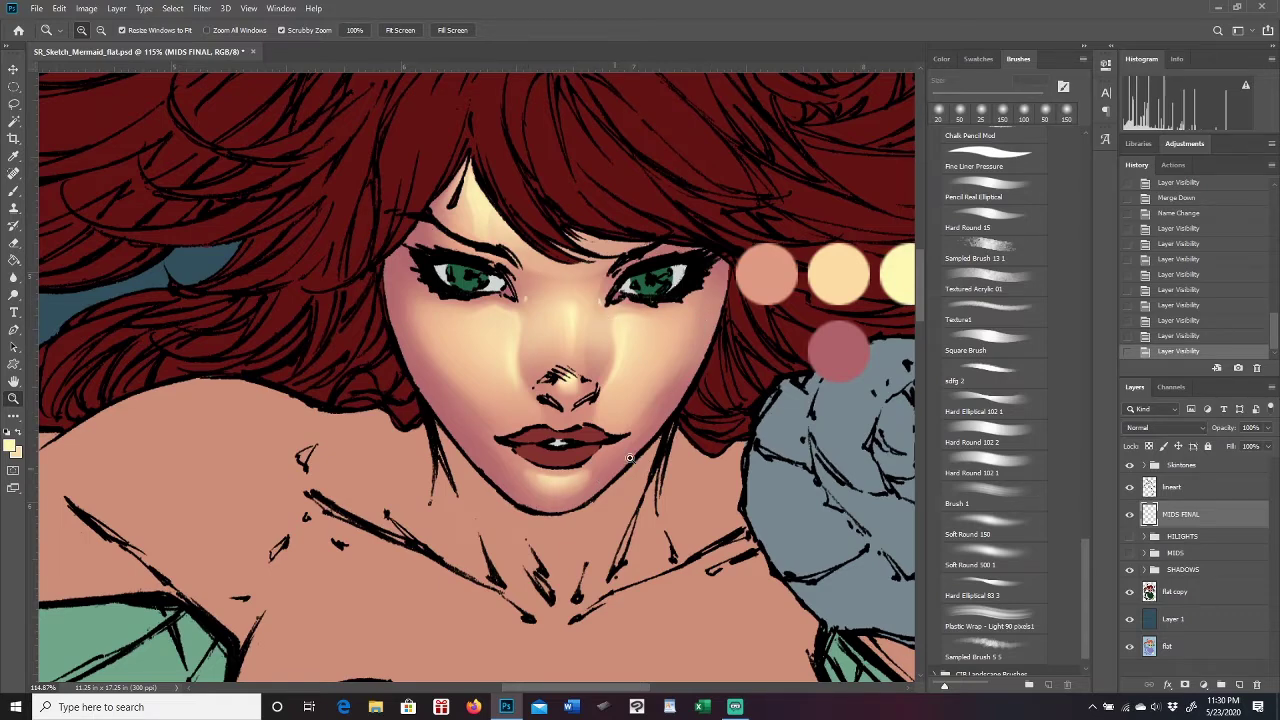
left_click_drag(598, 370, 613, 366)
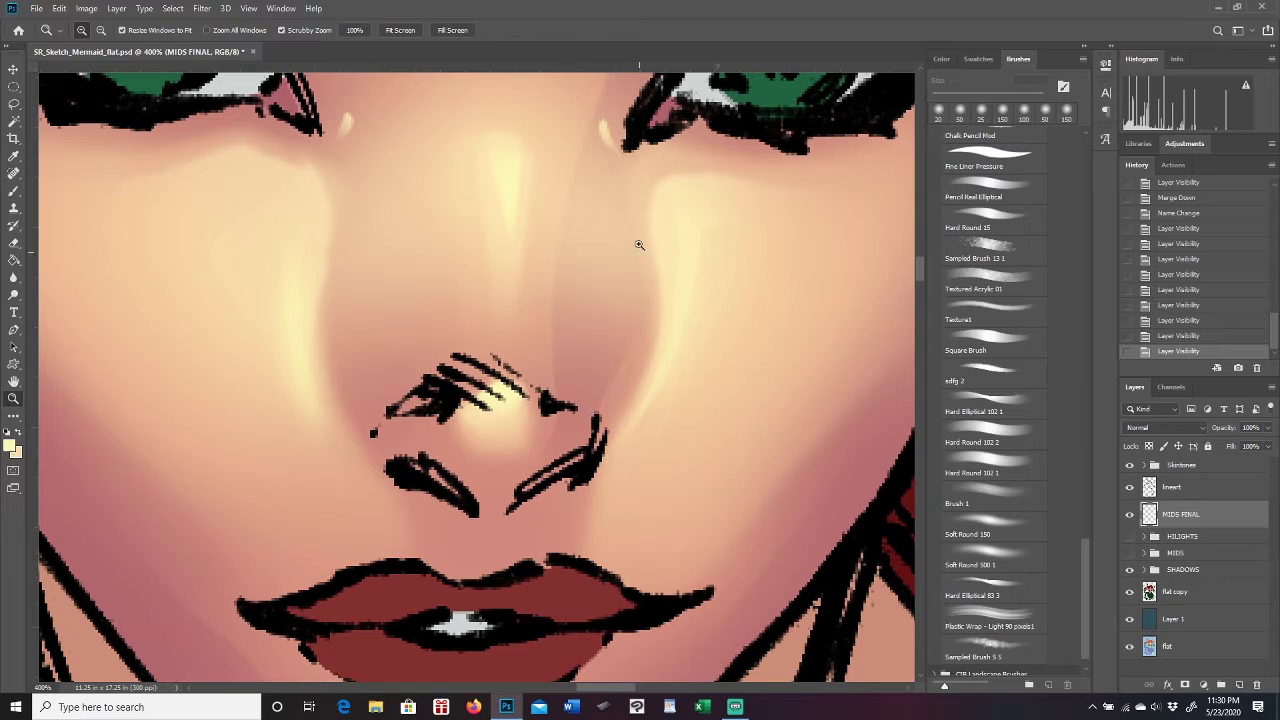
left_click_drag(640, 398, 576, 332)
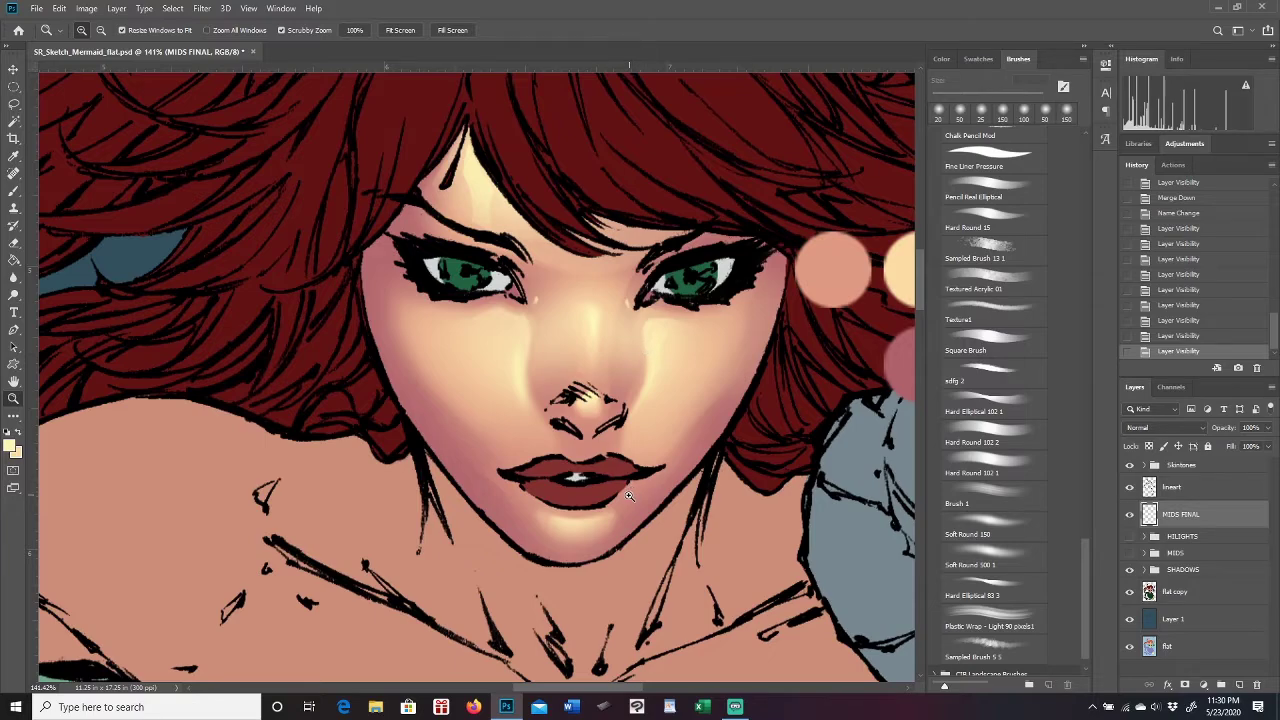
left_click_drag(694, 368, 694, 372)
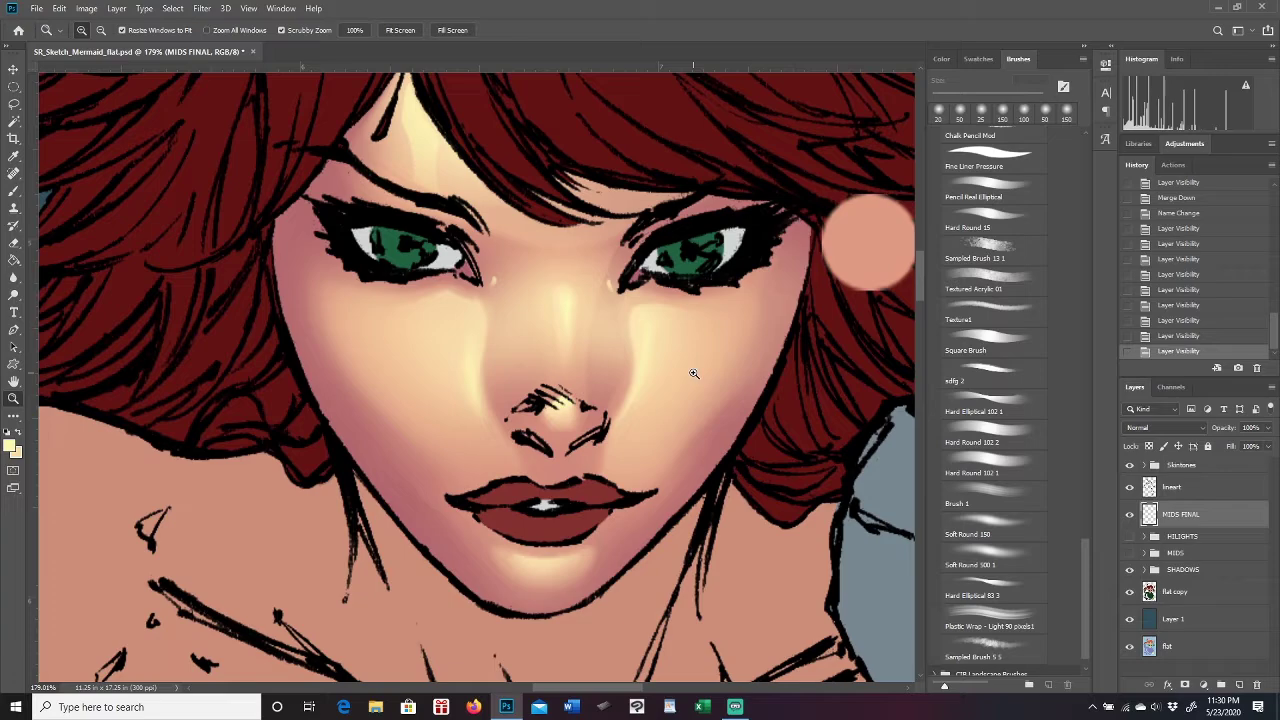
left_click_drag(596, 392, 495, 401)
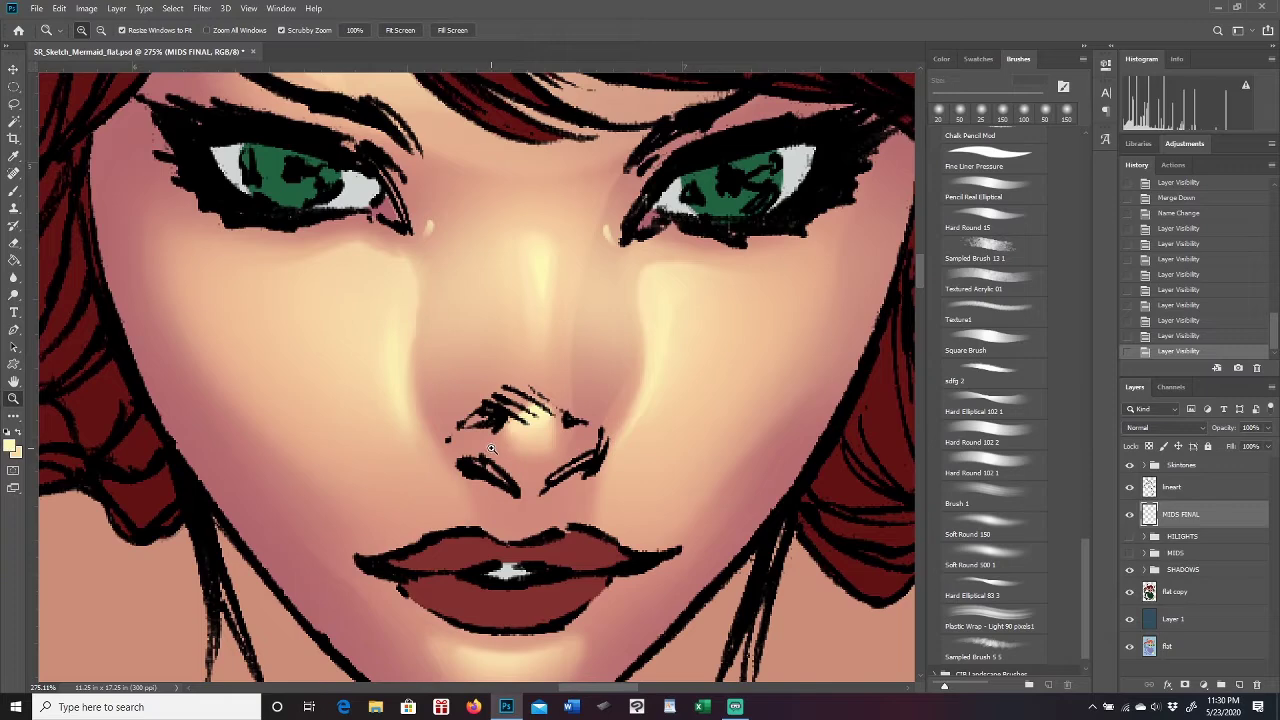
scroll(650, 413, "down", 5)
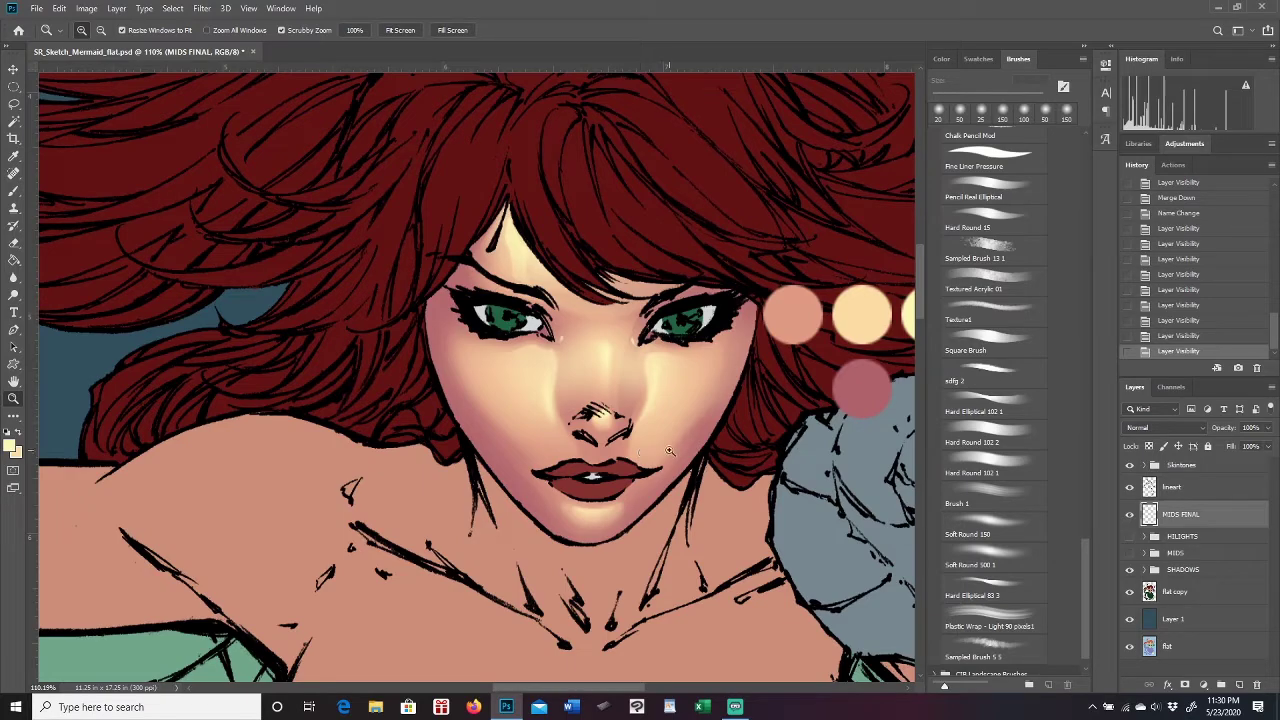
scroll(669, 451, "down", 3)
scroll(660, 440, "up", 4)
scroll(655, 435, "down", 3)
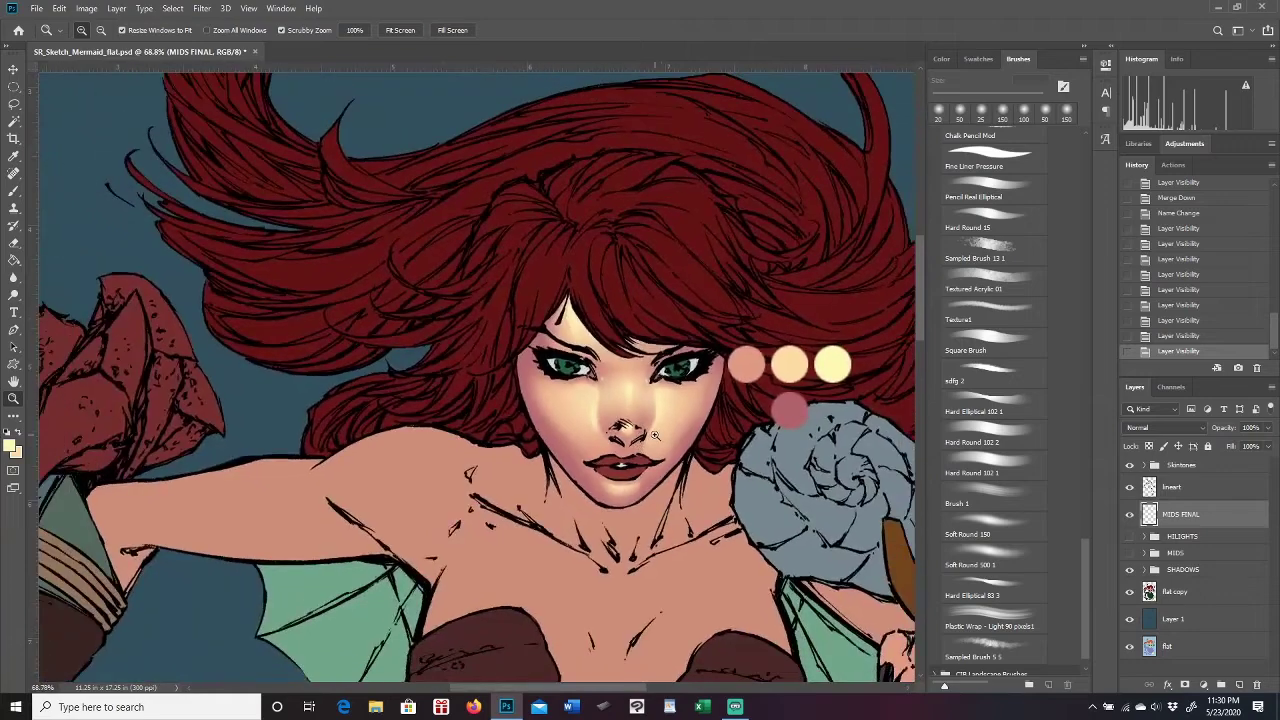
scroll(665, 444, "up", 4)
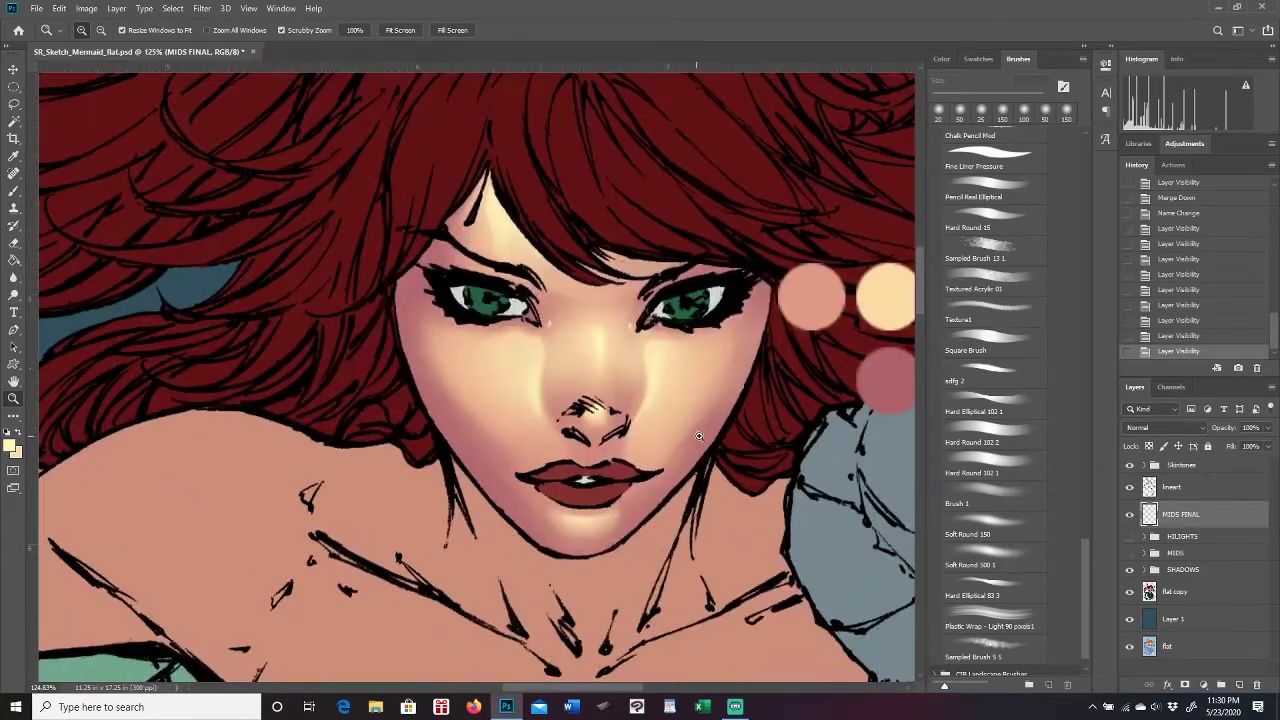
scroll(640, 356, "down", 1)
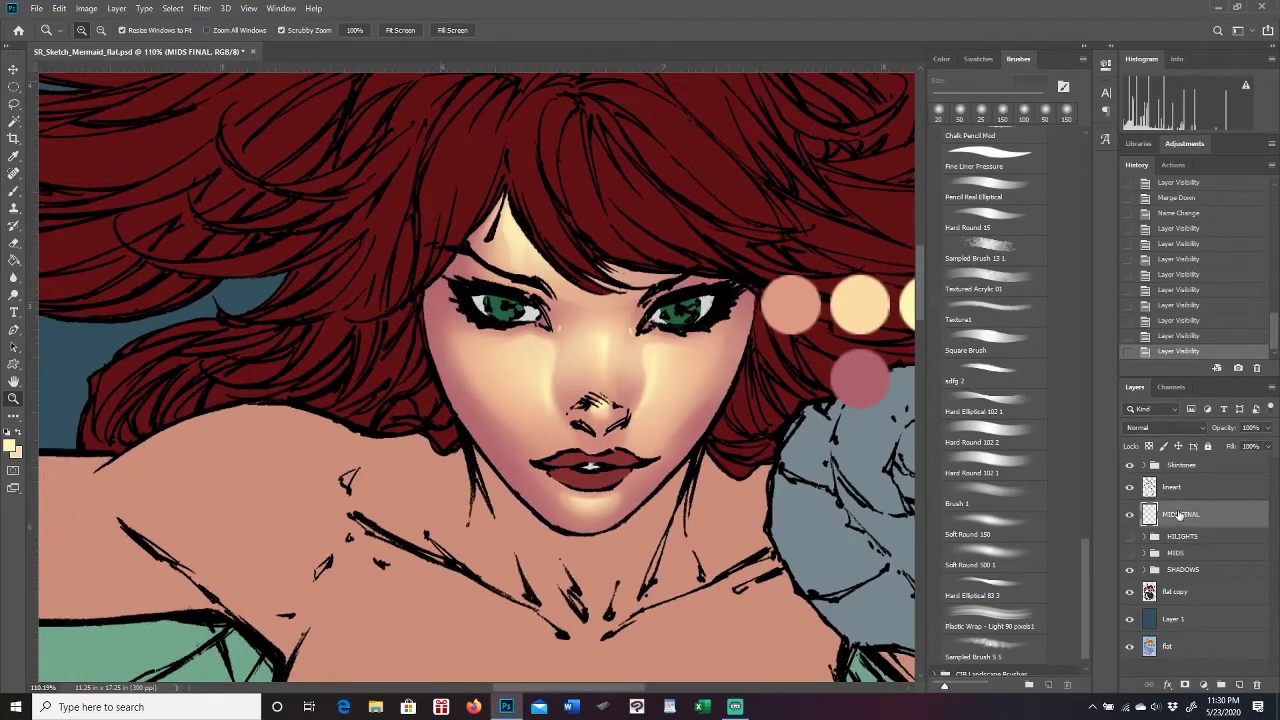
Switch MIDS FINAL off and on, and inspect the forehead, eyes, nose and chin for areas needing shadow.
left_click(1130, 515)
left_click(1130, 515)
left_click(579, 226)
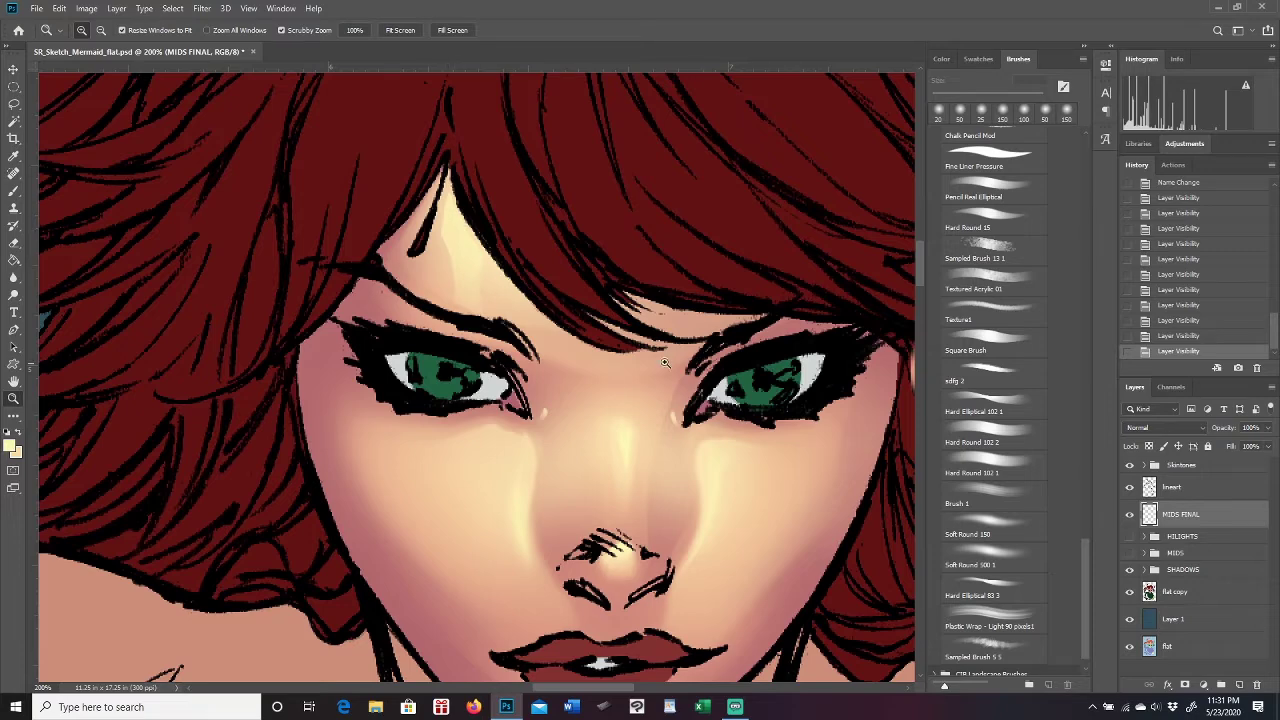
scroll(919, 276, "down", 3)
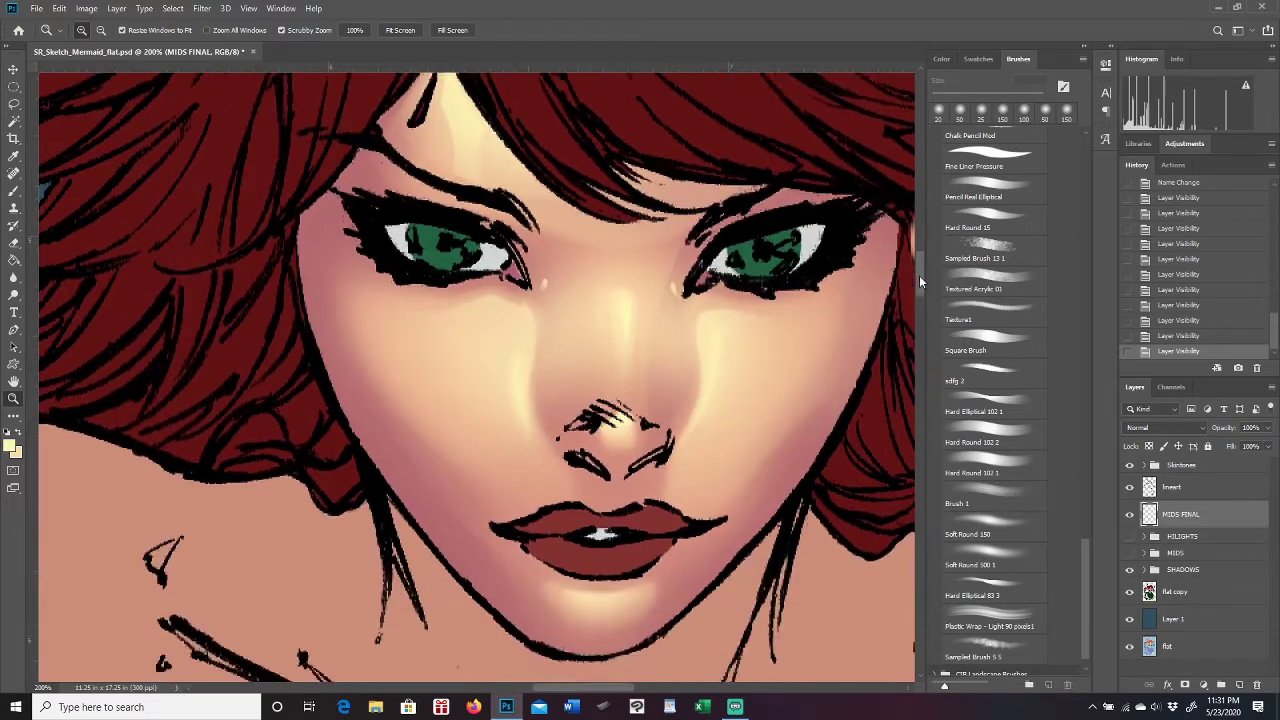
scroll(919, 276, "up", 2)
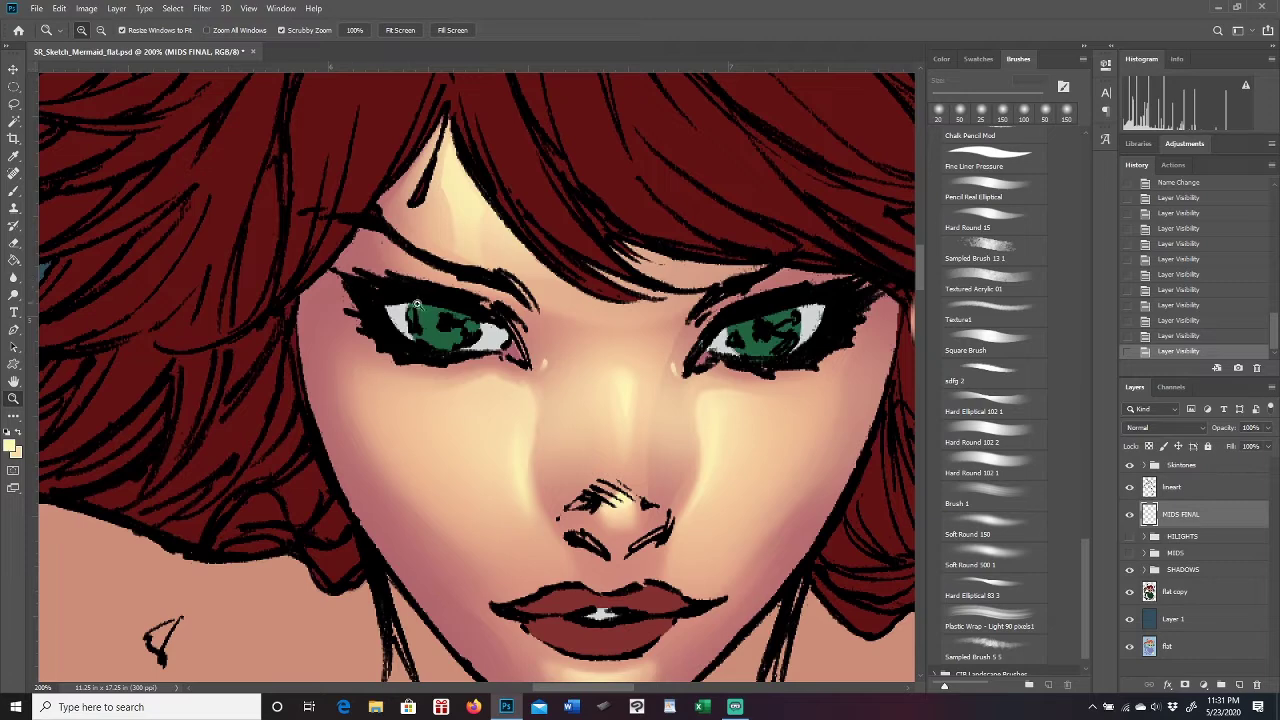
scroll(919, 276, "down", 4)
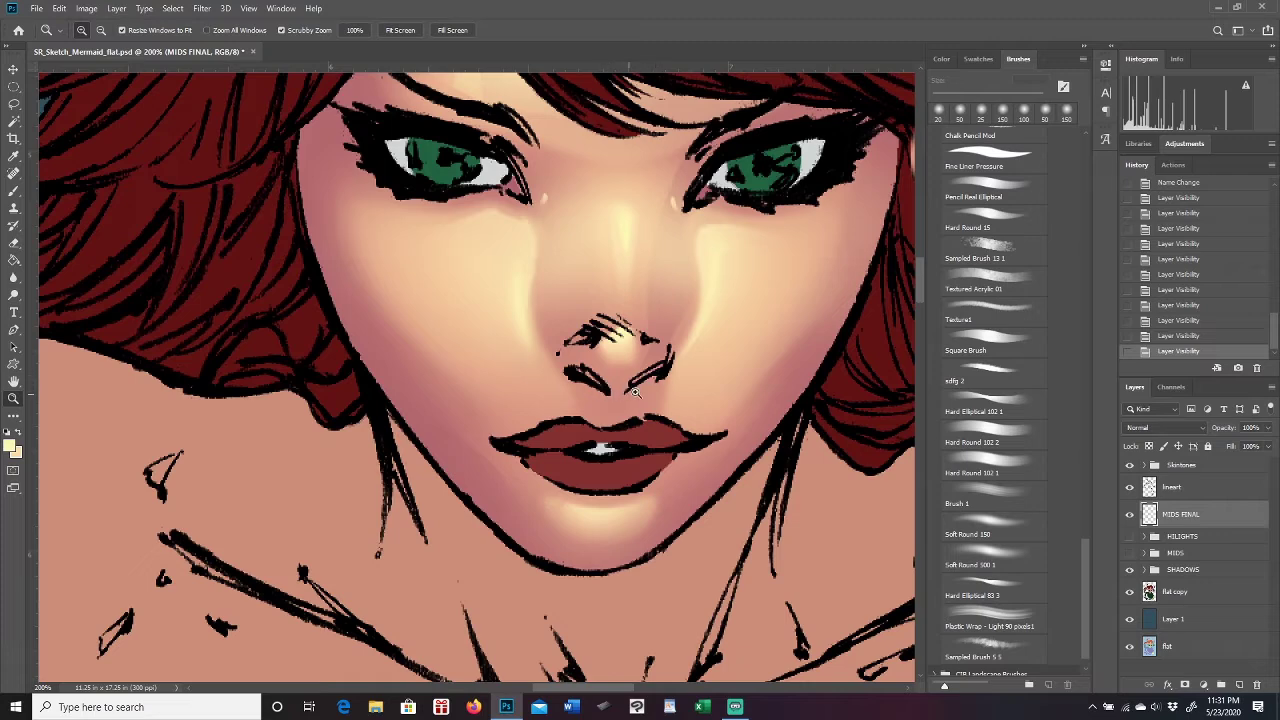
Lasso the underside of the nose around both nostrils, clear it from MIDS FINAL and deselect.
left_click(14, 103)
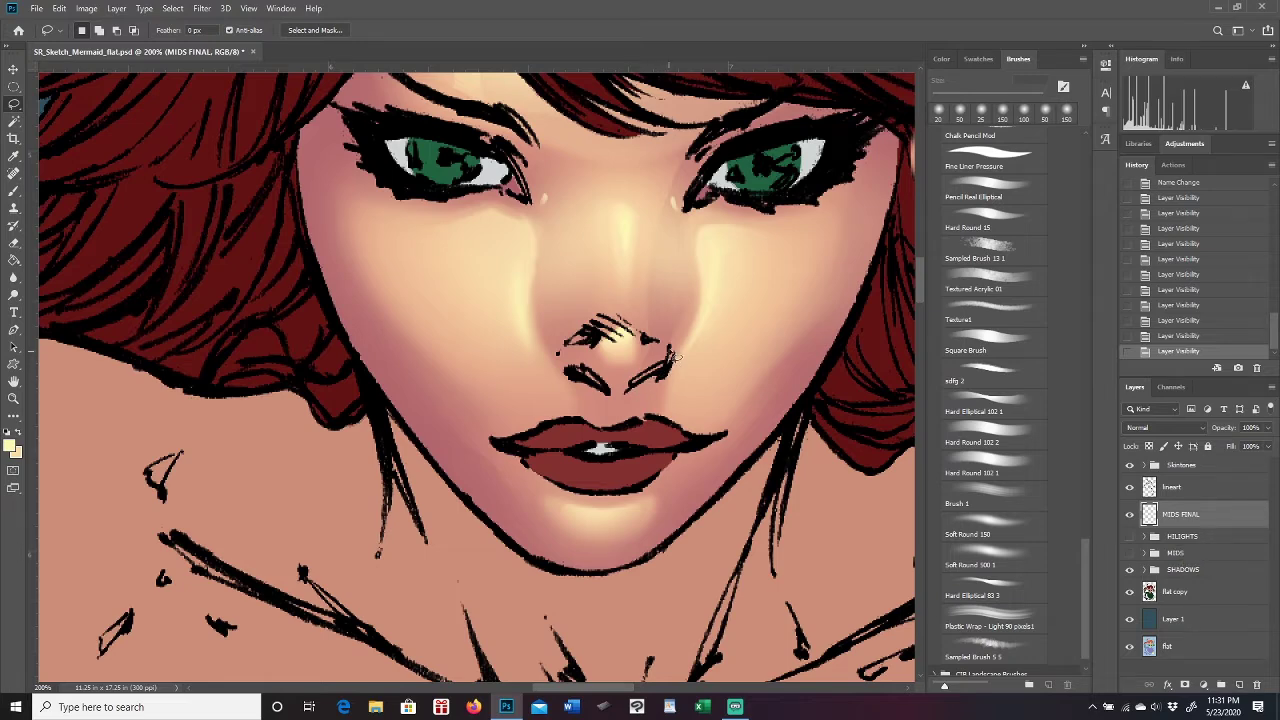
mouse_move(673, 354)
left_mouse_down()
mouse_move(617, 380)
mouse_move(559, 364)
mouse_move(619, 411)
mouse_move(673, 364)
left_mouse_up()
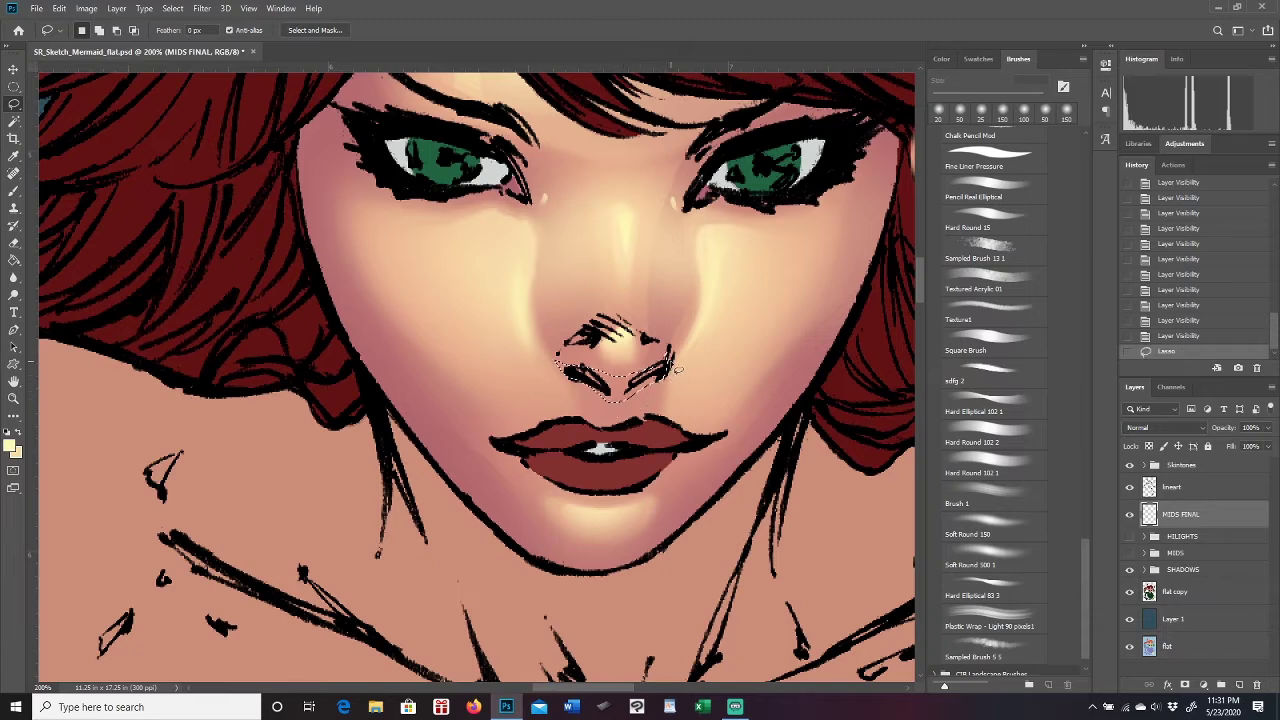
key("Delete")
key("Delete")
key("Delete")
key("Delete")
key("ctrl+d")
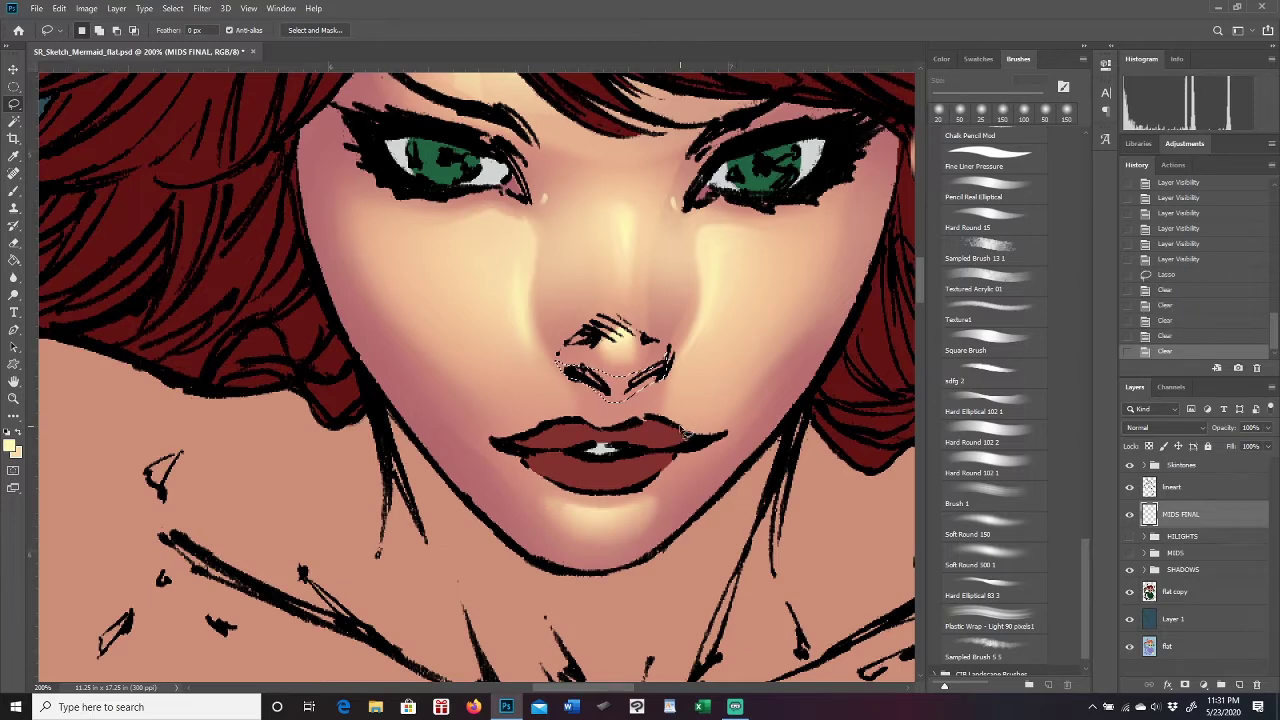
Lasso a cast-shadow shape from the hairline peak down across the brow and temple on the face's left-hand side.
left_click(13, 398)
left_click(645, 378)
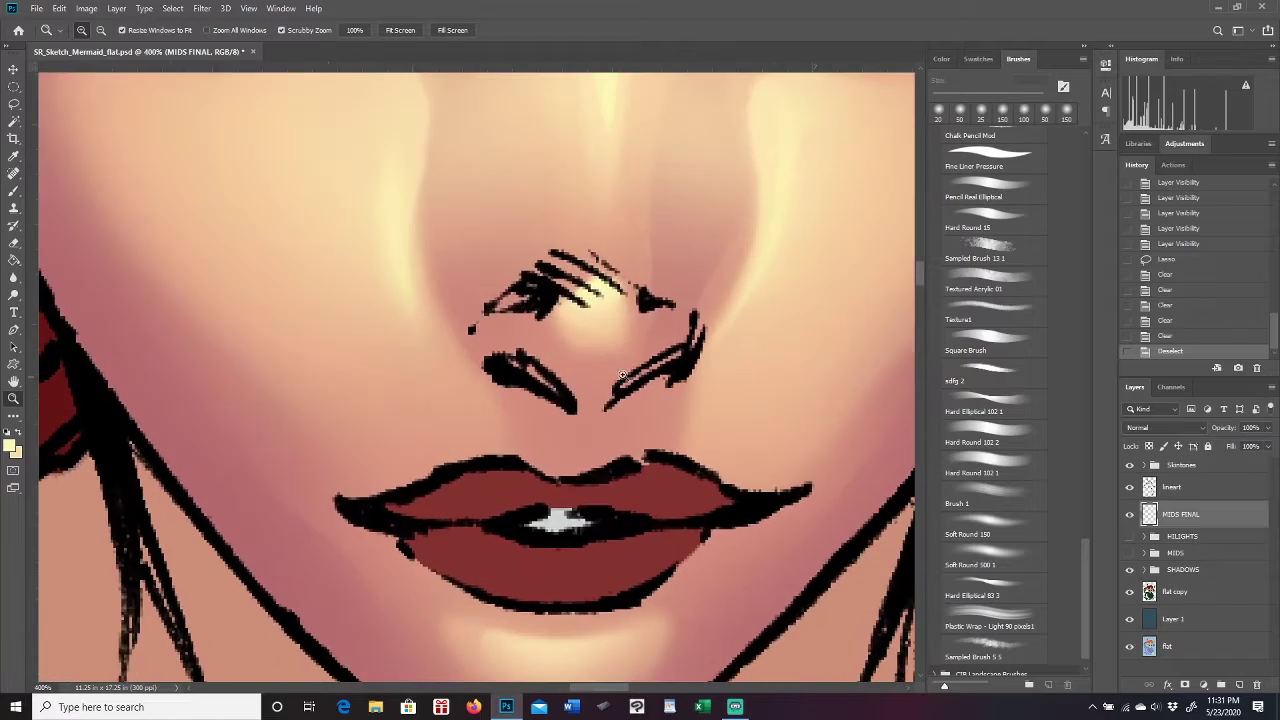
scroll(622, 380, "down", 6)
scroll(579, 215, "up", 3)
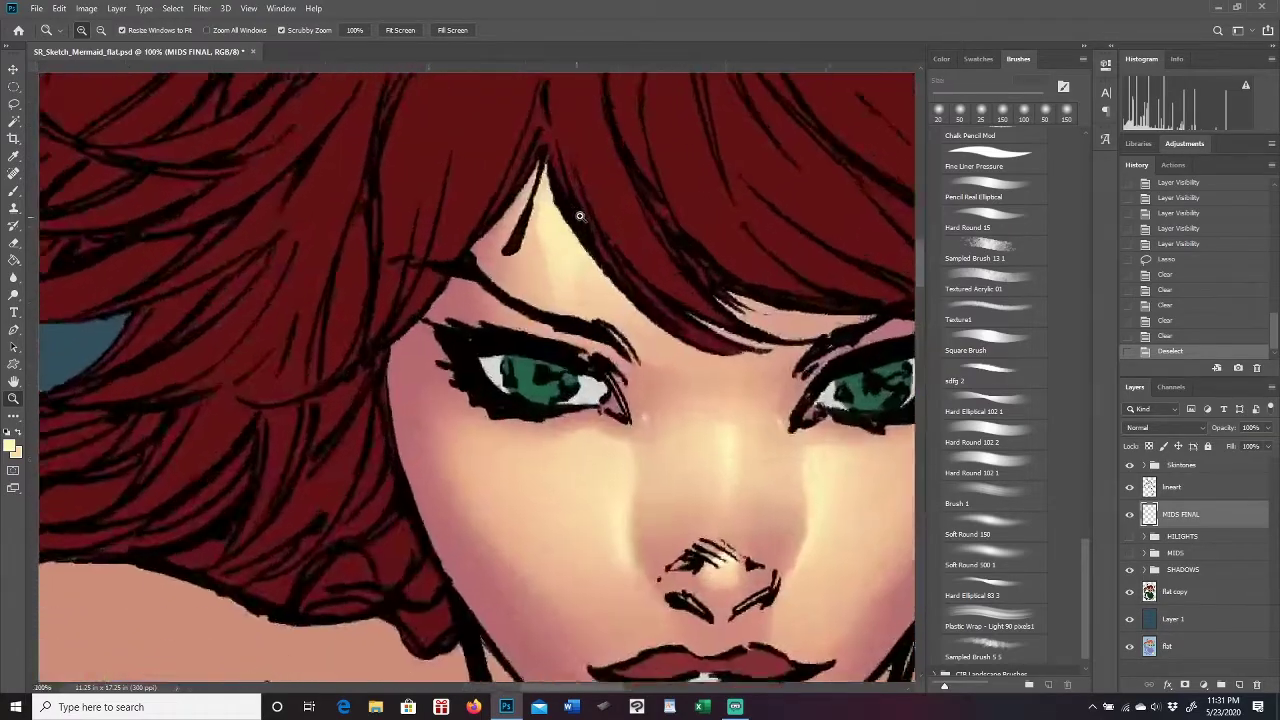
scroll(579, 215, "up", 3)
scroll(598, 252, "down", 2)
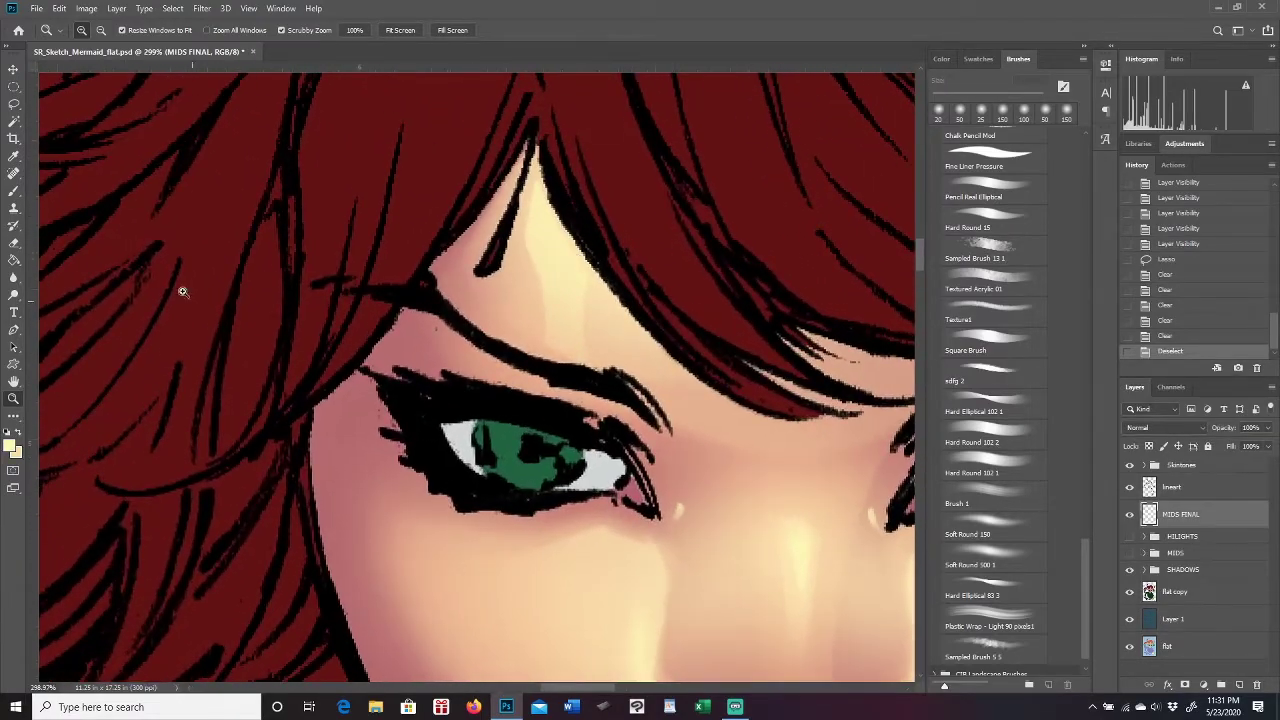
left_click(13, 104)
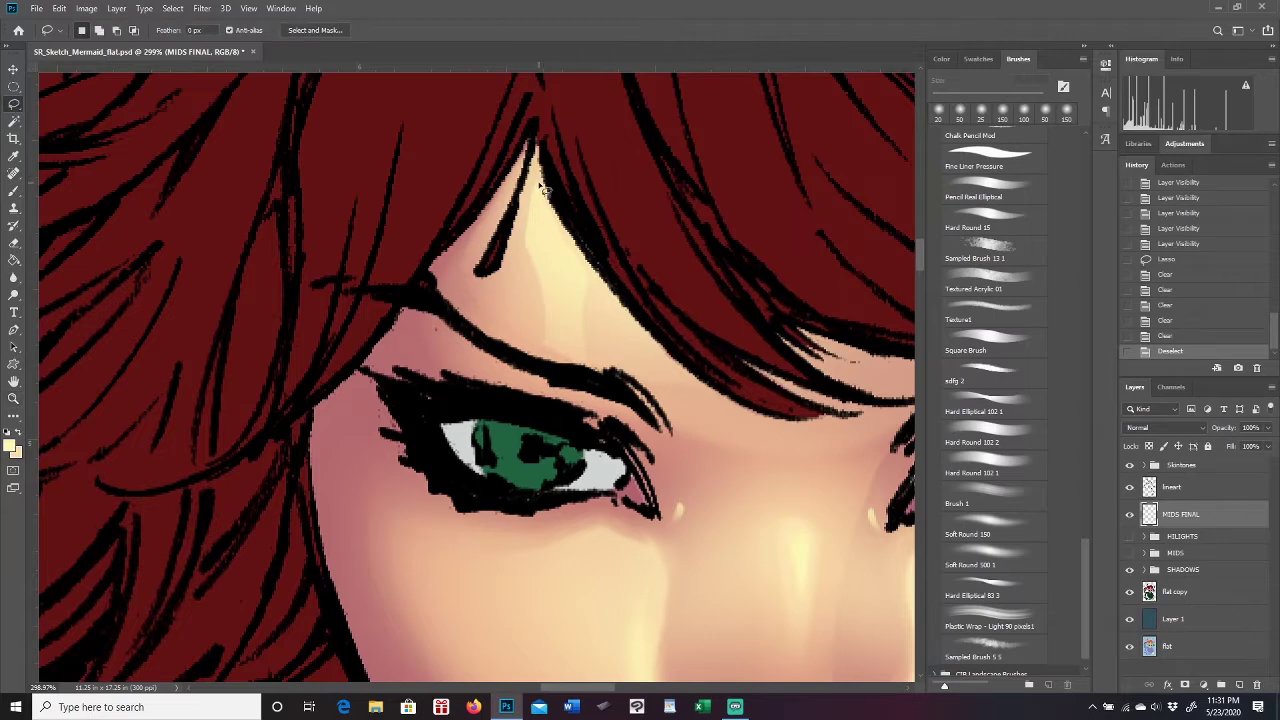
mouse_move(541, 166)
left_mouse_down()
mouse_move(512, 270)
mouse_move(467, 333)
mouse_move(518, 190)
mouse_move(478, 268)
mouse_move(431, 306)
mouse_move(358, 405)
mouse_move(328, 470)
mouse_move(313, 570)
mouse_move(262, 543)
mouse_move(326, 268)
mouse_move(530, 100)
mouse_move(563, 112)
left_mouse_up()
Extend the selection across the fringe to the right-hand temple and over that eye's upper lid.
left_click_drag(566, 688, 606, 694)
scroll(600, 634, "left", 3)
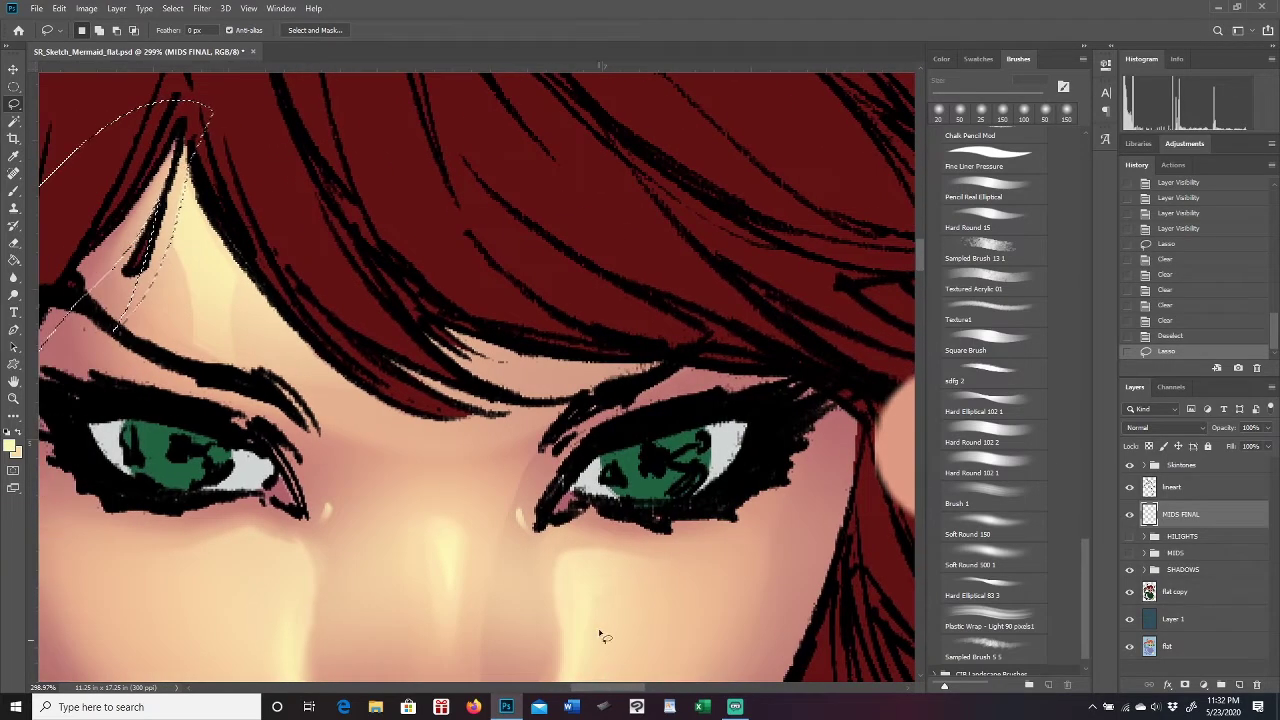
mouse_move(857, 508)
left_mouse_down()
mouse_move(828, 436)
mouse_move(781, 410)
mouse_move(552, 399)
mouse_move(400, 346)
mouse_move(284, 252)
mouse_move(198, 157)
mouse_move(207, 92)
mouse_move(525, 197)
mouse_move(834, 335)
mouse_move(875, 469)
mouse_move(860, 398)
left_mouse_up()
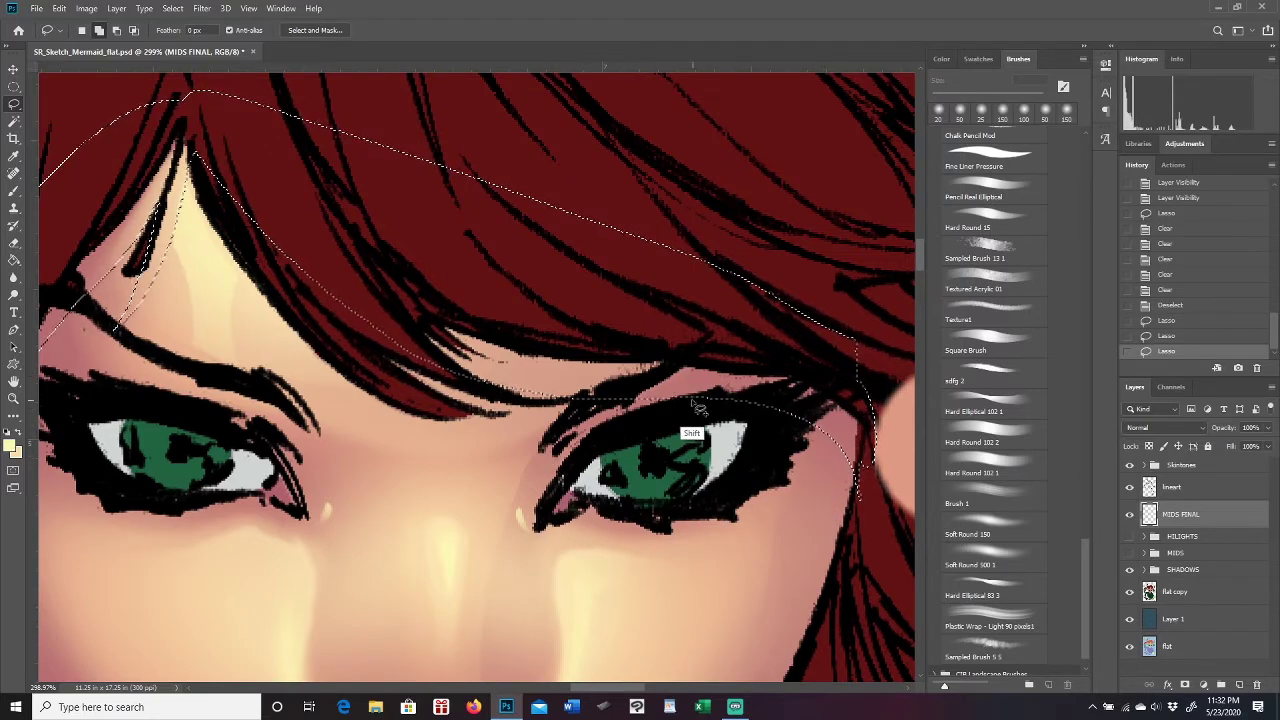
mouse_move(652, 383)
left_mouse_down()
mouse_move(600, 406)
mouse_move(550, 463)
mouse_move(535, 513)
mouse_move(567, 468)
mouse_move(665, 420)
mouse_move(783, 411)
mouse_move(782, 370)
left_mouse_up()
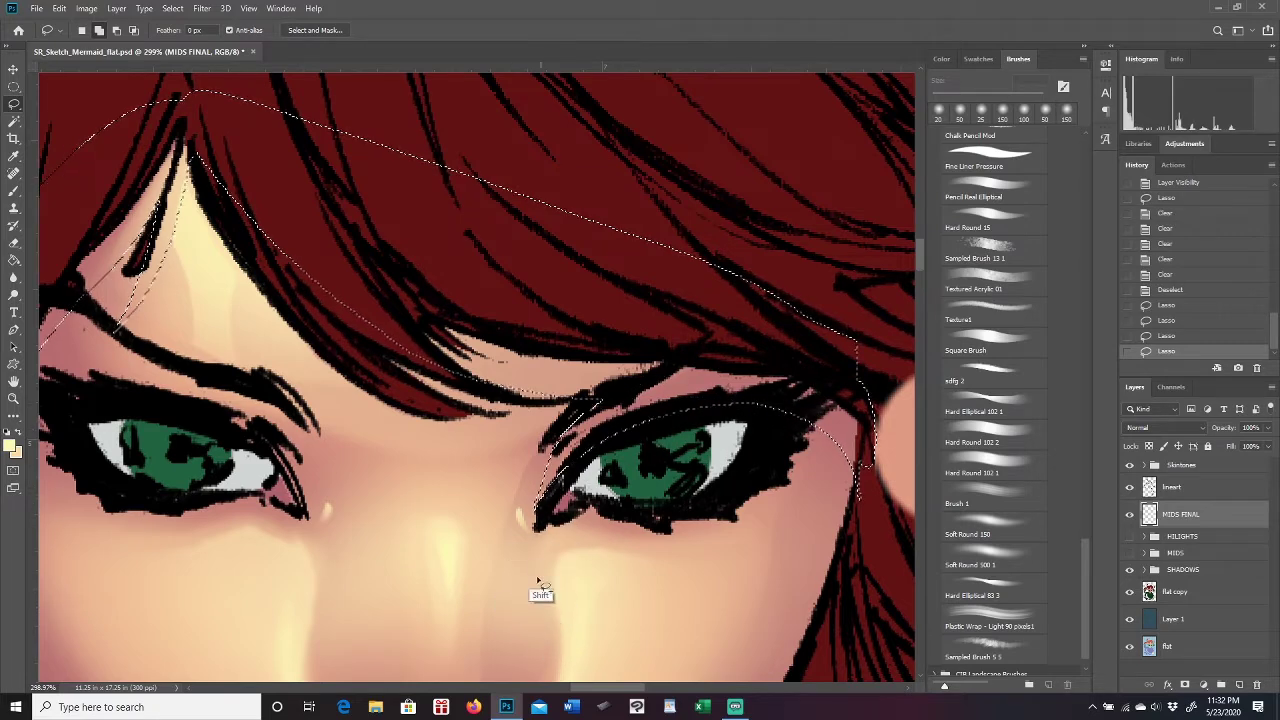
Add the left-hand eye's upper lid and the strip of forehead beneath the fringe to the selection.
left_click_drag(622, 690, 588, 692)
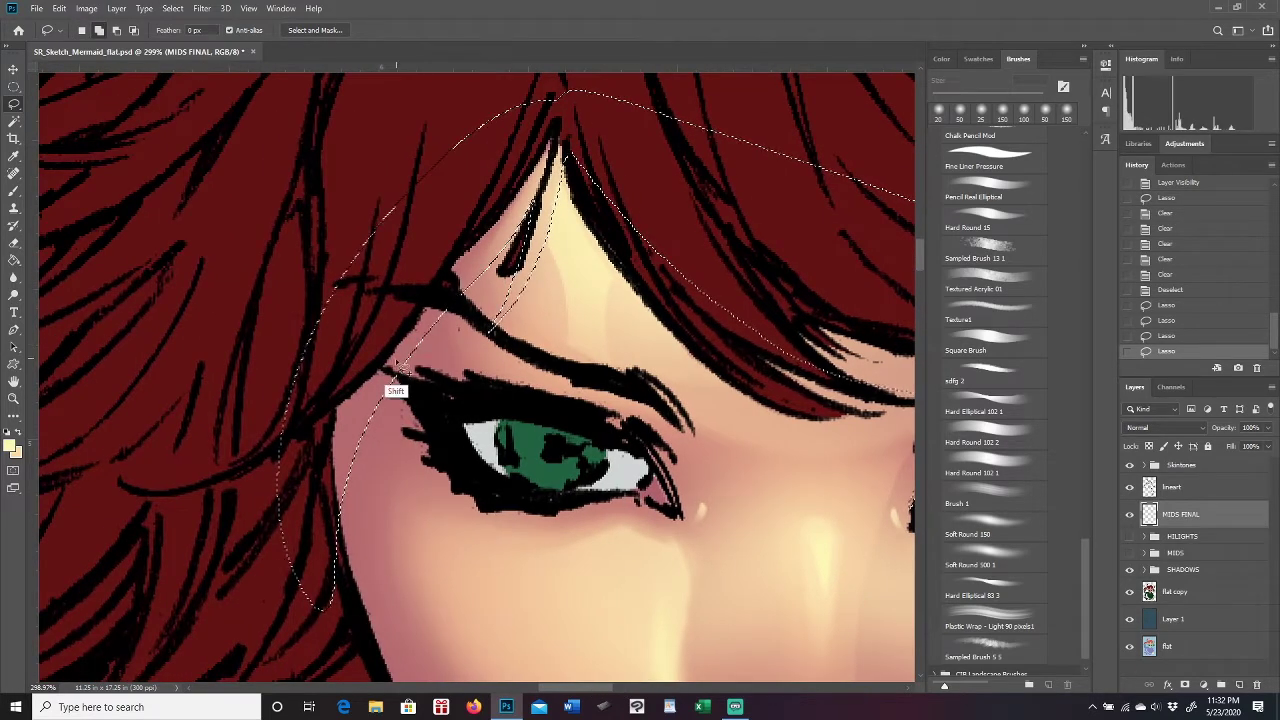
mouse_move(407, 325)
left_mouse_down()
mouse_move(478, 375)
mouse_move(599, 402)
mouse_move(678, 479)
mouse_move(633, 445)
mouse_move(464, 419)
mouse_move(419, 397)
mouse_move(378, 358)
mouse_move(388, 307)
left_mouse_up()
scroll(632, 662, "right", 5)
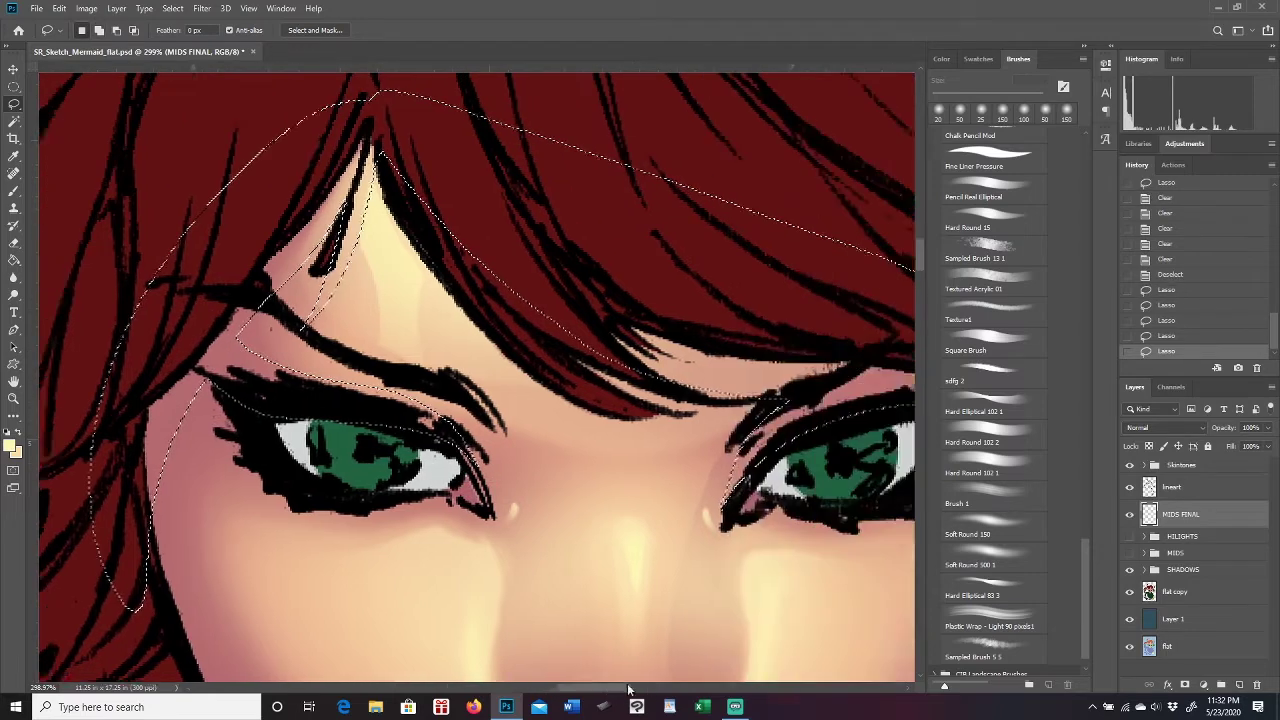
scroll(632, 662, "left", 2)
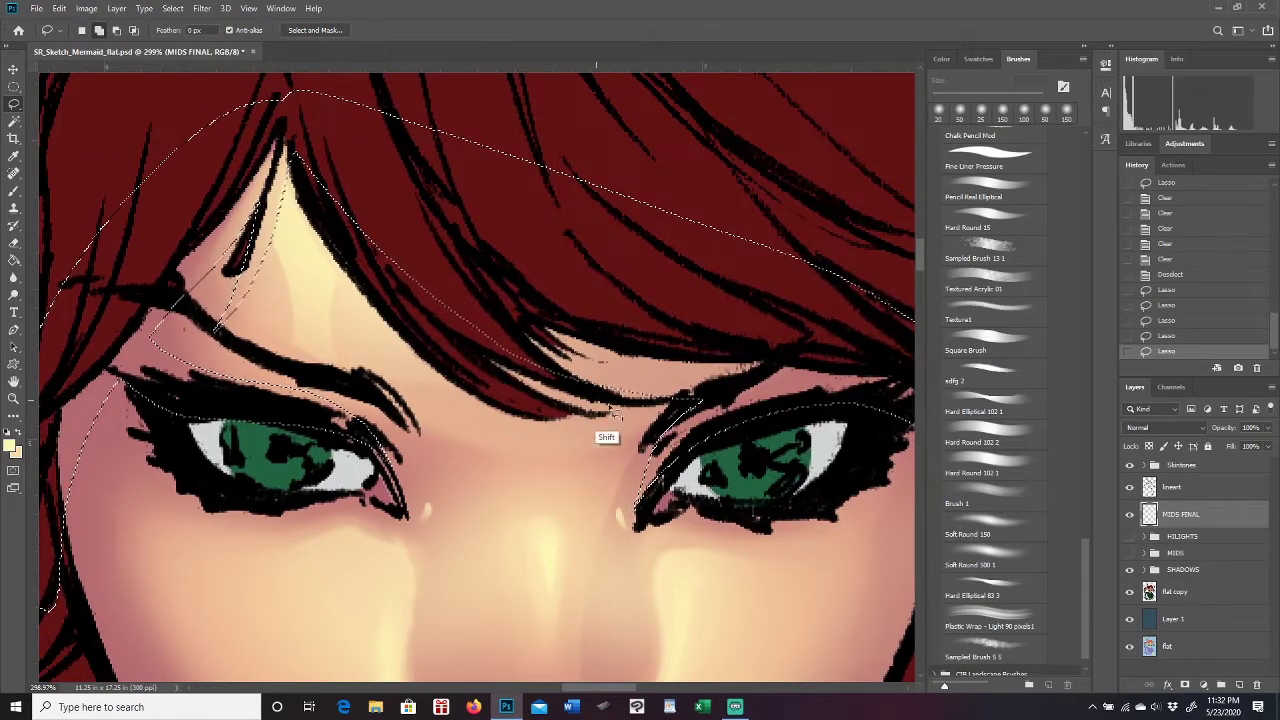
mouse_move(540, 368)
left_mouse_down()
mouse_move(629, 403)
mouse_move(724, 403)
mouse_move(618, 424)
mouse_move(547, 408)
mouse_move(471, 372)
mouse_move(441, 320)
mouse_move(516, 358)
mouse_move(684, 403)
mouse_move(554, 412)
mouse_move(512, 400)
mouse_move(614, 426)
mouse_move(558, 432)
mouse_move(452, 404)
mouse_move(392, 367)
mouse_move(322, 282)
mouse_move(330, 291)
mouse_move(280, 182)
mouse_move(277, 120)
mouse_move(316, 151)
mouse_move(472, 356)
left_mouse_up()
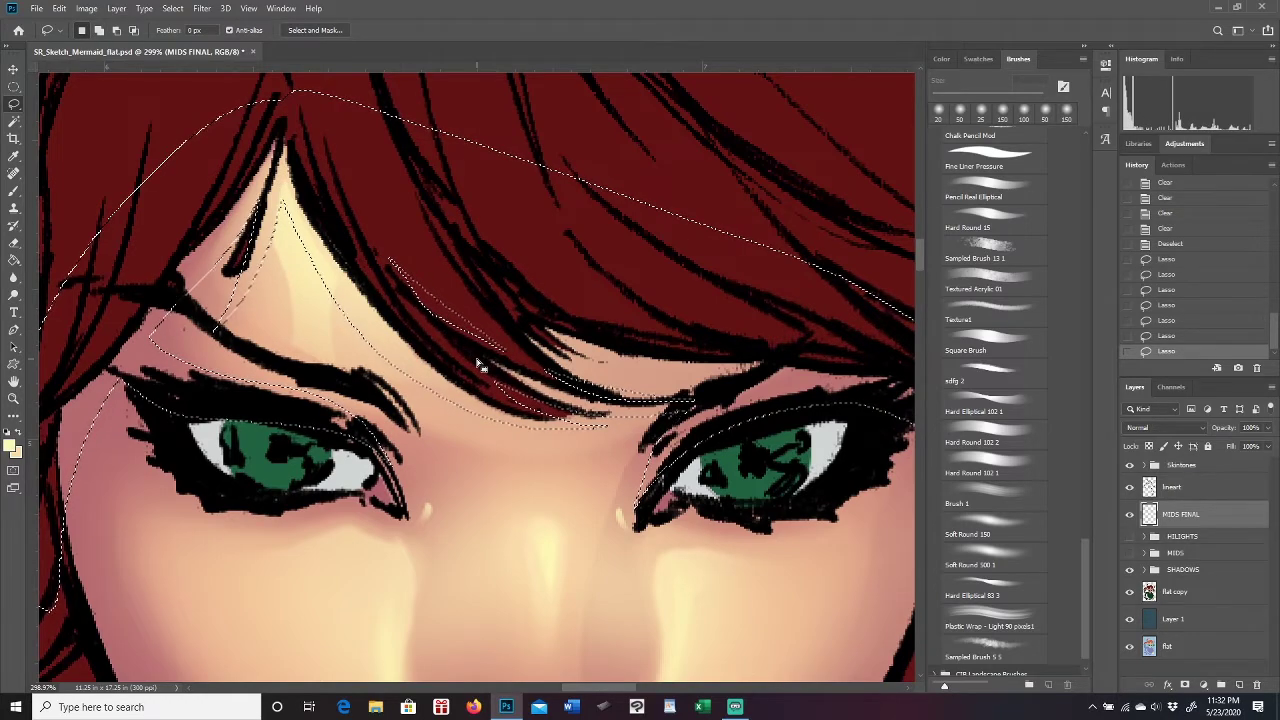
Add the inner lower corners of both eyes, the ink marks above the nose tip and the area under the lower lip to the selection.
left_click_drag(920, 252, 918, 264)
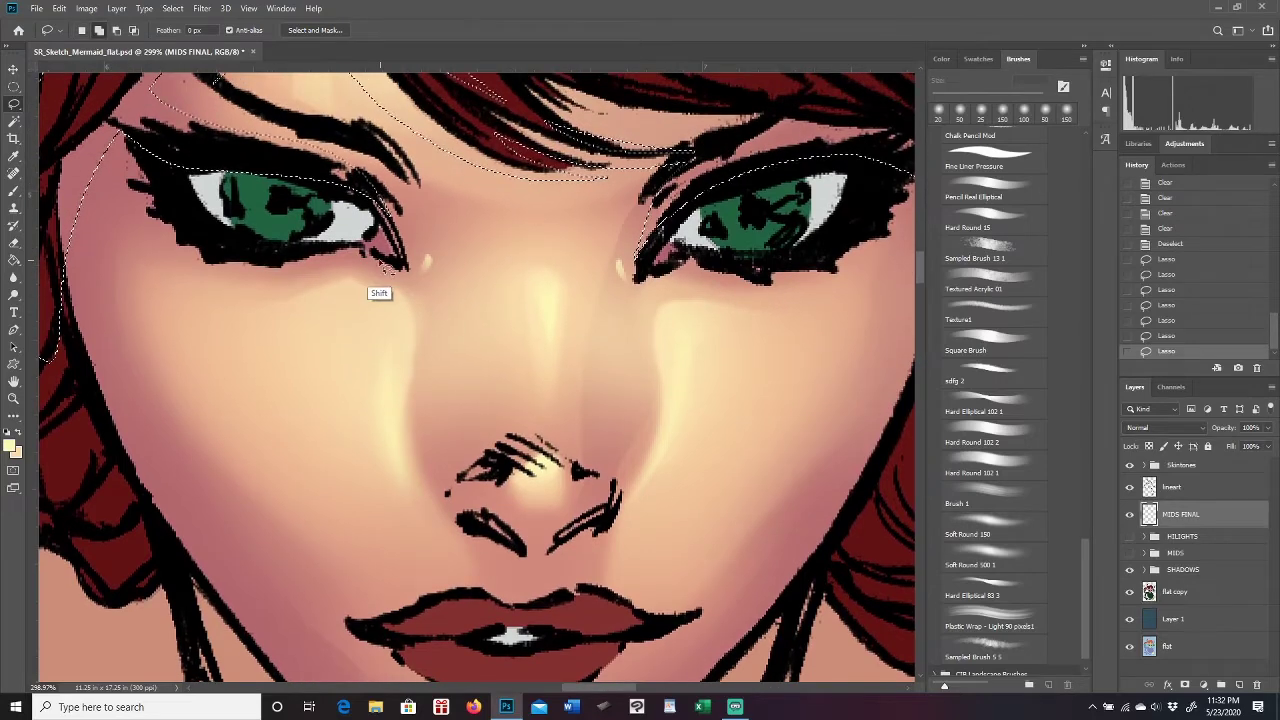
left_click_drag(322, 262, 370, 258)
mouse_move(666, 256)
left_mouse_down()
mouse_move(735, 268)
mouse_move(662, 262)
left_mouse_up()
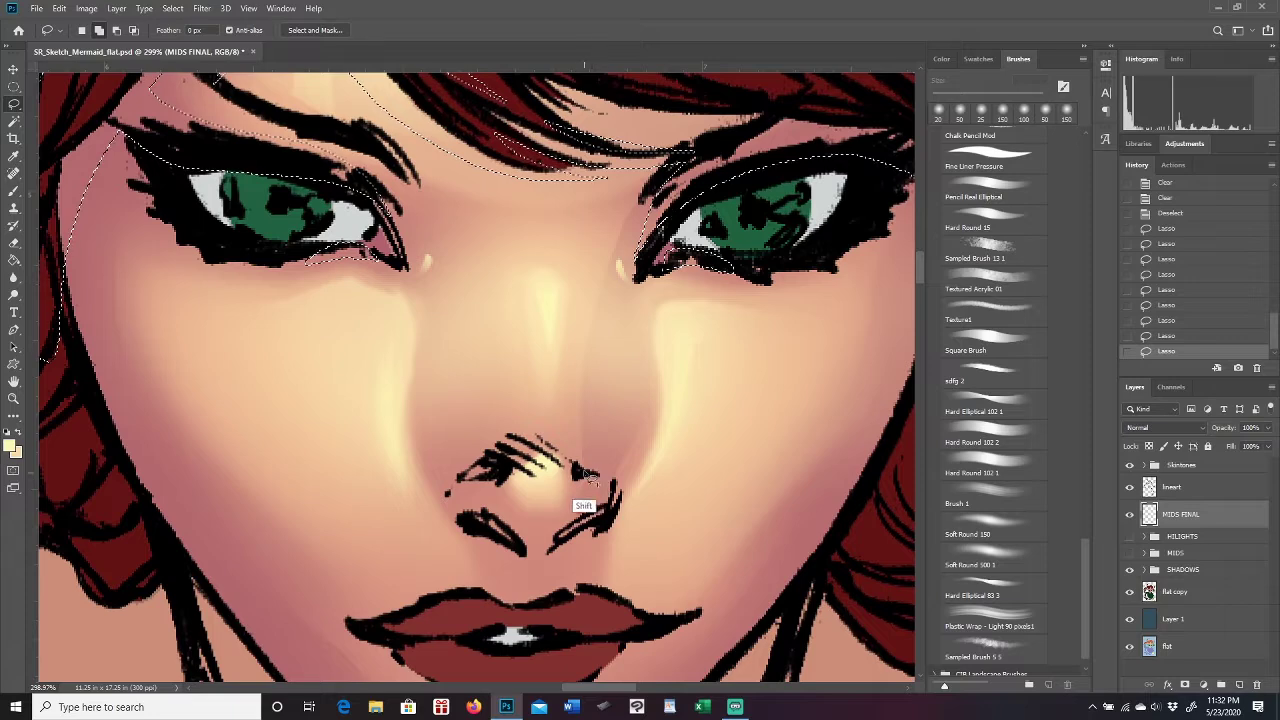
mouse_move(580, 468)
left_mouse_down()
mouse_move(598, 488)
mouse_move(551, 509)
mouse_move(480, 497)
mouse_move(495, 465)
left_mouse_up()
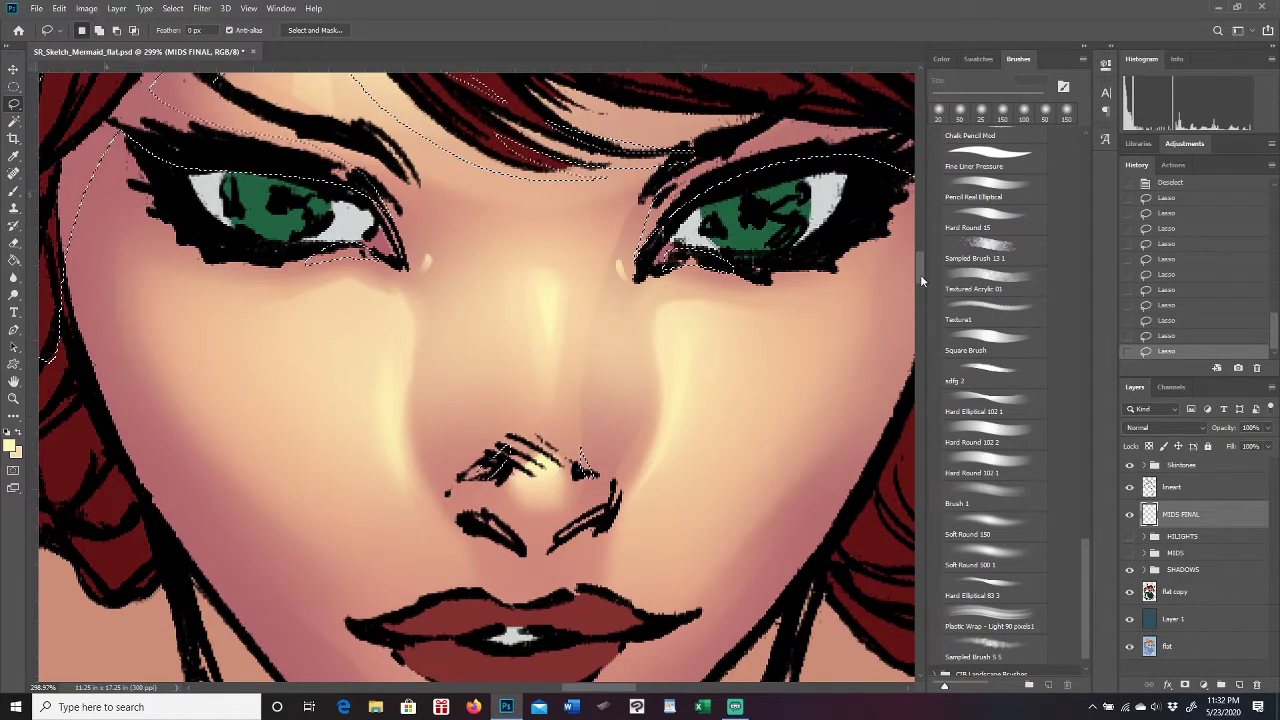
scroll(480, 390, "down", 5)
mouse_move(428, 366)
left_mouse_down()
mouse_move(508, 399)
mouse_move(563, 378)
mouse_move(474, 380)
mouse_move(605, 352)
mouse_move(584, 383)
mouse_move(530, 403)
mouse_move(430, 366)
left_mouse_up()
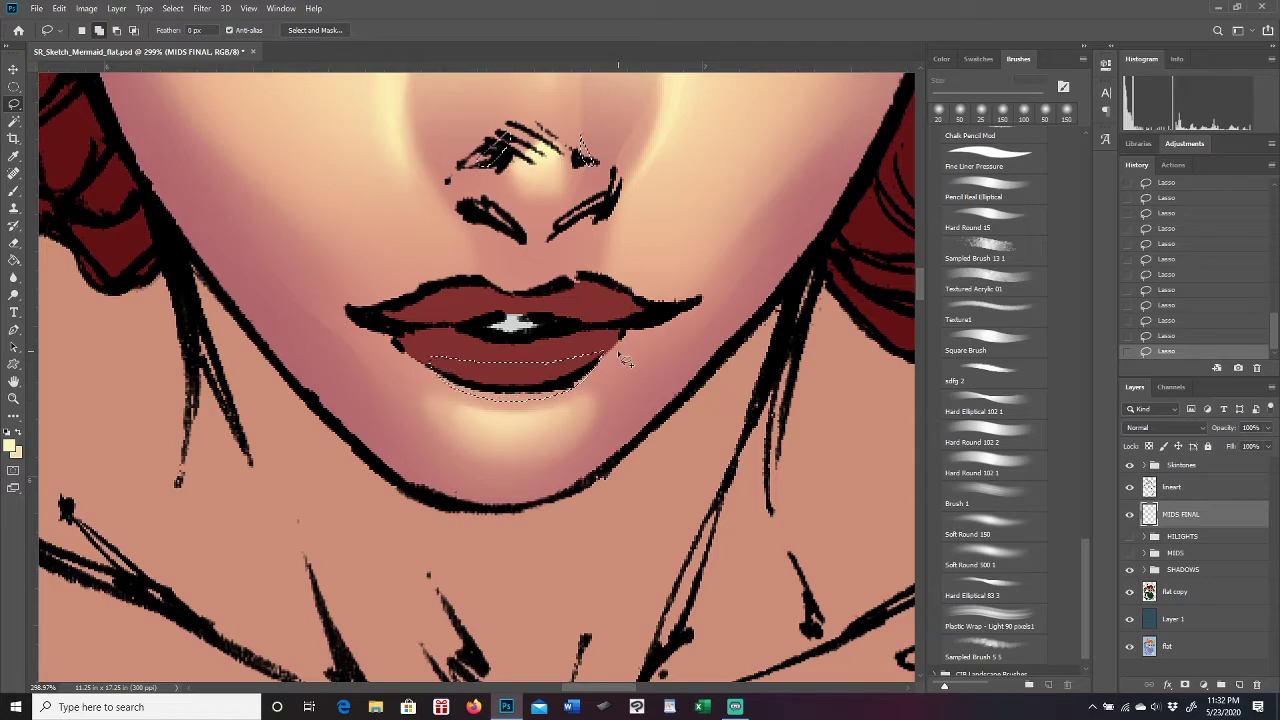
Add a narrow strip along the right-hand cheek and jaw edge to the lasso selection.
key("z")
mouse_move(727, 367)
left_mouse_down()
mouse_move(688, 368)
mouse_move(728, 368)
left_mouse_up()
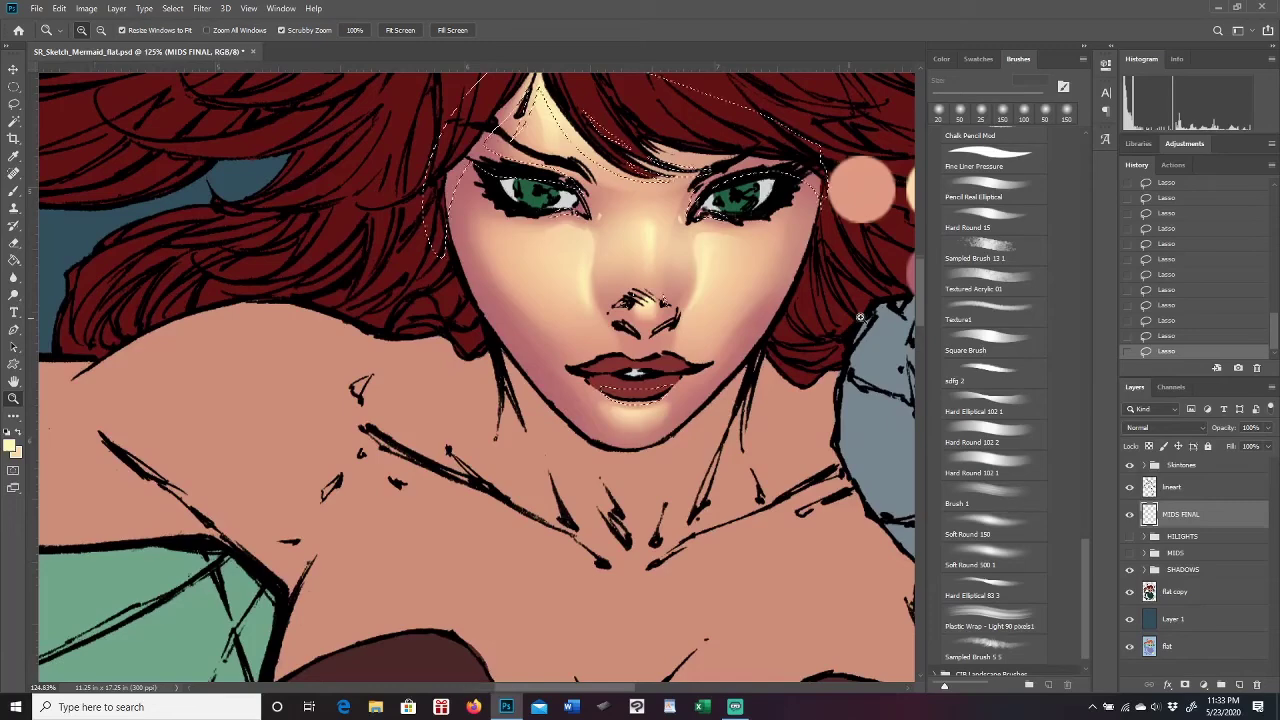
scroll(918, 277, "up", 2)
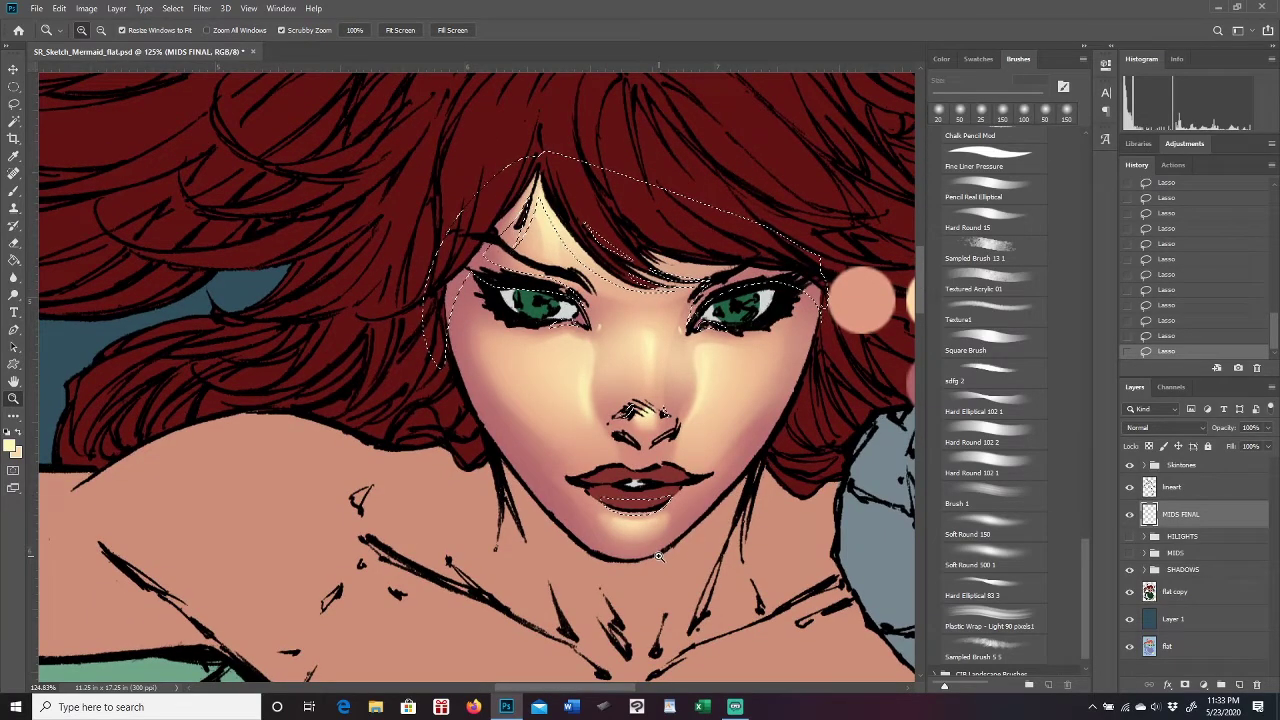
left_click(14, 103)
key("shift")
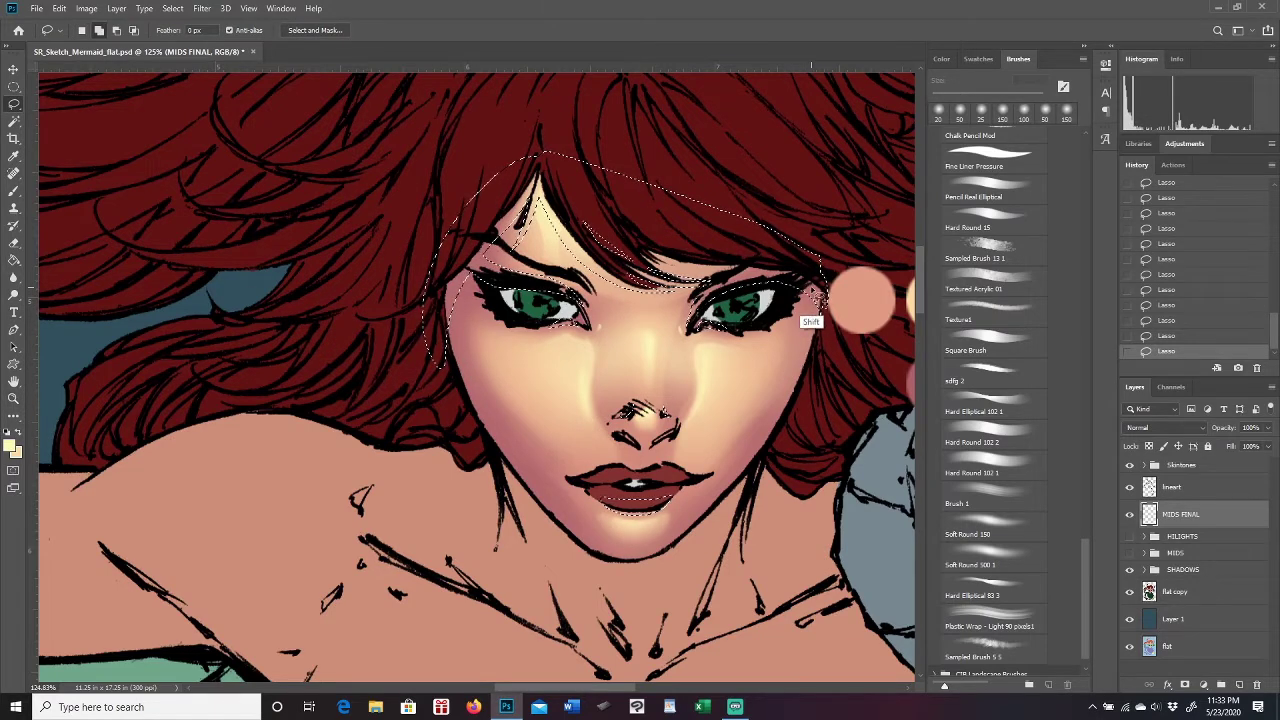
mouse_move(815, 330)
left_mouse_down()
mouse_move(782, 409)
mouse_move(704, 520)
mouse_move(737, 515)
mouse_move(816, 374)
mouse_move(795, 318)
left_mouse_up()
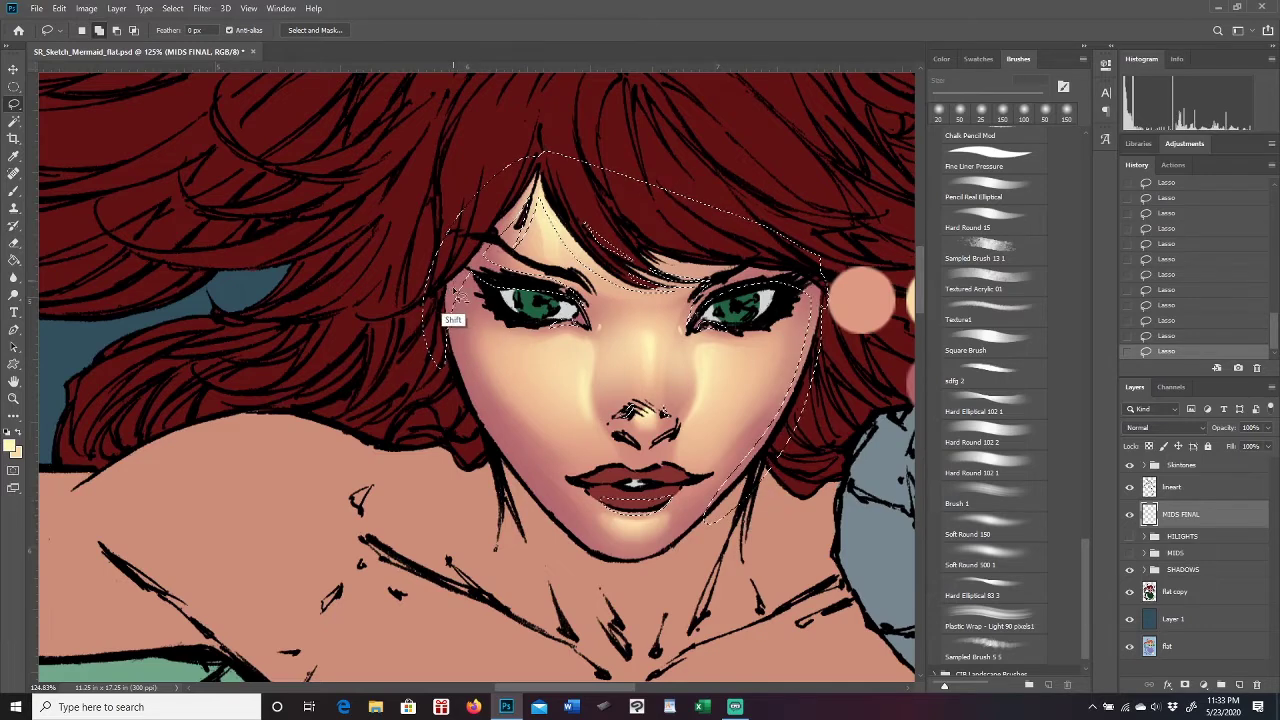
Add a narrow strip along the left-hand temple, cheek and jaw edge to the lasso selection.
mouse_move(466, 395)
left_mouse_down()
mouse_move(494, 470)
mouse_move(436, 327)
mouse_move(462, 341)
mouse_move(468, 398)
left_mouse_up()
key("ctrl+z")
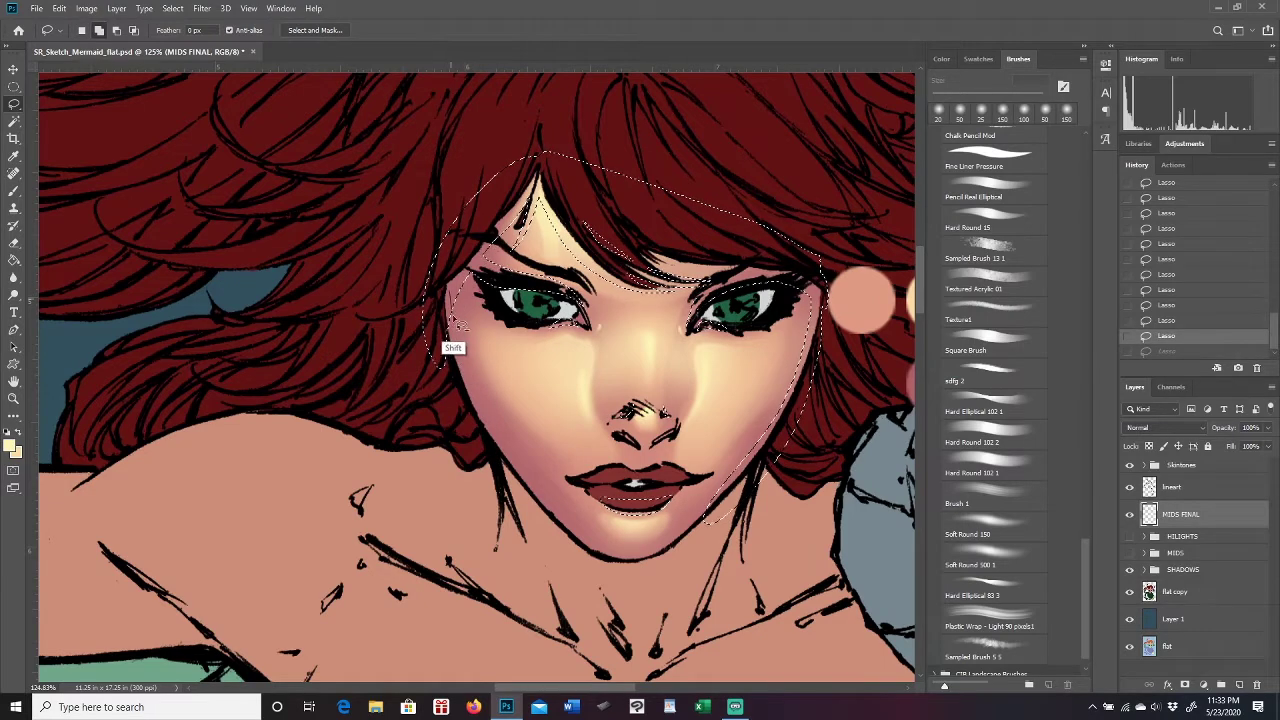
mouse_move(470, 372)
left_mouse_down()
mouse_move(520, 478)
mouse_move(455, 427)
mouse_move(462, 385)
left_mouse_up()
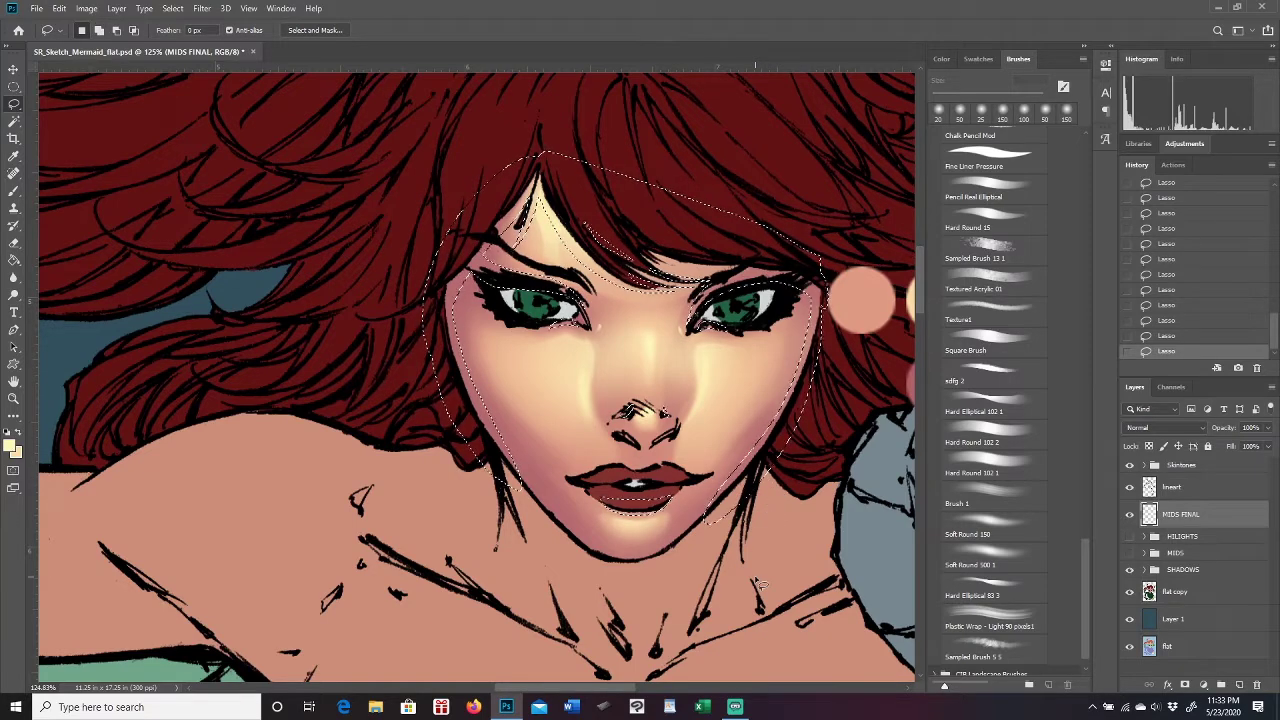
Clear the selected shadow areas from the MIDS FINAL layer, deselect, and compare the face before and after the cut in the history.
key("Delete")
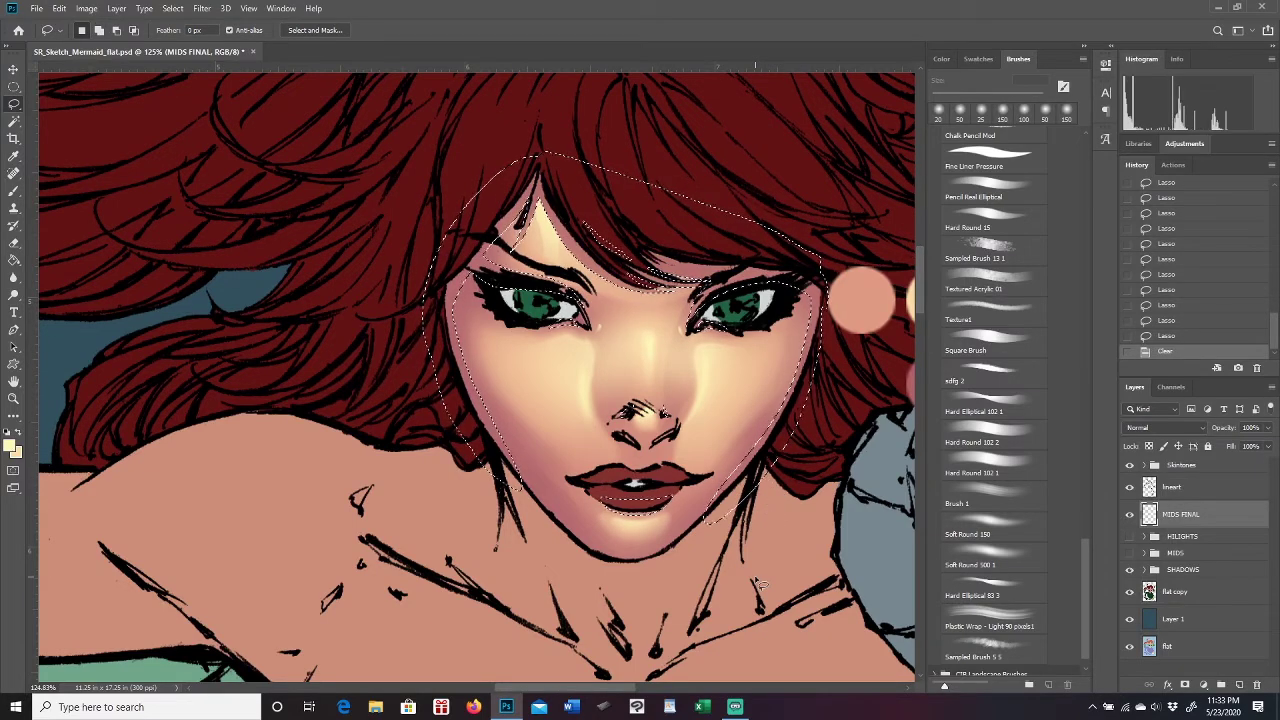
key("ctrl+d")
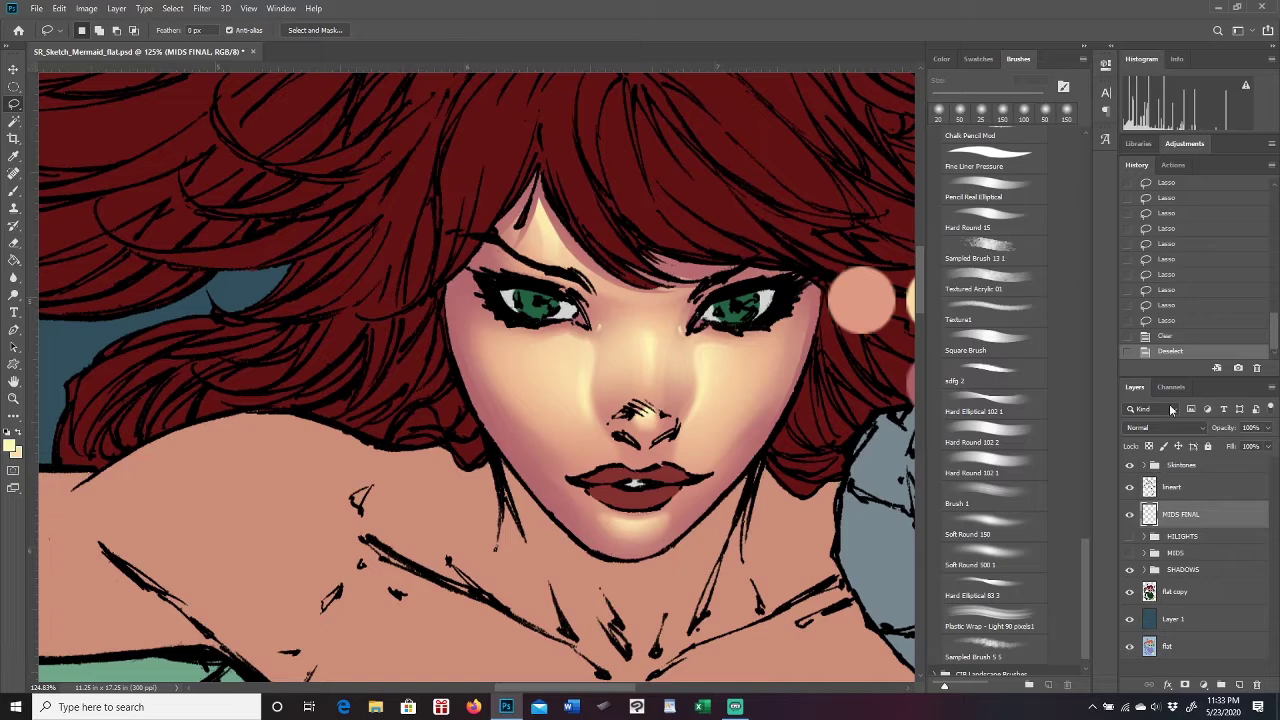
left_click(1189, 341)
left_click(1190, 321)
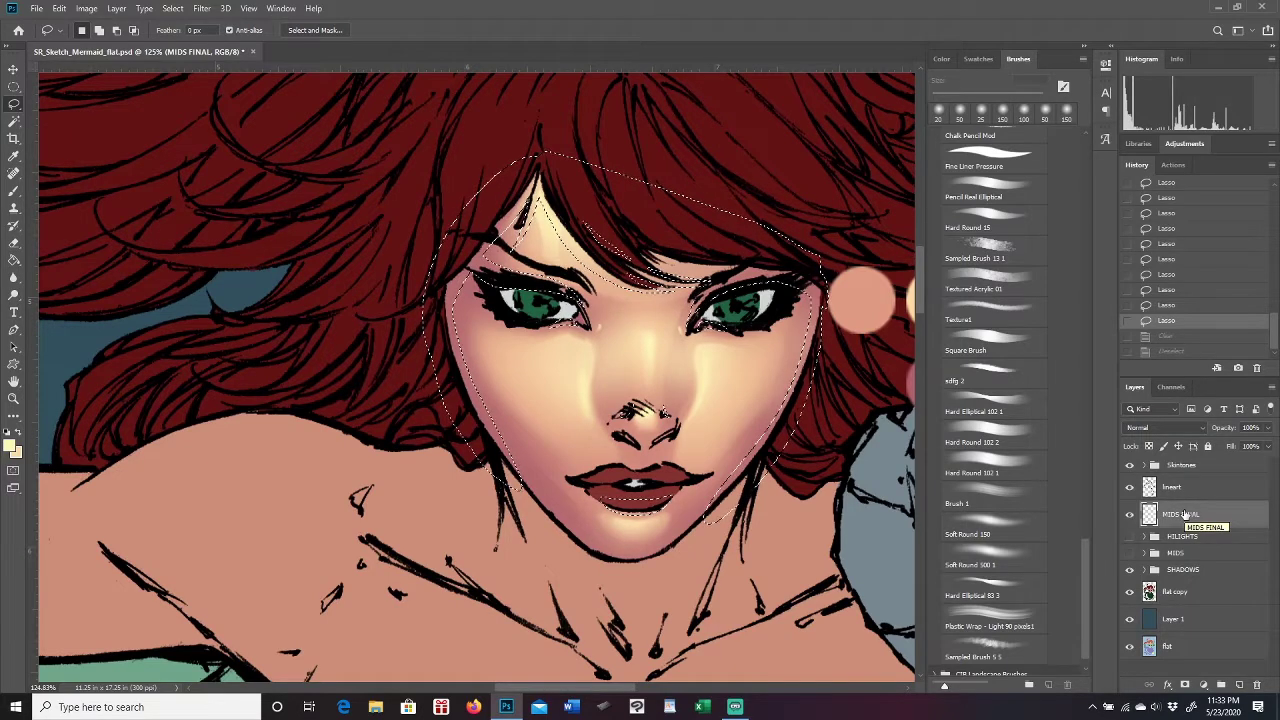
left_click(1189, 352)
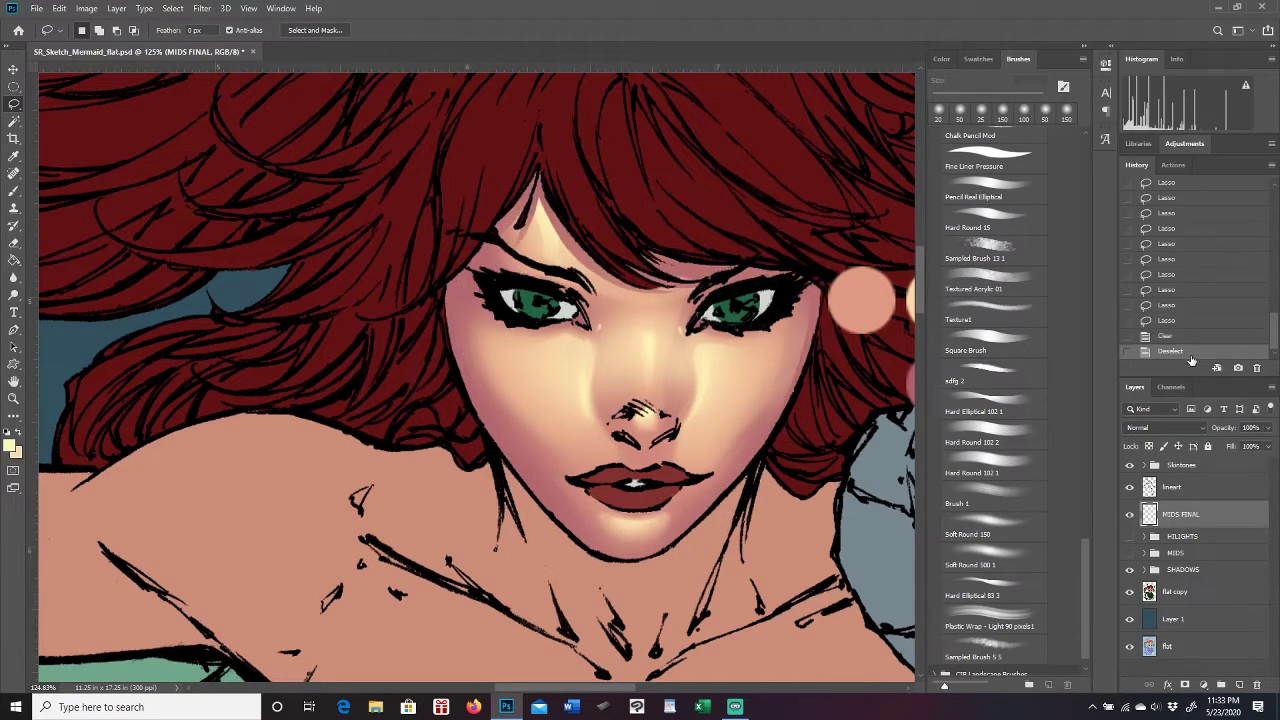
Examine the cast shadows on the face, from close up and with the surrounding hair, neck and shoulders in view.
left_click(15, 401)
left_click_drag(726, 421, 587, 469)
left_click_drag(500, 356, 844, 302)
scroll(918, 323, "up", 3)
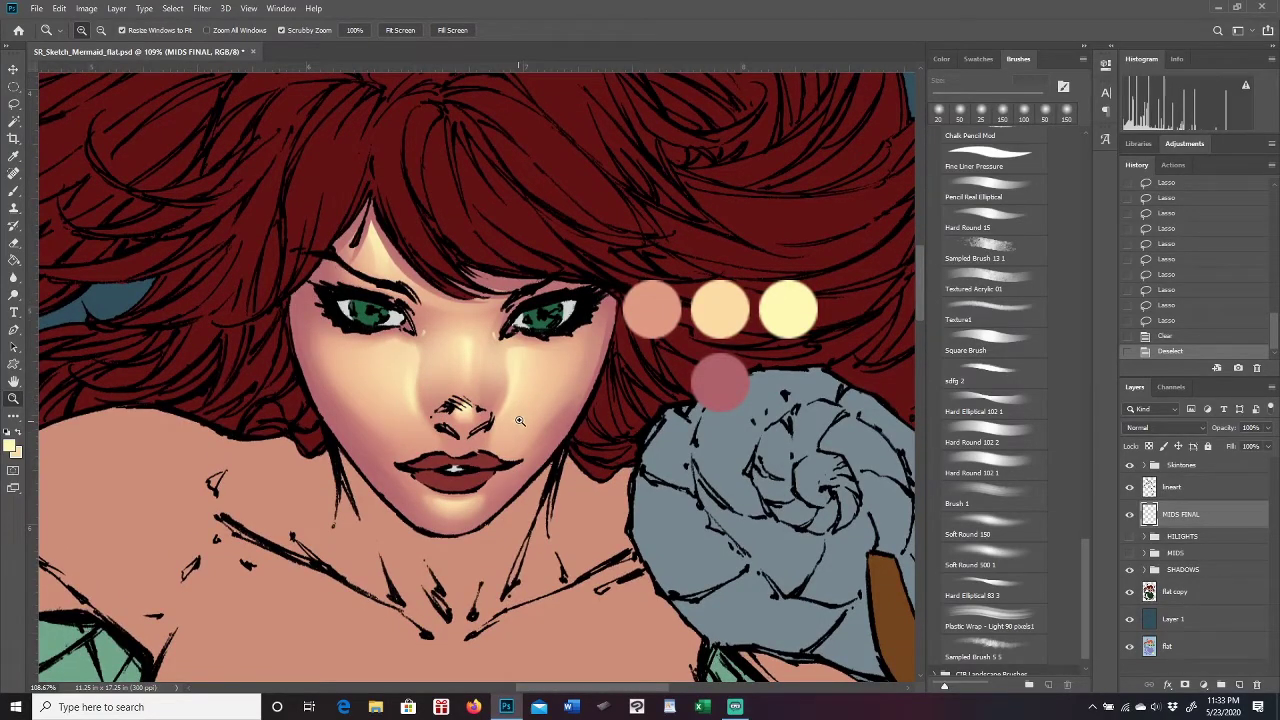
left_click_drag(514, 433, 546, 521)
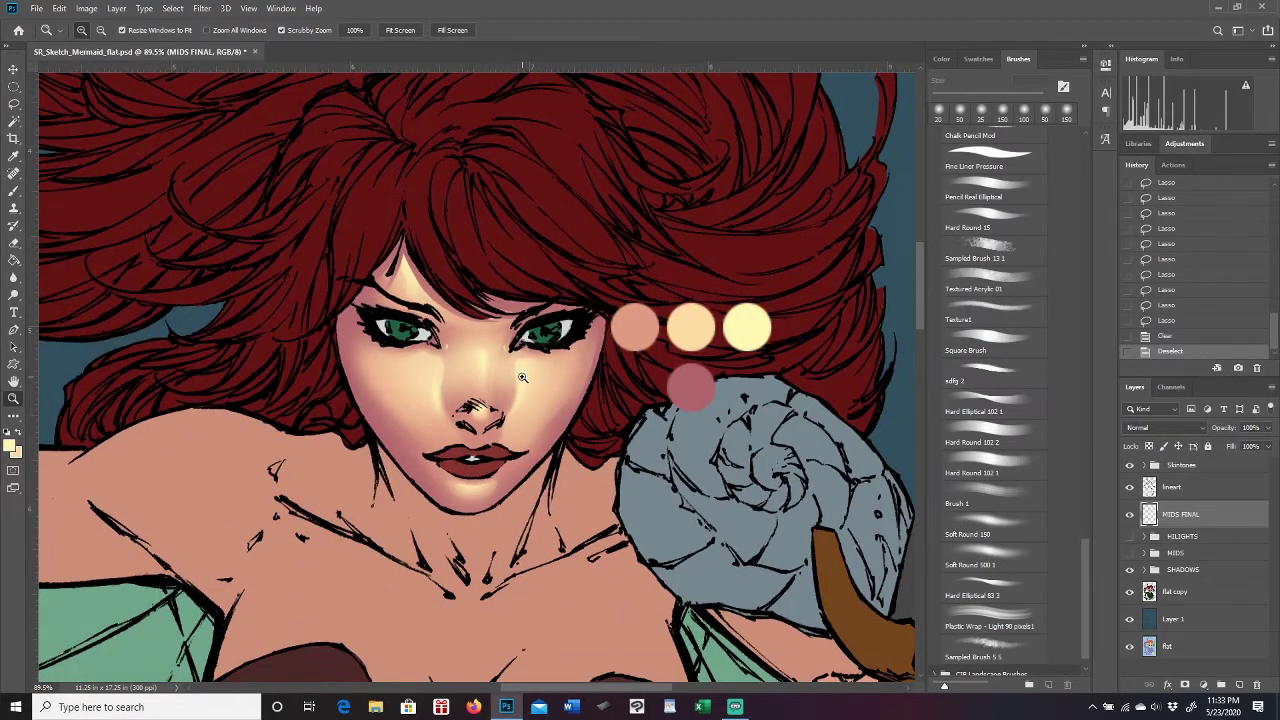
left_click_drag(522, 377, 604, 380)
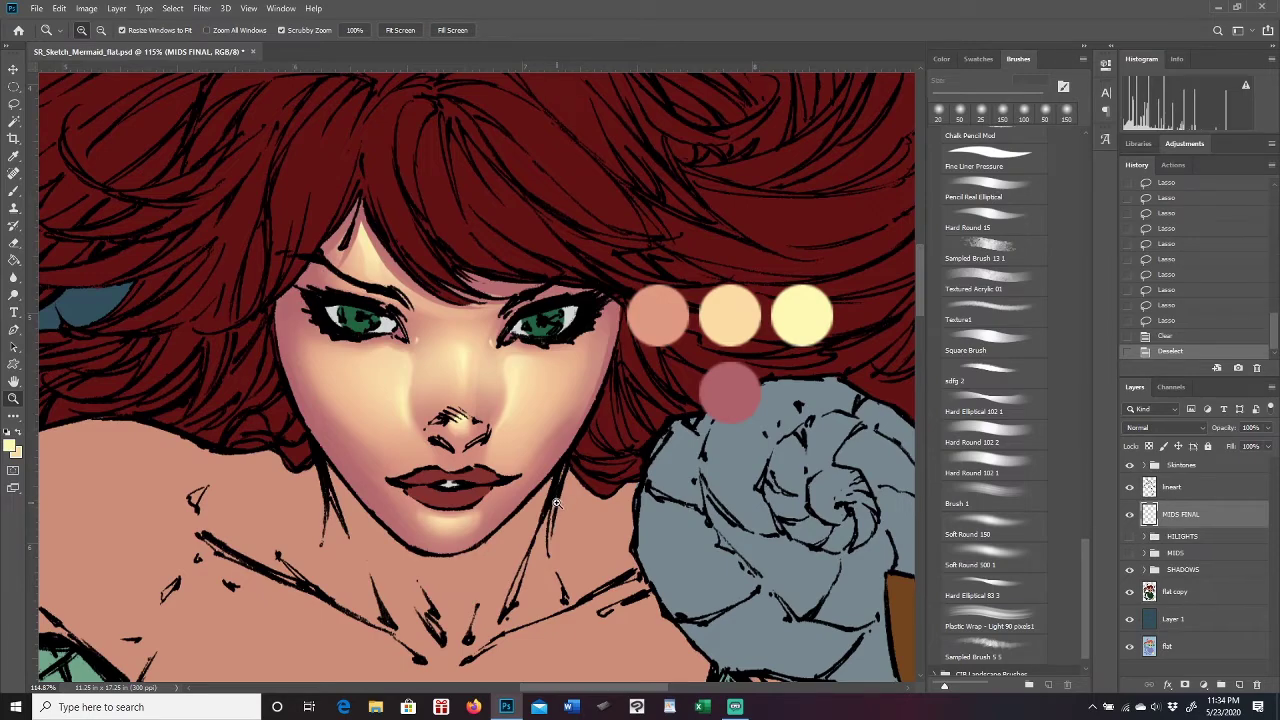
scroll(916, 292, "down", 2)
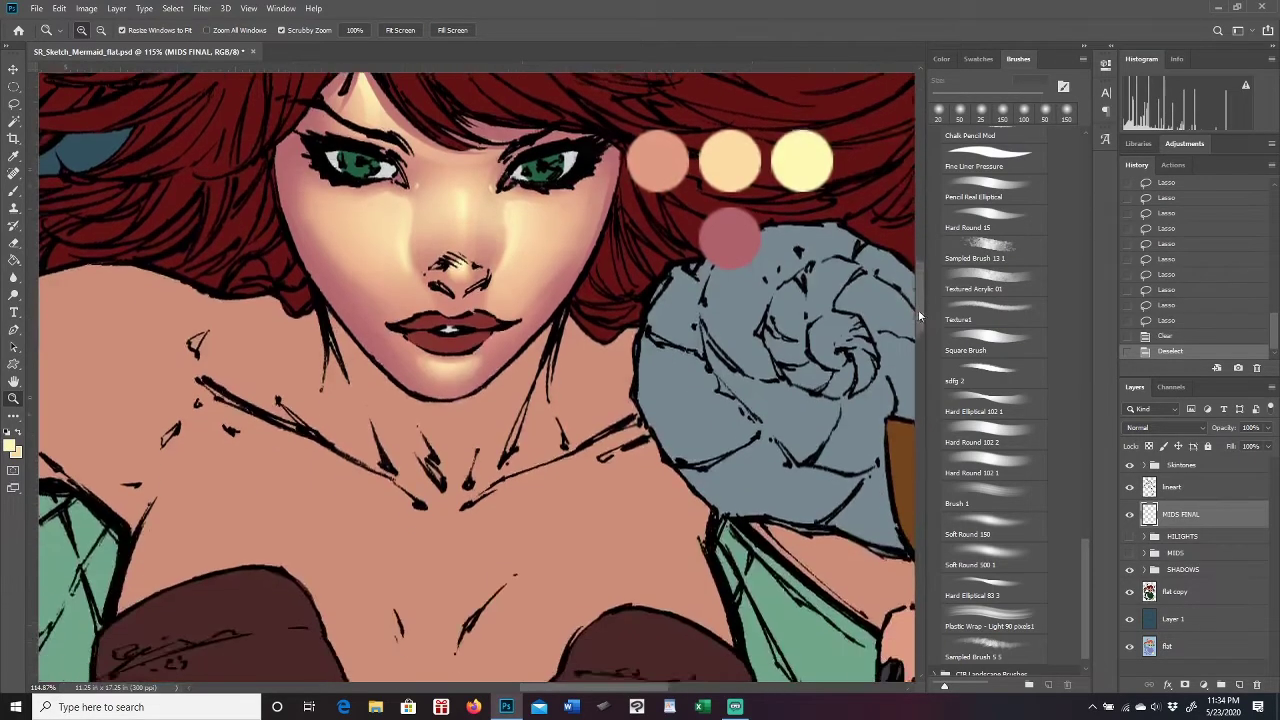
scroll(916, 291, "up", 3)
mouse_move(660, 687)
left_mouse_down()
mouse_move(653, 695)
mouse_move(653, 681)
left_mouse_up()
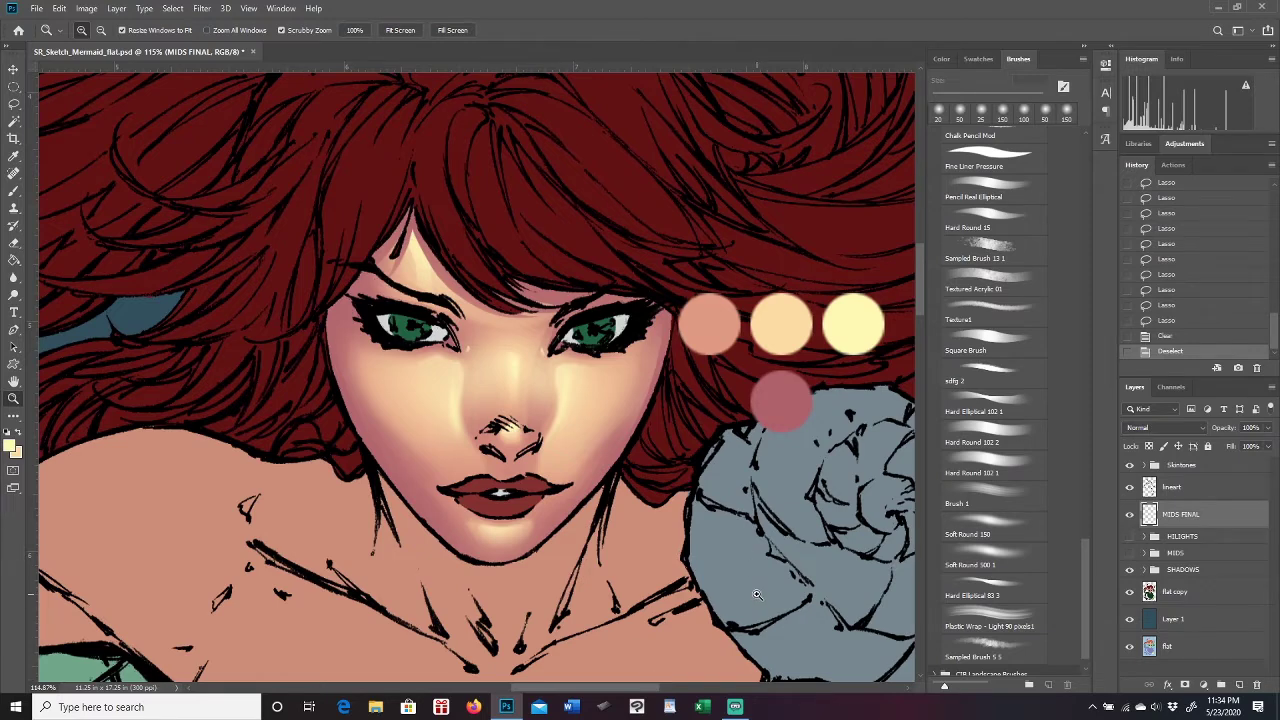
Set the foreground colour to a medium blue and the background colour to a light sky blue.
left_click(978, 59)
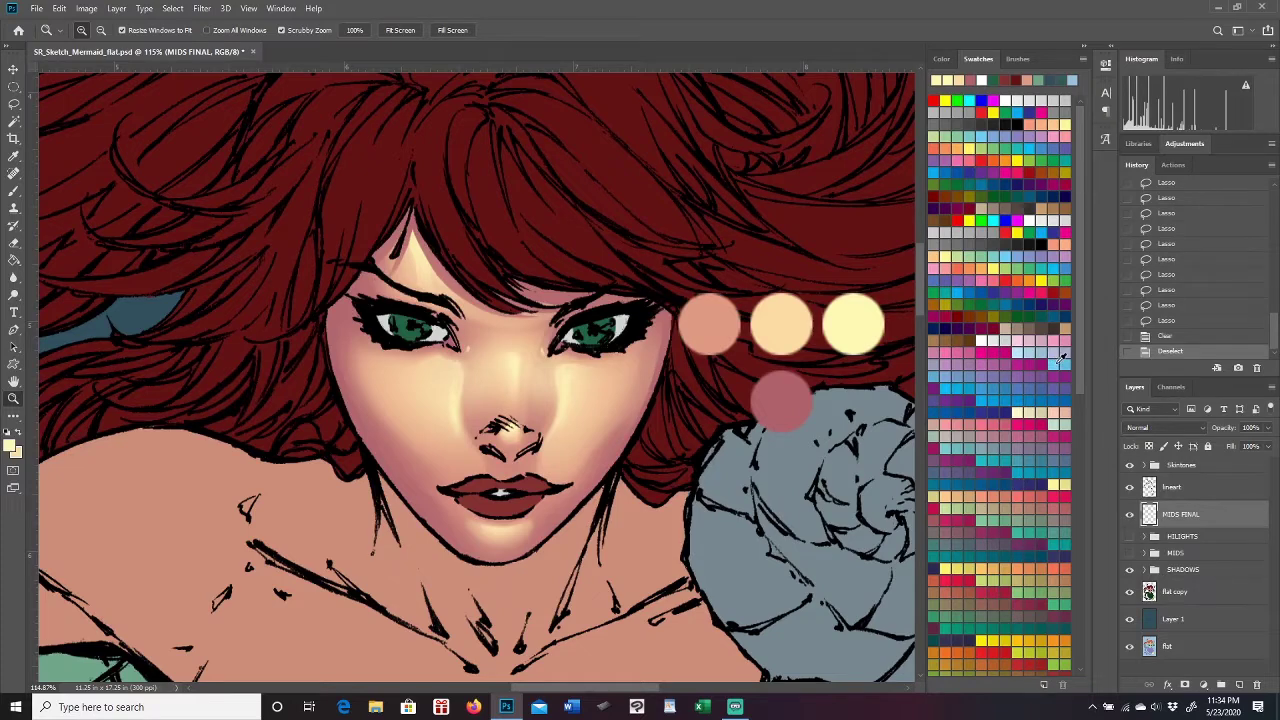
left_click(998, 414)
left_click(18, 432)
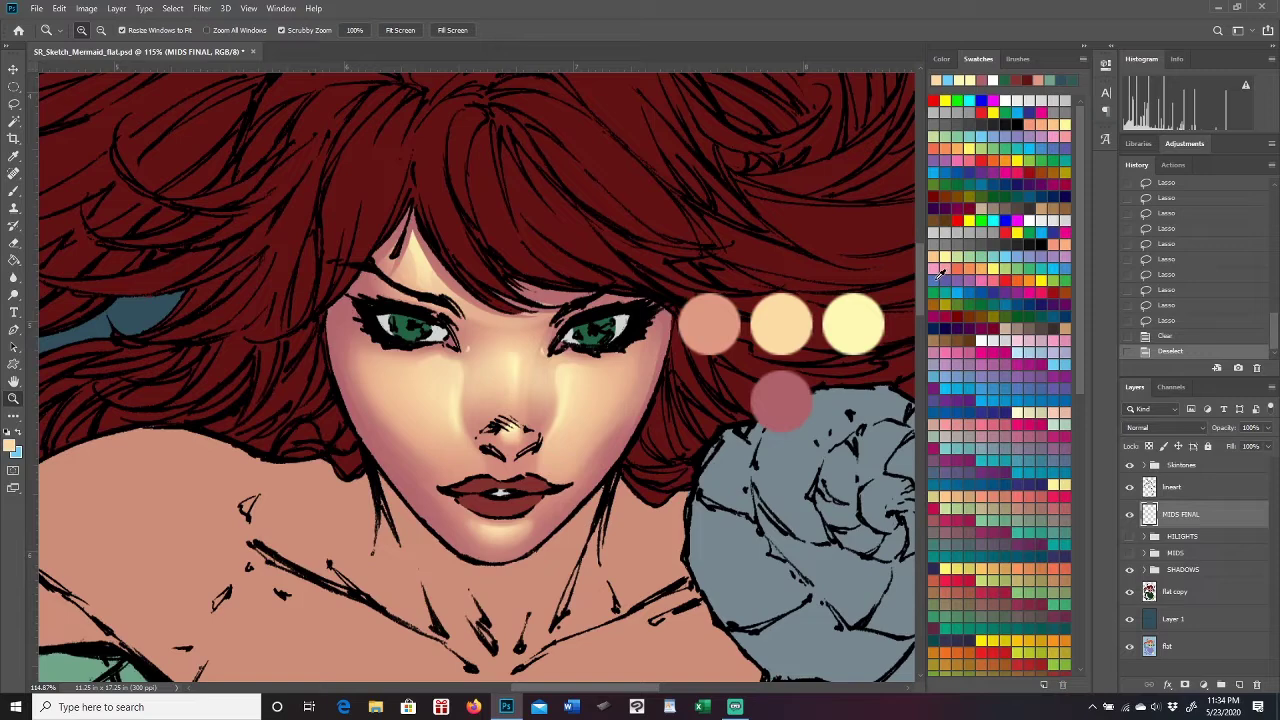
key("x")
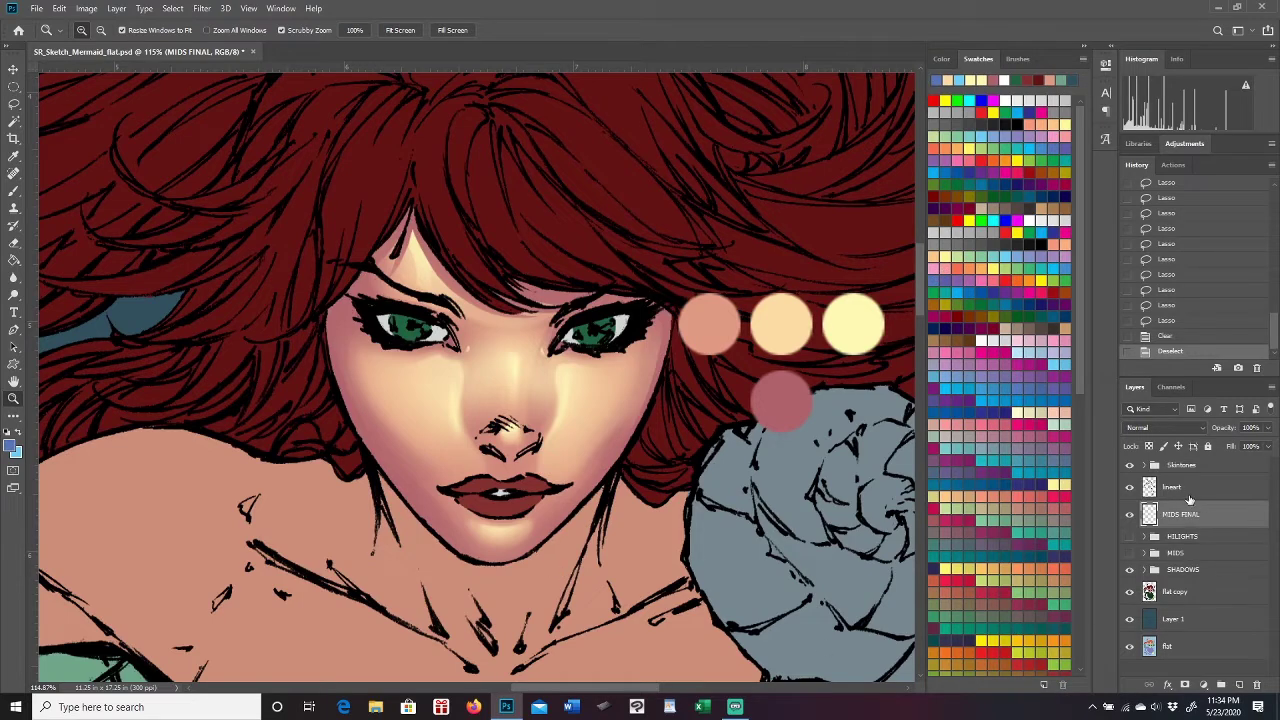
Create a new layer above MIDS FINAL and name it rim.
left_click(1240, 688)
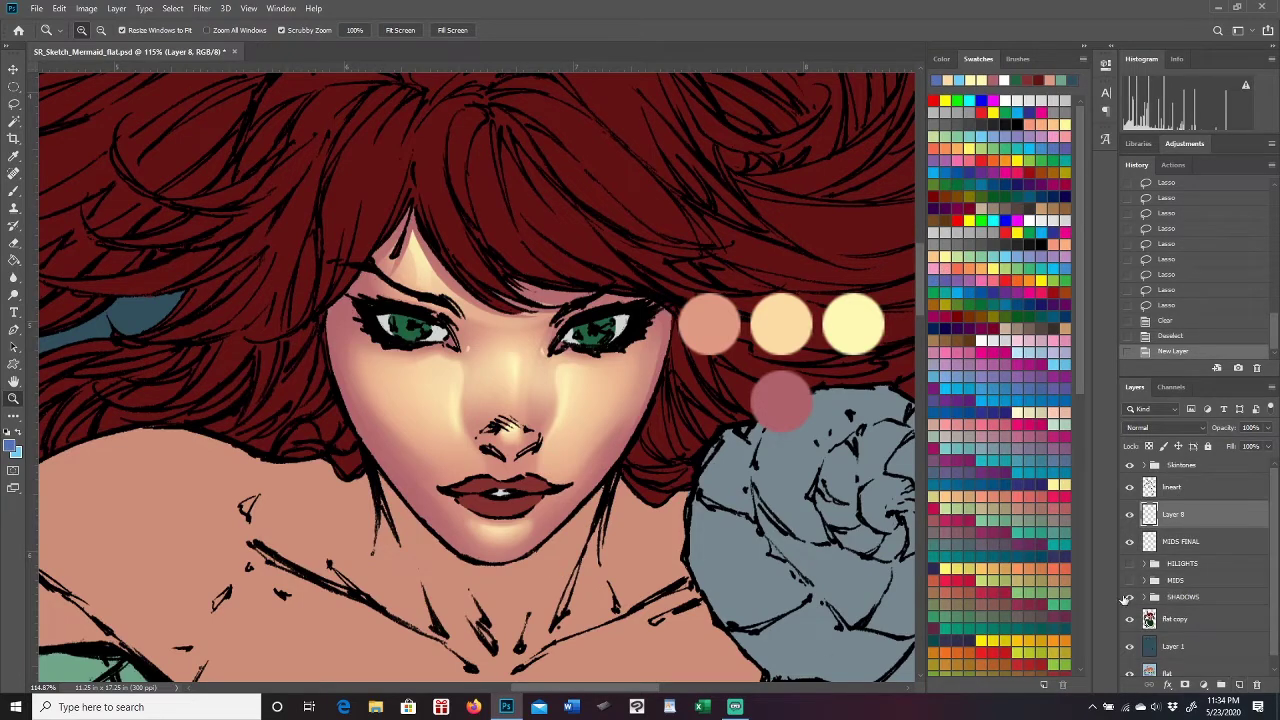
double_click(1174, 515)
key("Return")
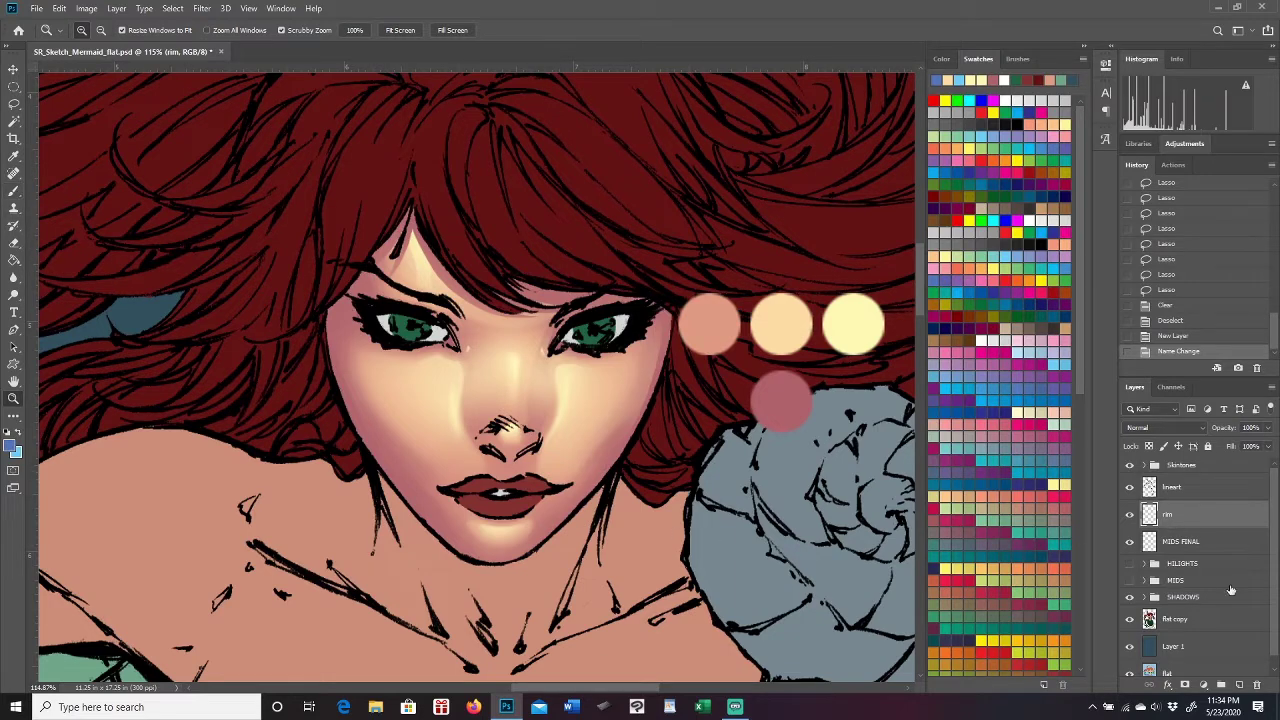
Select the face's skin area from the flat copy layer with the Magic Wand, activate the rim layer and hide the selection edges.
left_click(1189, 619)
left_click(14, 120)
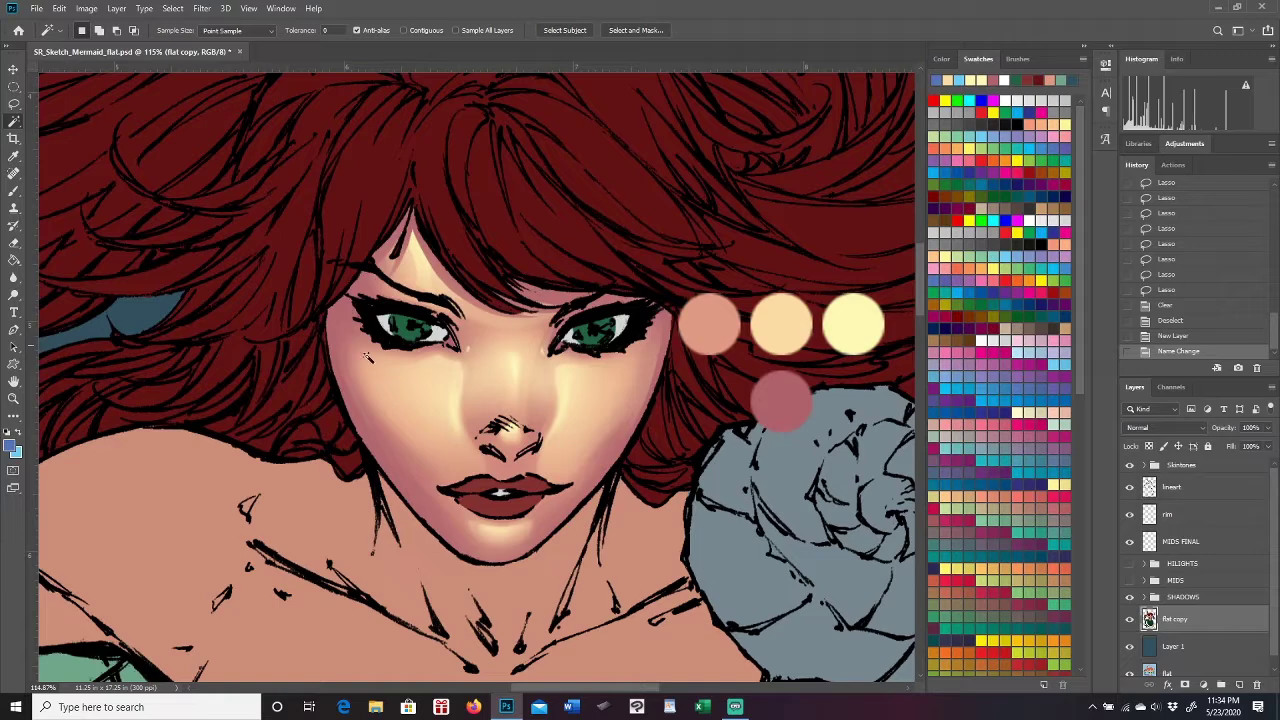
left_click(450, 500)
left_click(1168, 514)
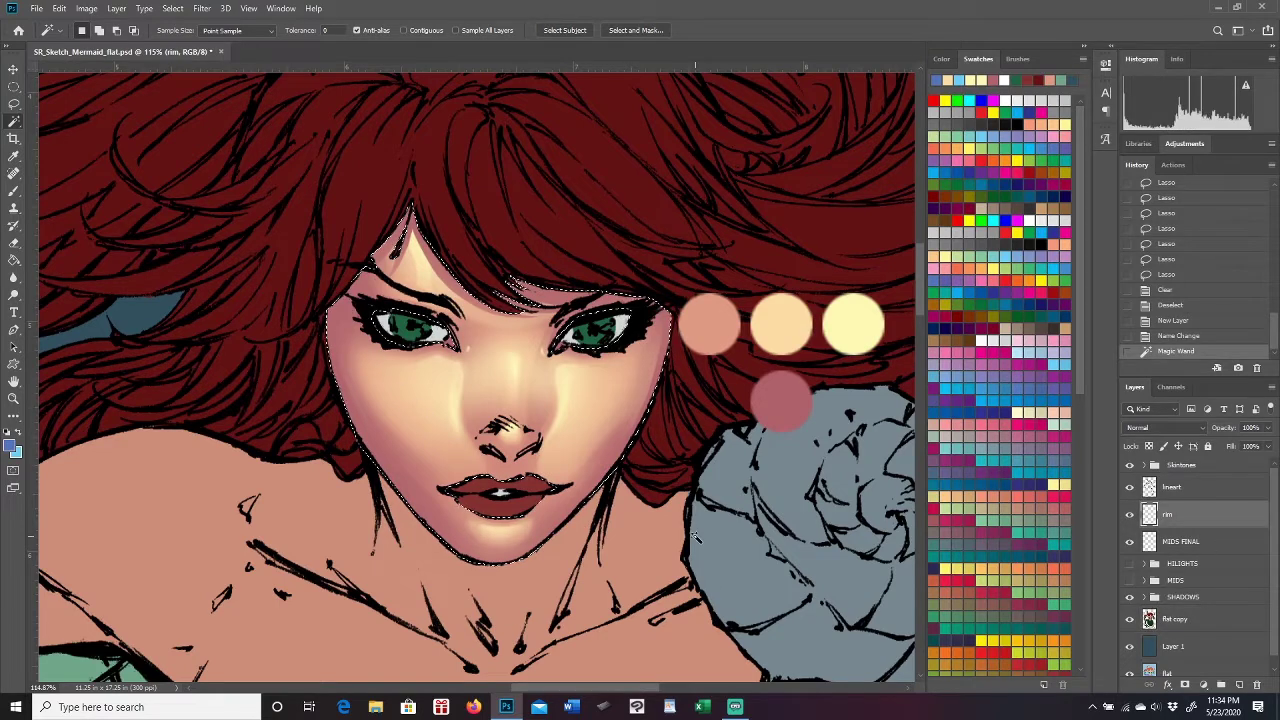
key("ctrl+h")
Paint a medium-blue rim light along the left-hand cheek and jaw edge with the Hard Round 102 1 brush at 30 px.
left_click(14, 192)
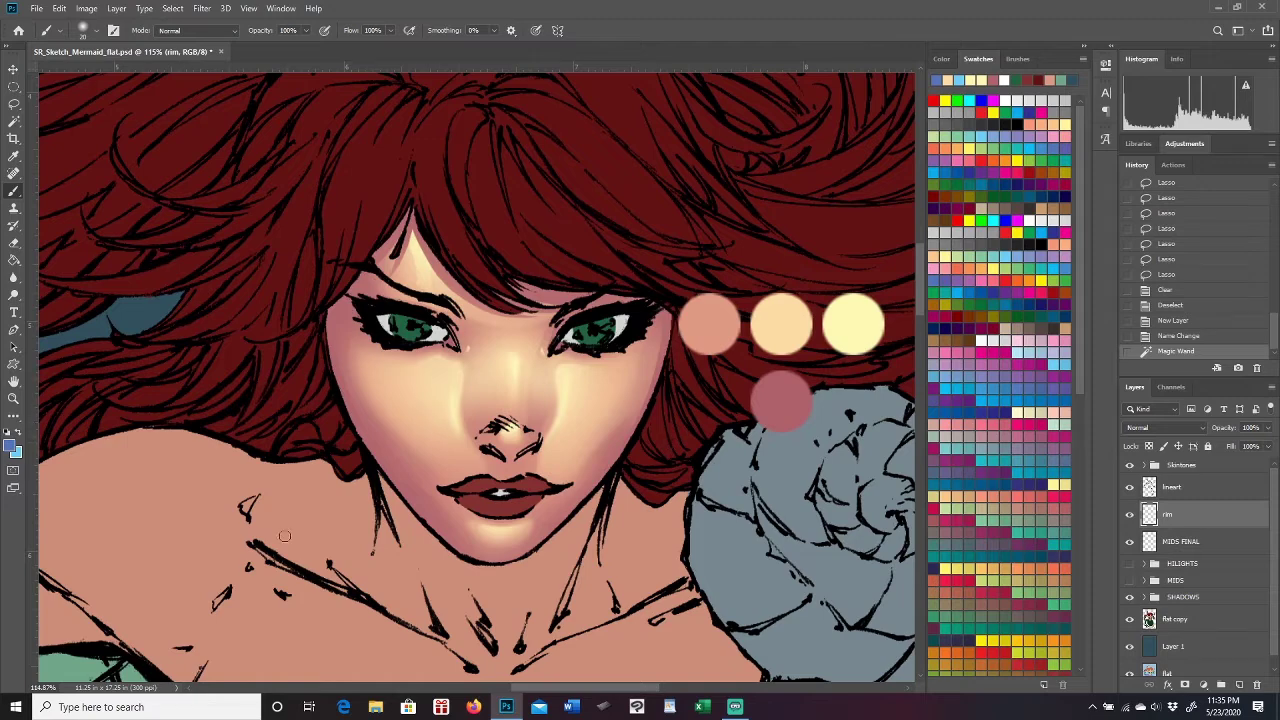
left_click(1019, 59)
left_click(1022, 527)
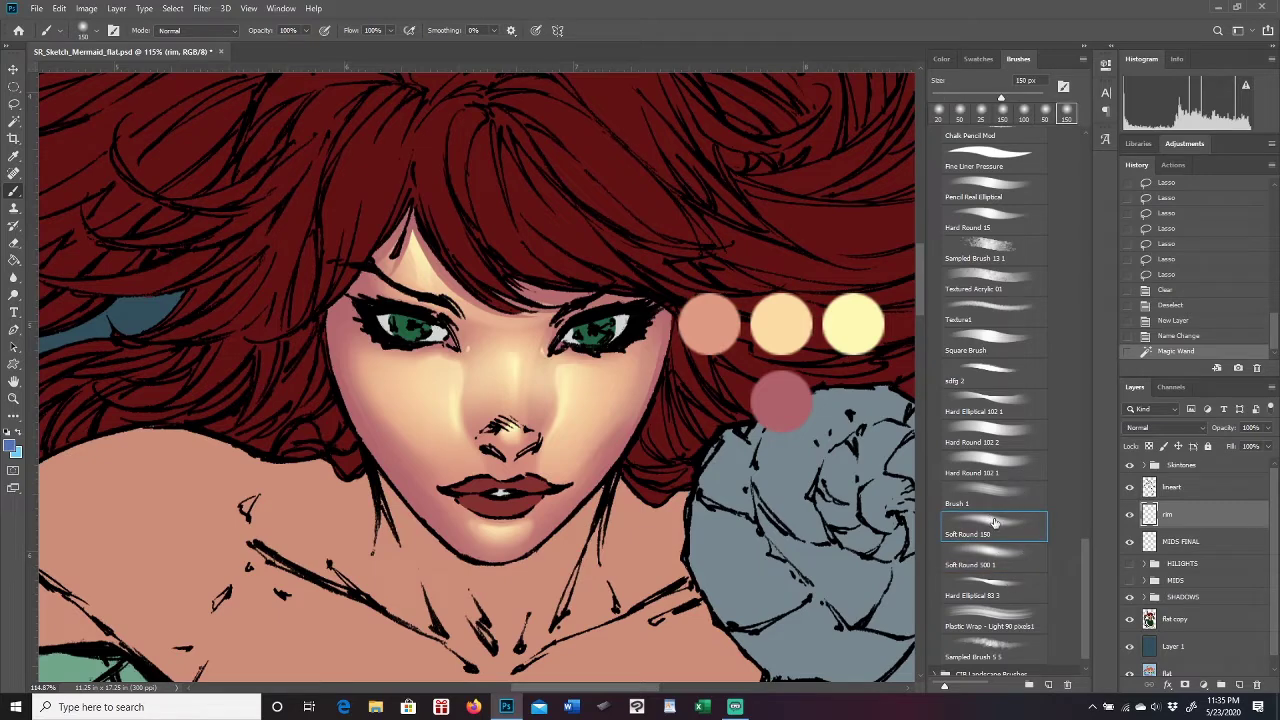
left_click(1010, 466)
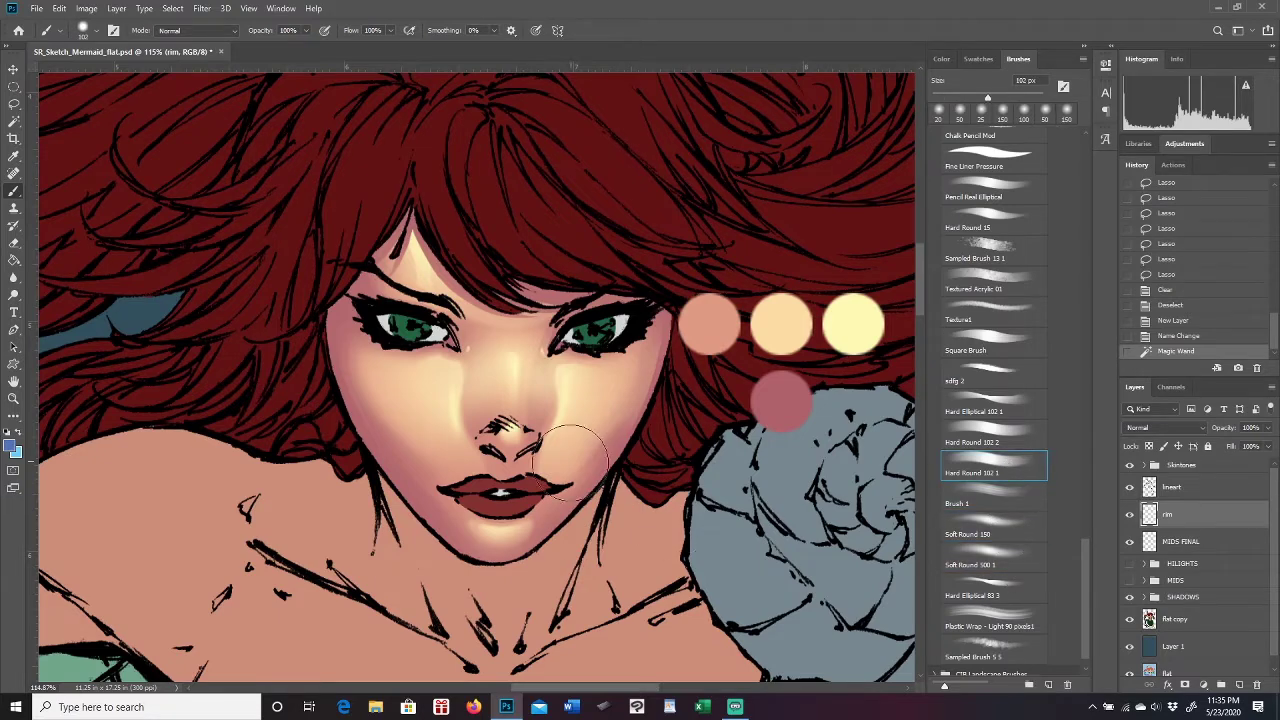
key("bracketleft")
key("bracketleft")
key("bracketleft")
key("bracketleft")
key("bracketleft")
key("bracketleft")
key("bracketleft")
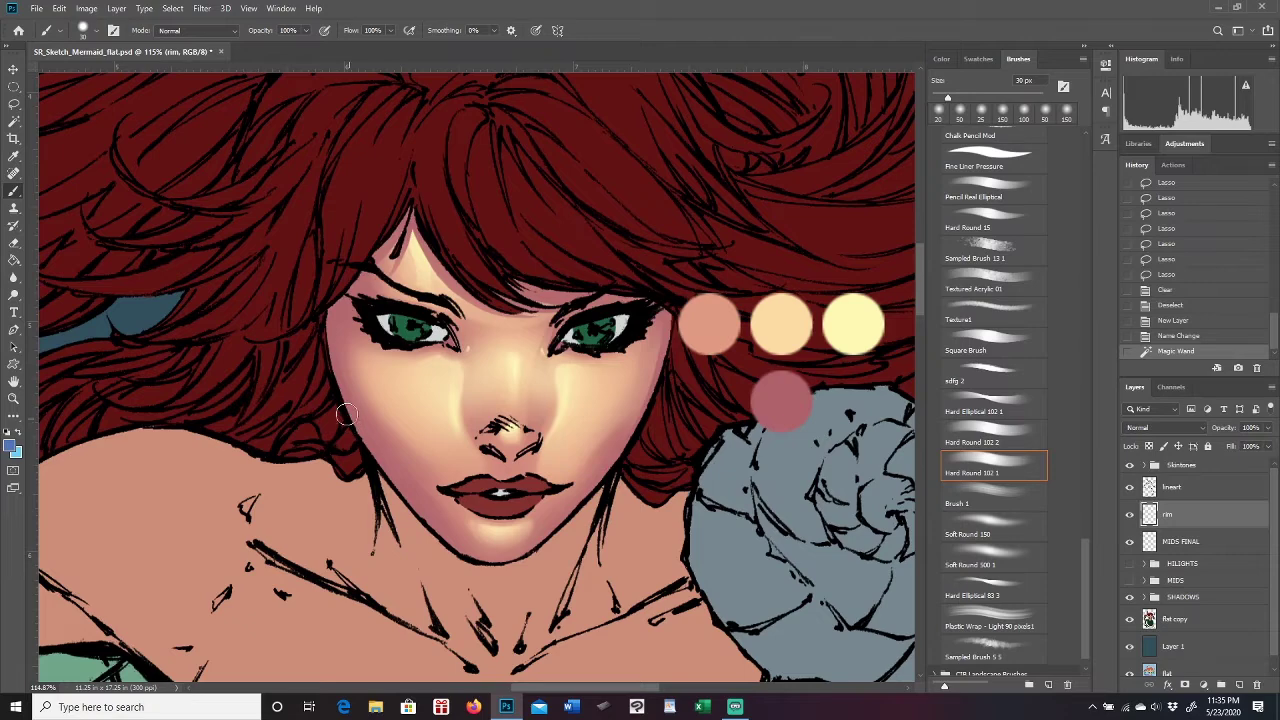
mouse_move(321, 338)
left_mouse_down()
mouse_move(357, 428)
mouse_move(448, 540)
left_mouse_up()
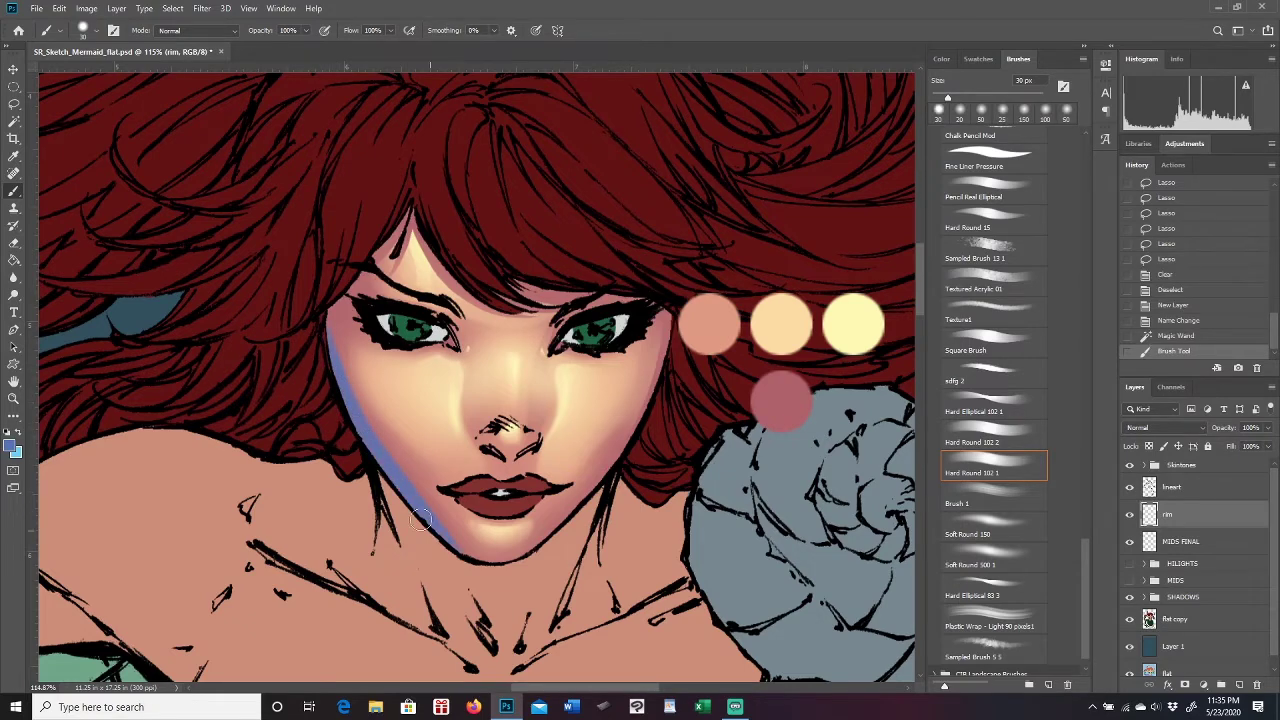
left_click_drag(321, 300, 328, 318)
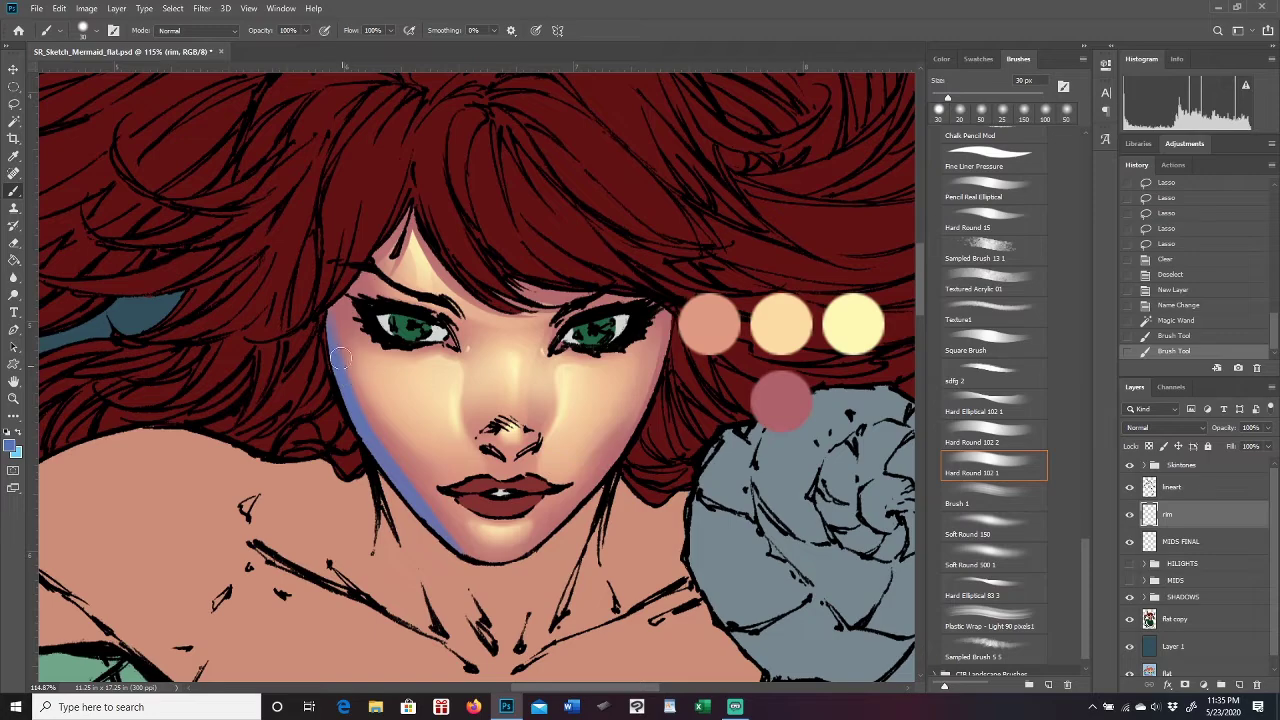
On a new layer above rim, paint a light-blue stroke along the left-hand cheek and jaw edge with the Fine Liner Pressure brush at 19 px.
left_click(13, 398)
left_click_drag(370, 340, 382, 330)
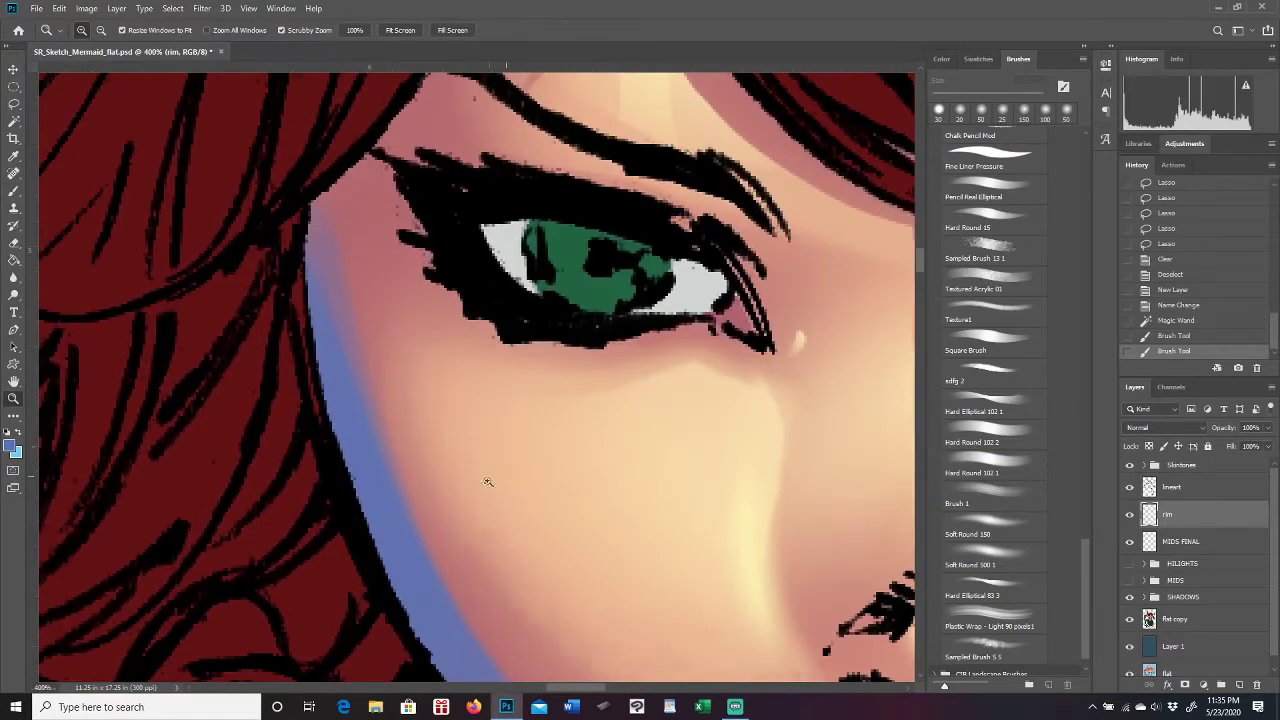
left_click_drag(506, 477, 434, 491)
left_click_drag(571, 524, 826, 476)
scroll(917, 290, "down", 2)
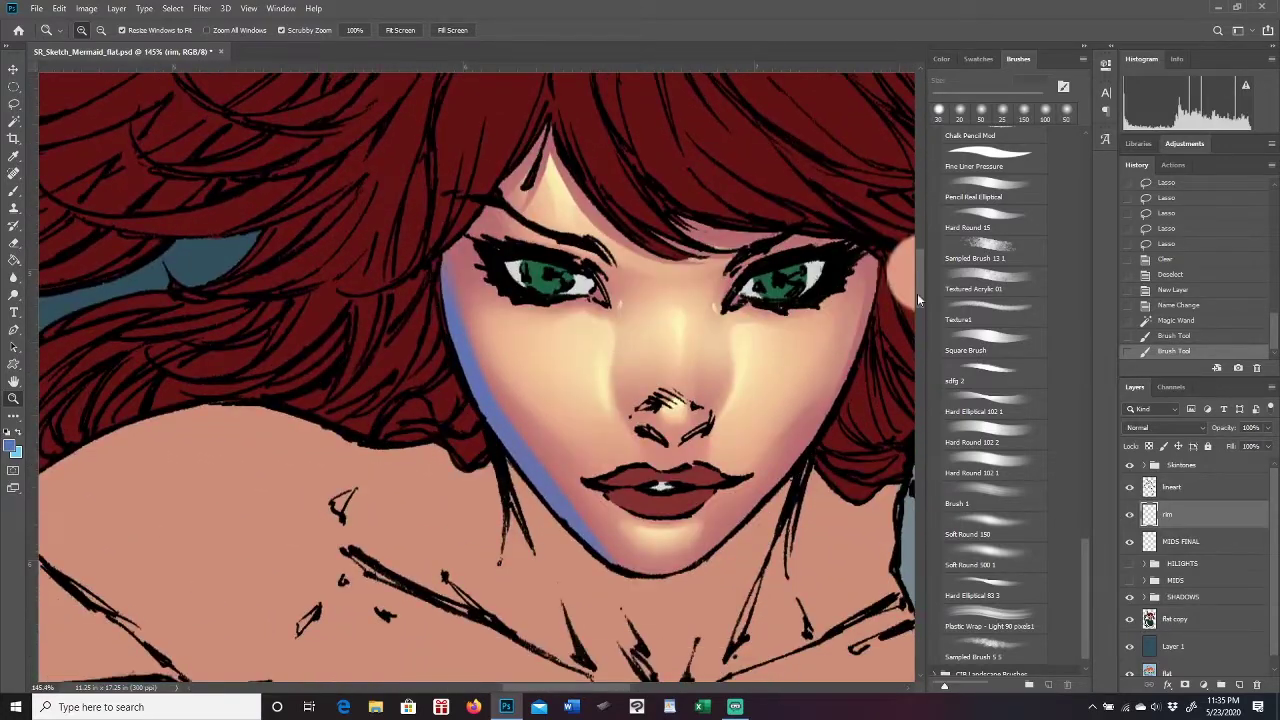
left_click(1239, 685)
left_click(21, 433)
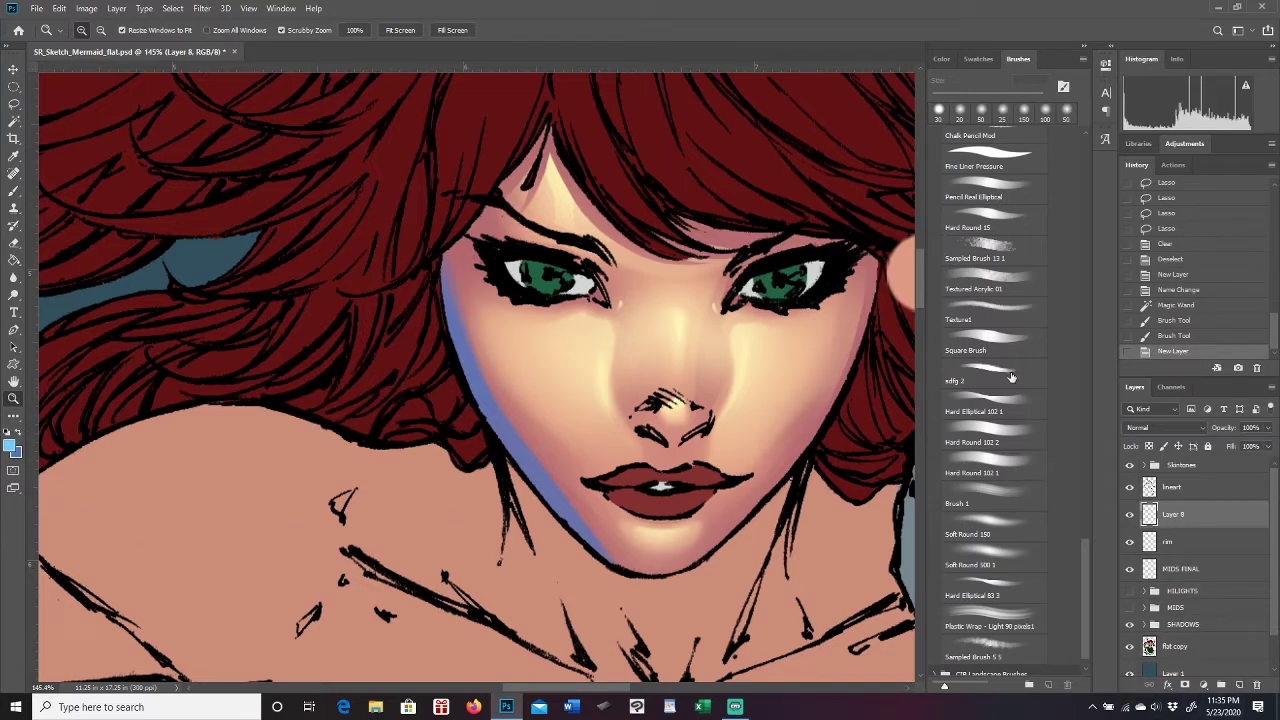
left_click(1009, 168)
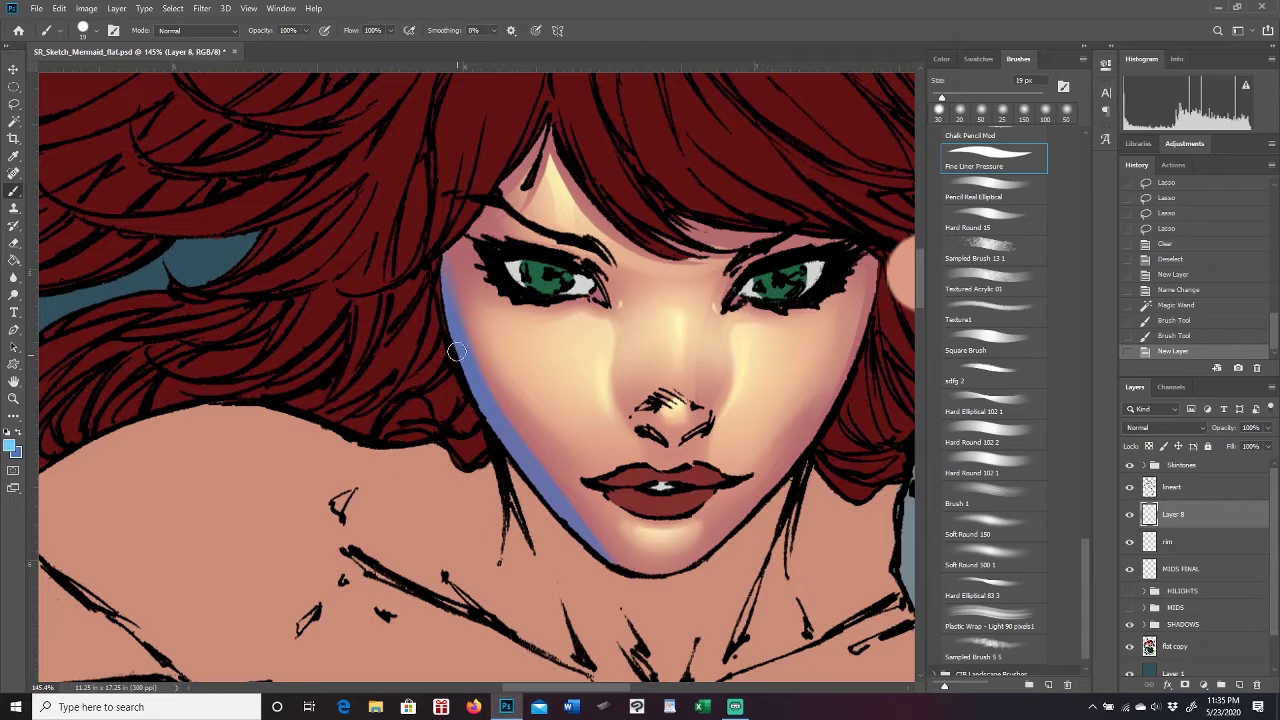
mouse_move(438, 263)
left_mouse_down()
mouse_move(515, 453)
mouse_move(610, 562)
left_mouse_up()
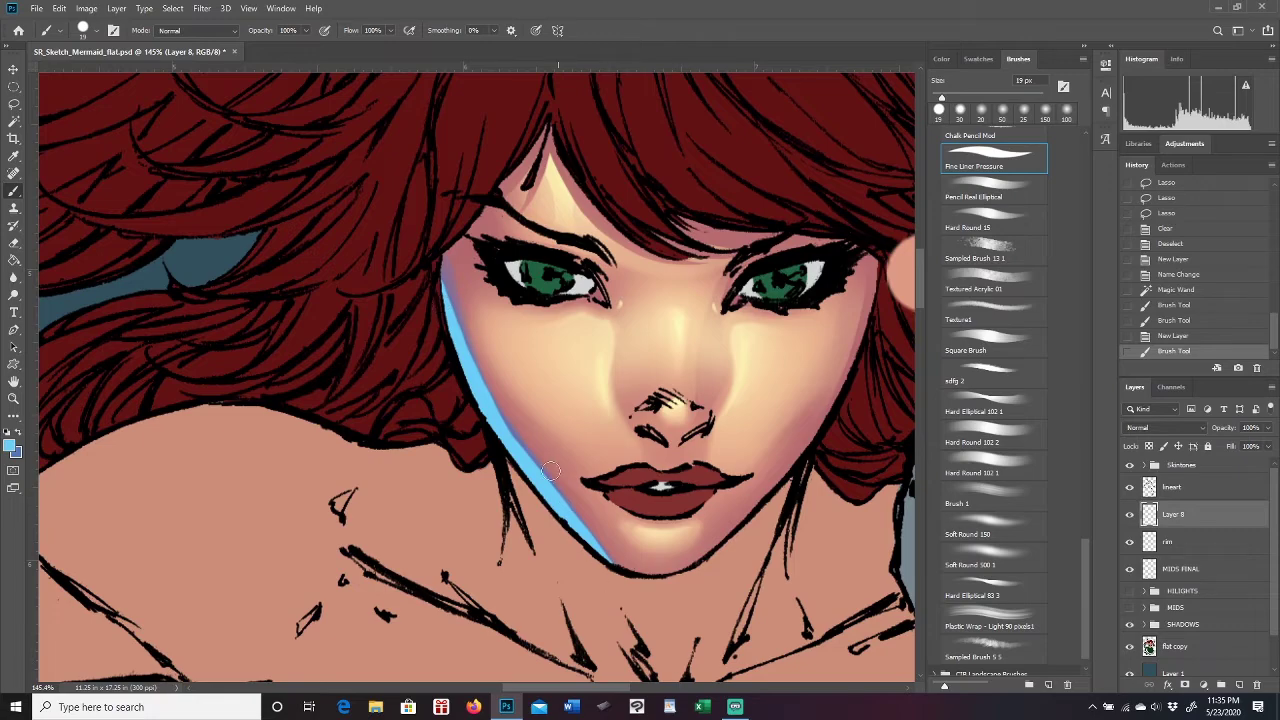
With Layer 8 hidden, set the rim layer's blending mode to Hard Light, and make Layer 8 visible and active again.
key("z")
left_click_drag(789, 467, 816, 460)
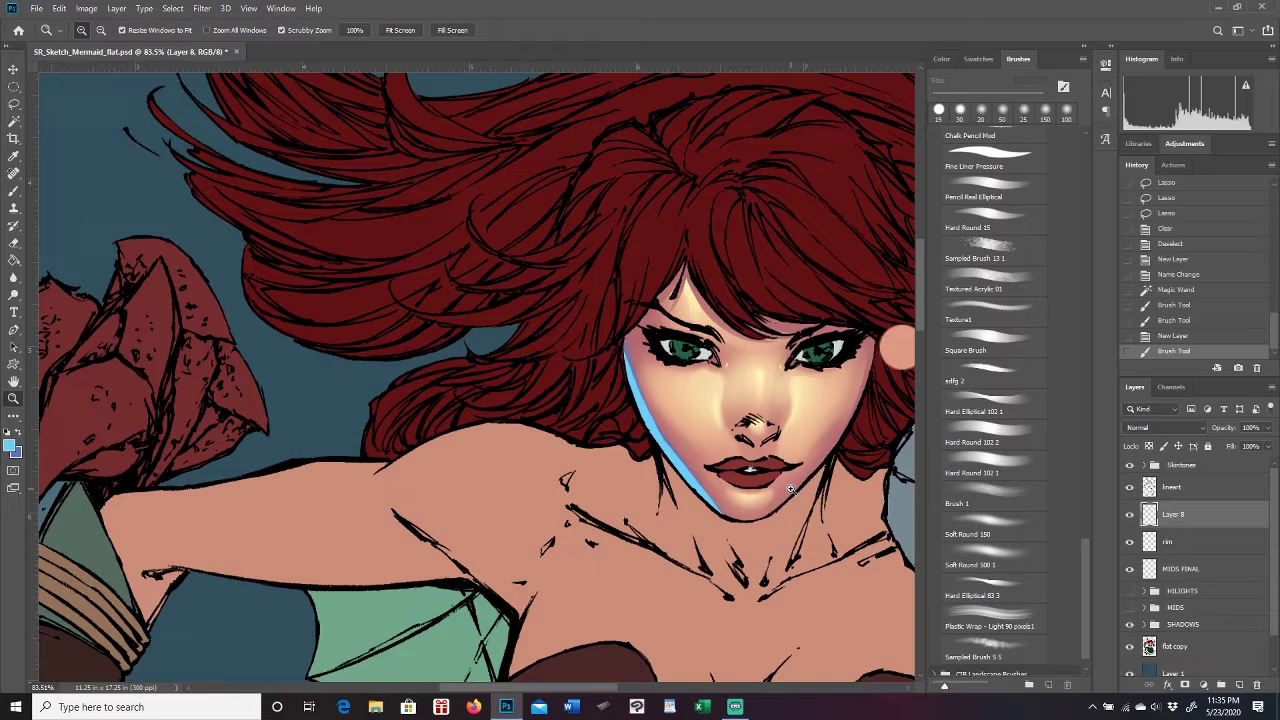
left_click_drag(612, 692, 645, 692)
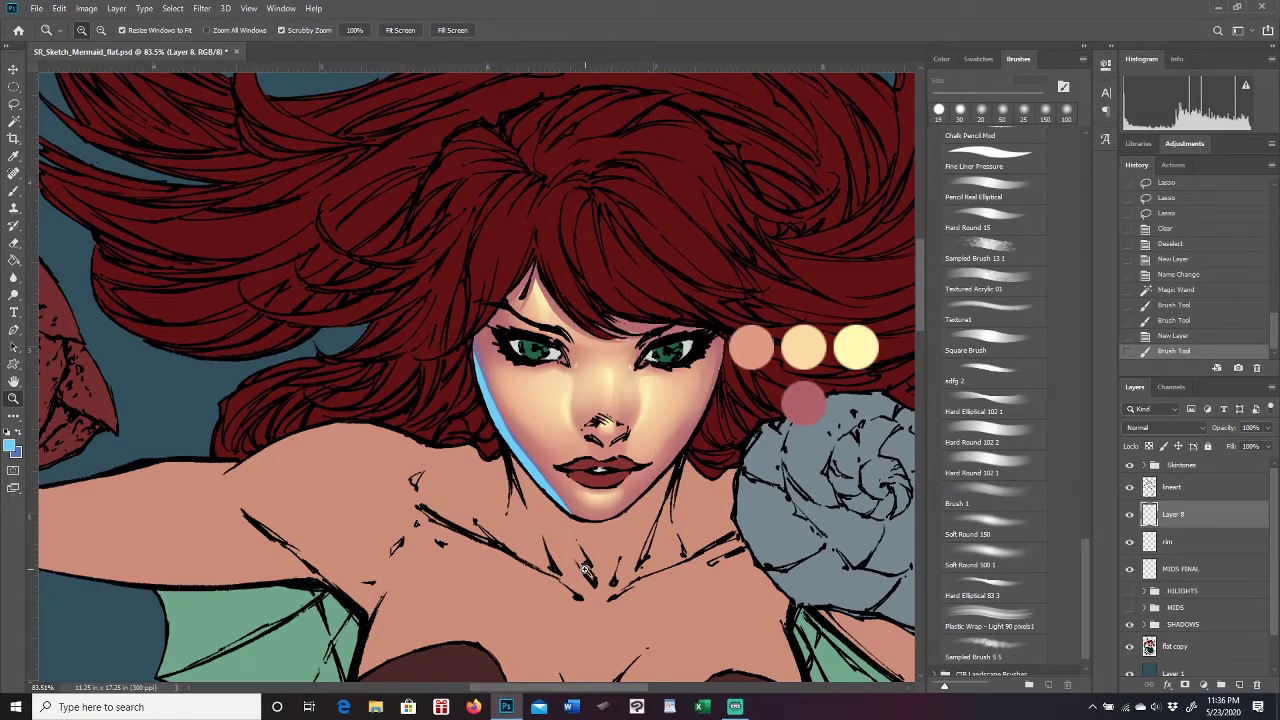
left_click(1130, 514)
left_click(1196, 543)
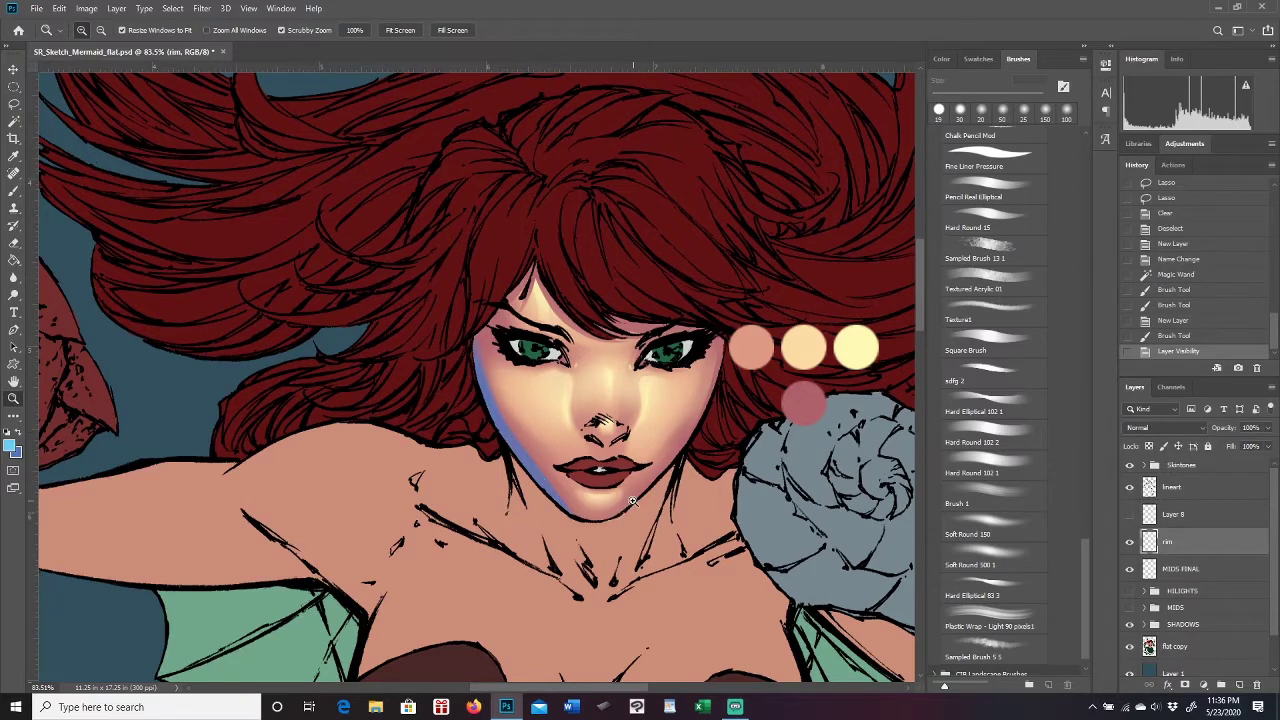
left_click(1166, 427)
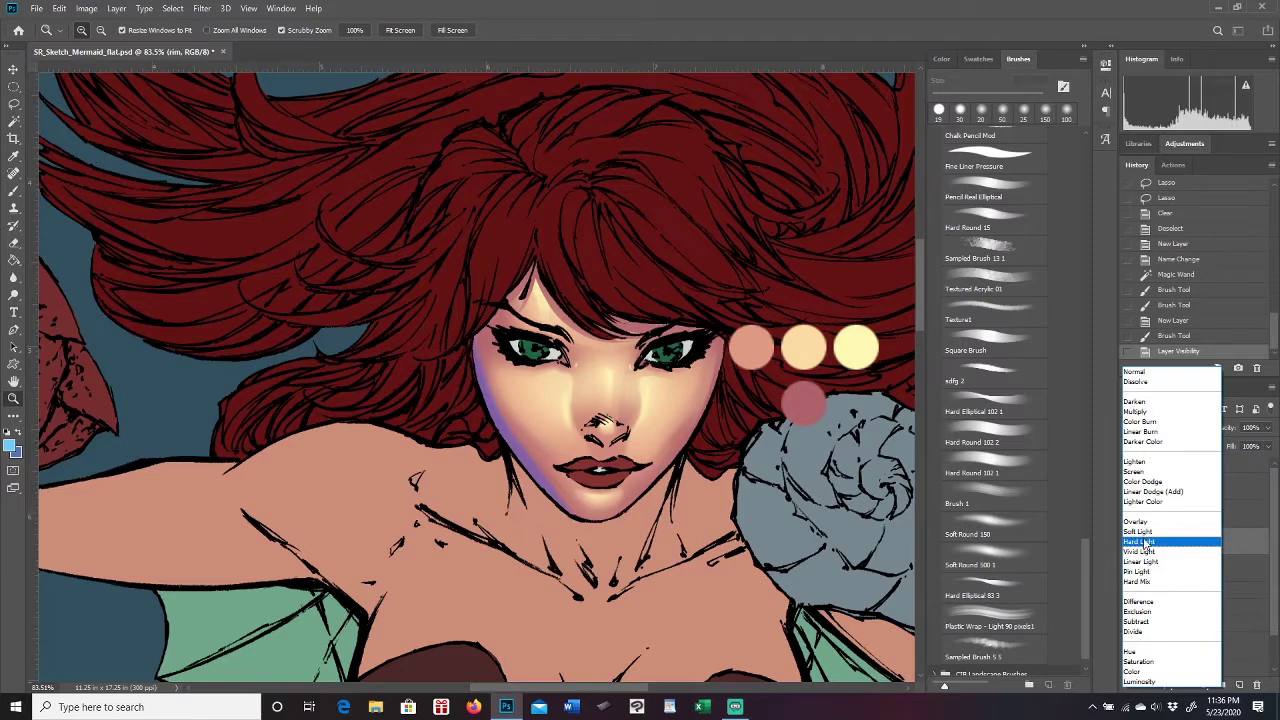
left_click(1144, 542)
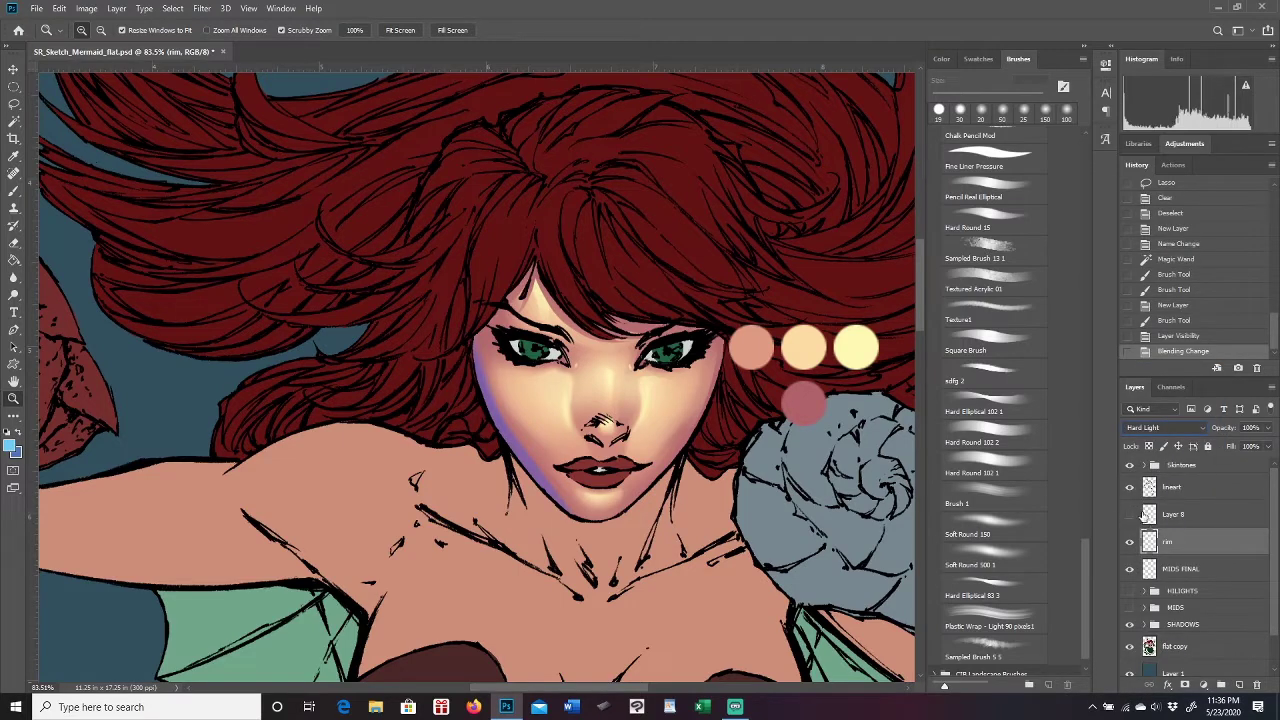
left_click(1130, 514)
left_click(1180, 514)
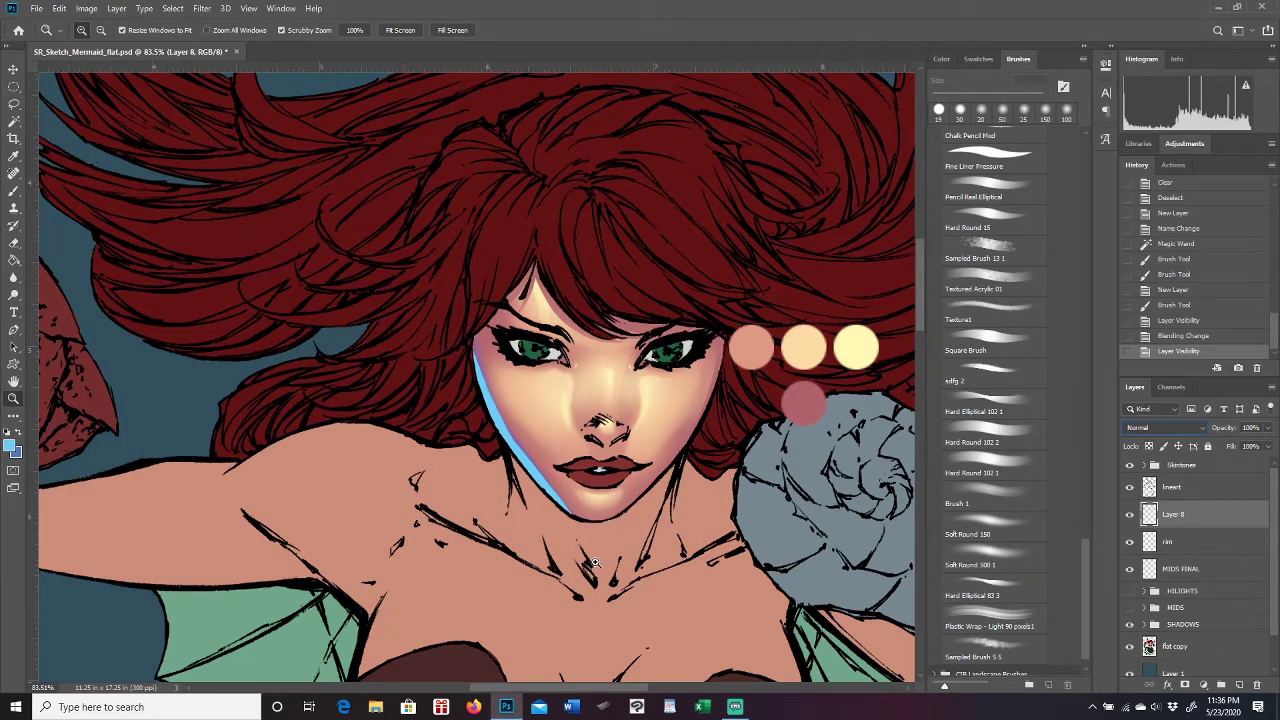
Try the Vivid Light and Hard Light blending modes on Layer 8 and return it to Normal.
left_click(1200, 427)
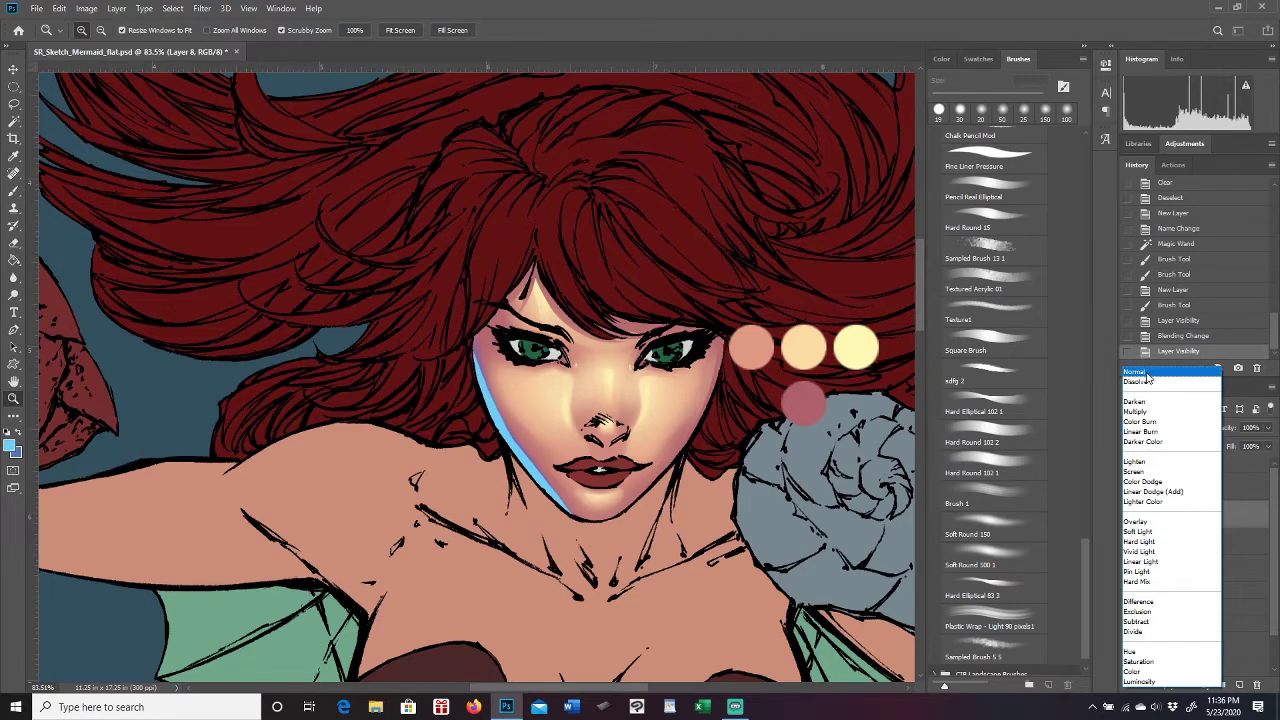
left_click(1153, 552)
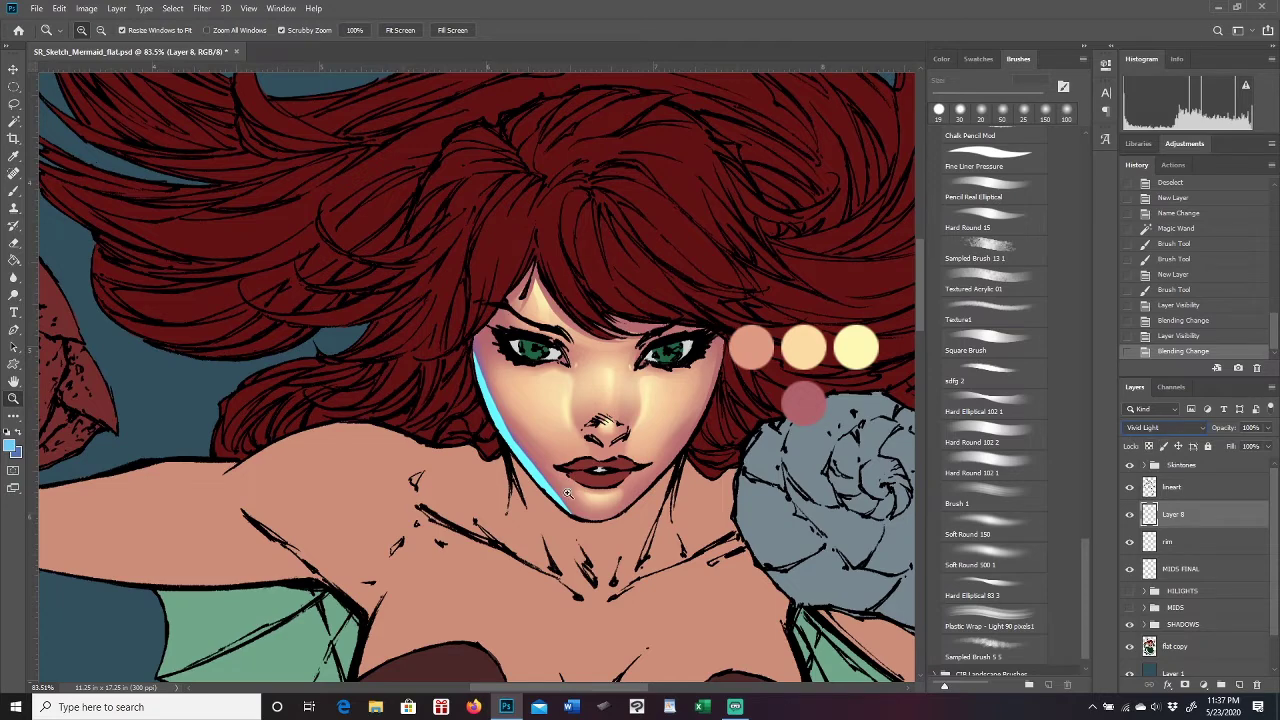
left_click_drag(567, 493, 576, 509)
left_click(1201, 428)
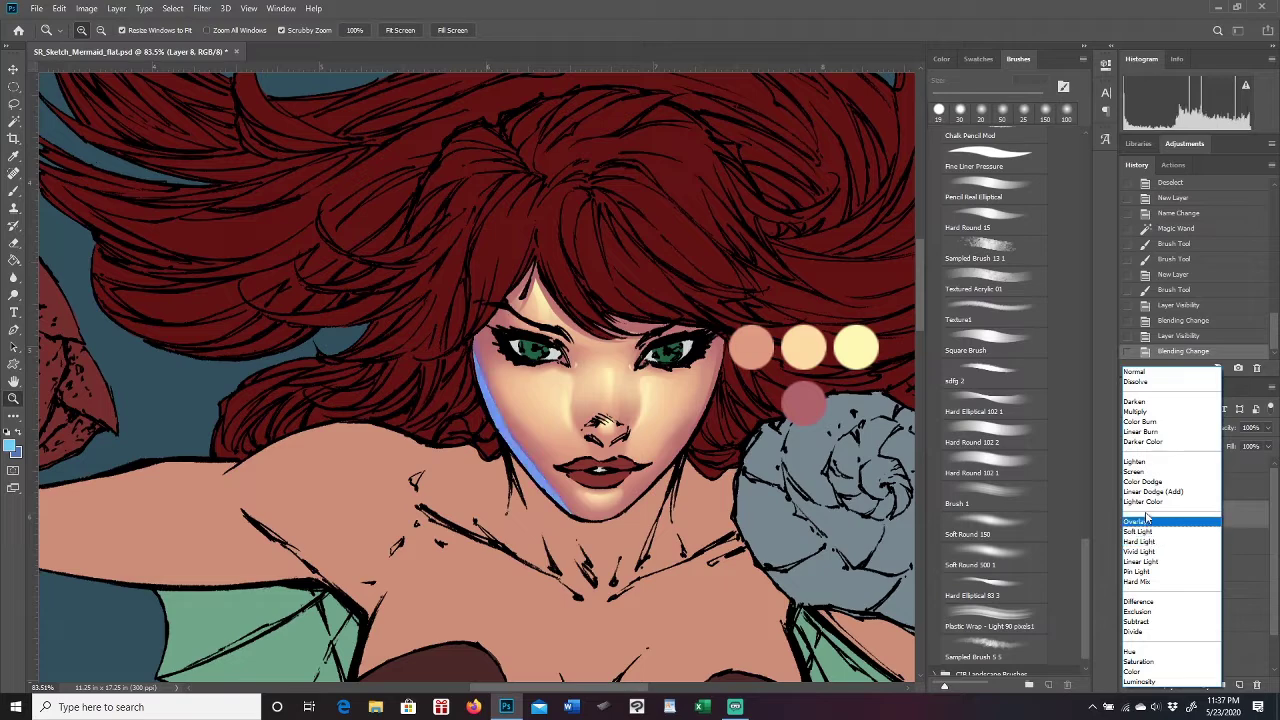
left_click(1143, 542)
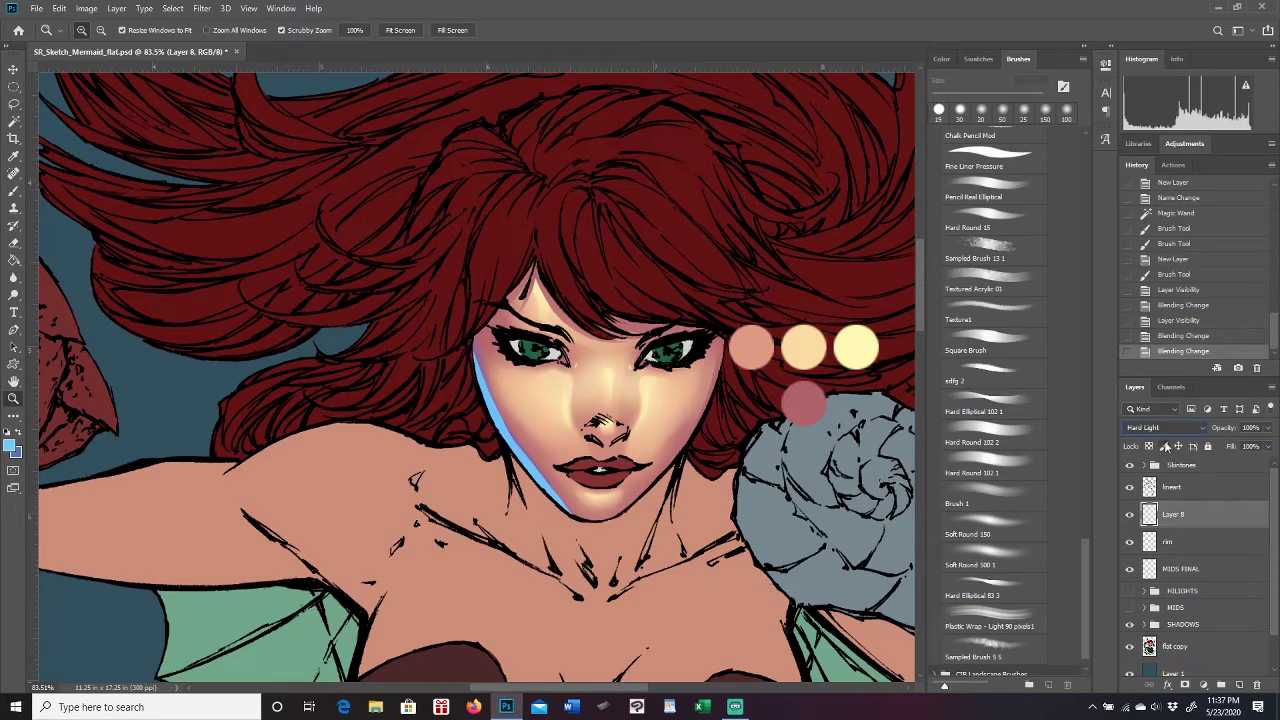
left_click(1202, 425)
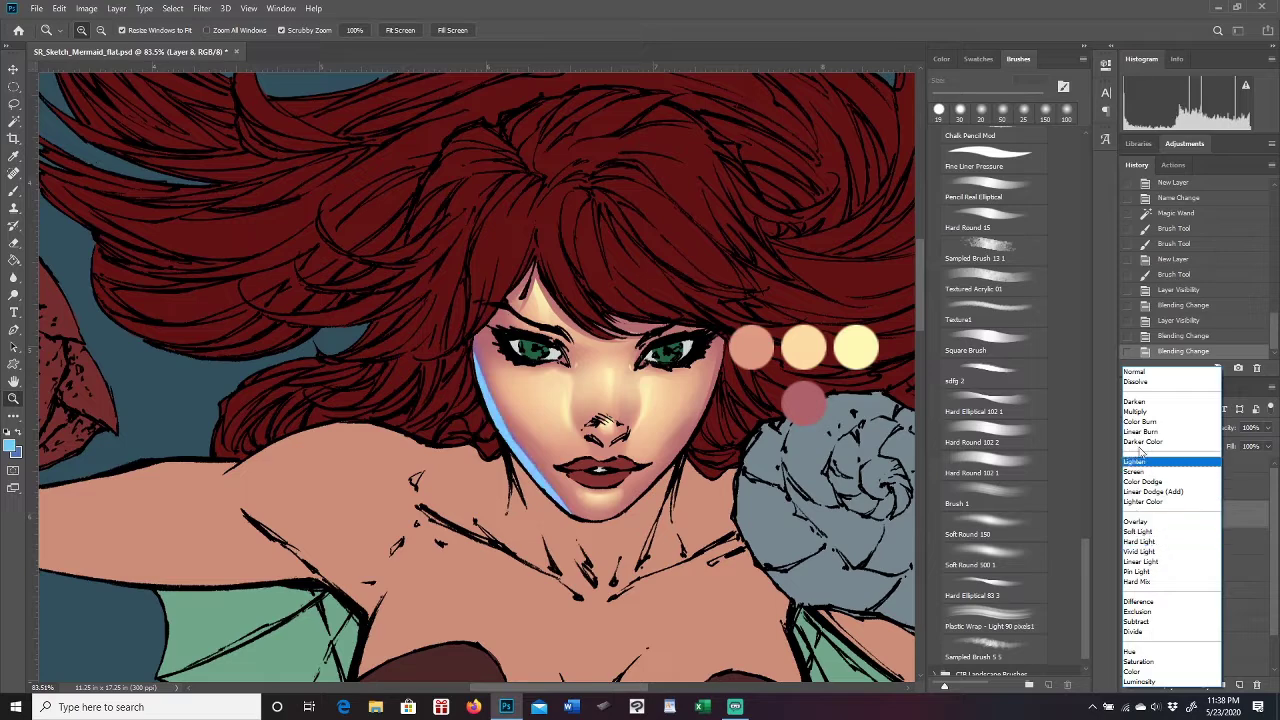
left_click(1140, 372)
Examine the blue rim light on the face both in the full figure and close up.
scroll(592, 408, "down", 5)
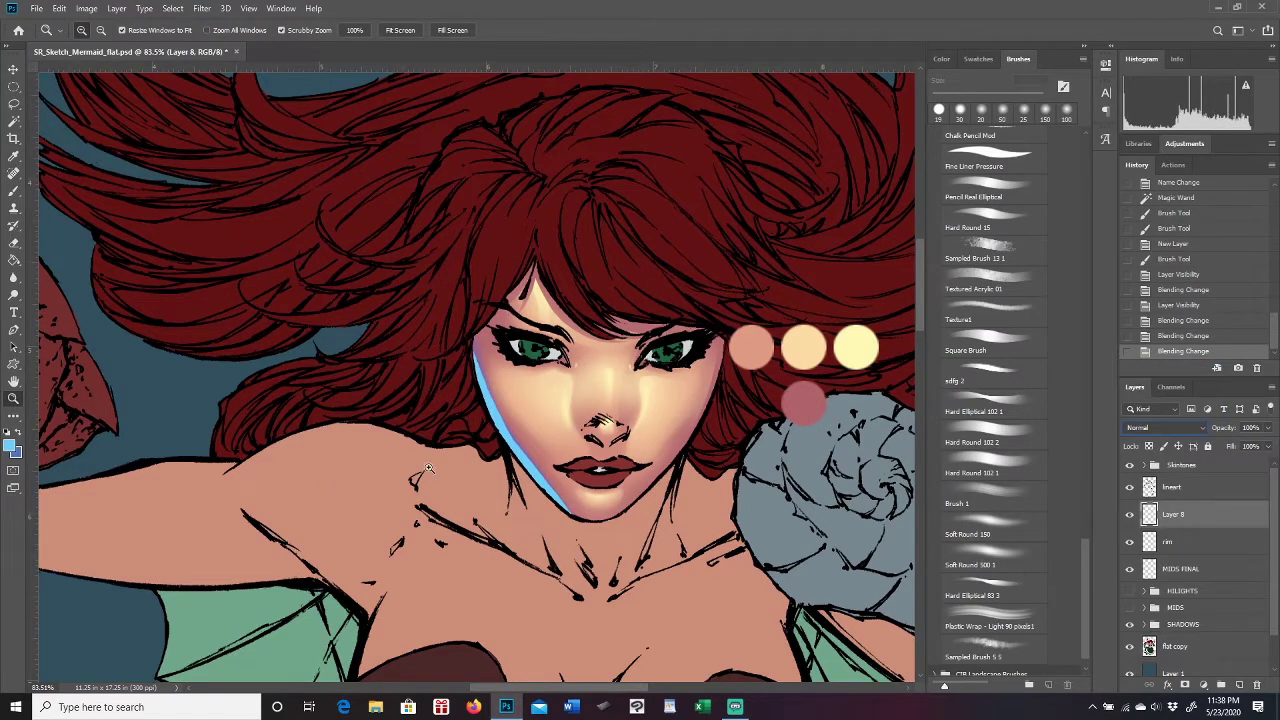
scroll(592, 408, "up", 3)
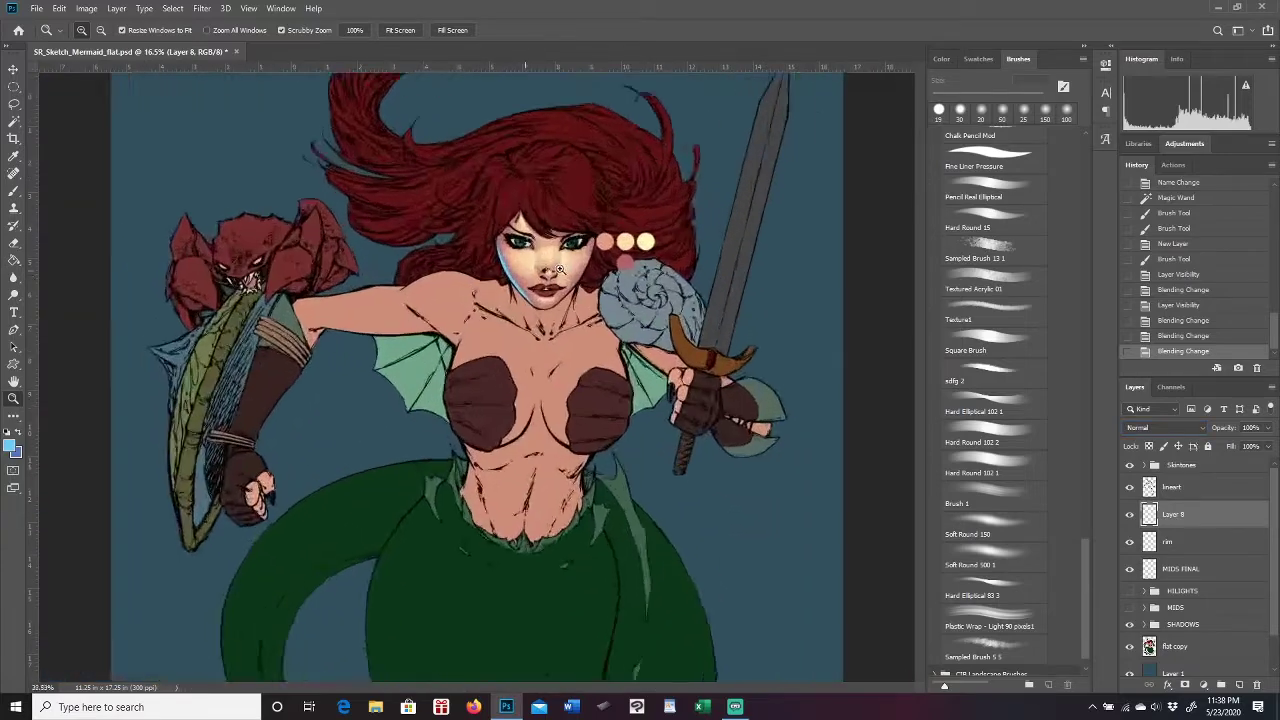
scroll(592, 416, "down", 1)
scroll(570, 345, "up", 3)
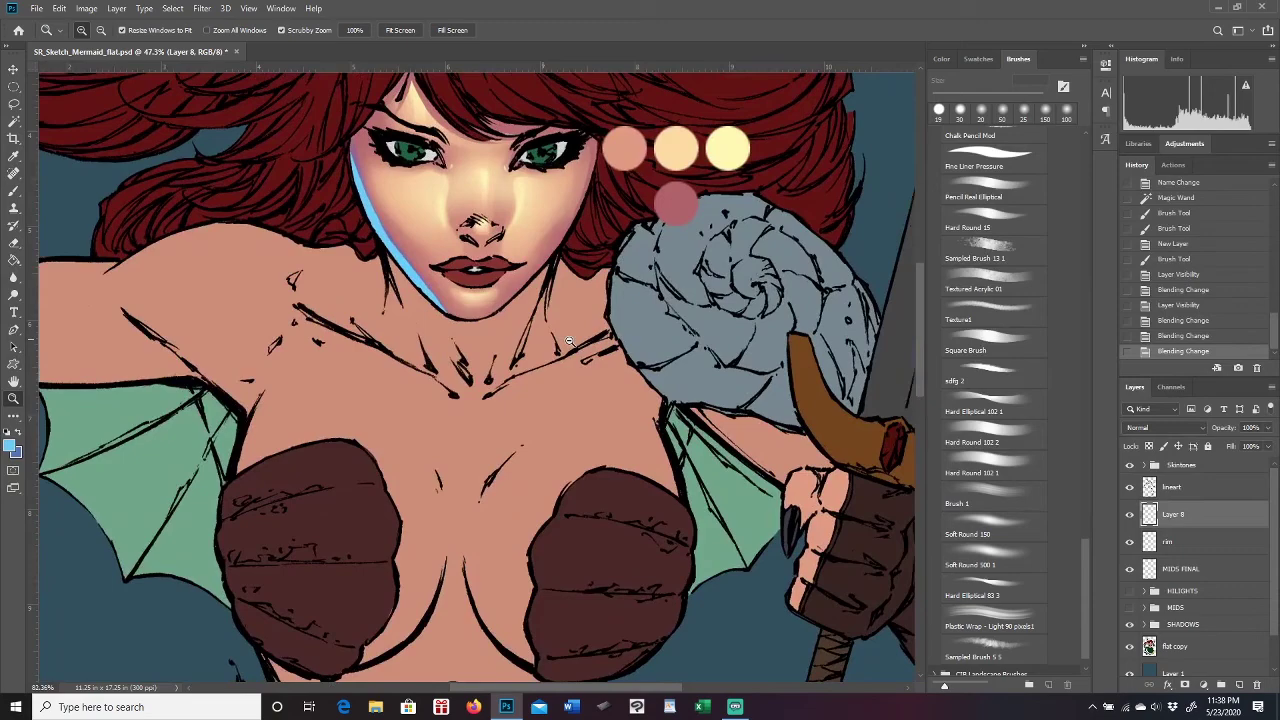
scroll(568, 341, "down", 1)
scroll(914, 282, "up", 2)
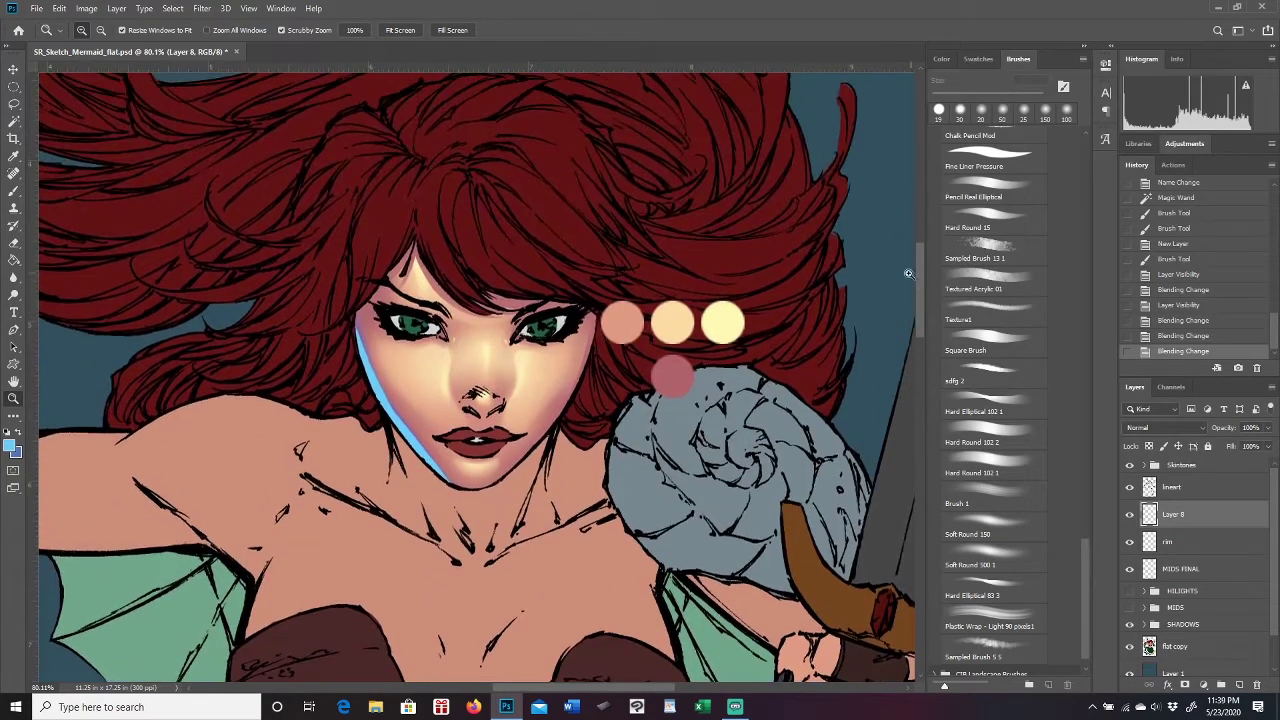
scroll(429, 381, "up", 3)
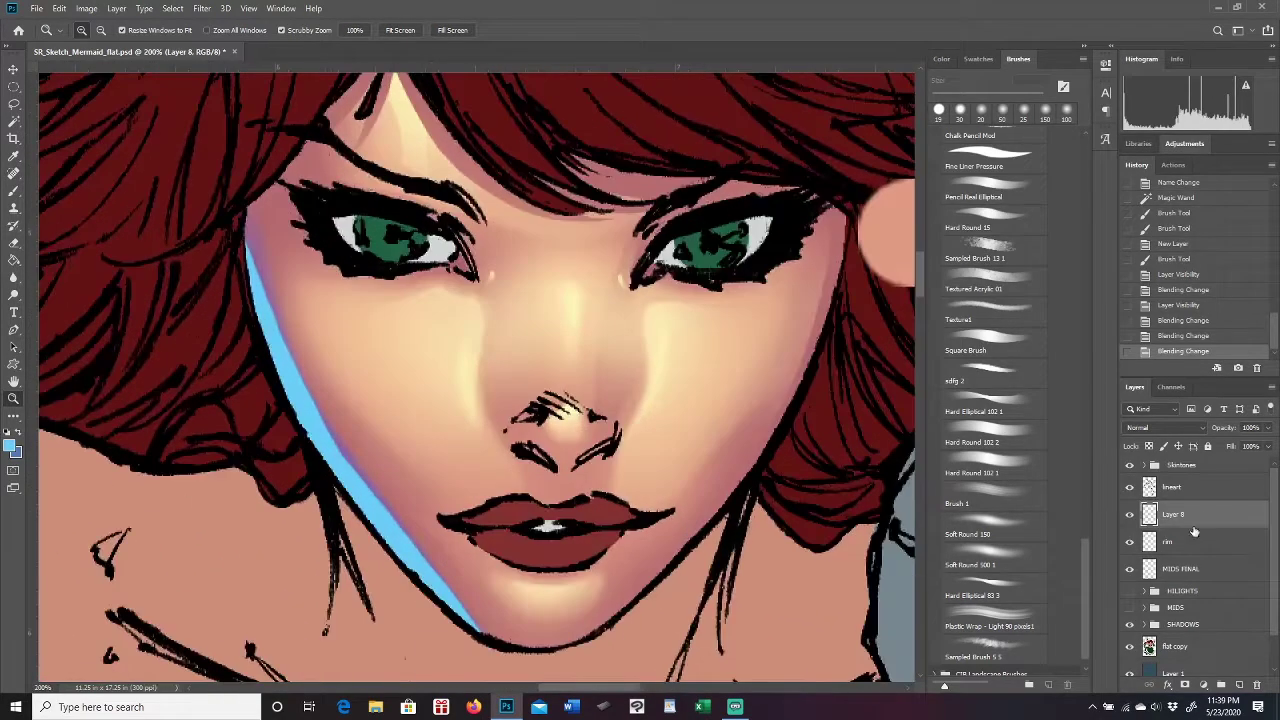
On a new layer above Layer 8, lasso a crescent along the left-hand side of the nose and paint it medium blue with Fine Liner Pressure.
left_click(1239, 685)
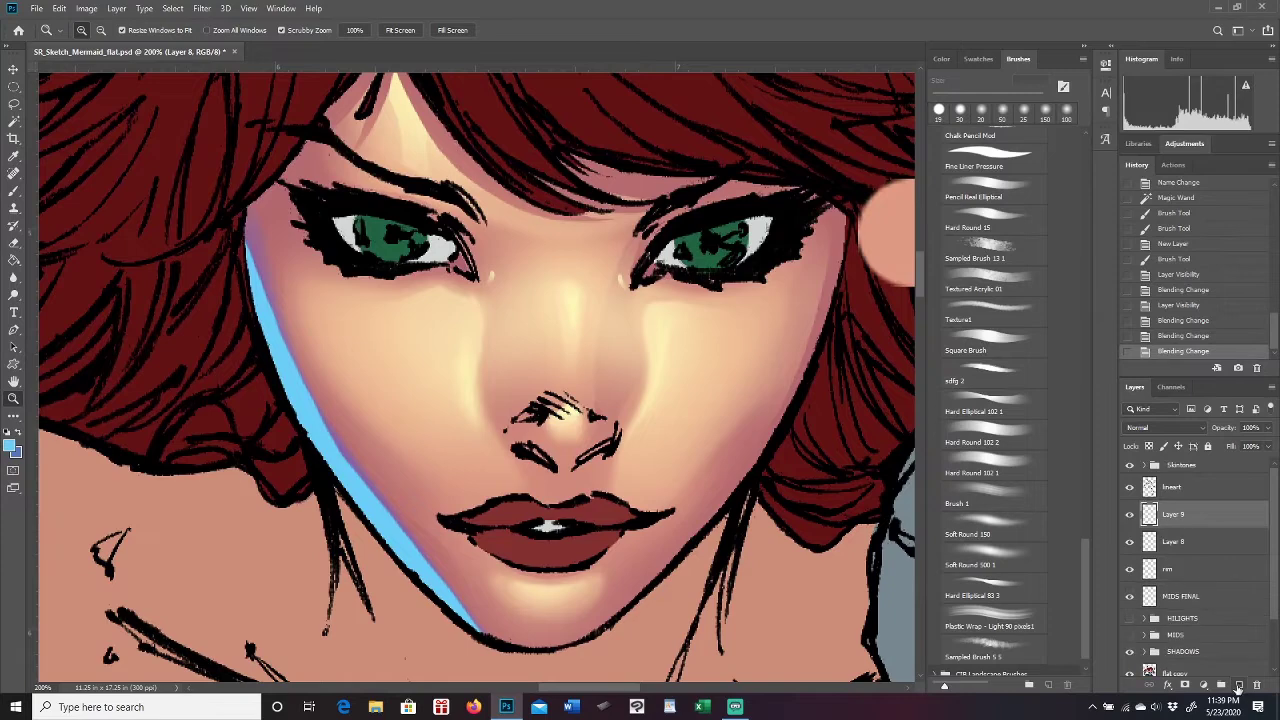
left_click(15, 105)
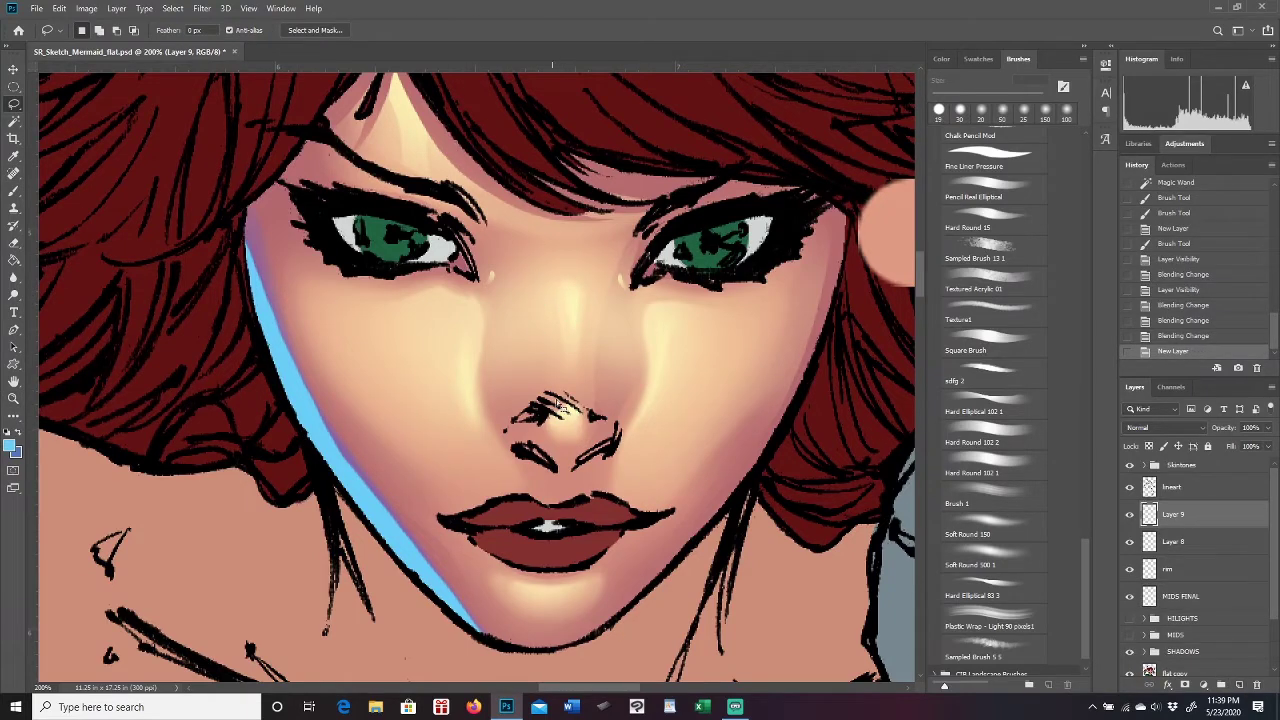
left_click_drag(543, 287, 497, 326)
key("ctrl+d")
mouse_move(540, 282)
left_mouse_down()
mouse_move(496, 339)
mouse_move(502, 418)
mouse_move(519, 446)
mouse_move(548, 449)
mouse_move(551, 390)
left_mouse_up()
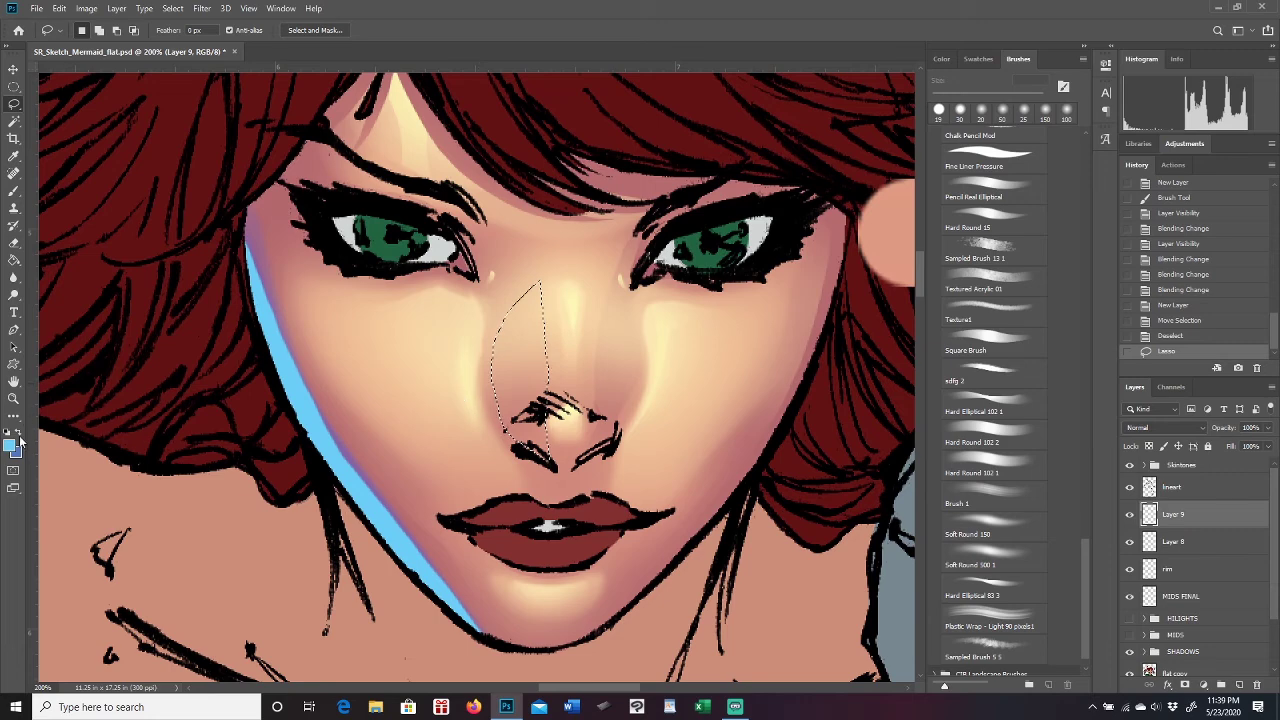
key("b")
mouse_move(543, 300)
left_mouse_down()
mouse_move(534, 371)
mouse_move(506, 433)
mouse_move(492, 417)
mouse_move(500, 349)
mouse_move(539, 377)
mouse_move(552, 540)
left_mouse_up()
On another new layer, lasso a smaller shape inside the nose crescent, paint it light blue with the Soft Round 150 brush and deselect.
left_click(1241, 688)
key("ctrl+d")
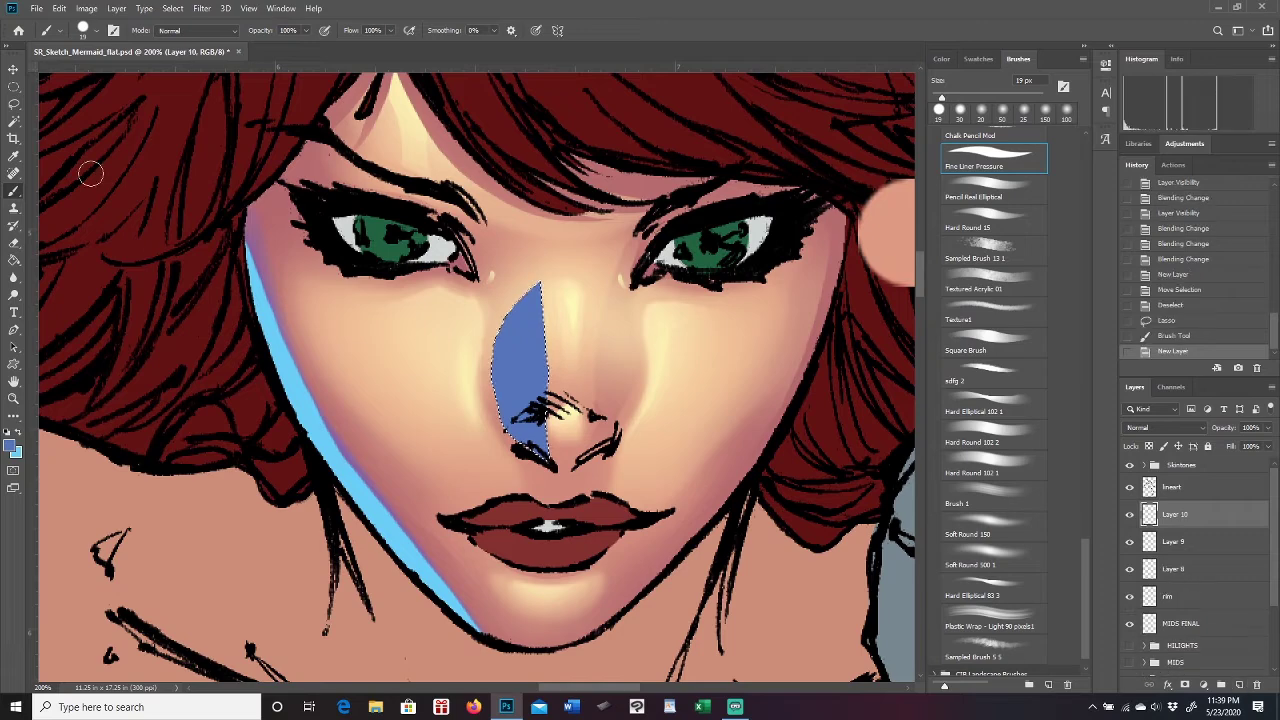
key("l")
mouse_move(540, 285)
left_mouse_down()
mouse_move(515, 332)
mouse_move(506, 400)
mouse_move(515, 437)
mouse_move(550, 445)
mouse_move(540, 288)
left_mouse_up()
key("b")
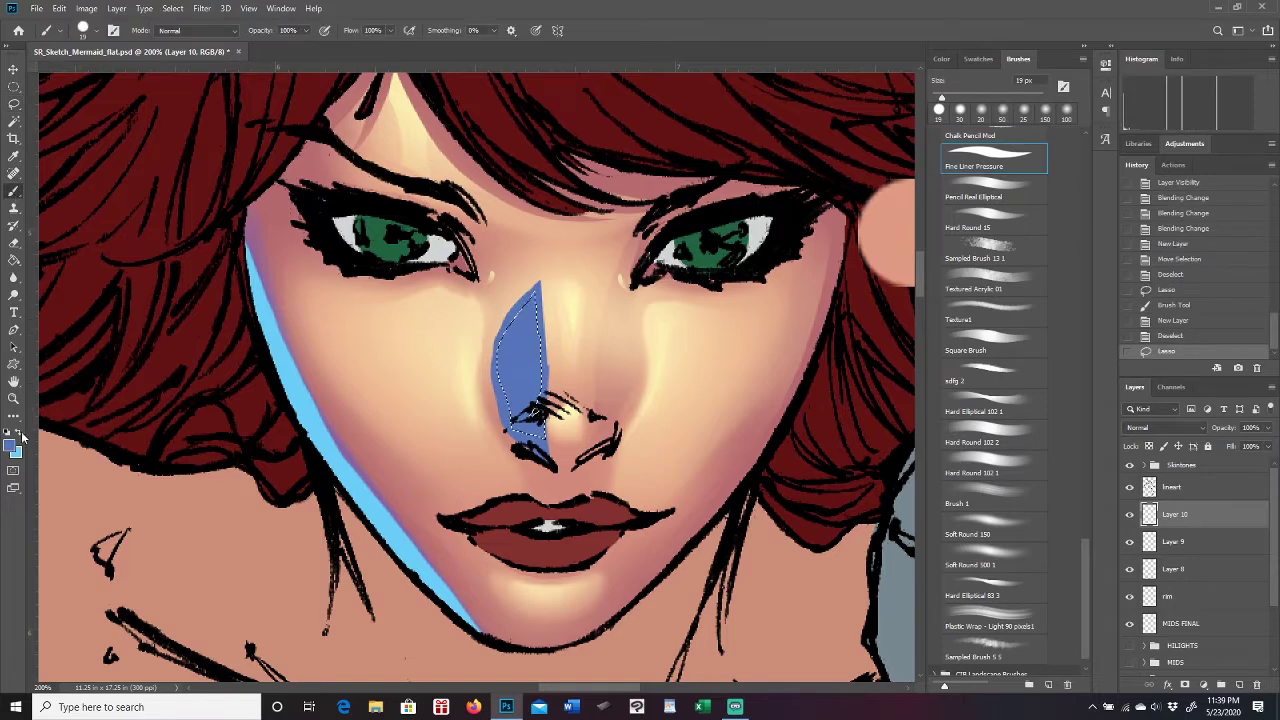
left_click(995, 545)
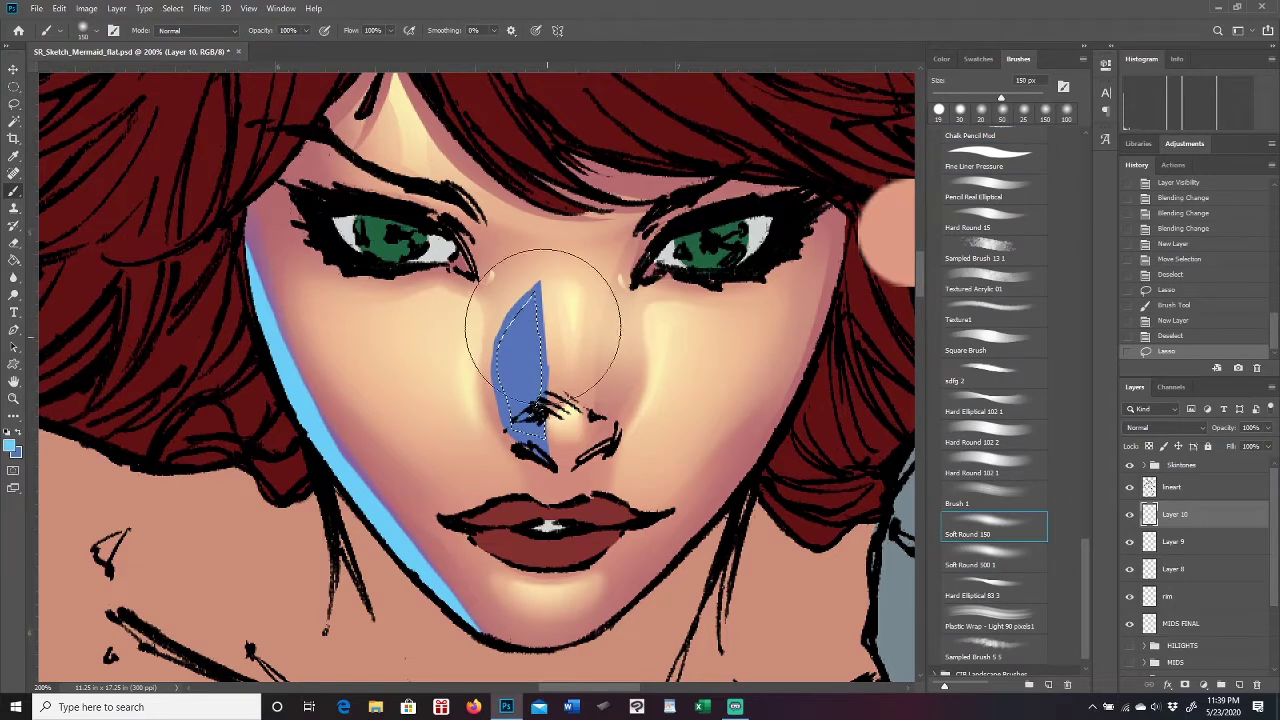
left_click_drag(586, 320, 530, 313)
key("l")
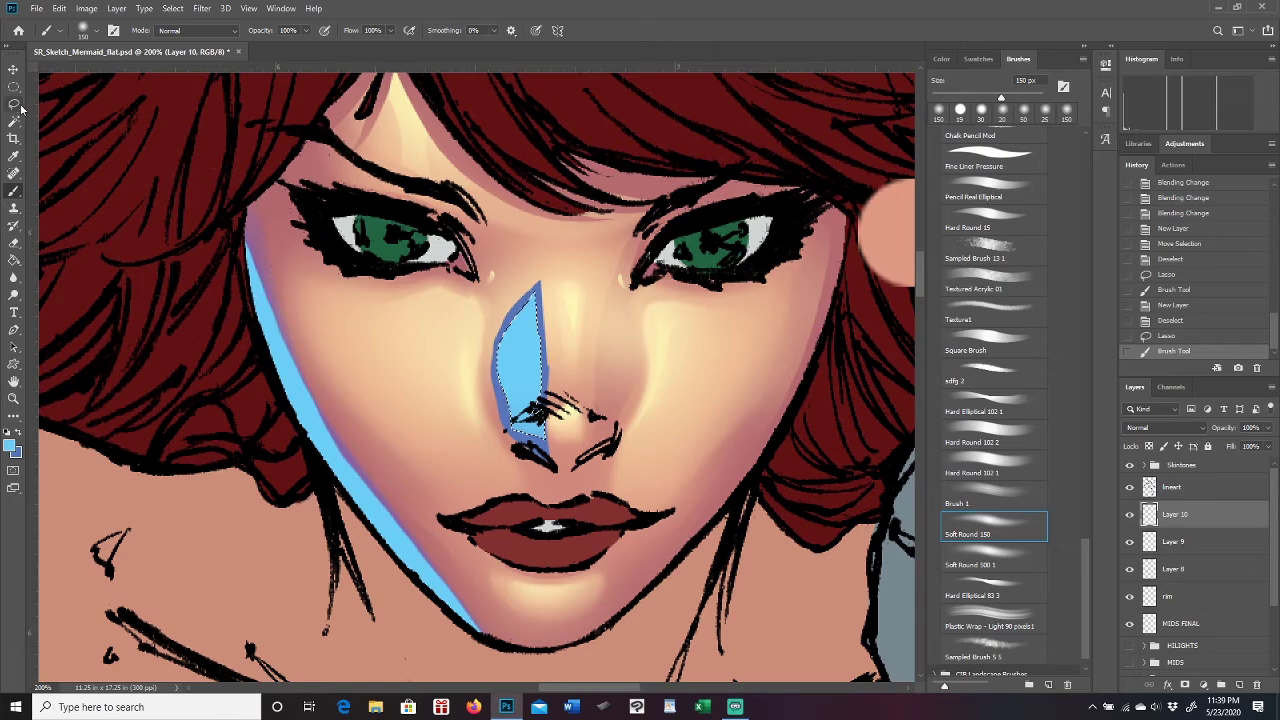
key("ctrl+d")
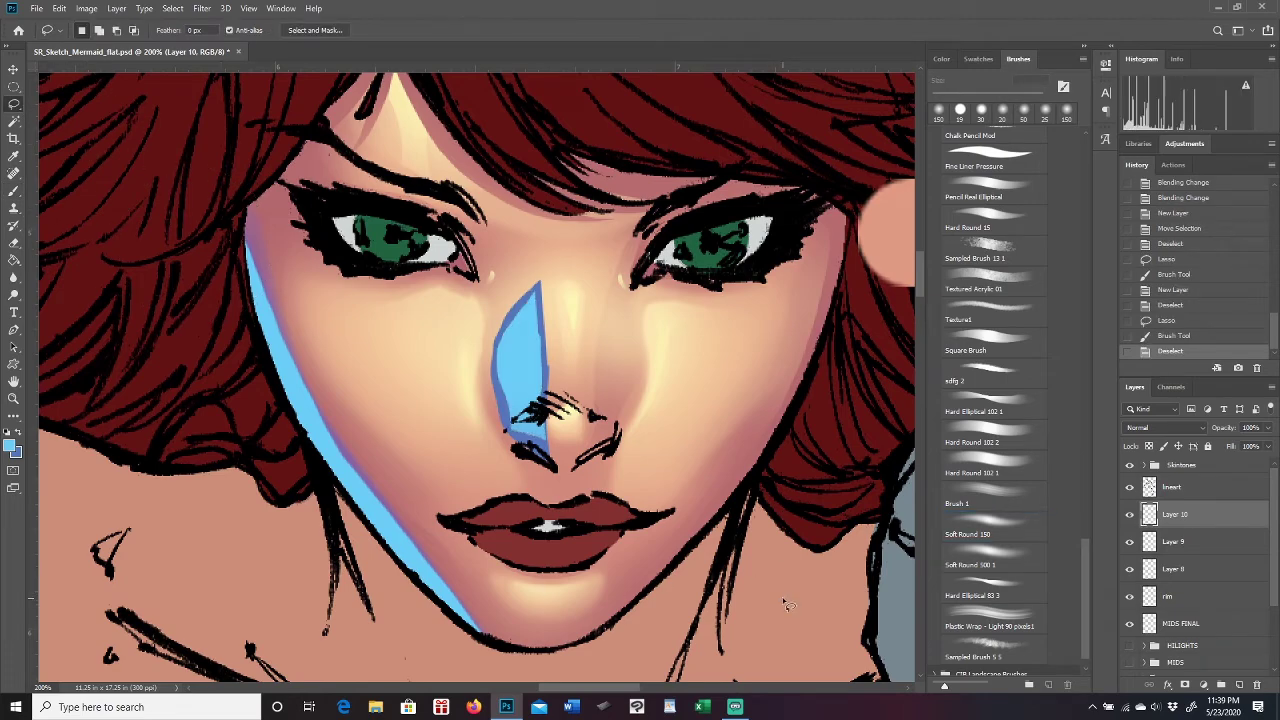
Review the nose and cheek rim light at several magnifications and hide Layer 10, Layer 9, Layer 8 and the rim layer.
left_click(13, 397)
left_click_drag(727, 527, 650, 528)
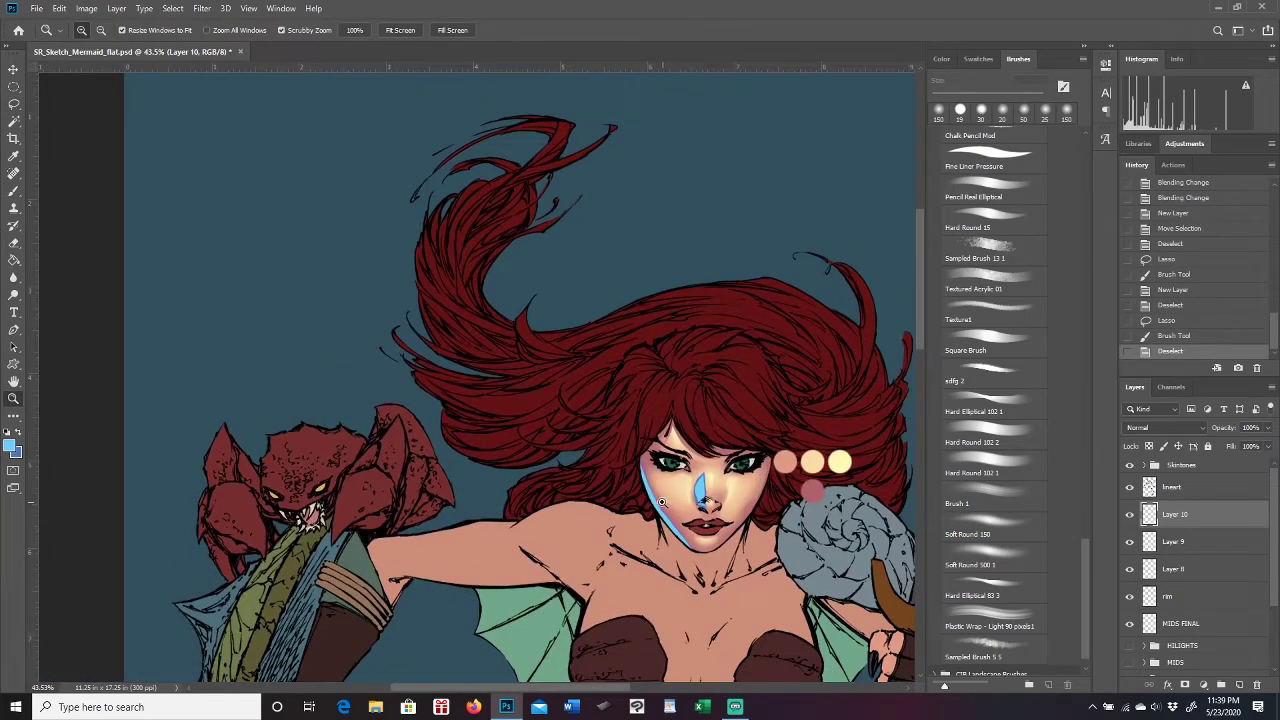
left_click_drag(747, 492, 729, 527)
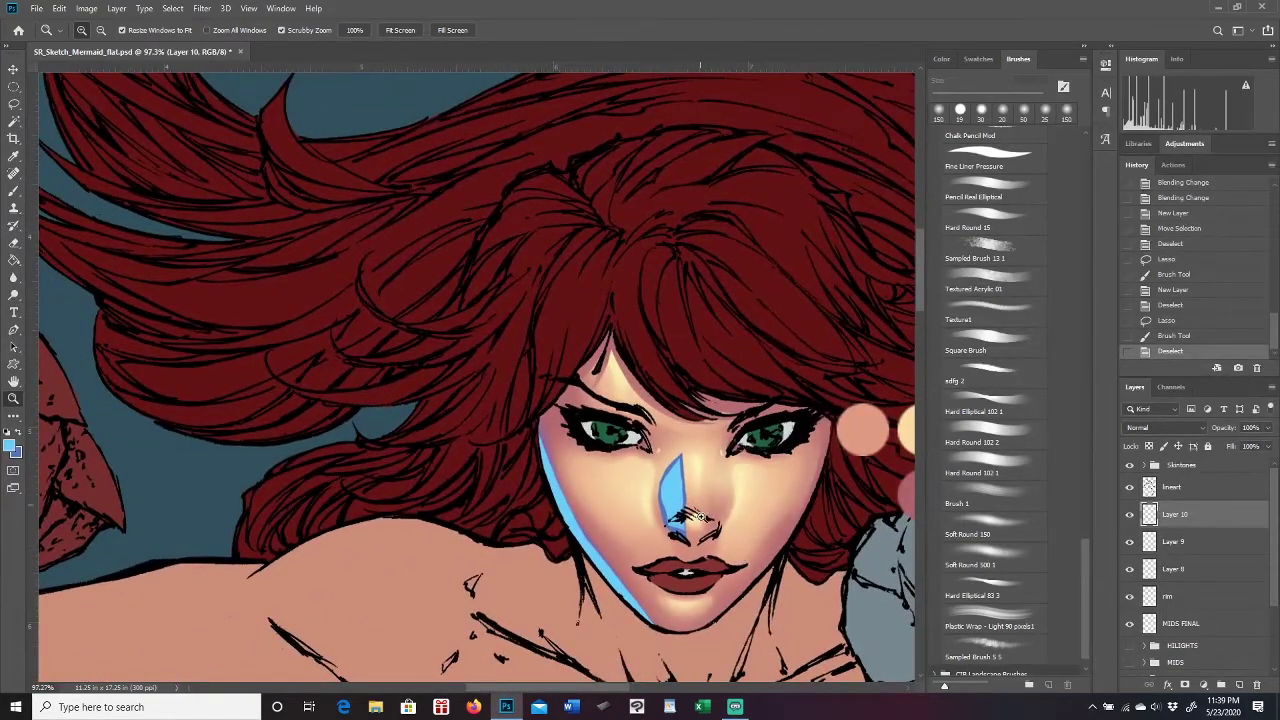
left_click_drag(741, 521, 803, 508)
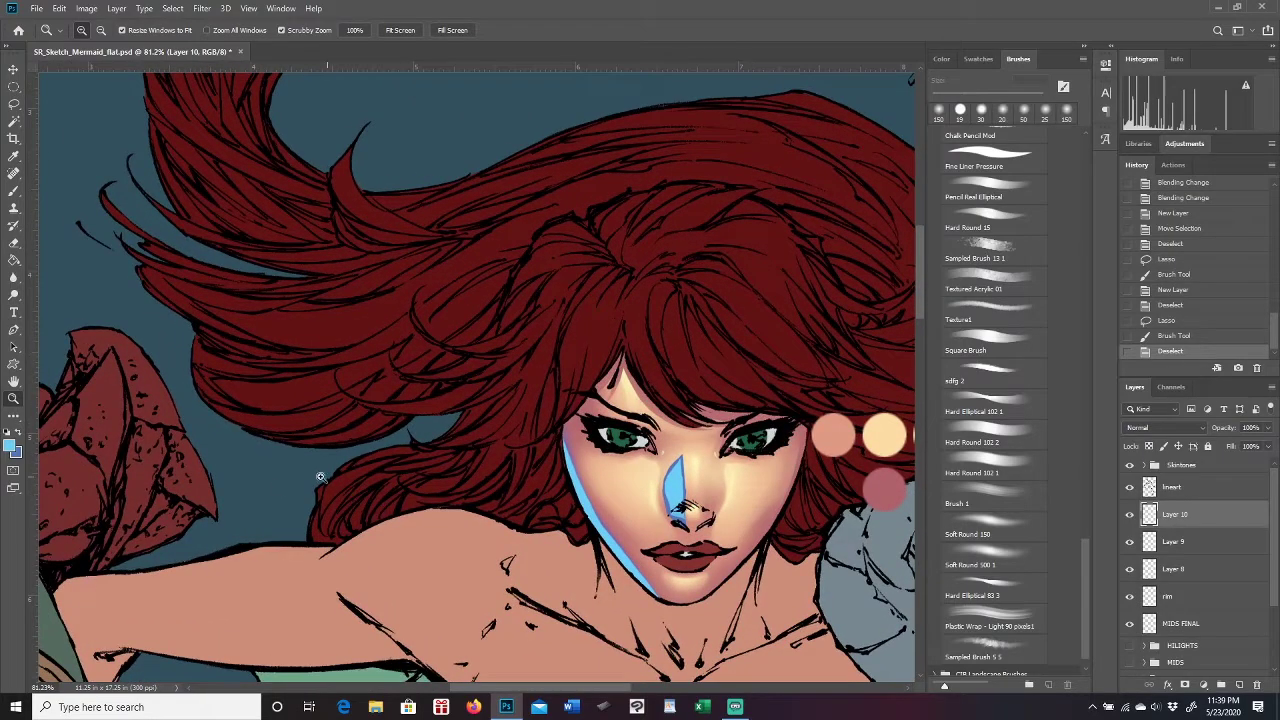
left_click_drag(700, 481, 790, 480)
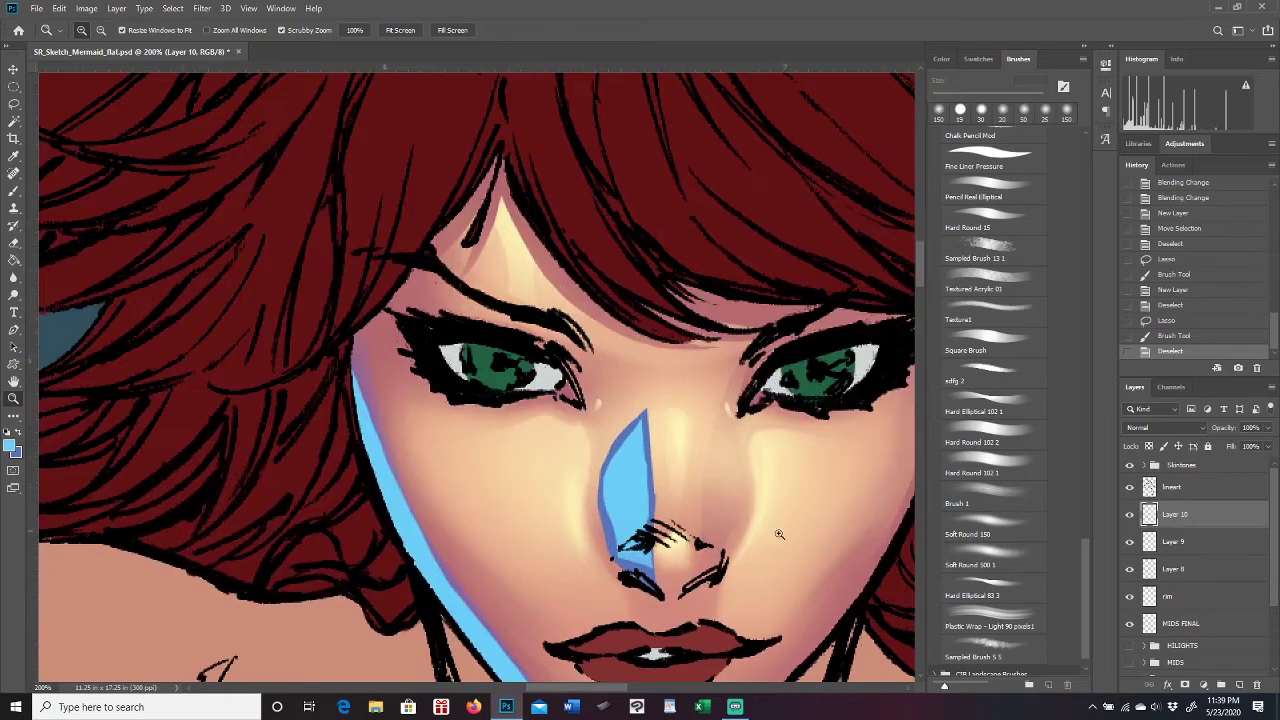
left_click_drag(1130, 514, 1129, 598)
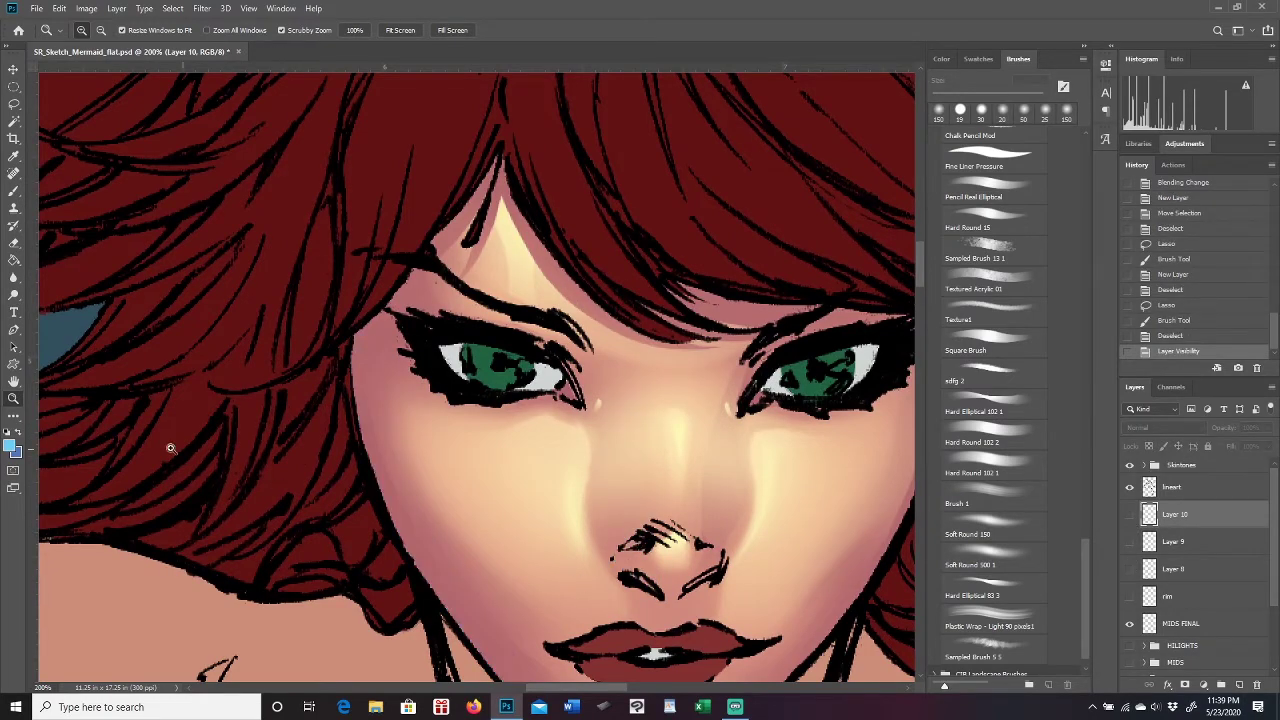
Compare the face with the MIDS FINAL layer hidden and shown, and make MIDS FINAL the active layer.
left_click_drag(718, 502, 768, 536)
left_click_drag(630, 690, 654, 679)
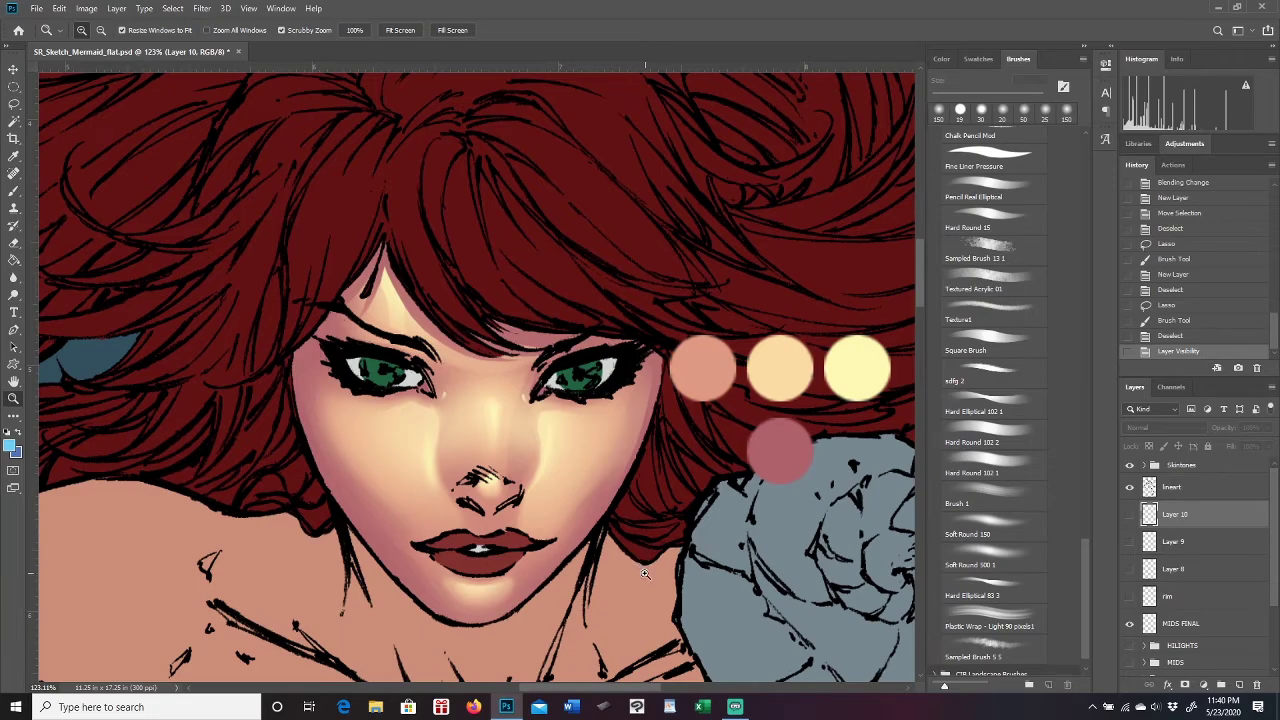
scroll(638, 492, "down", 3)
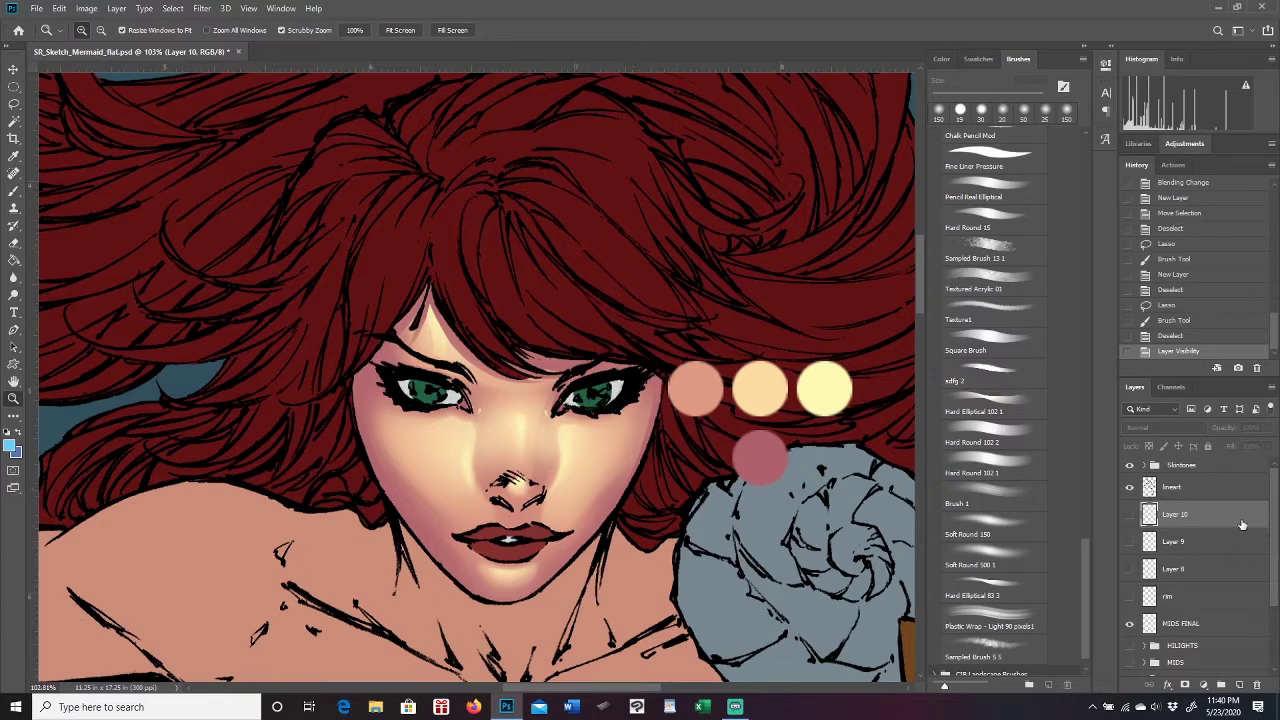
scroll(1274, 530, "down", 3)
scroll(1274, 538, "down", 1)
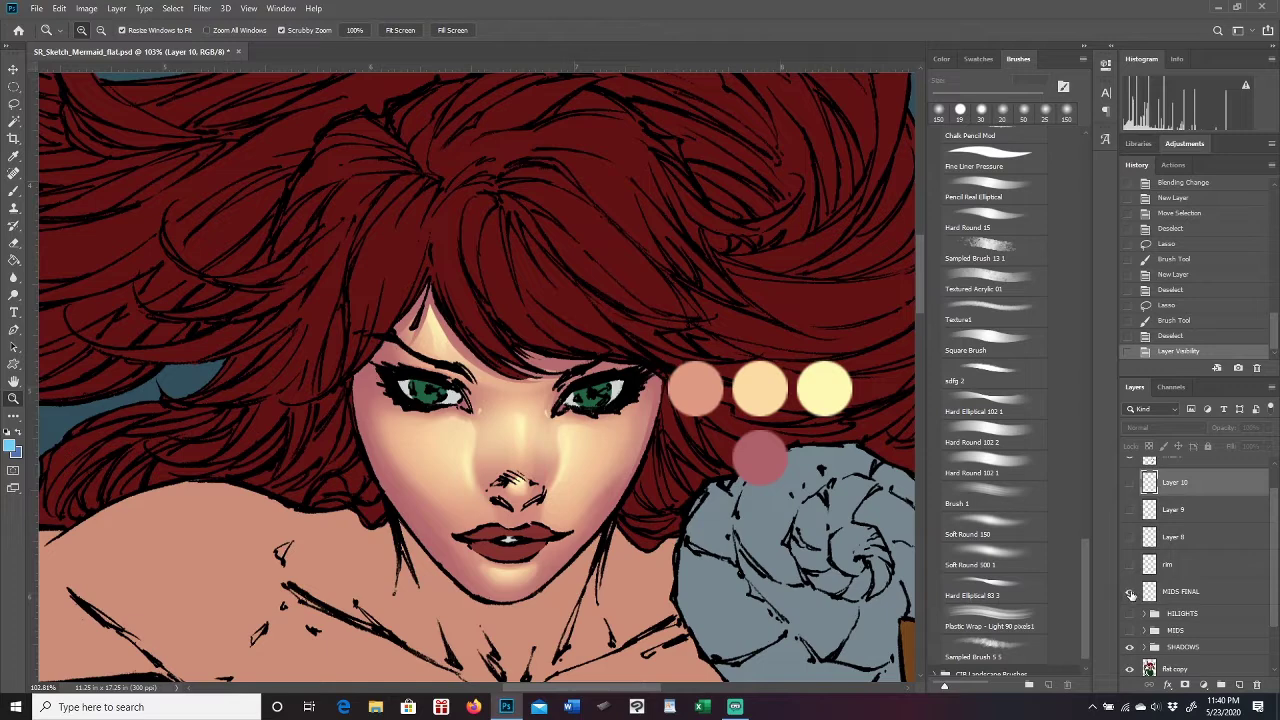
left_click(1131, 594)
left_click(1131, 594)
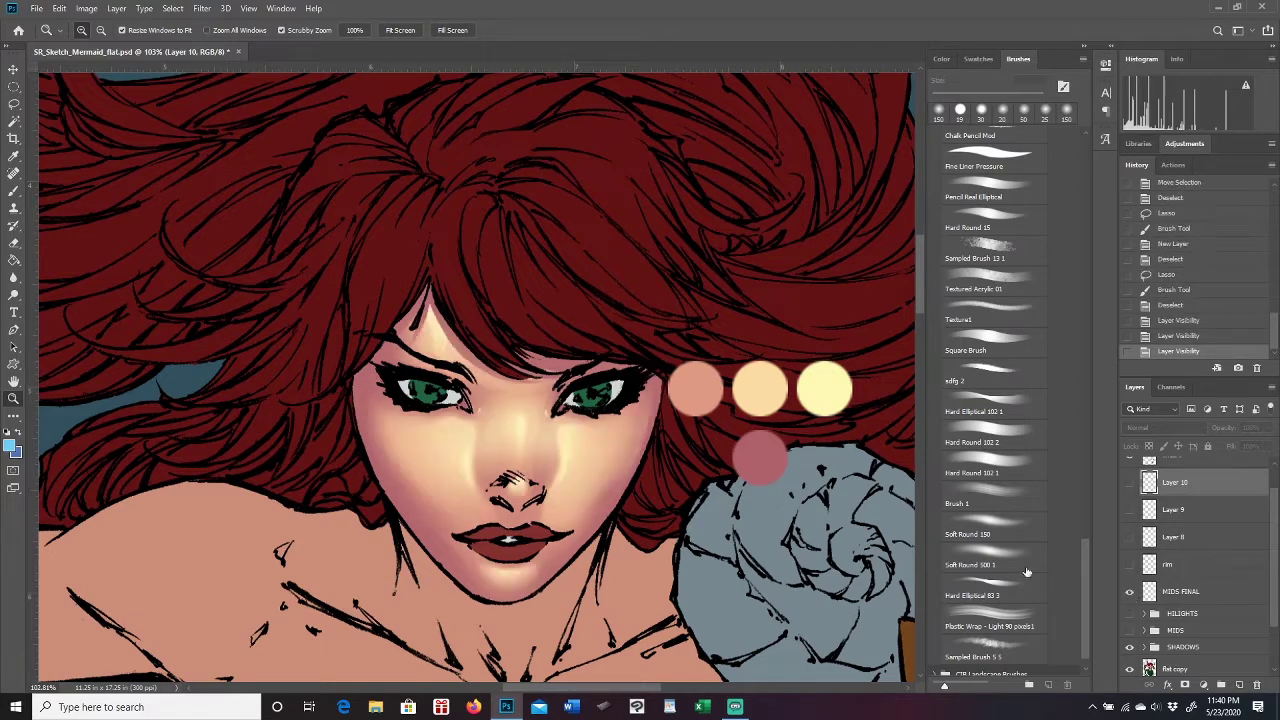
scroll(1262, 540, "down", 1)
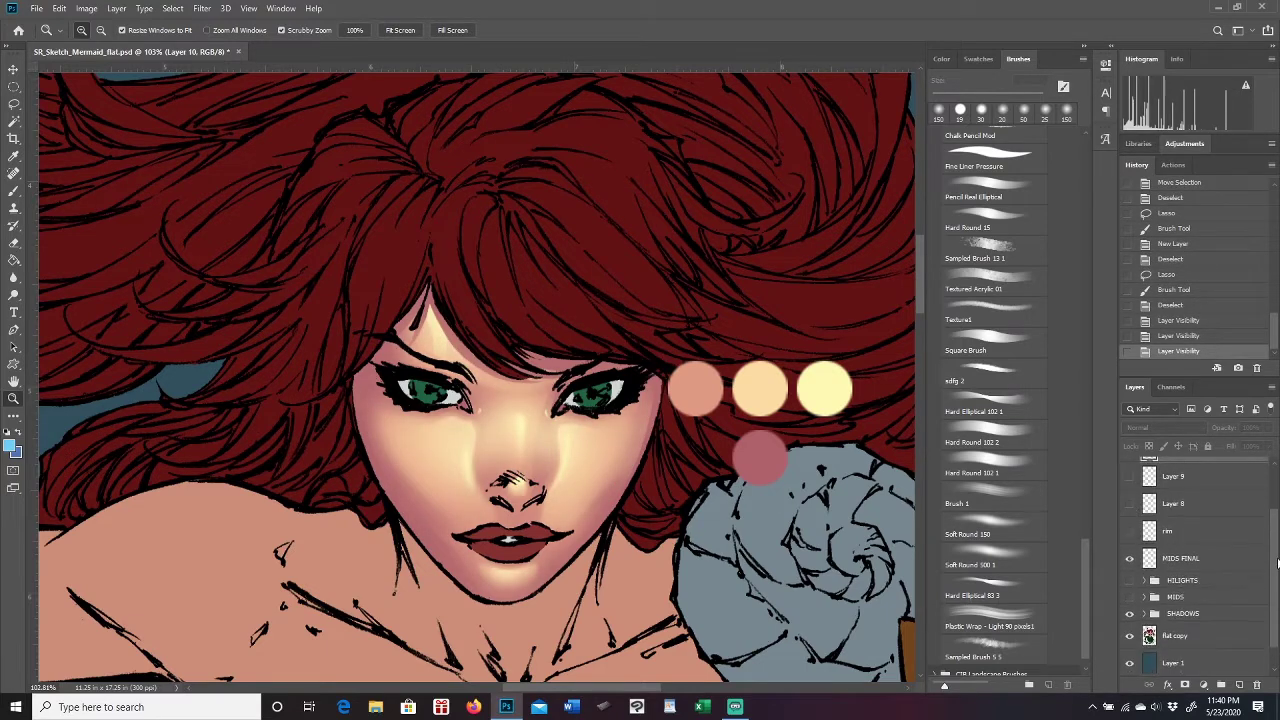
left_click(1180, 560)
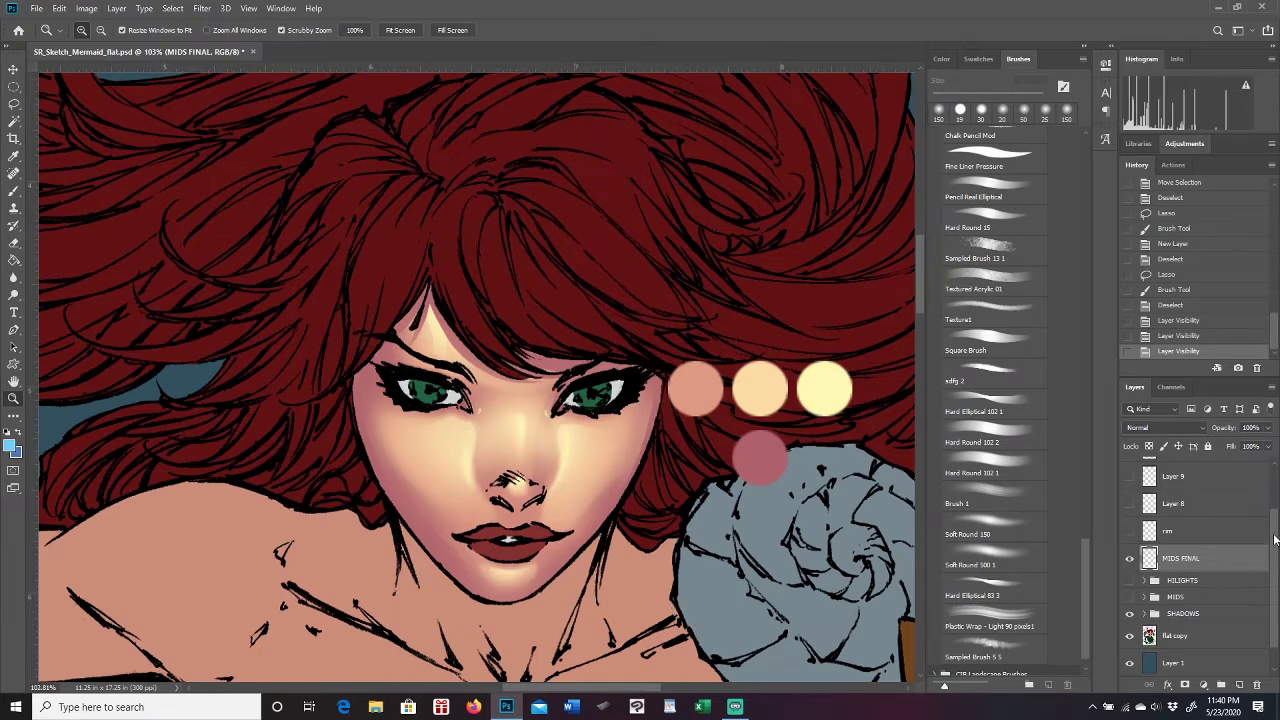
scroll(1274, 540, "up", 2)
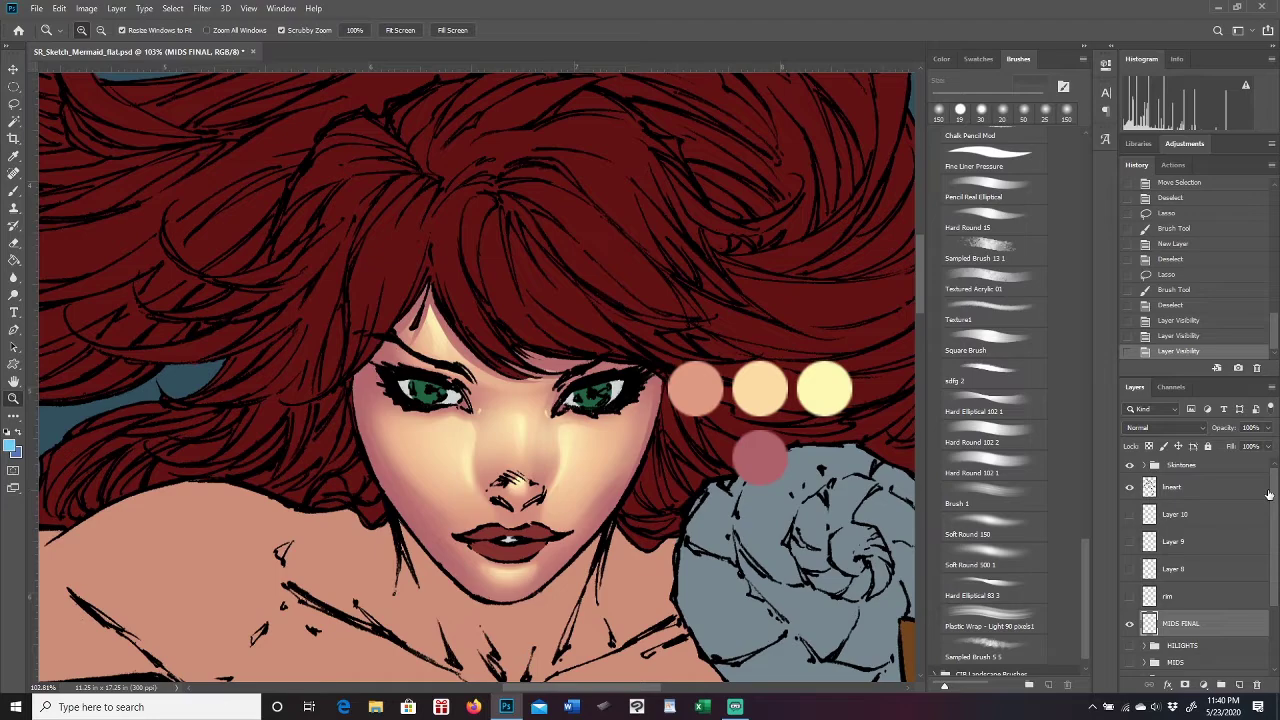
mouse_move(916, 293)
left_mouse_down()
mouse_move(917, 316)
mouse_move(921, 306)
left_mouse_up()
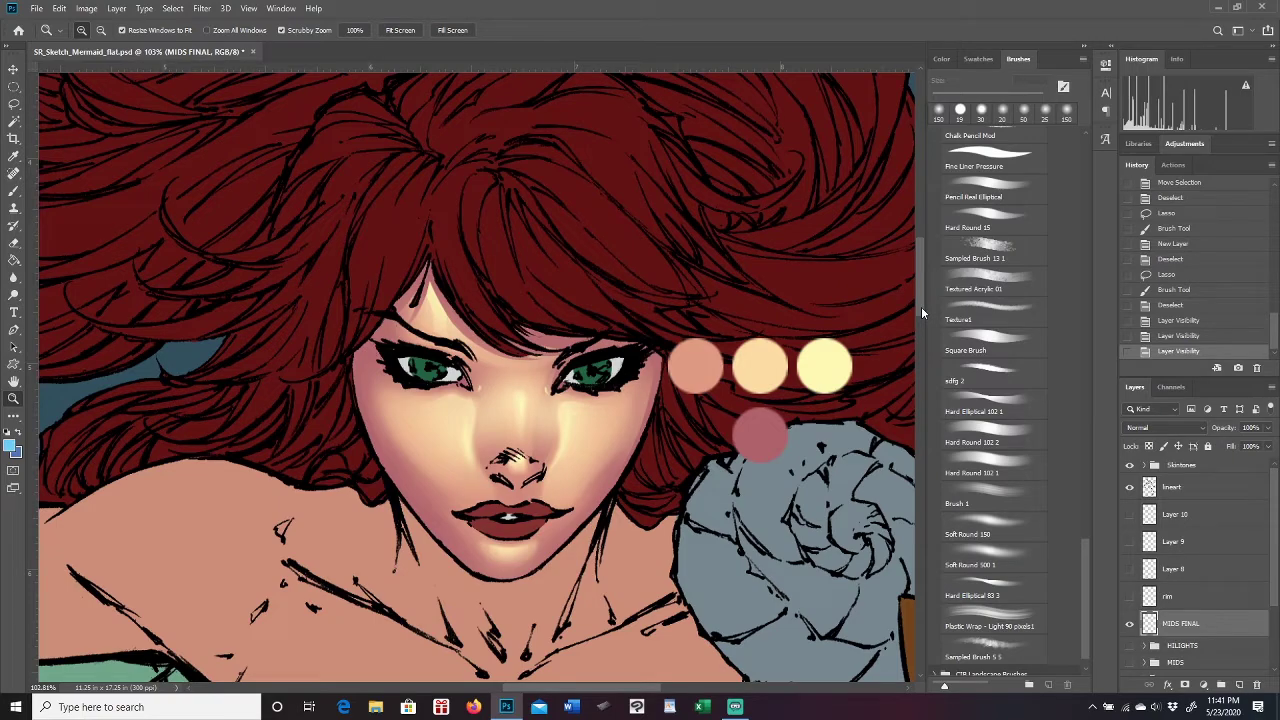
scroll(626, 500, "down", 3)
scroll(626, 505, "up", 3)
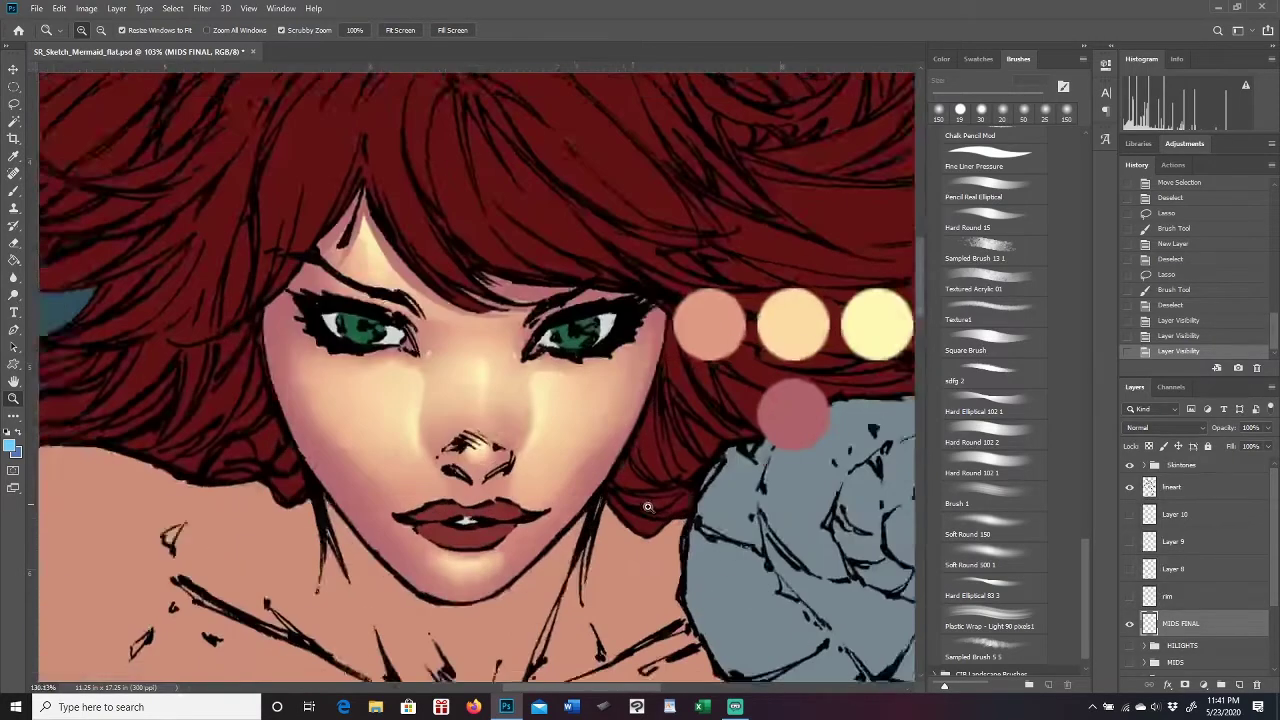
scroll(627, 512, "down", 1)
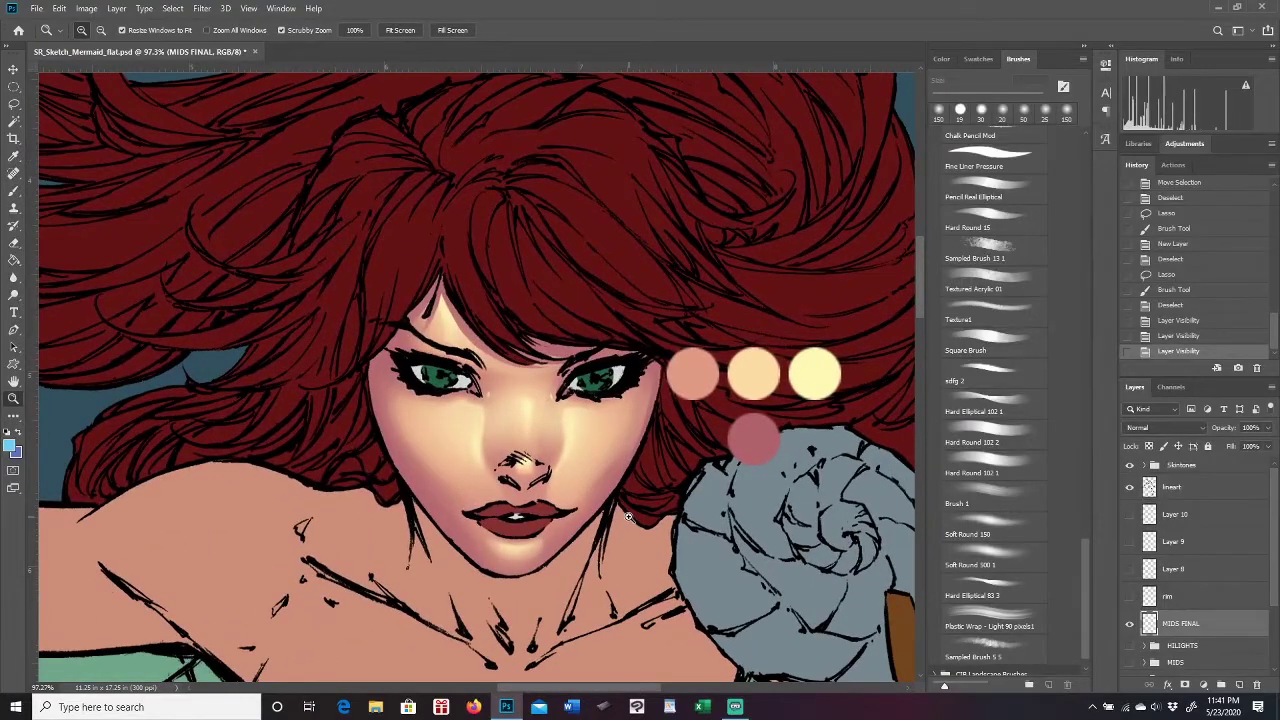